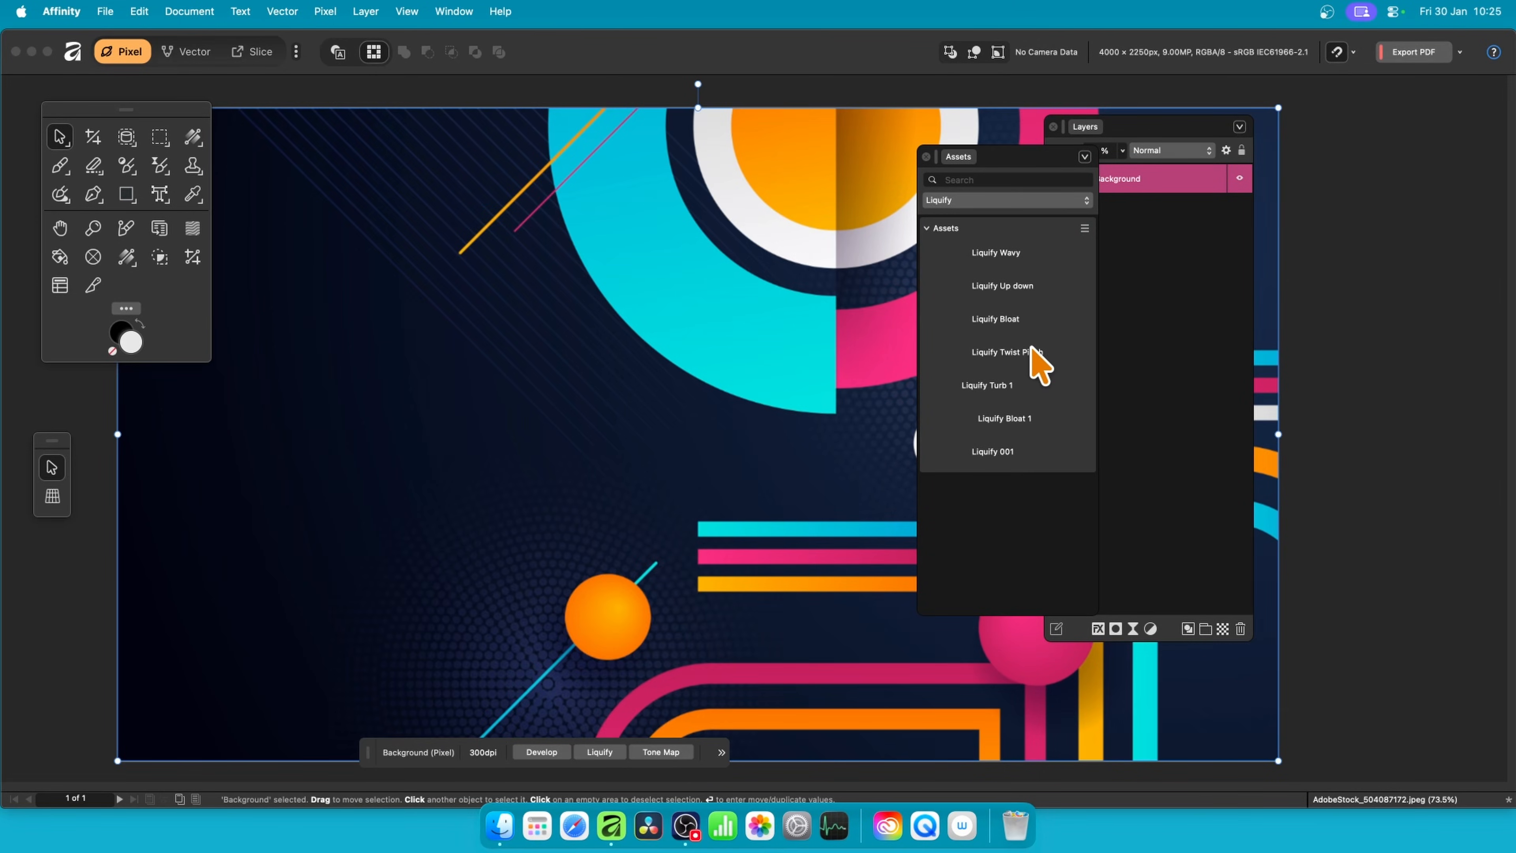
Step: Apply the saved assets Liquify Wavy, Liquify Bloat and Liquify 001 to the artwork and reposition the topmost distortion
mouse_move(993, 254)
left_mouse_down()
mouse_move(836, 254)
mouse_move(382, 559)
left_mouse_up()
mouse_move(1002, 321)
left_mouse_down()
mouse_move(840, 317)
mouse_move(711, 386)
mouse_move(707, 439)
left_mouse_up()
mouse_move(1003, 454)
left_mouse_down()
mouse_move(895, 377)
mouse_move(728, 390)
mouse_move(694, 352)
left_mouse_up()
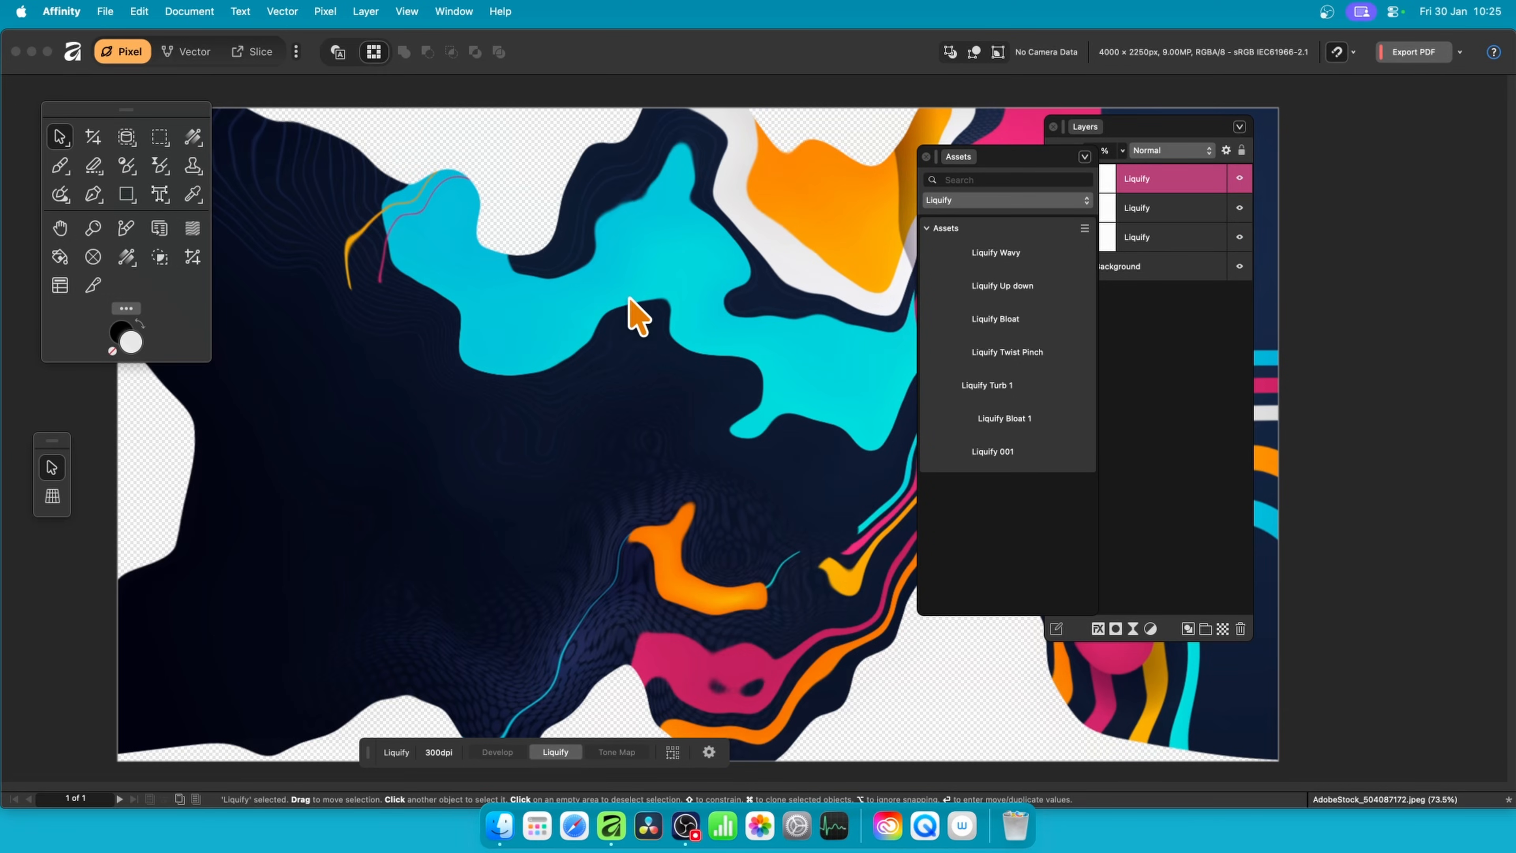
mouse_move(676, 408)
left_mouse_down()
mouse_move(883, 511)
mouse_move(648, 435)
mouse_move(491, 210)
mouse_move(376, 325)
mouse_move(782, 447)
mouse_move(902, 568)
mouse_move(484, 406)
mouse_move(462, 332)
left_mouse_up()
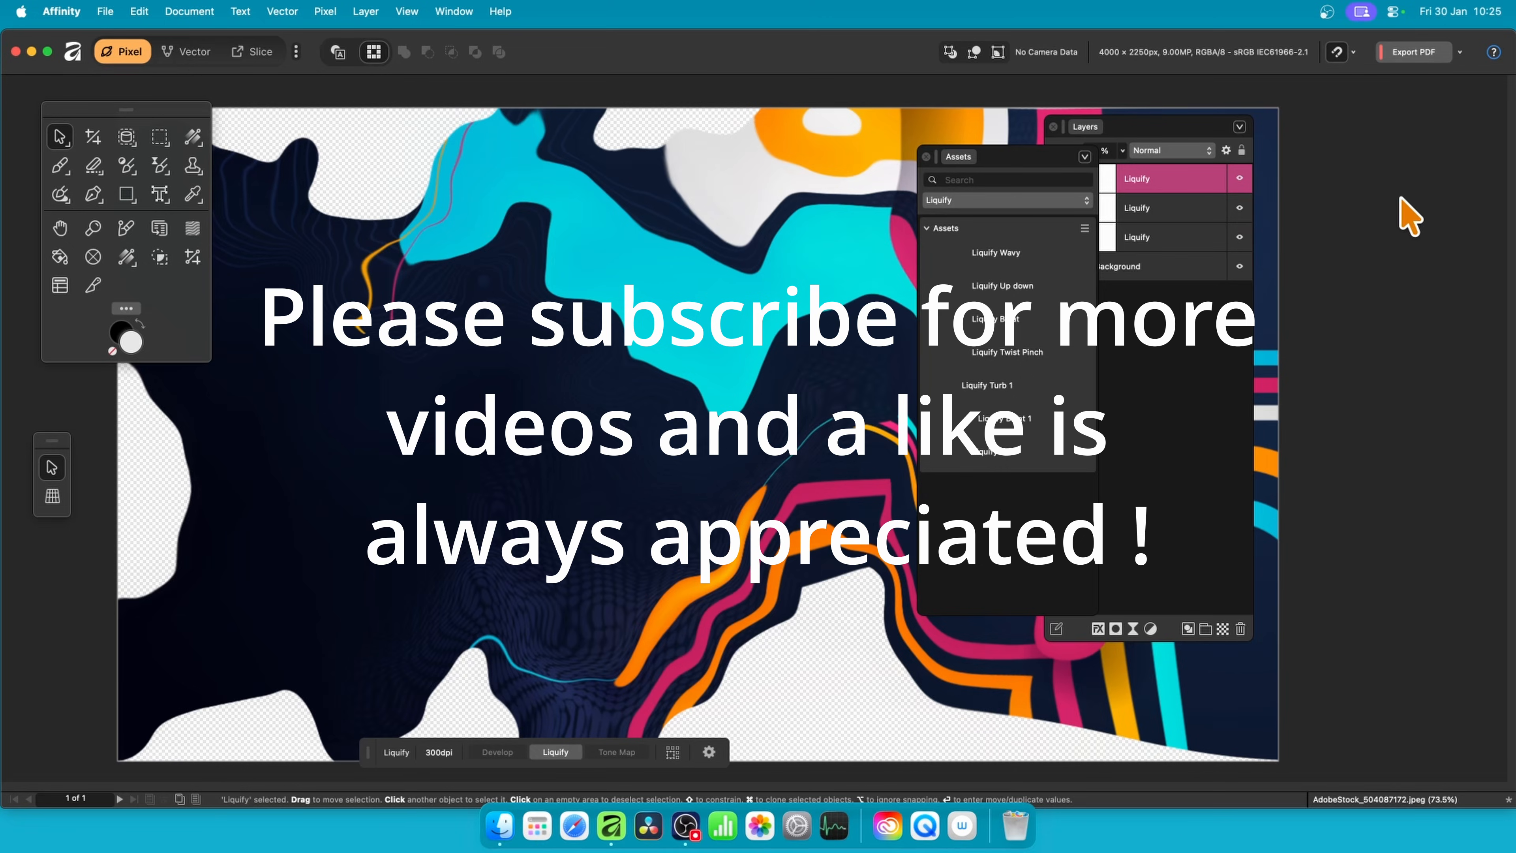
Step: Reopen the topmost Liquify layer for editing, push the pixels near the artwork's centre forward, and finish the edit
left_click_drag(1125, 131, 1168, 133)
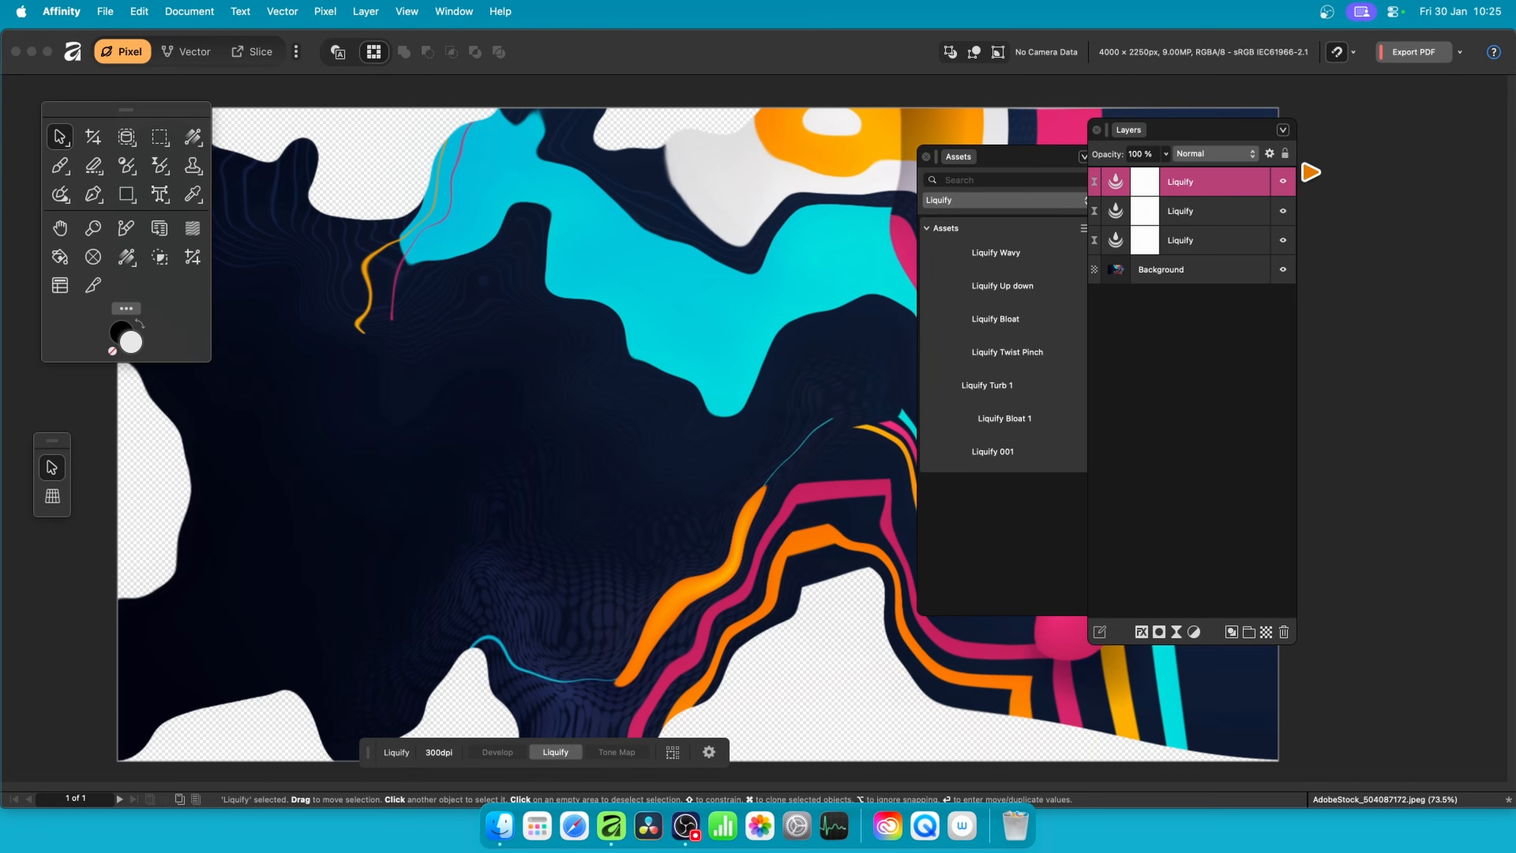
double_click(1116, 182)
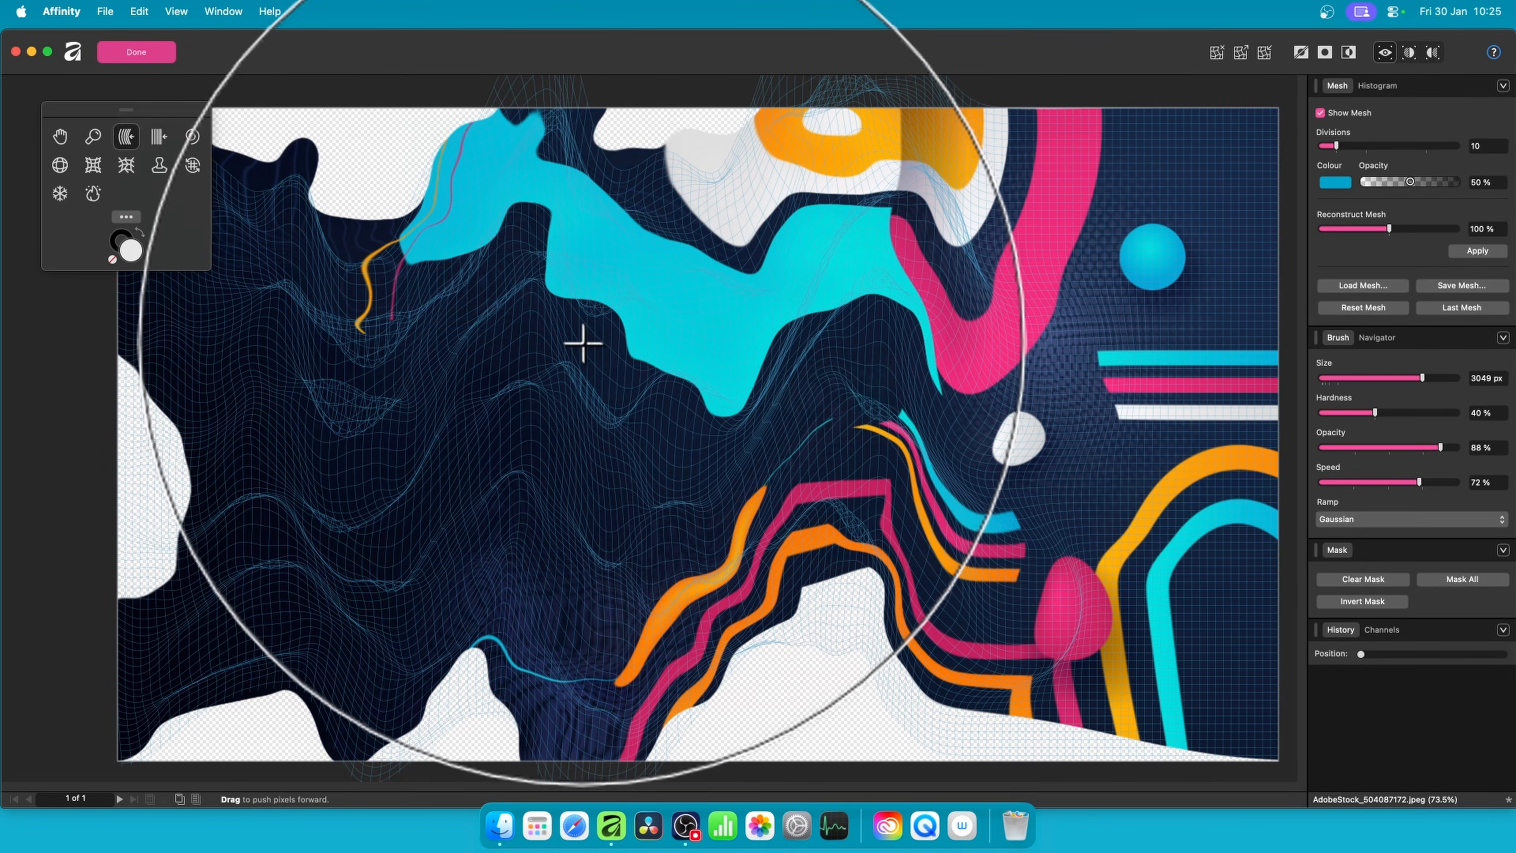
left_click(697, 313)
mouse_move(697, 313)
left_mouse_down()
mouse_move(671, 274)
mouse_move(788, 298)
mouse_move(764, 275)
left_mouse_up()
left_click(152, 57)
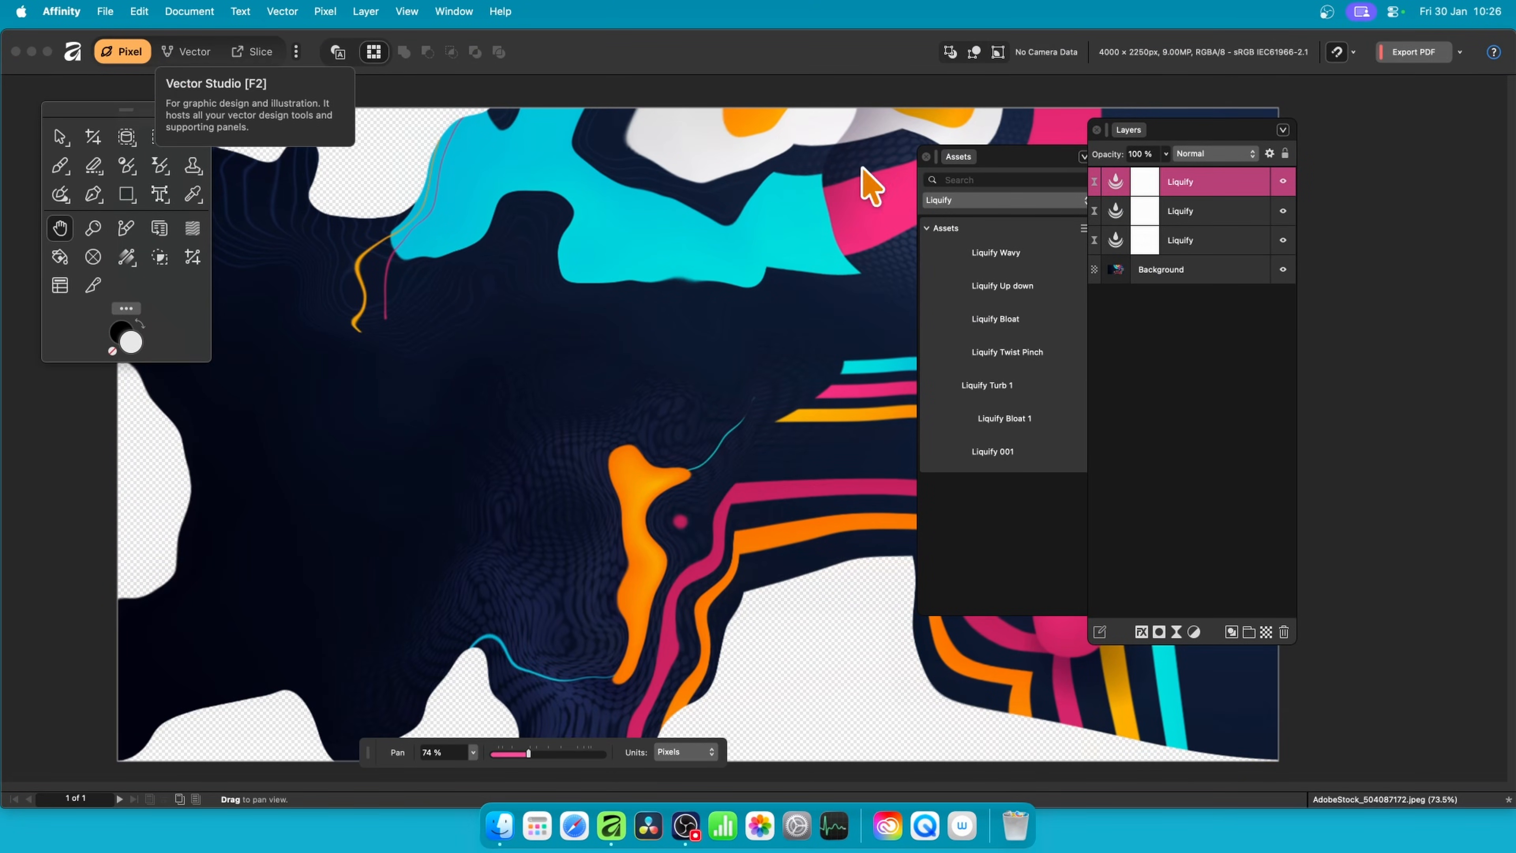
Step: Delete all three Liquify layers above the Background
left_click(1209, 240, "shift")
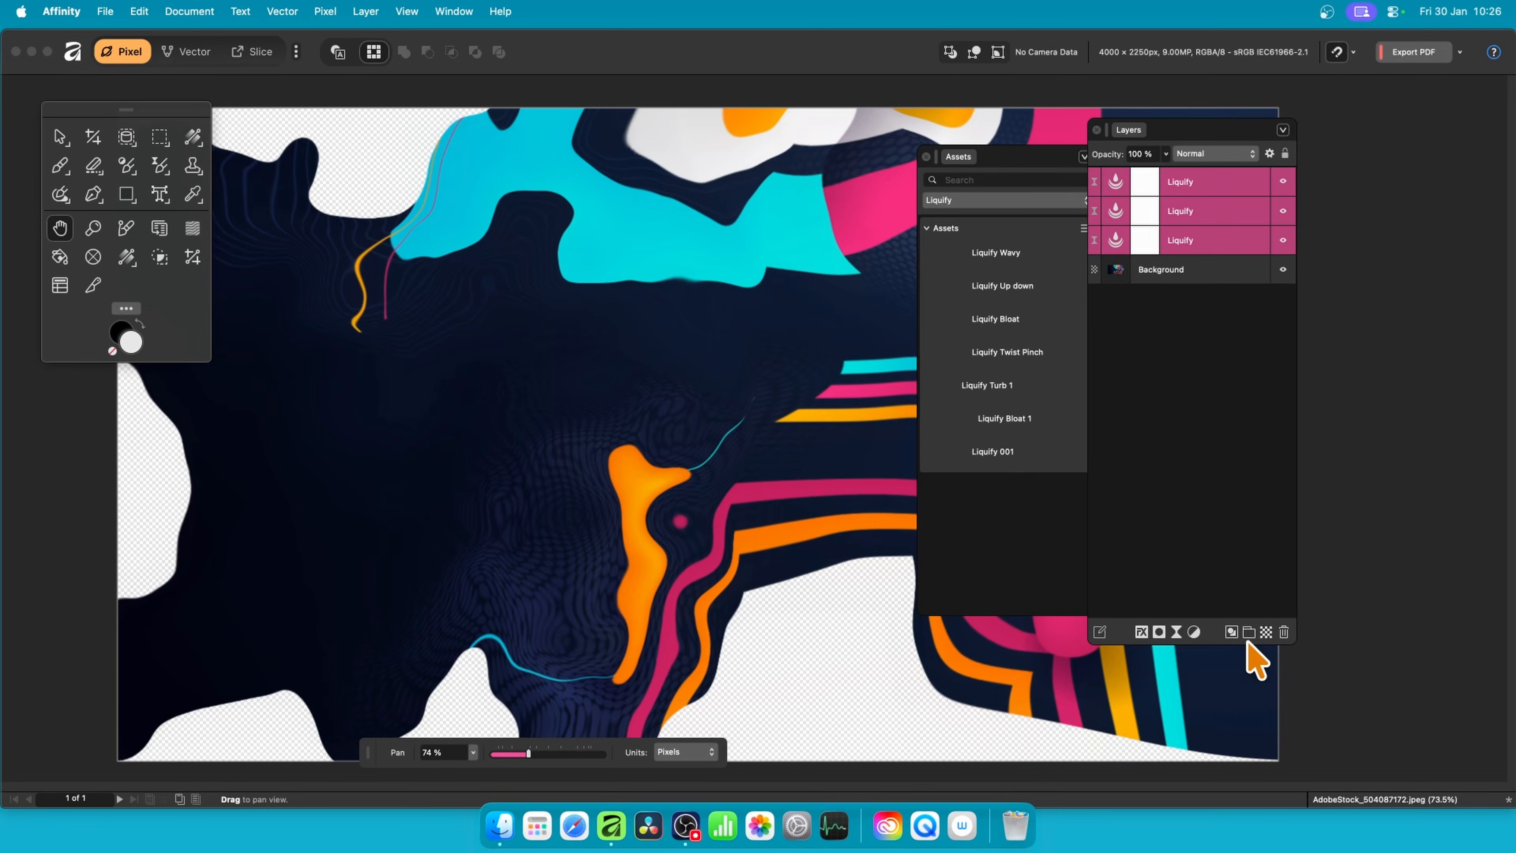
left_click(1285, 632)
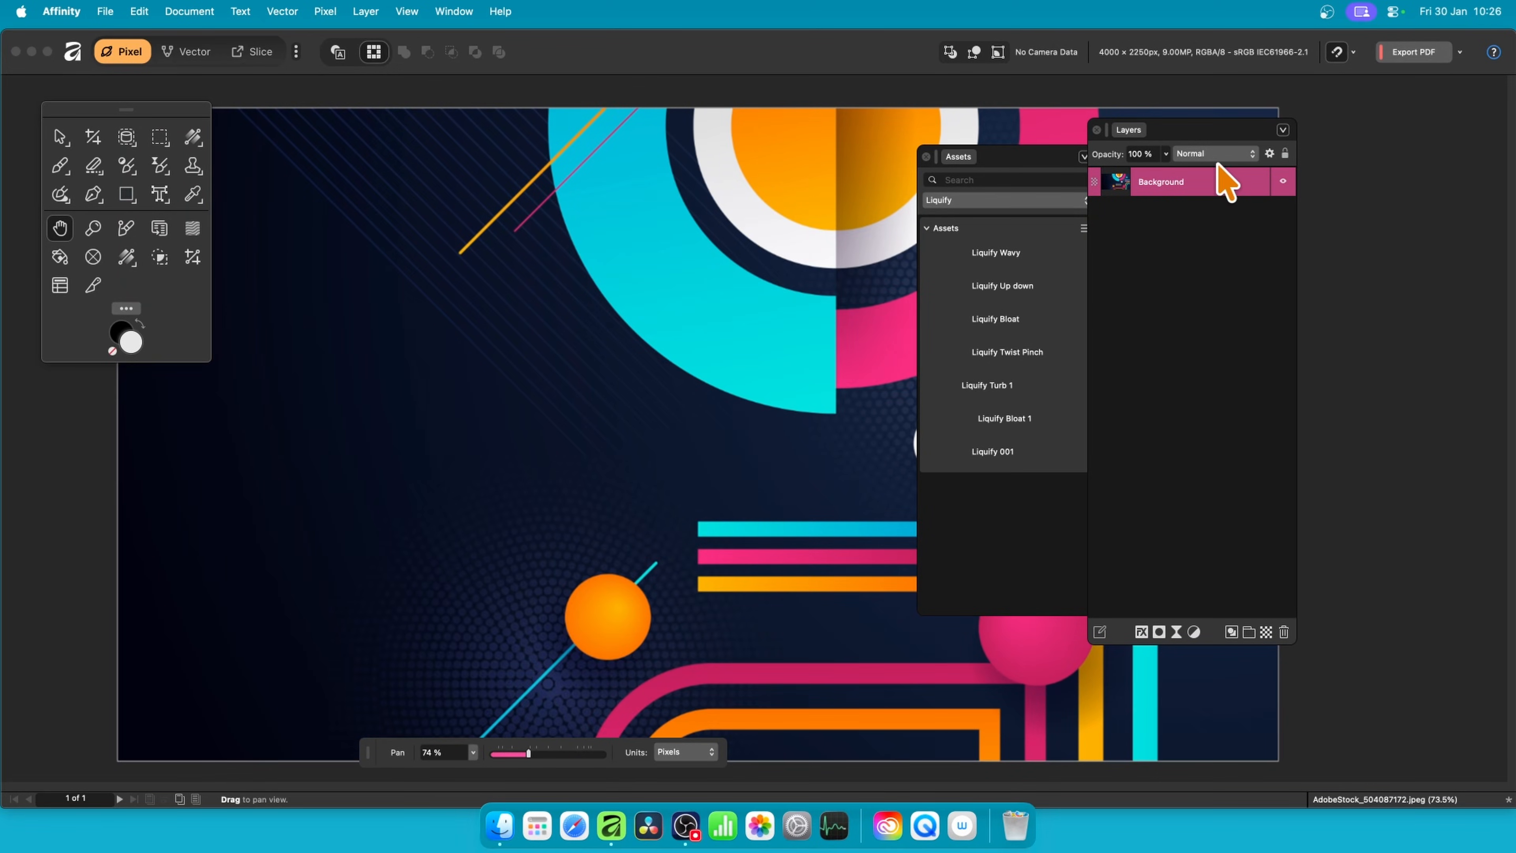
Step: Add a live Liquify filter to the Background layer and set its brush to 3264.5 px size and 83% speed
left_click(327, 11)
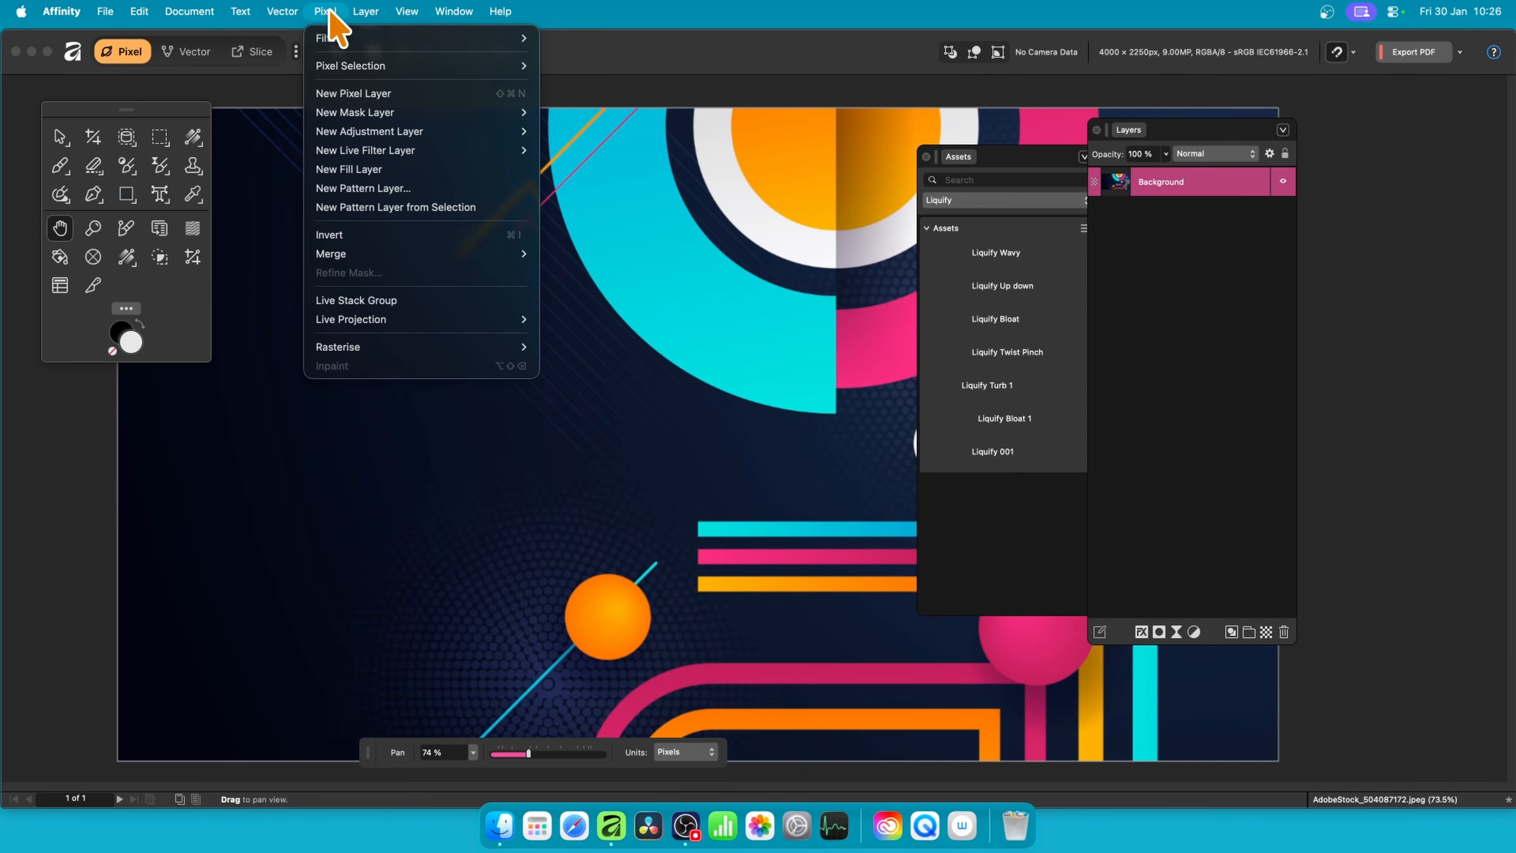
mouse_move(352, 150)
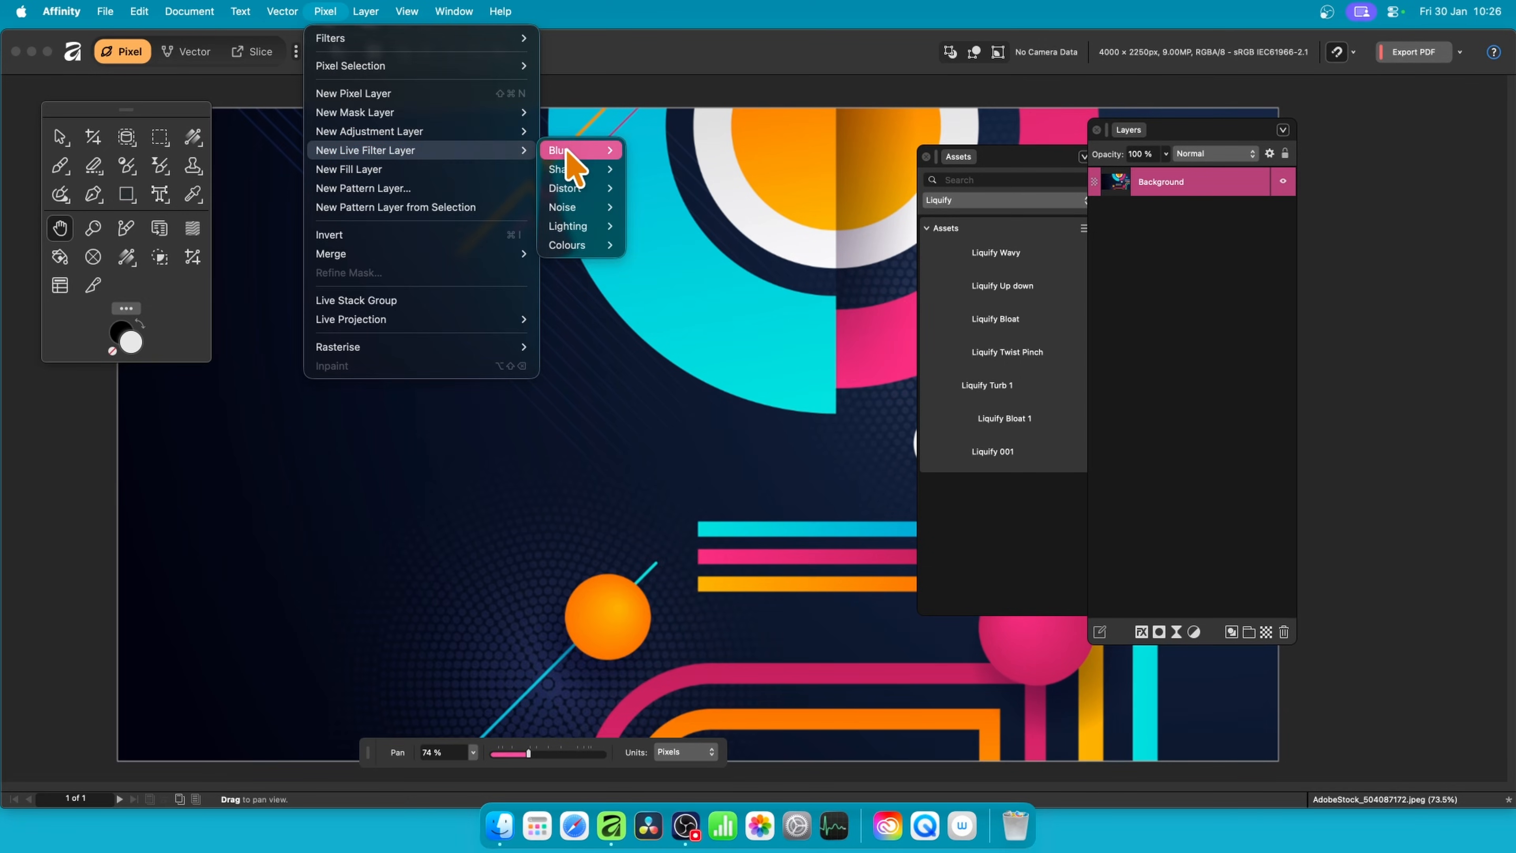
mouse_move(571, 188)
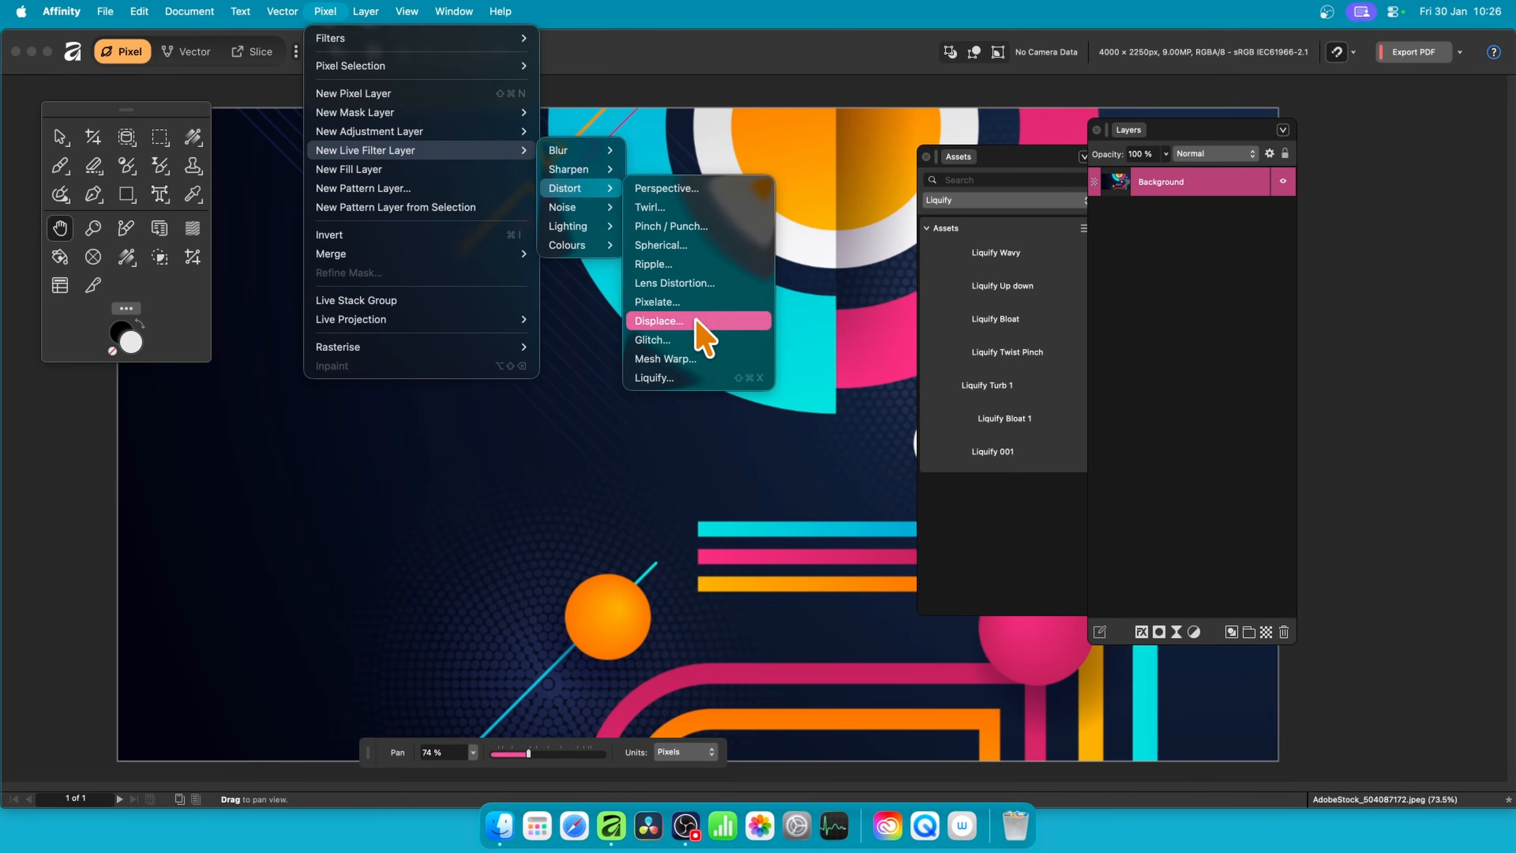
left_click(695, 378)
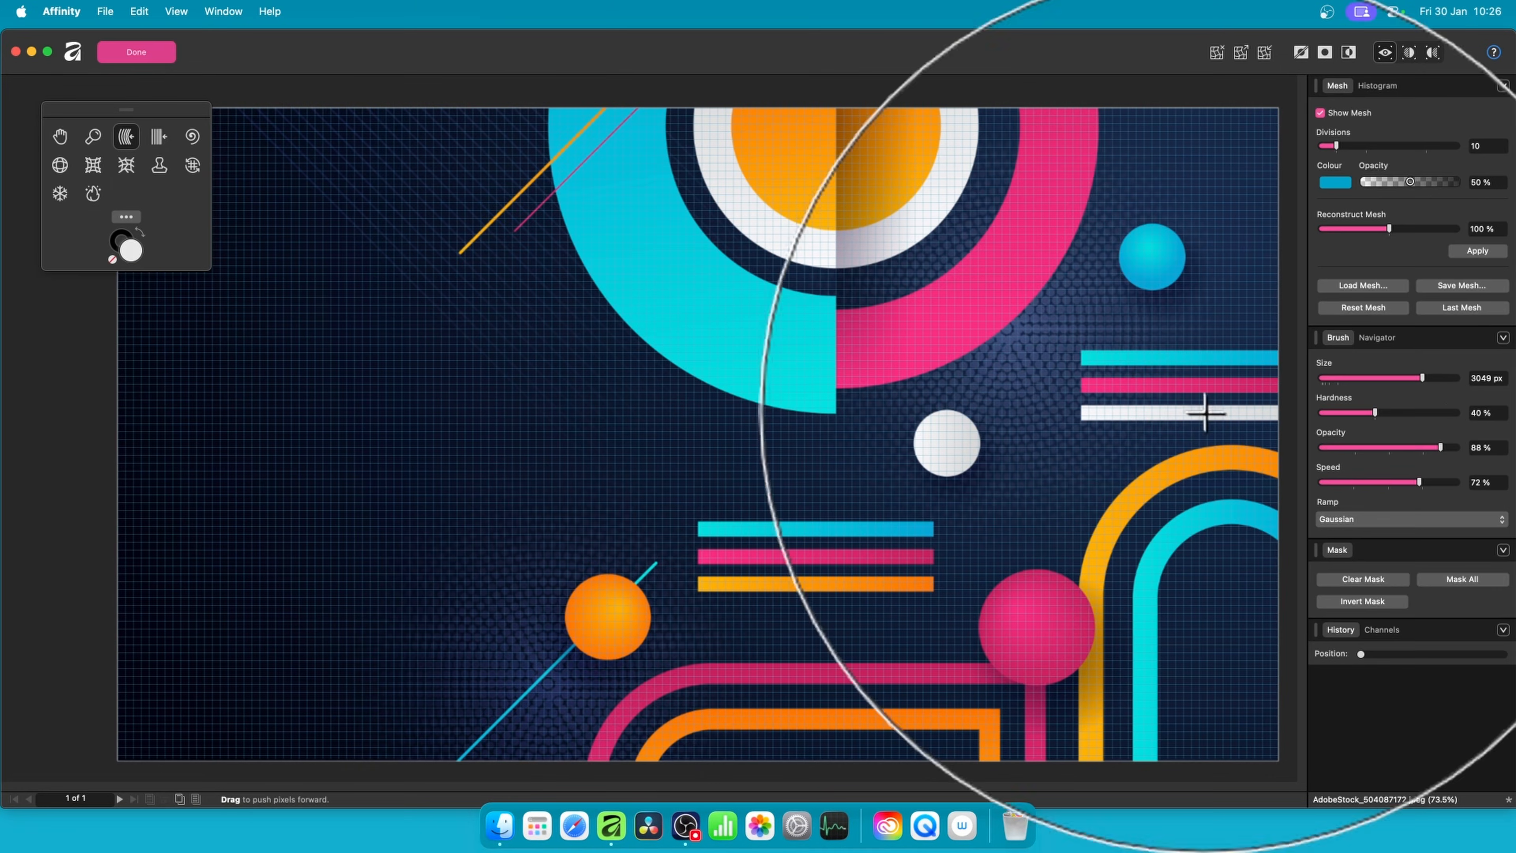
mouse_move(90, 107)
left_mouse_down()
mouse_move(200, 98)
mouse_move(386, 159)
mouse_move(366, 137)
left_mouse_up()
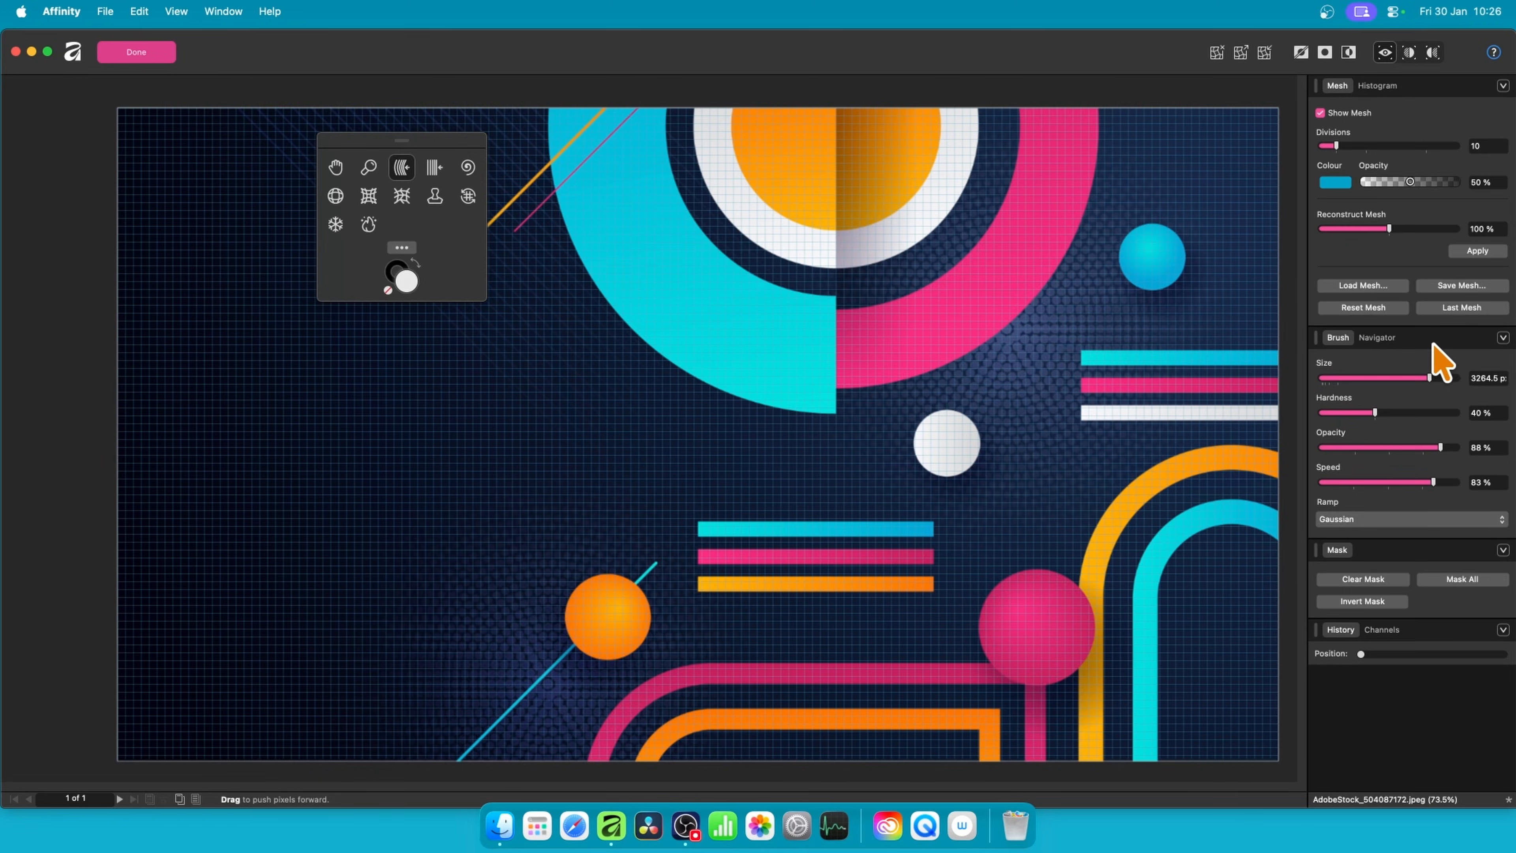
Step: Distort the artwork with several large Push Forward strokes across its middle and lower areas
left_click_drag(722, 433, 772, 430)
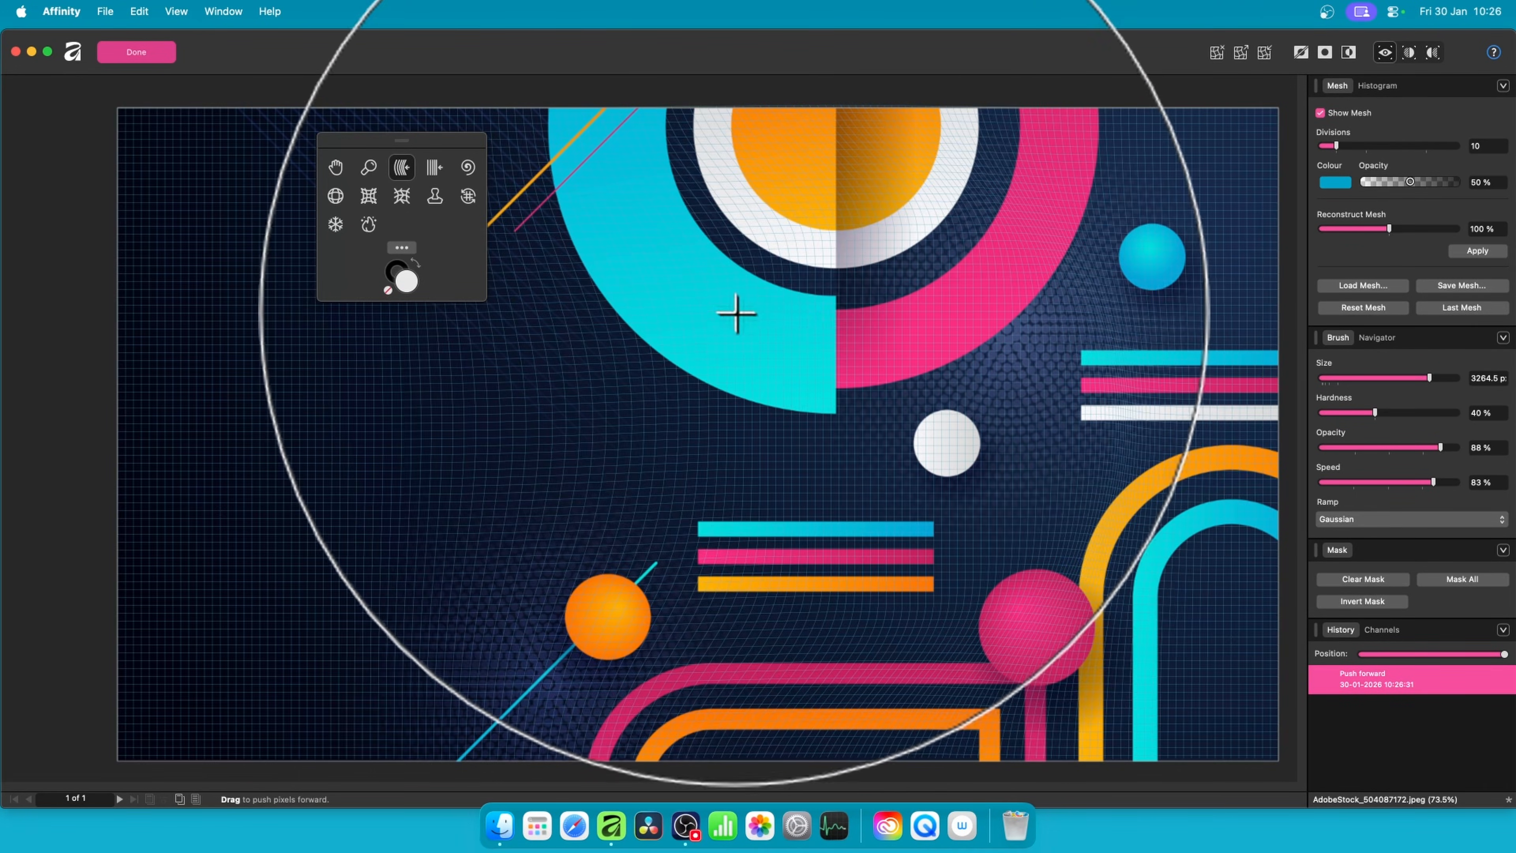
left_click_drag(836, 418, 477, 311)
left_click_drag(836, 407, 443, 291)
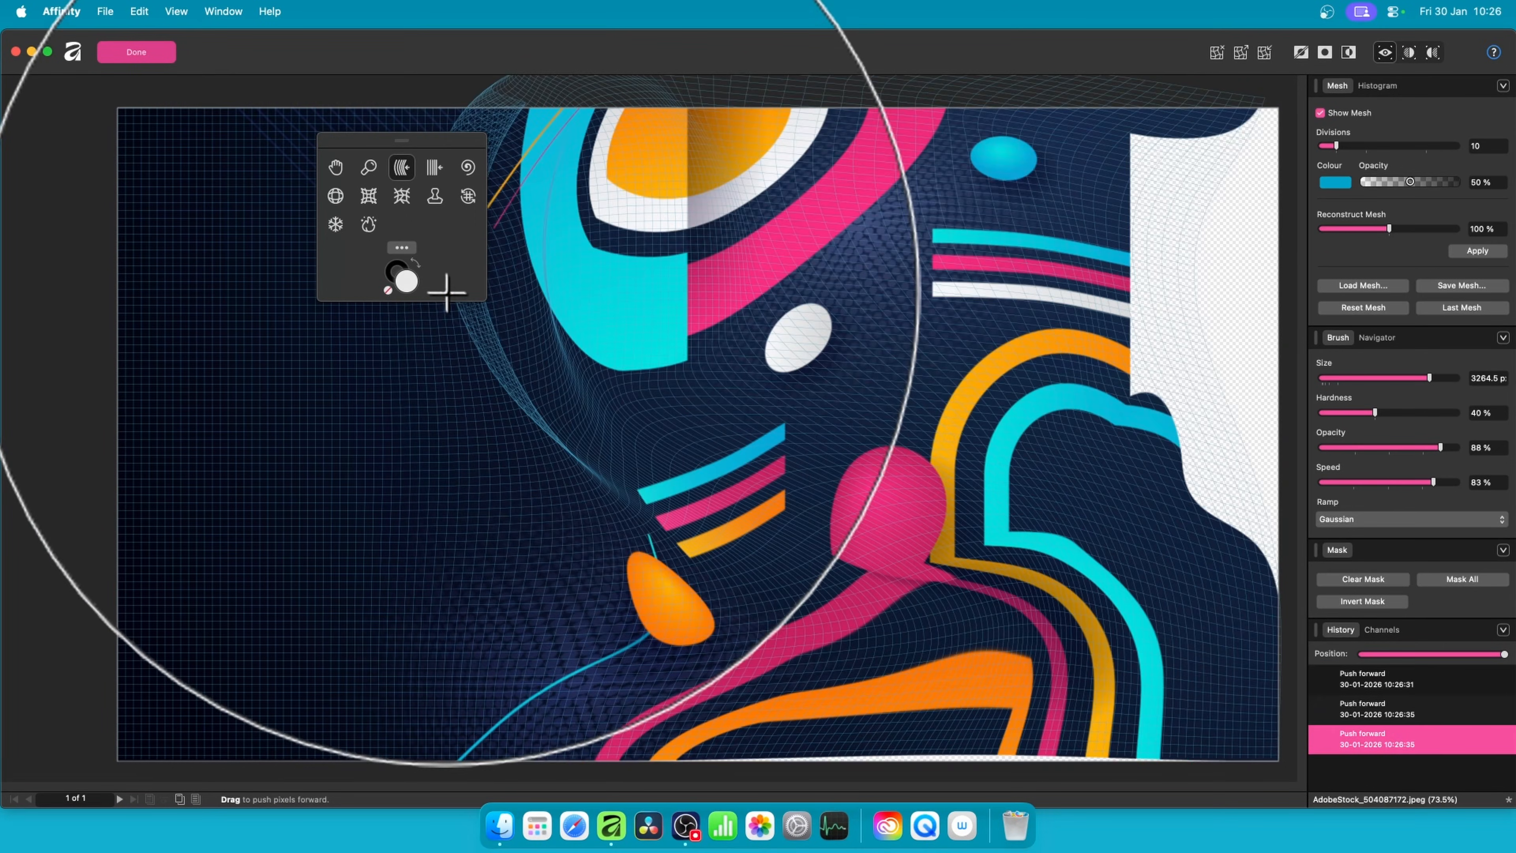
mouse_move(891, 389)
left_mouse_down()
mouse_move(832, 444)
mouse_move(606, 371)
left_mouse_up()
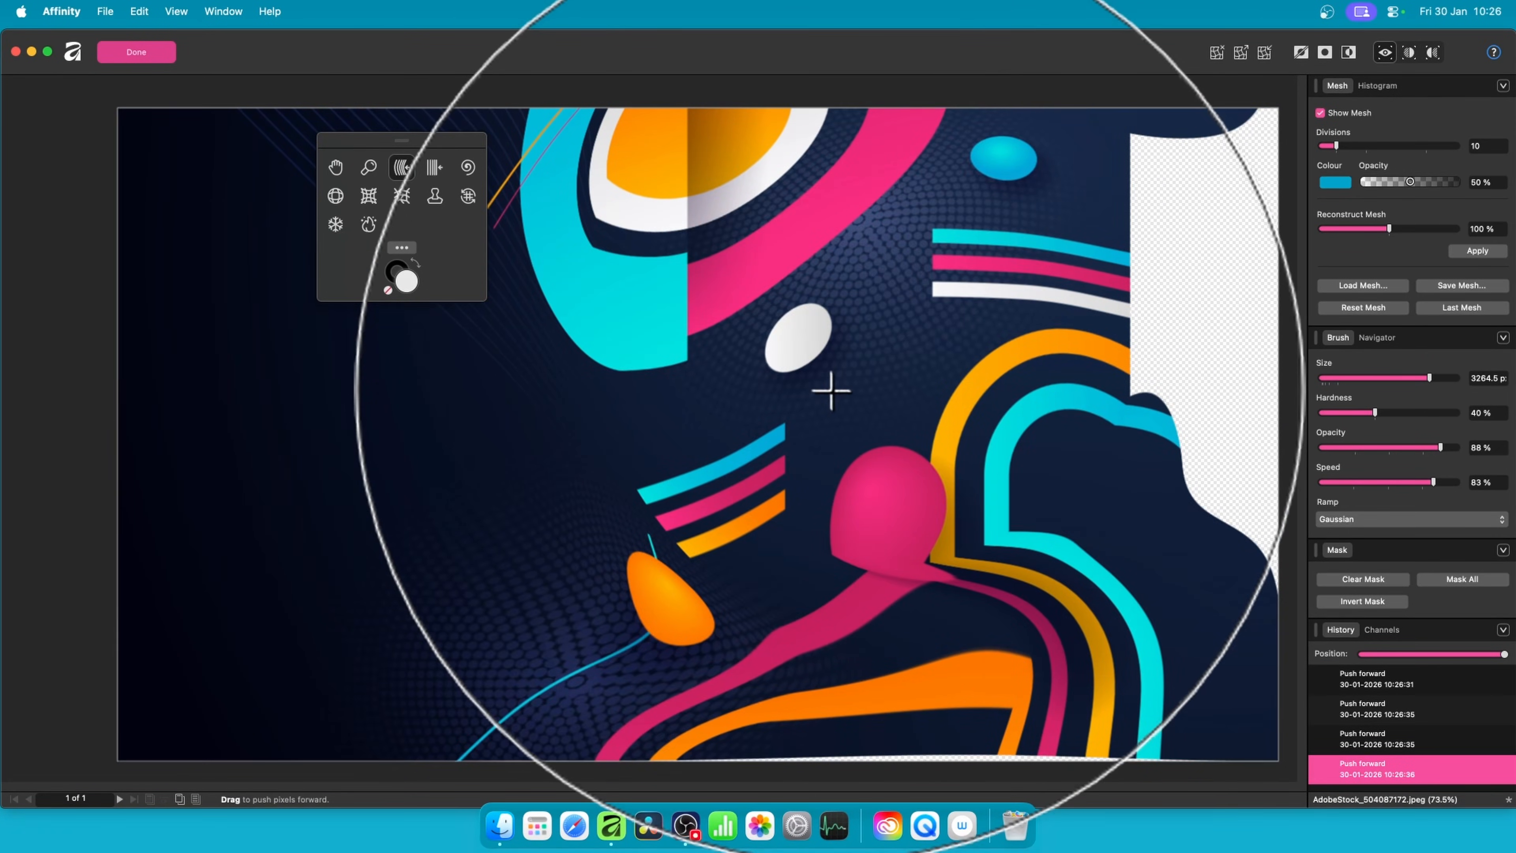
left_click_drag(792, 457, 914, 680)
mouse_move(879, 511)
left_mouse_down()
mouse_move(971, 648)
mouse_move(793, 480)
left_mouse_up()
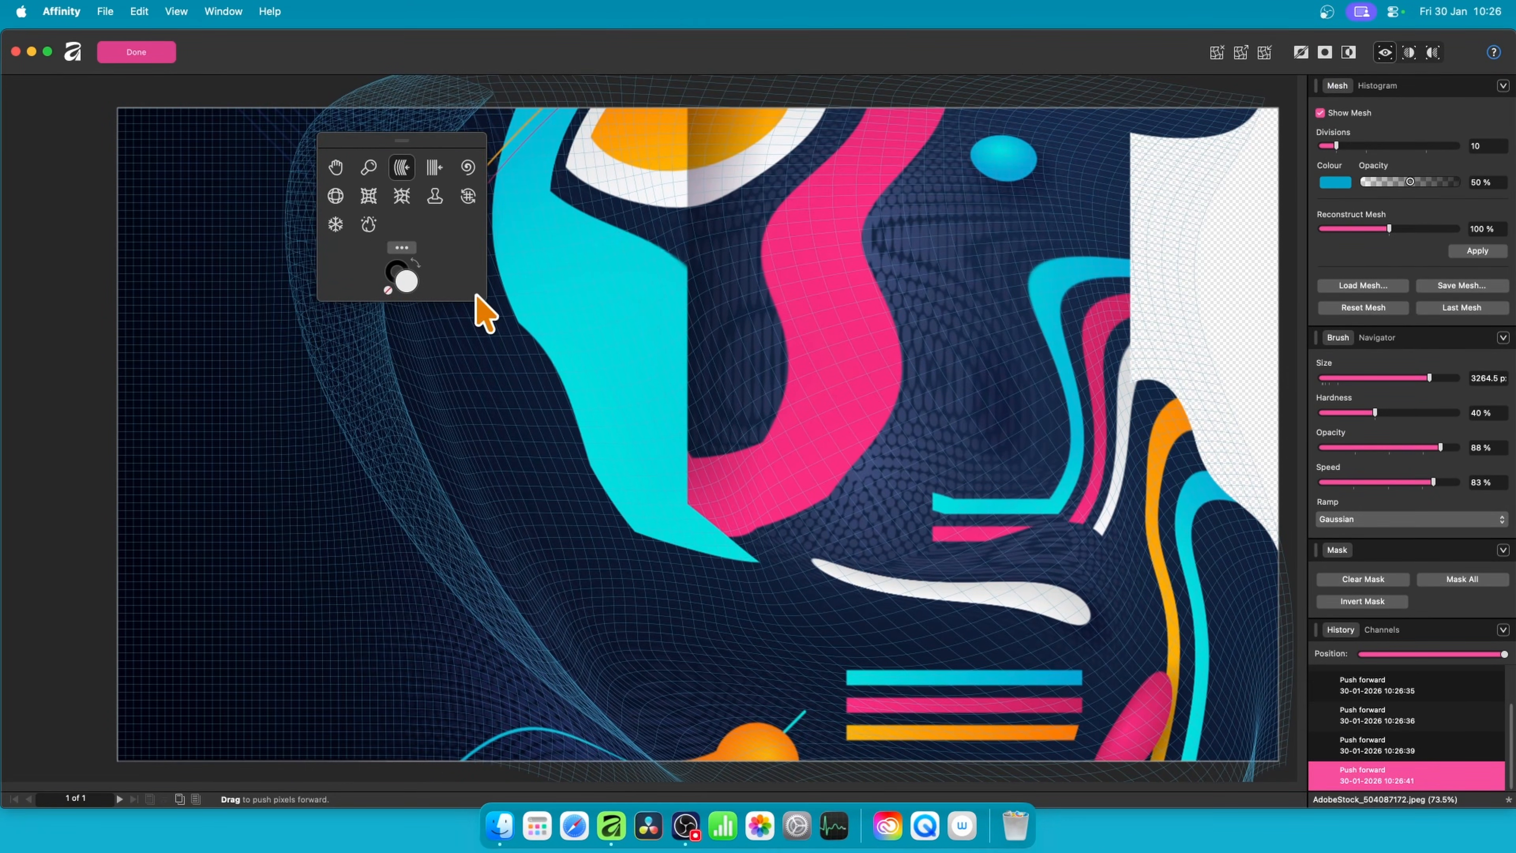
Step: Twirl the pixels around the lower centre of the artwork and finish the Liquify edit
left_click(465, 166)
left_click_drag(919, 526, 1030, 372)
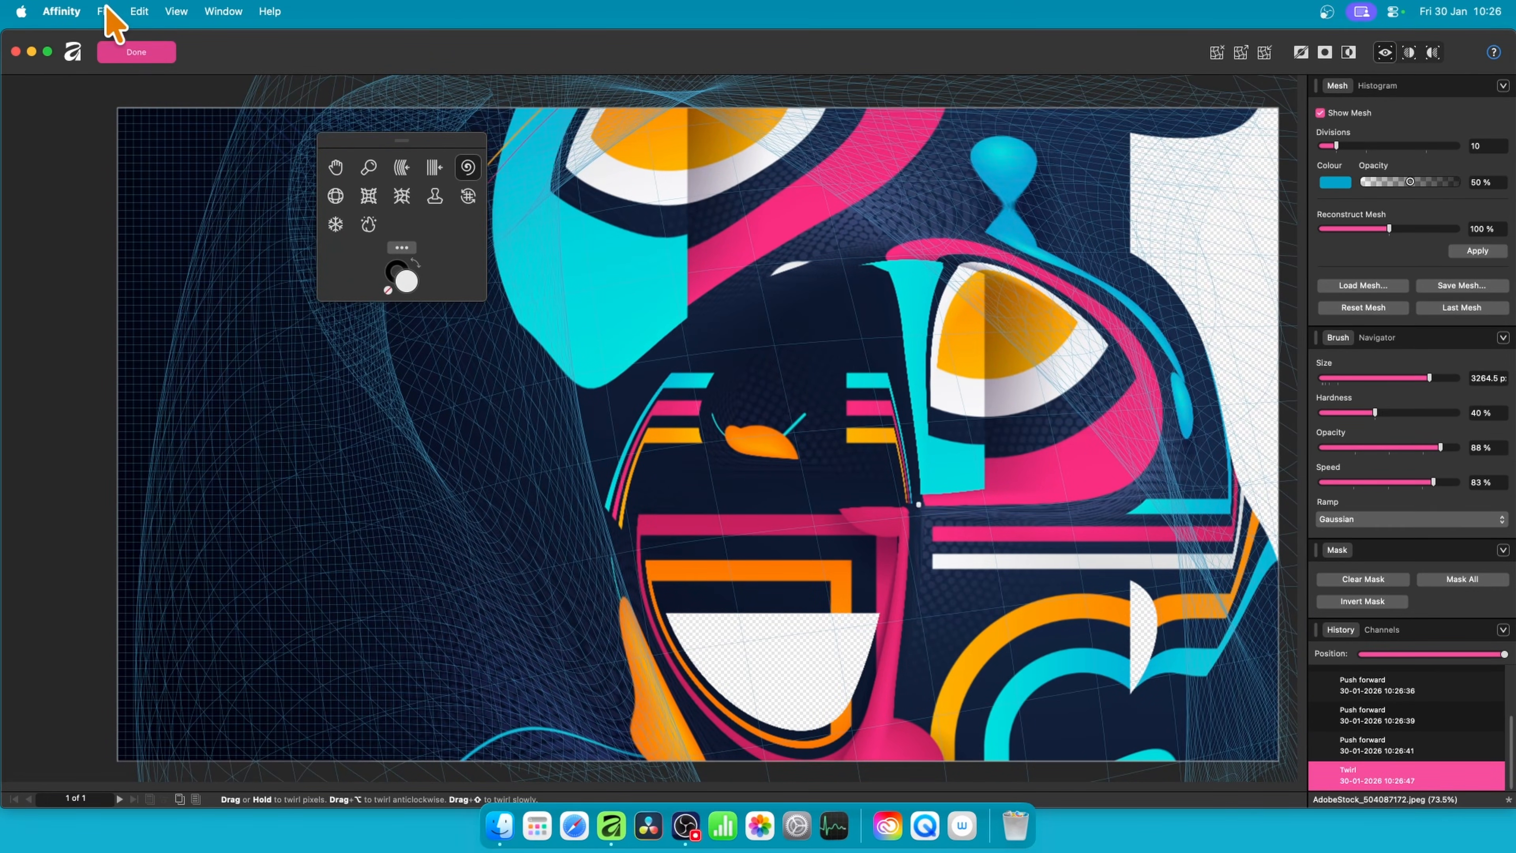
left_click(137, 53)
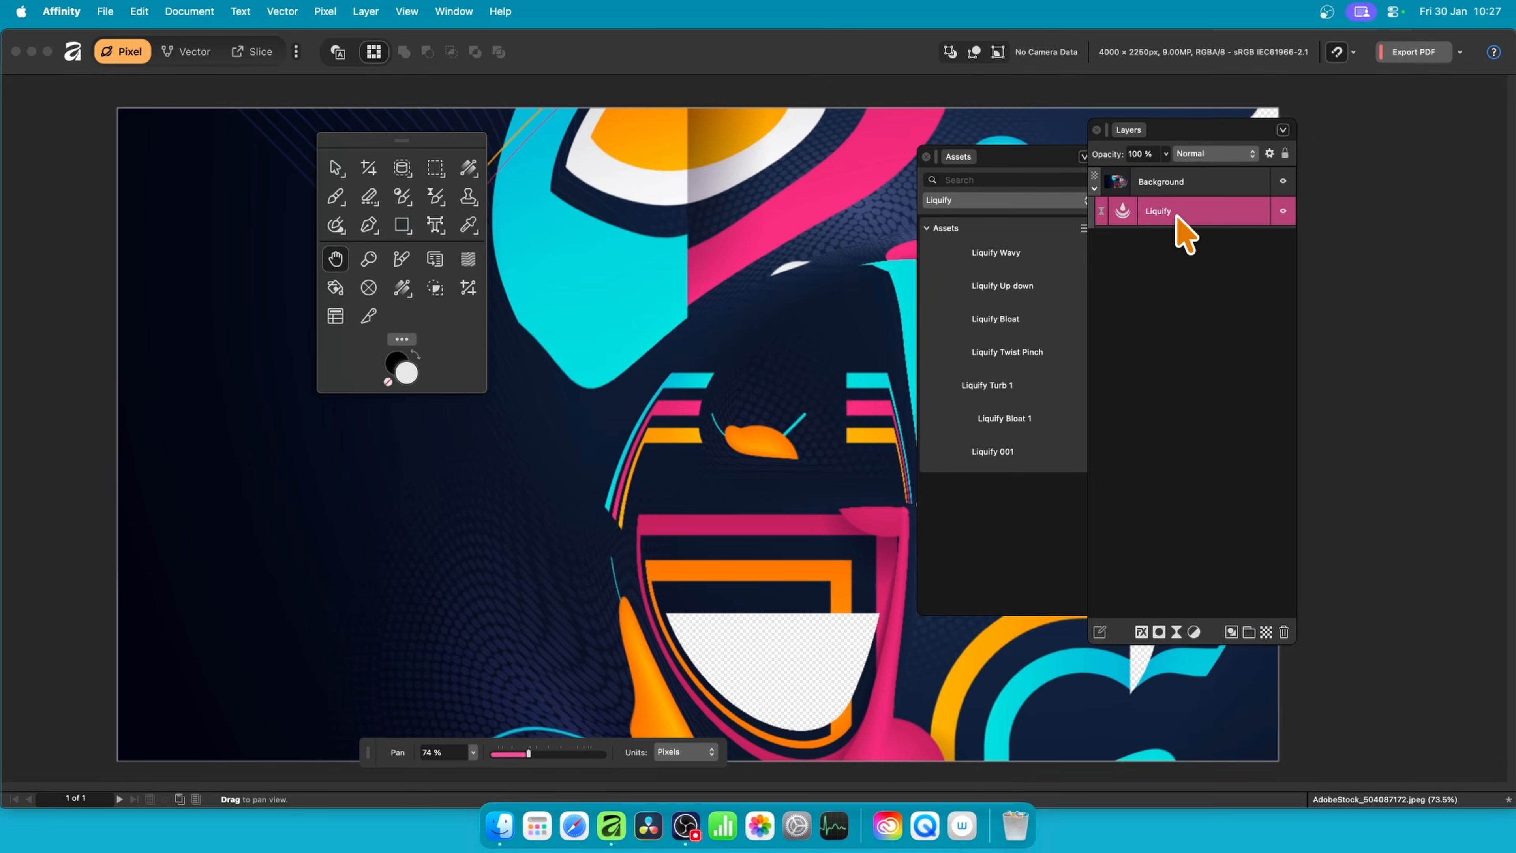
Step: Fill the Liquify layer with custom near-white colour FCFCFC at 100% opacity and Normal blend mode
left_click(330, 11)
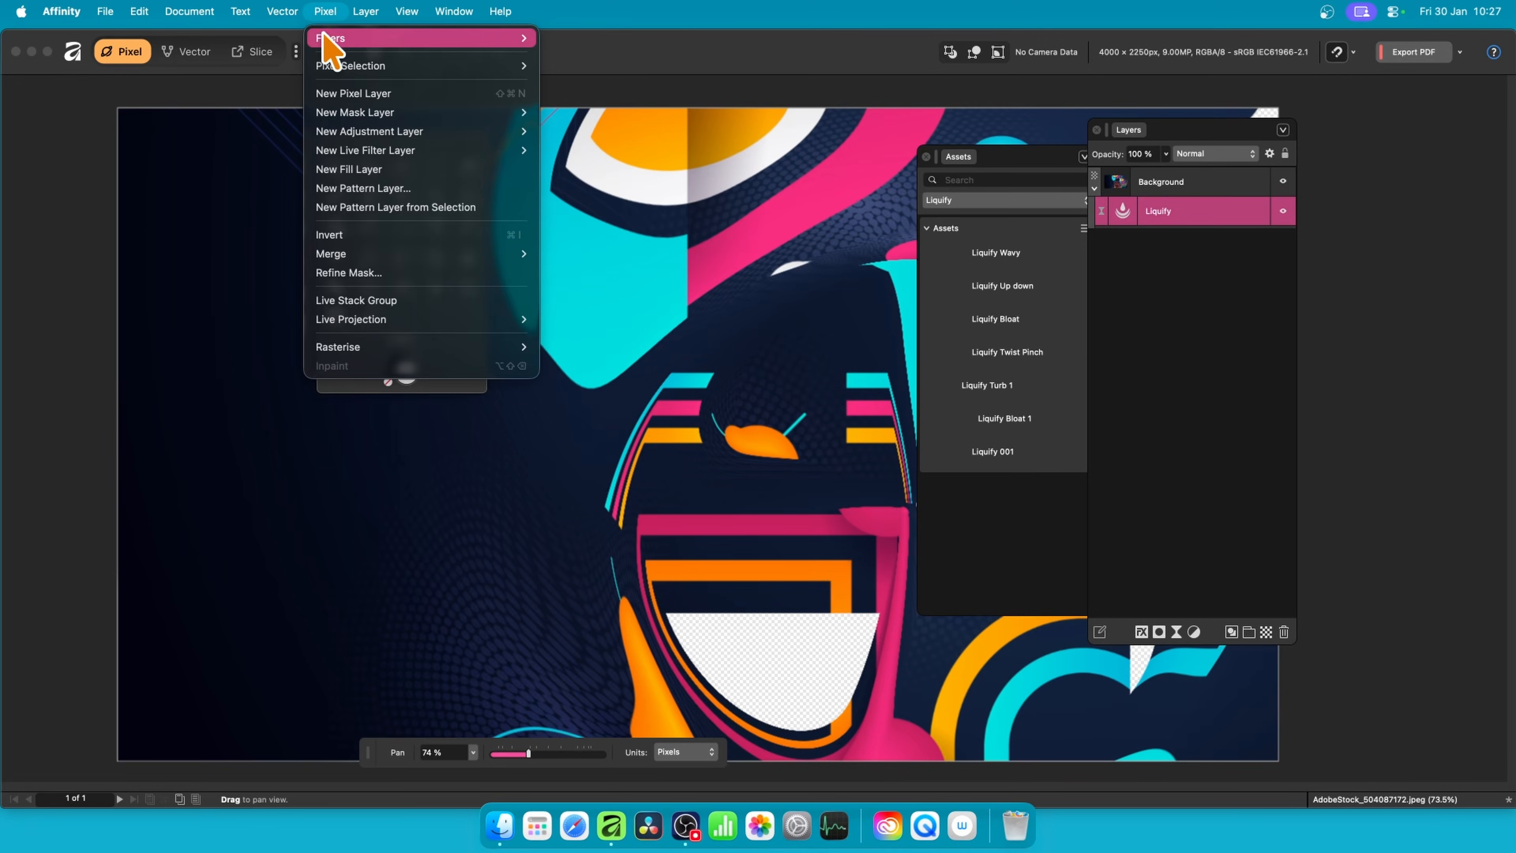
mouse_move(332, 37)
mouse_move(651, 160)
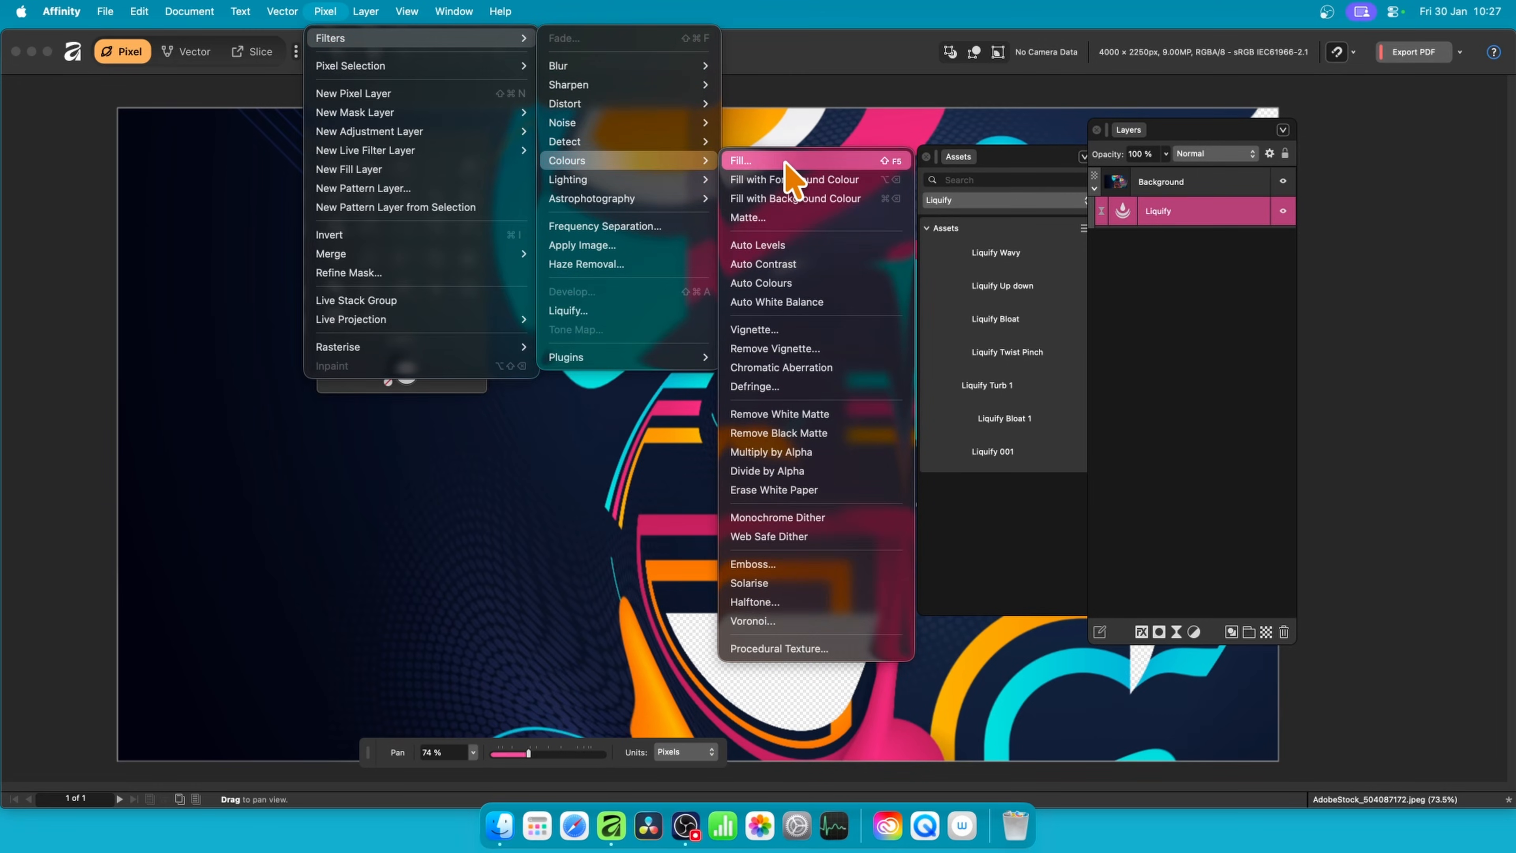
left_click(794, 173)
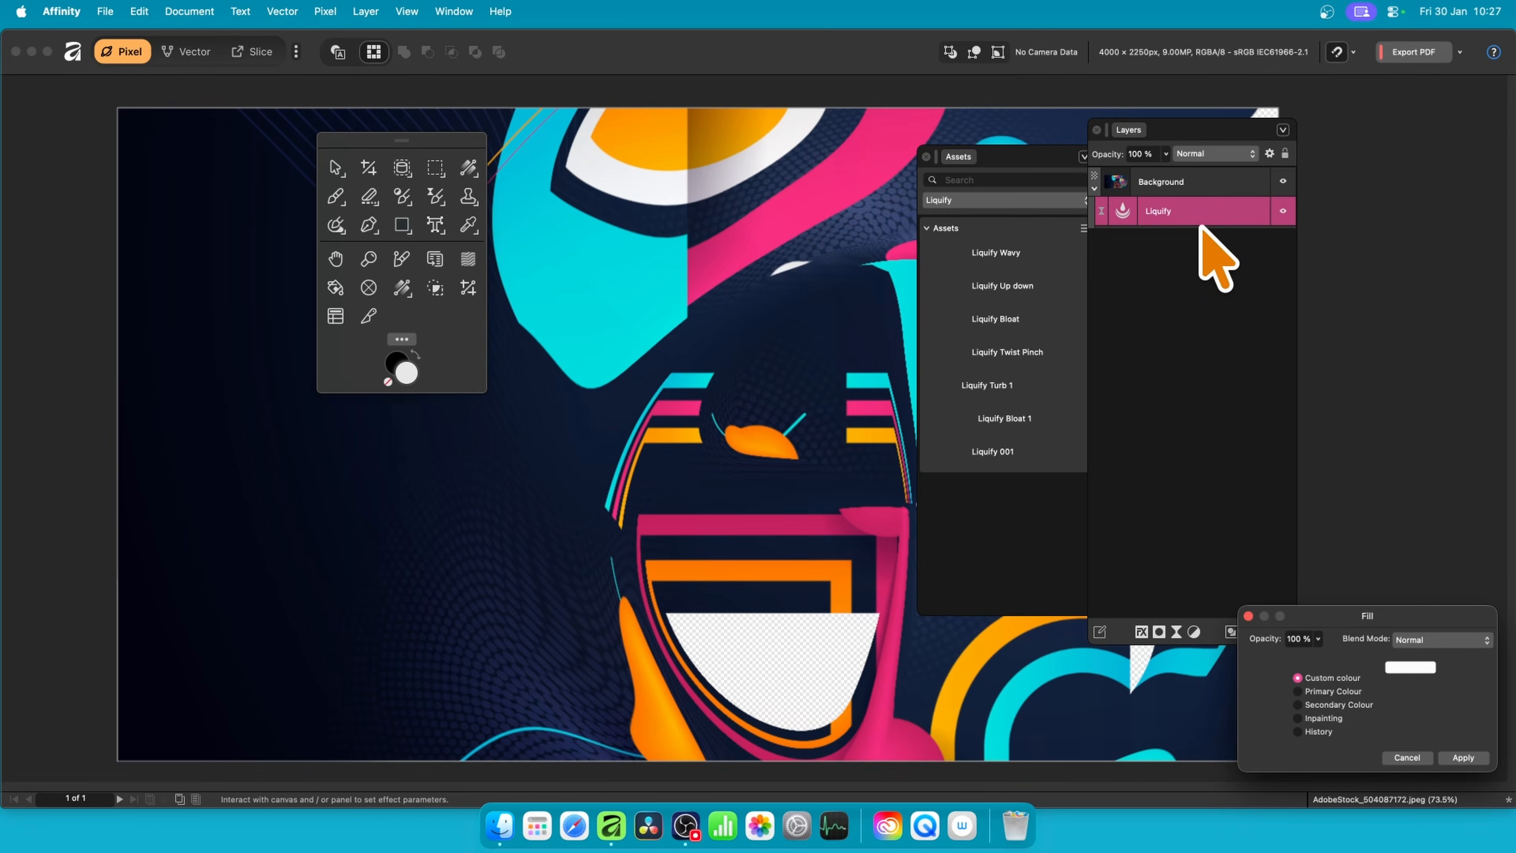
left_click_drag(1356, 616, 835, 270)
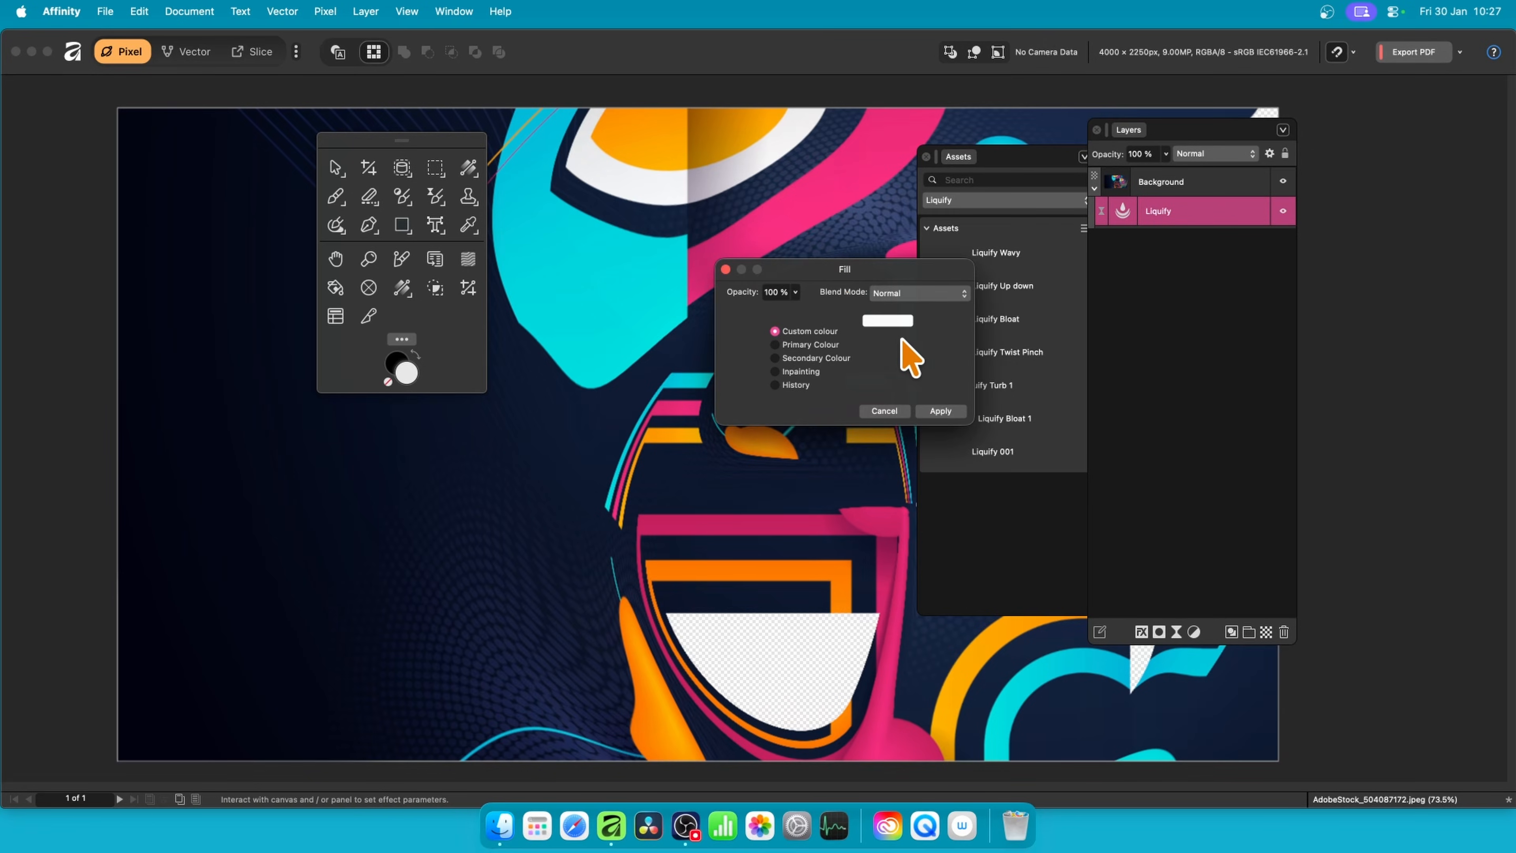
left_click(890, 324)
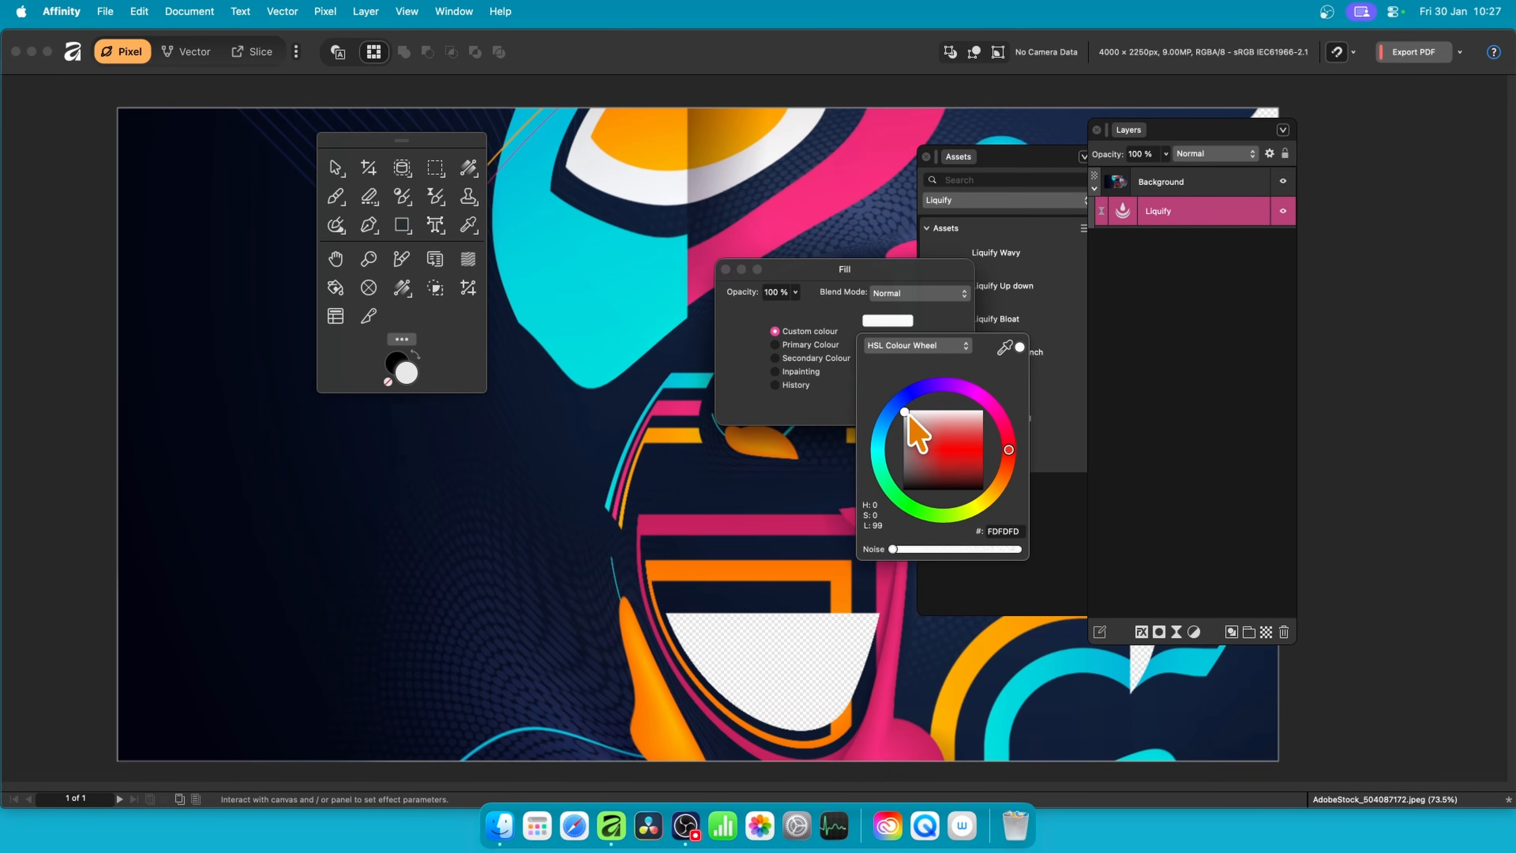
left_click_drag(906, 412, 894, 392)
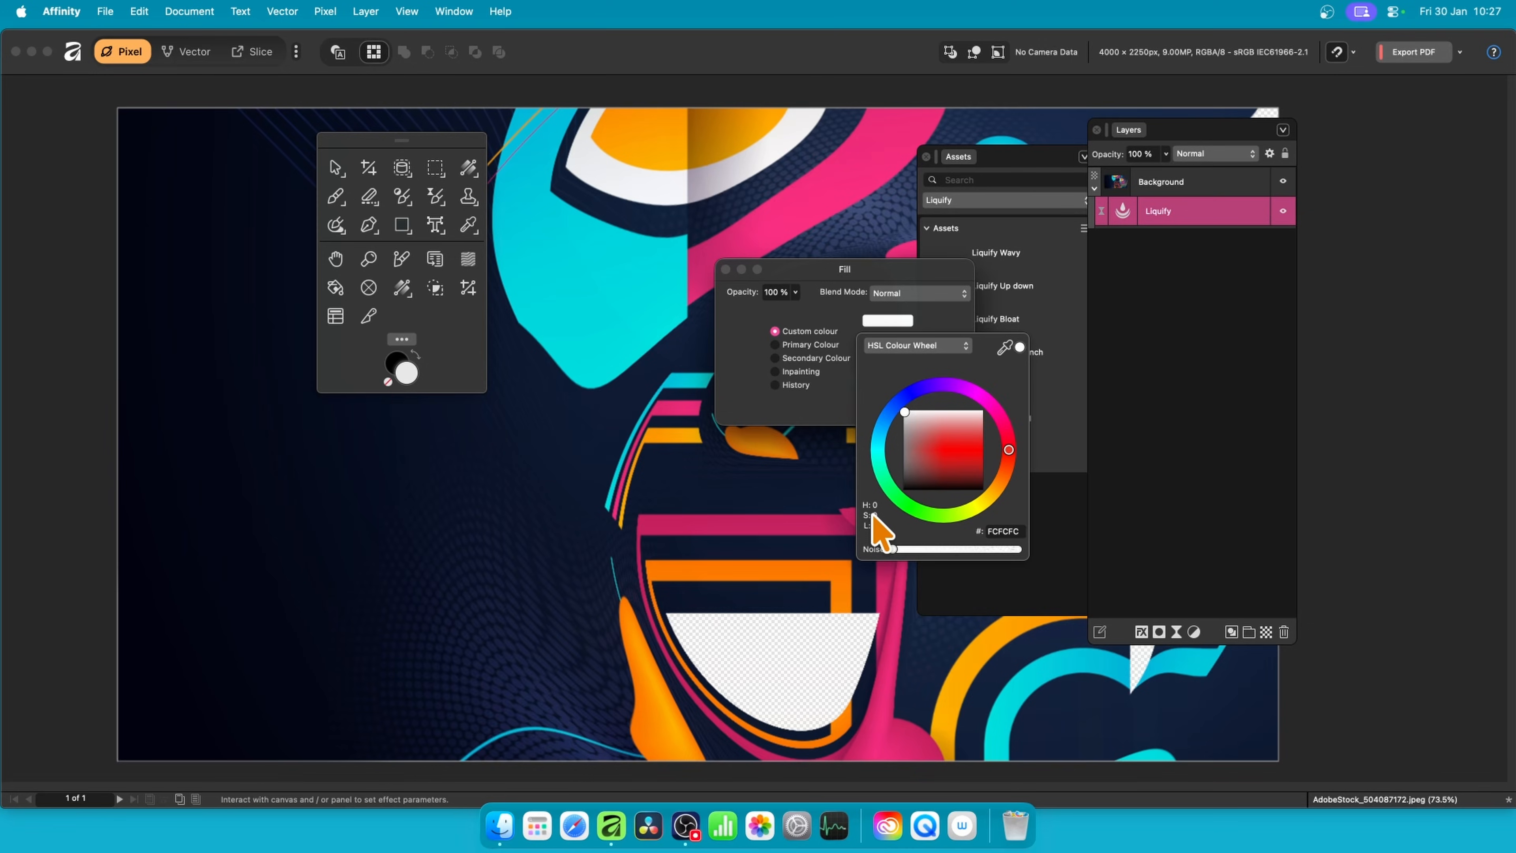
left_click(830, 426)
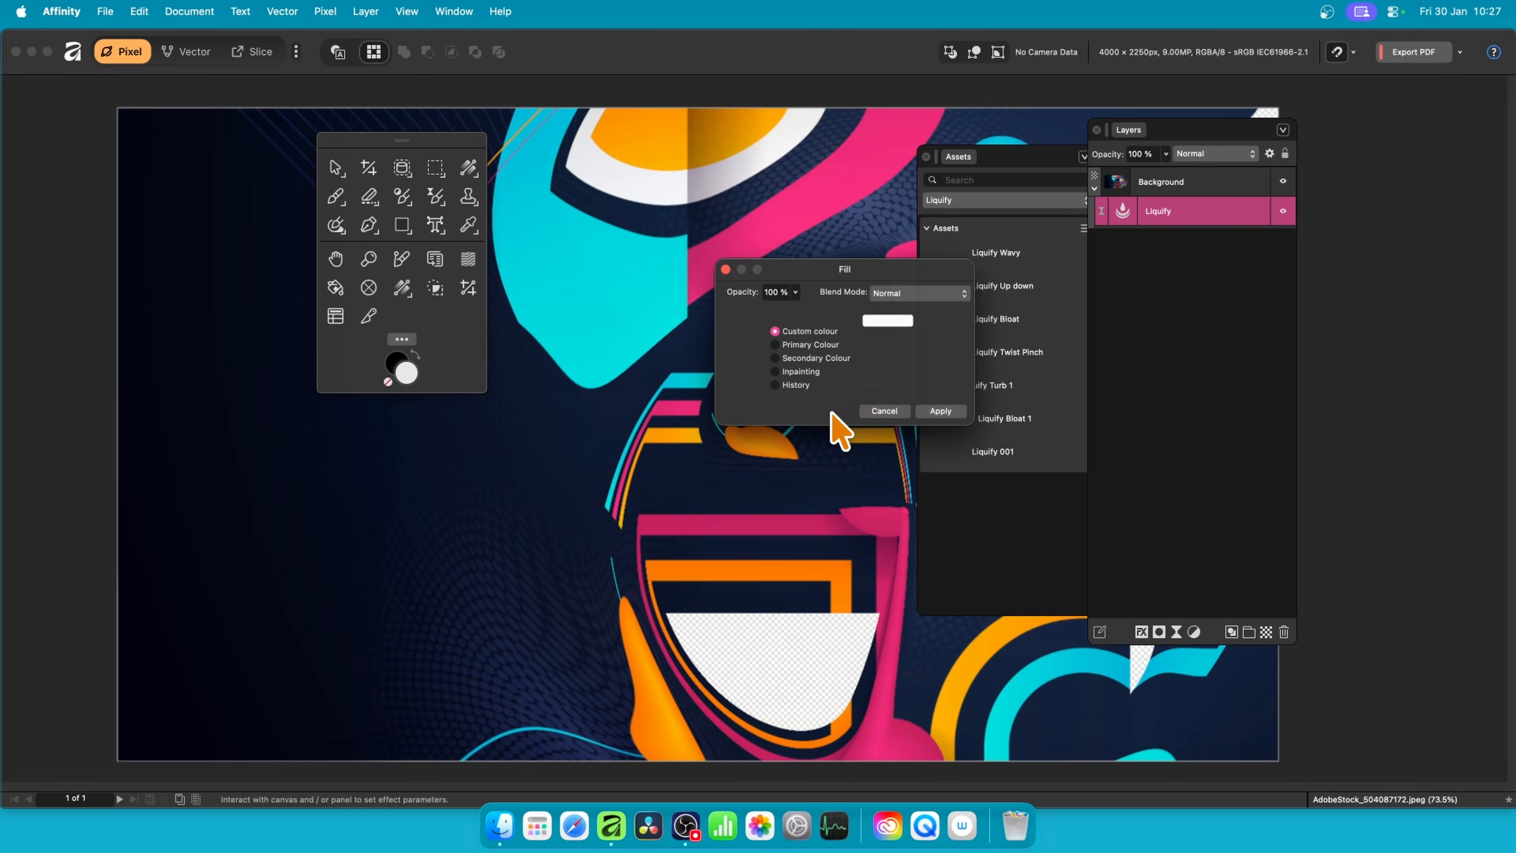
left_click(942, 411)
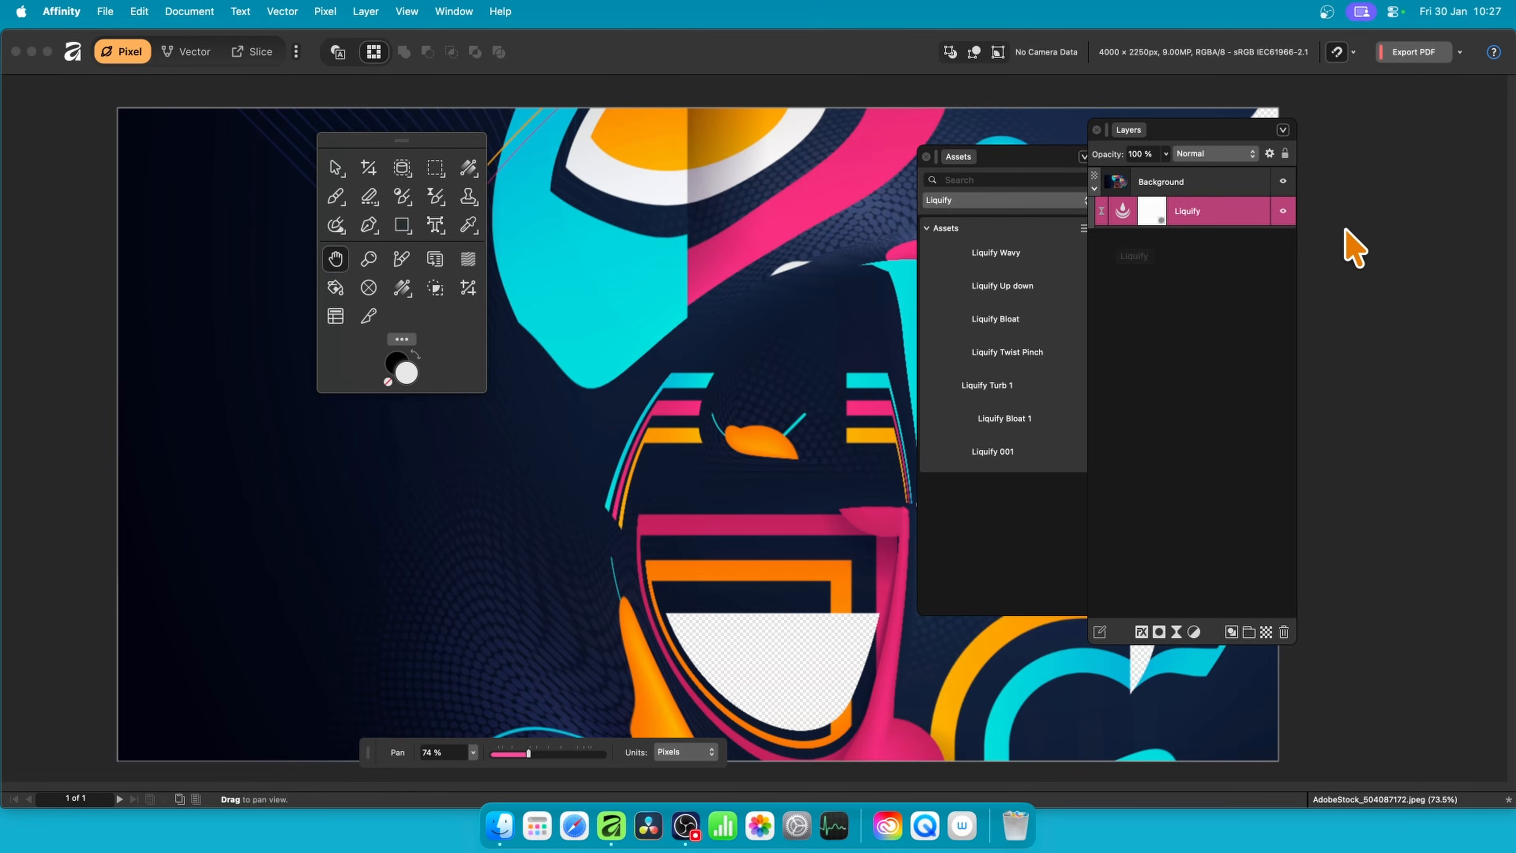
left_click_drag(1009, 158, 967, 162)
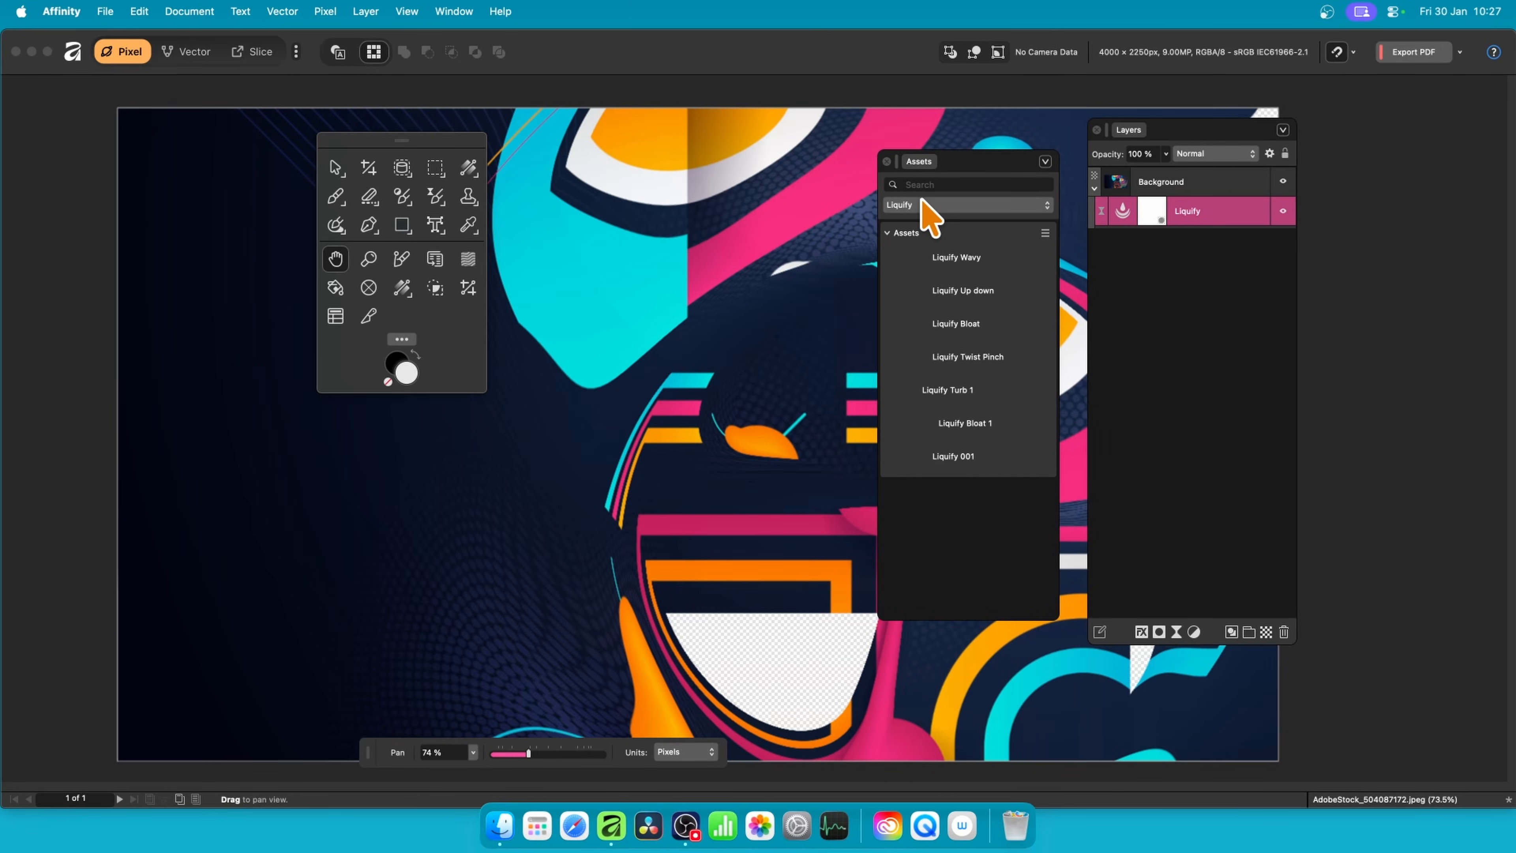
left_click(1045, 161)
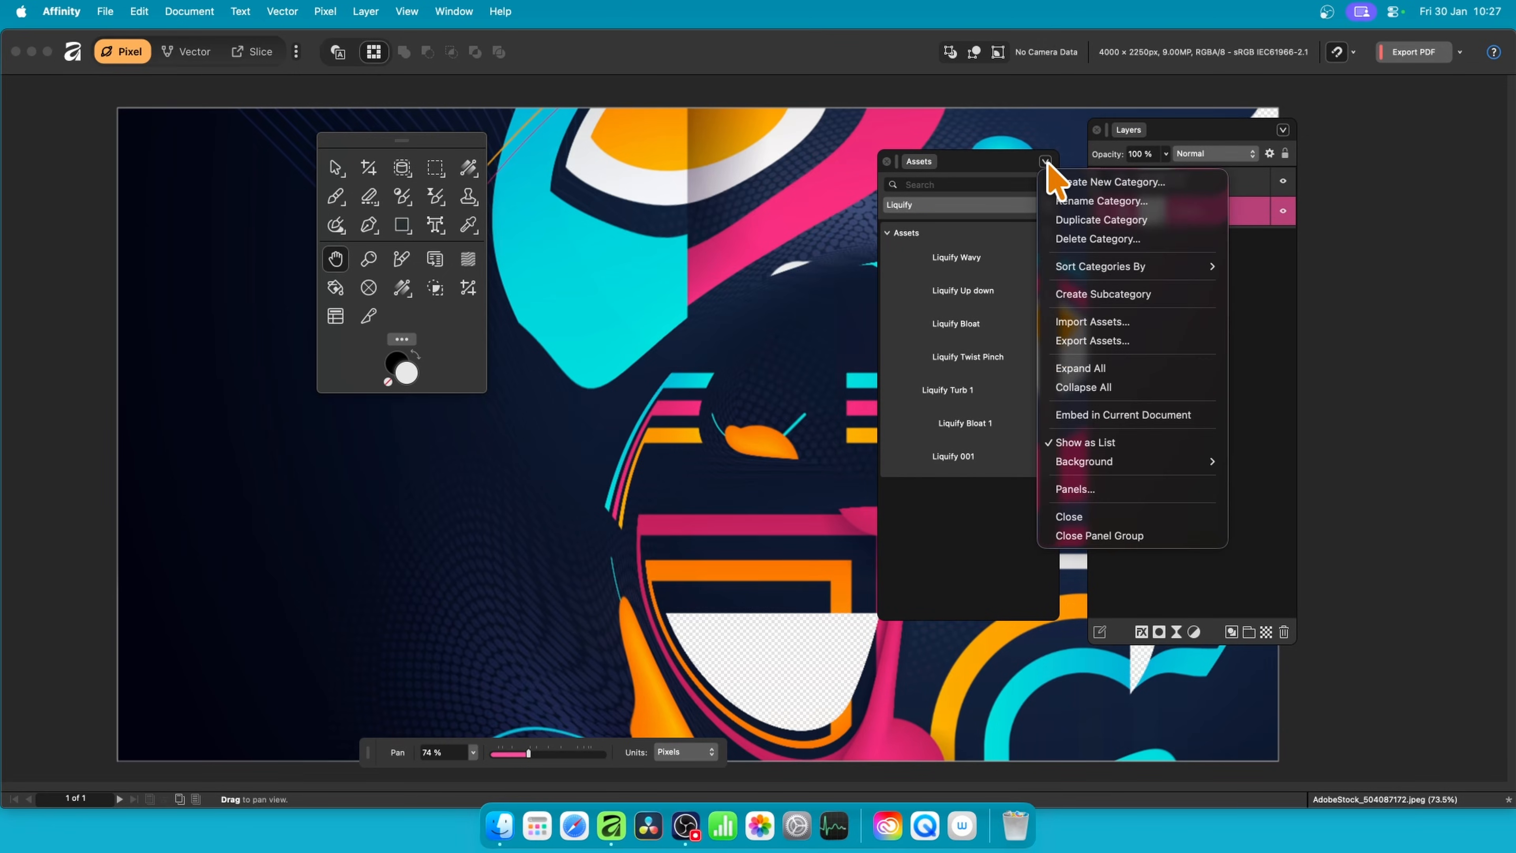
left_click(1074, 189)
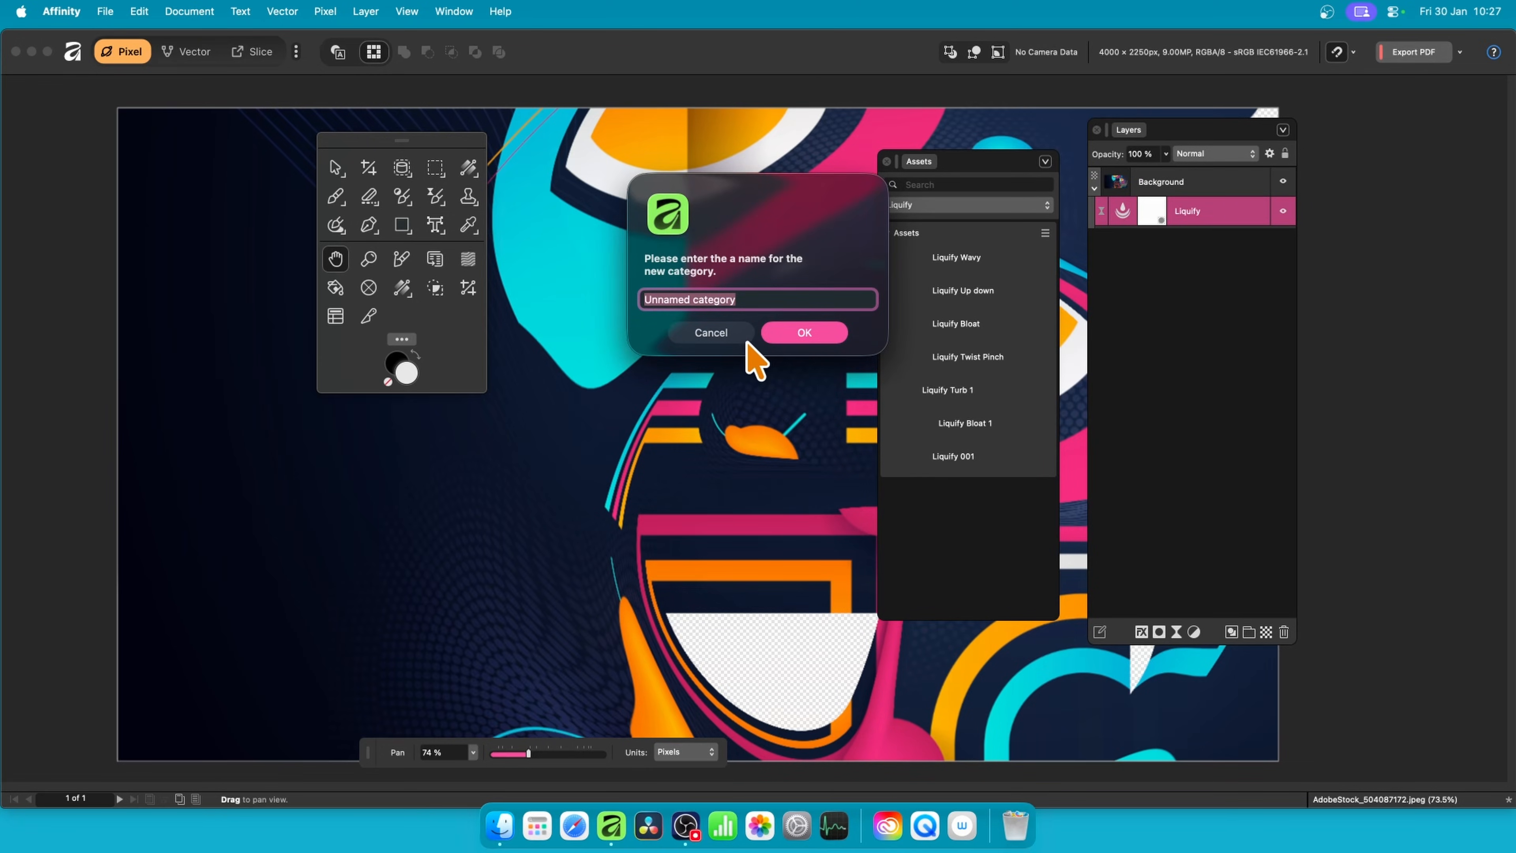
left_click(731, 333)
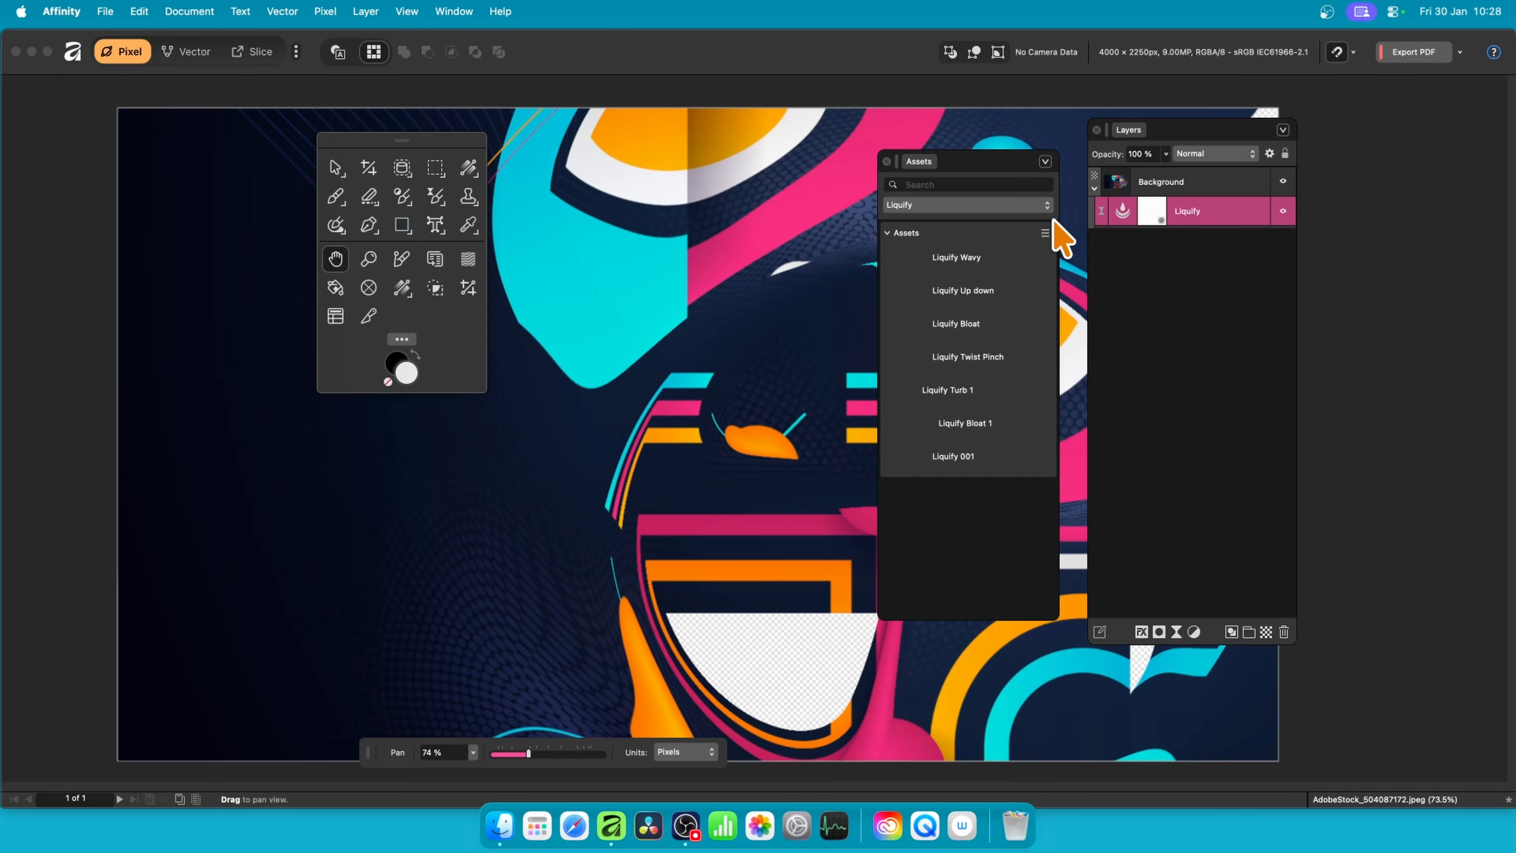
Step: Save the selected Liquify layer as an asset in the Liquify category and rename it Liquify 002
left_click(1046, 233)
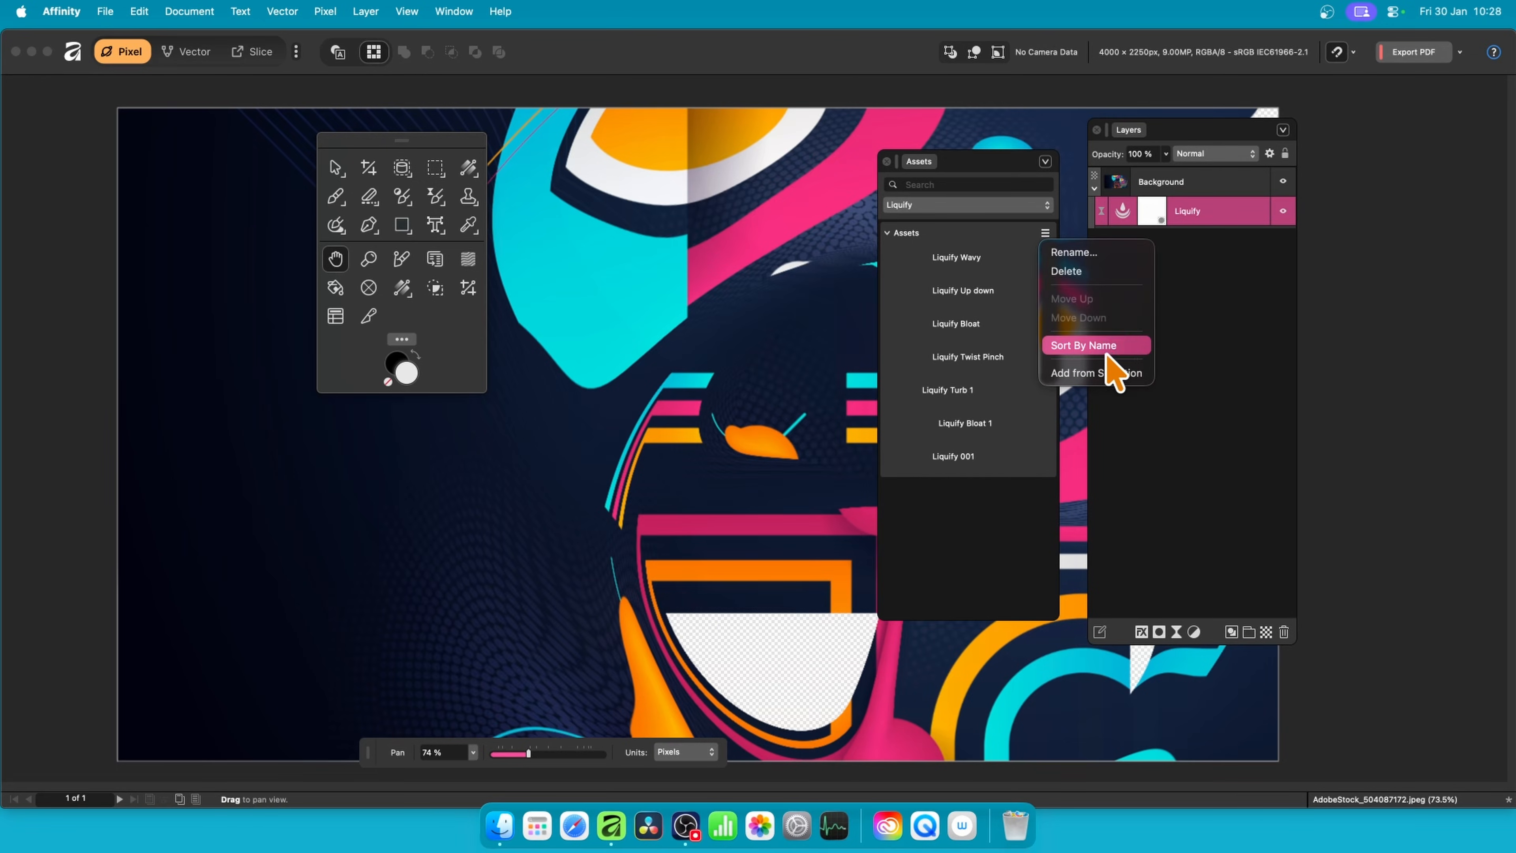
left_click(1122, 373)
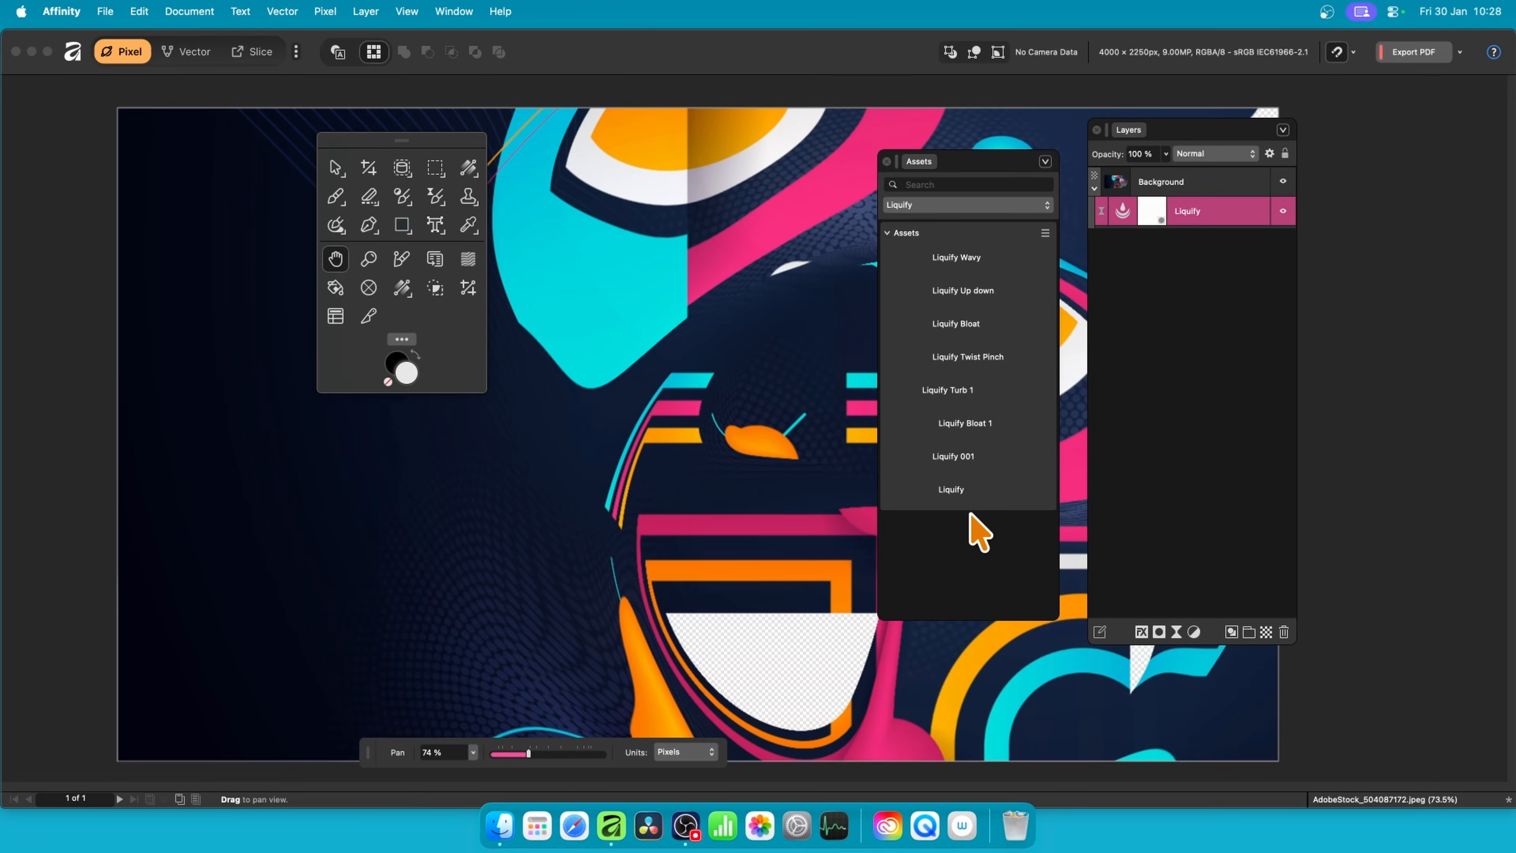
right_click(955, 492)
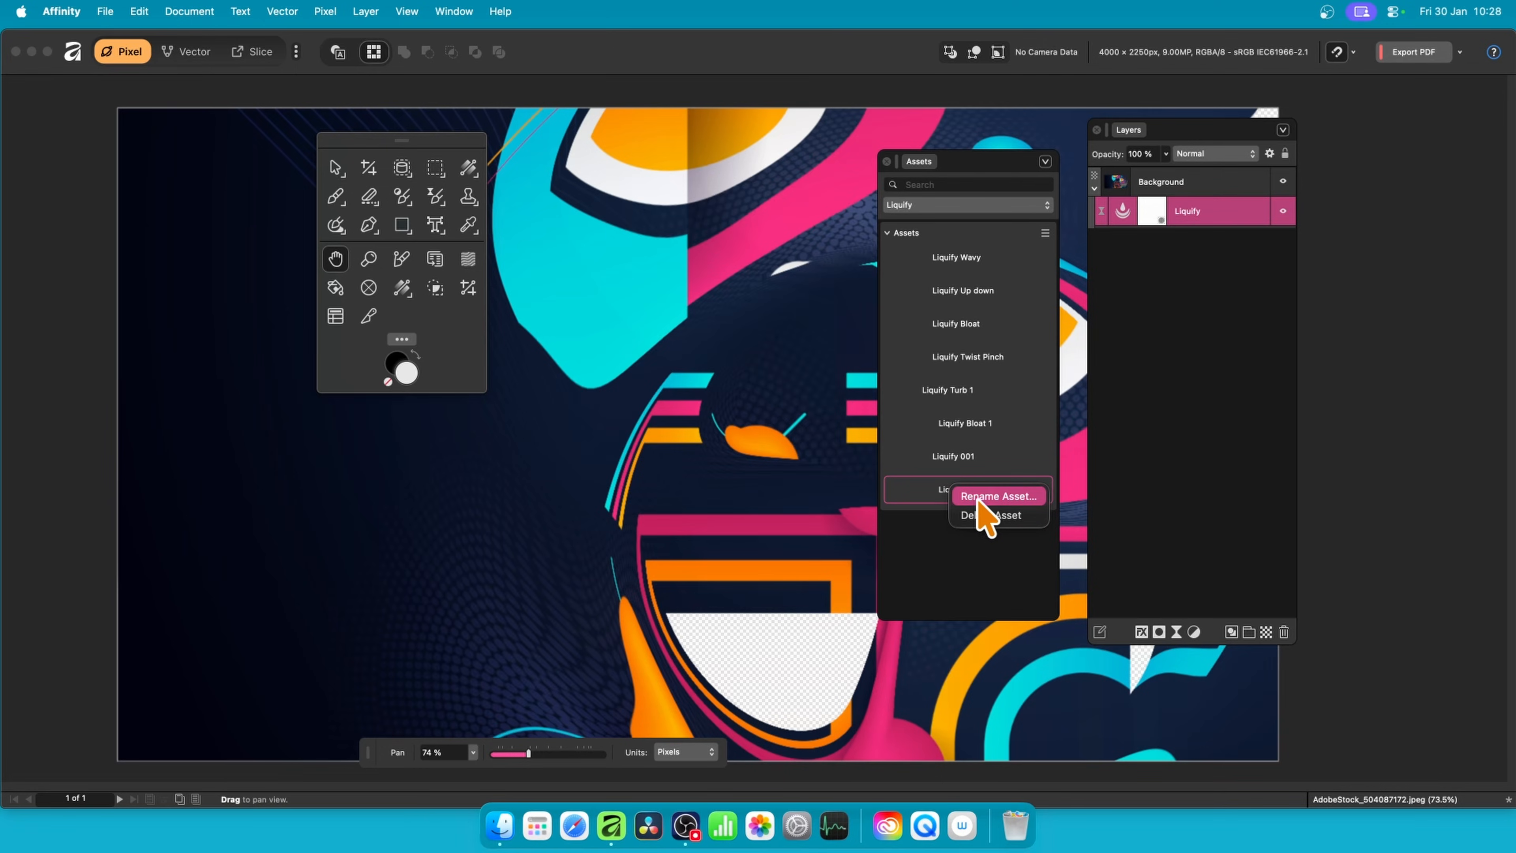
left_click(1005, 497)
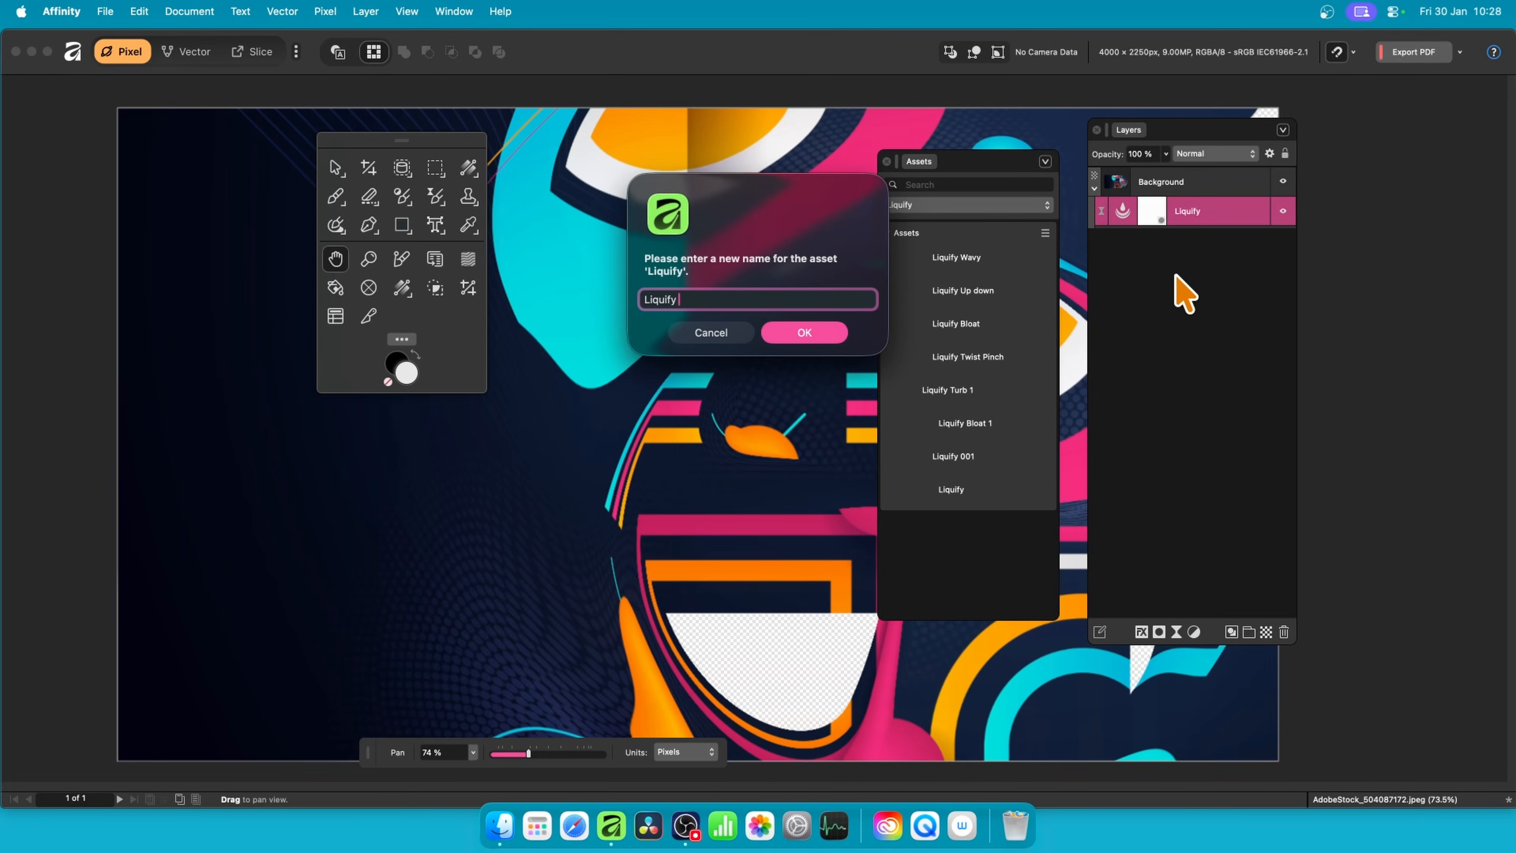
type("002")
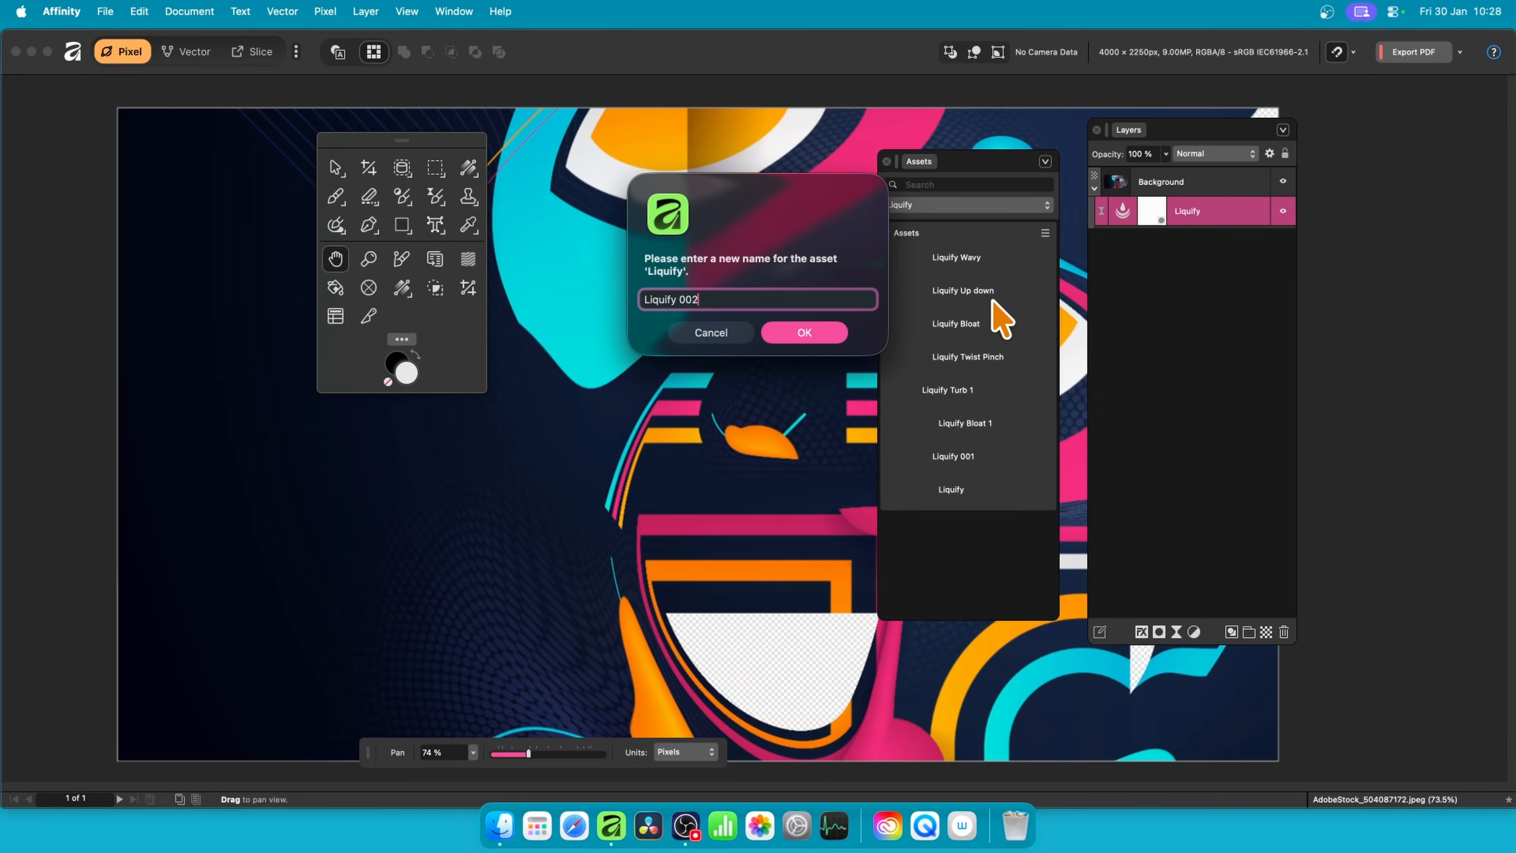
left_click(816, 332)
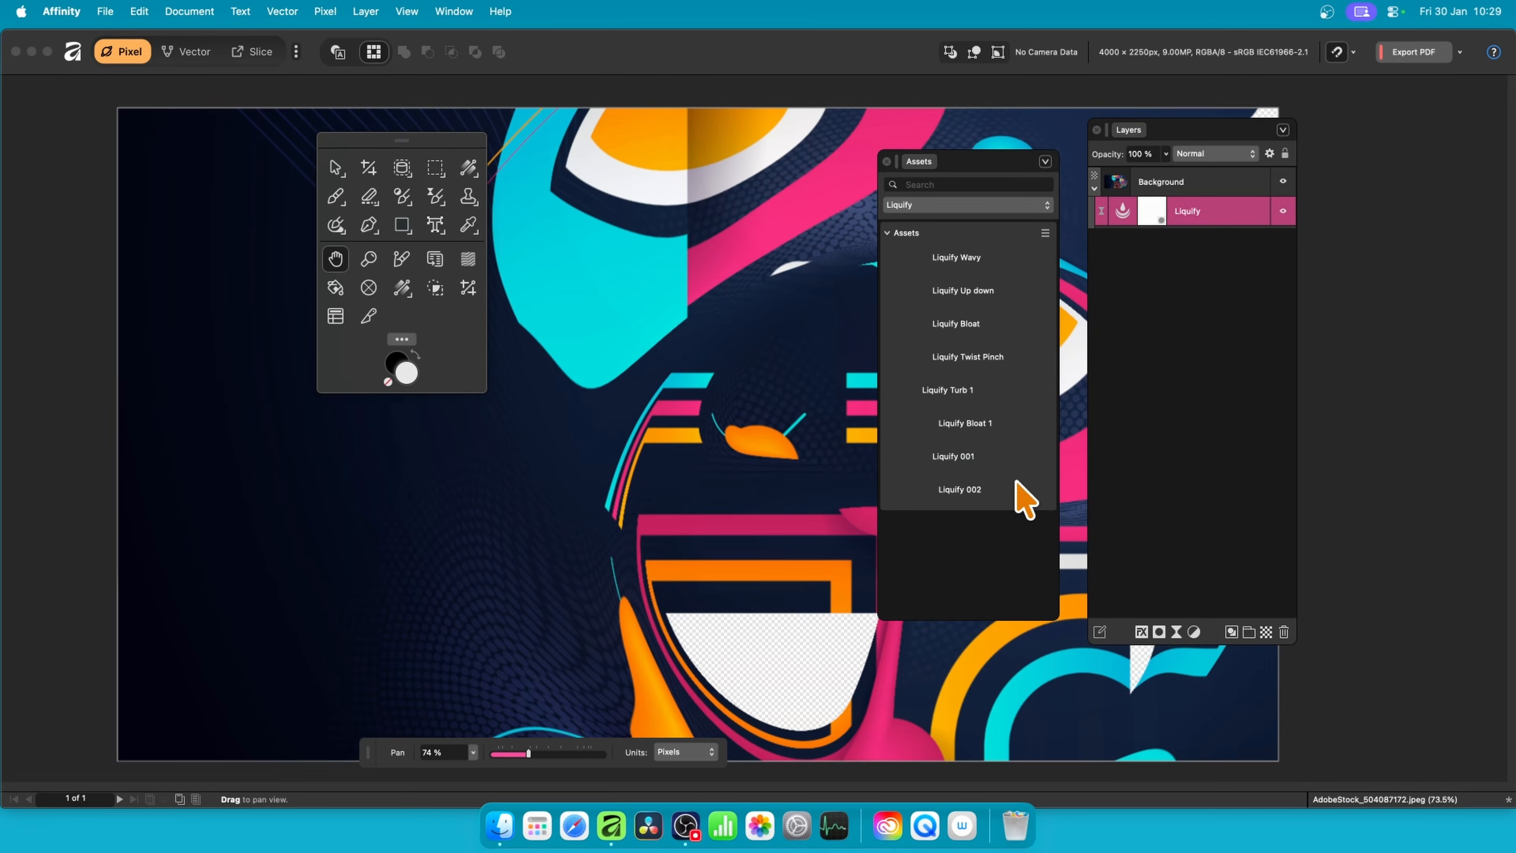
Step: Place two copies of the Liquify 002 asset on the artwork and nest both inside the Background layer
mouse_move(977, 494)
left_mouse_down()
mouse_move(904, 481)
mouse_move(815, 511)
mouse_move(807, 459)
left_mouse_up()
left_click_drag(973, 495, 728, 453)
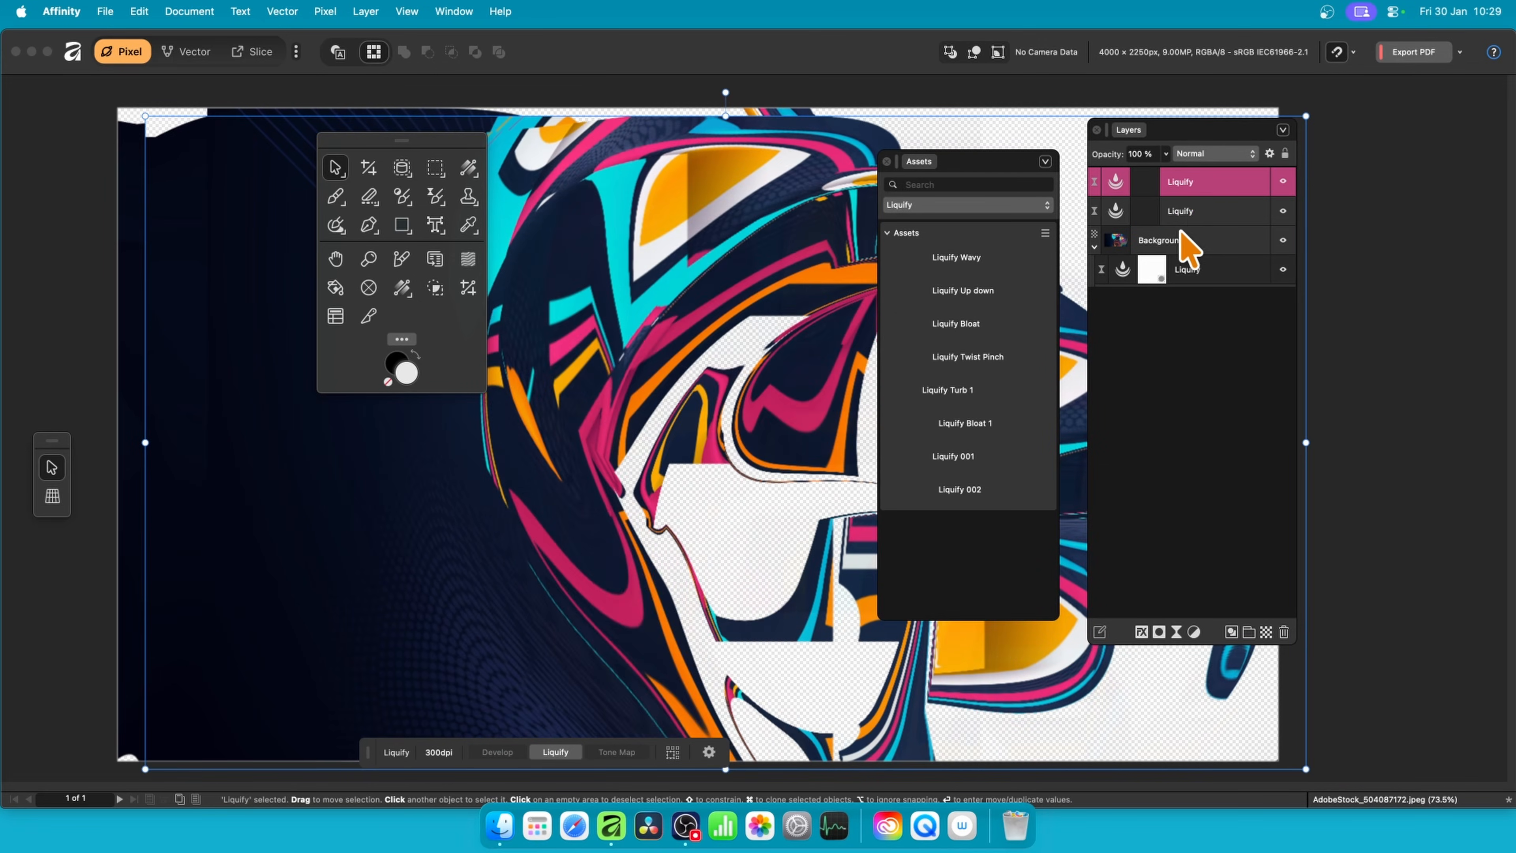
left_click(1201, 215, "shift")
left_click_drag(1201, 215, 1211, 257)
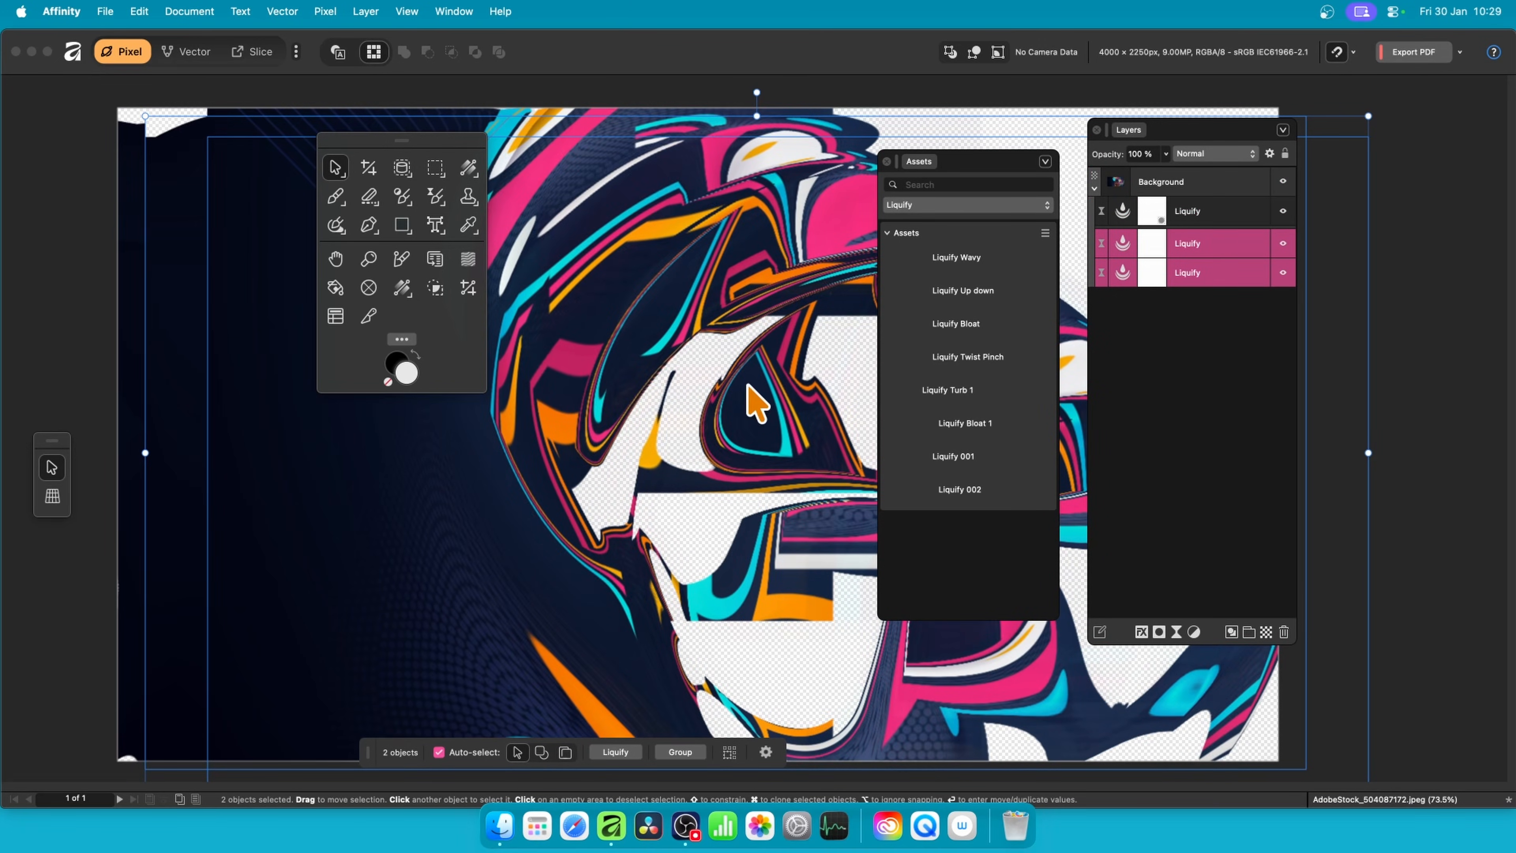
Step: Select the original nested Liquify layer, then move, shrink and rotate its bounding box diagonally over the face
left_click_drag(977, 166, 1398, 238)
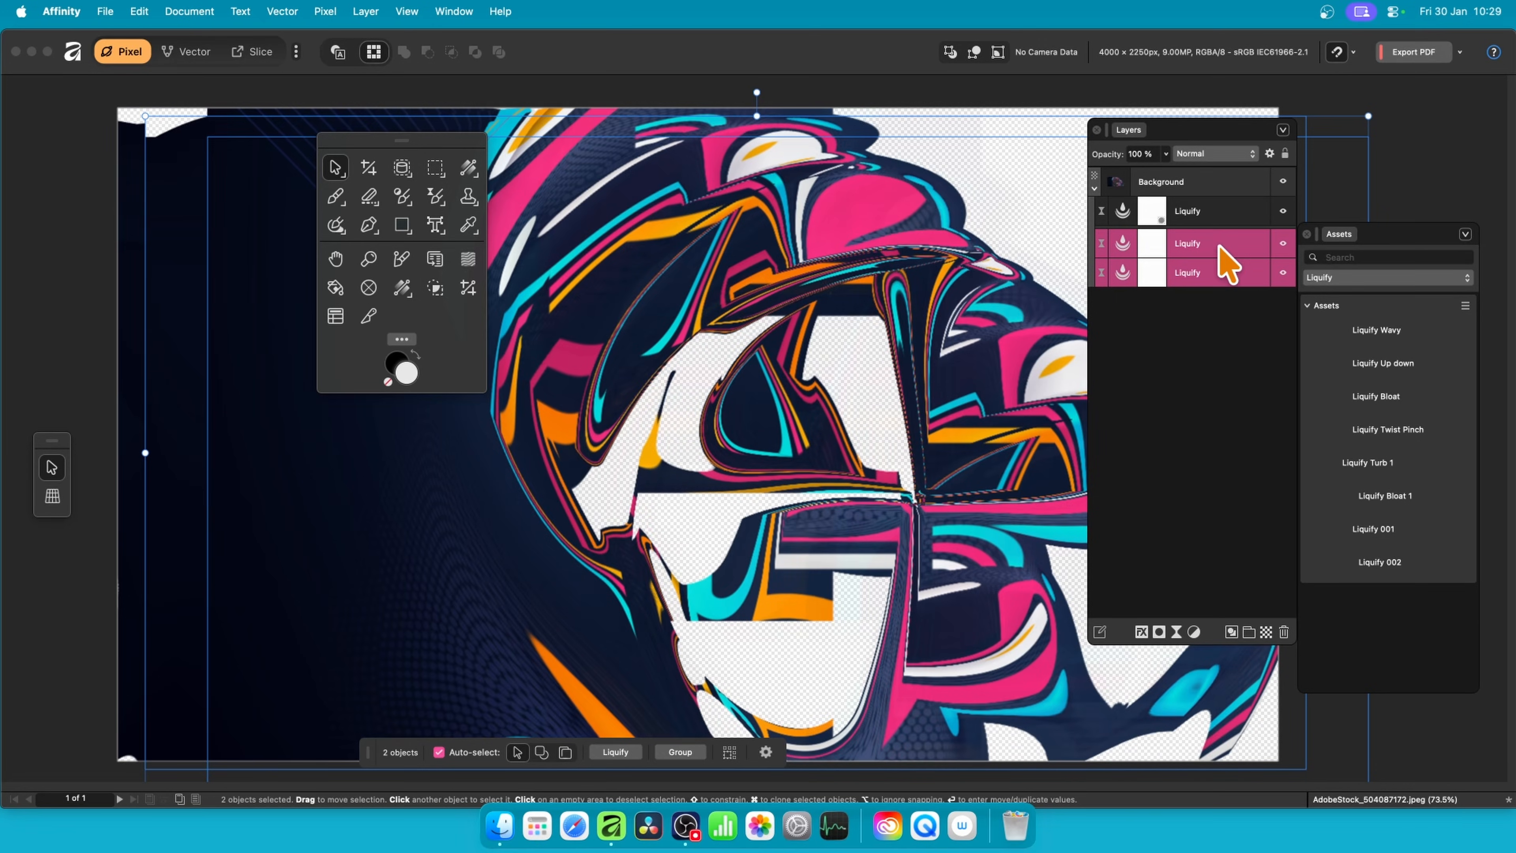
left_click(1196, 214)
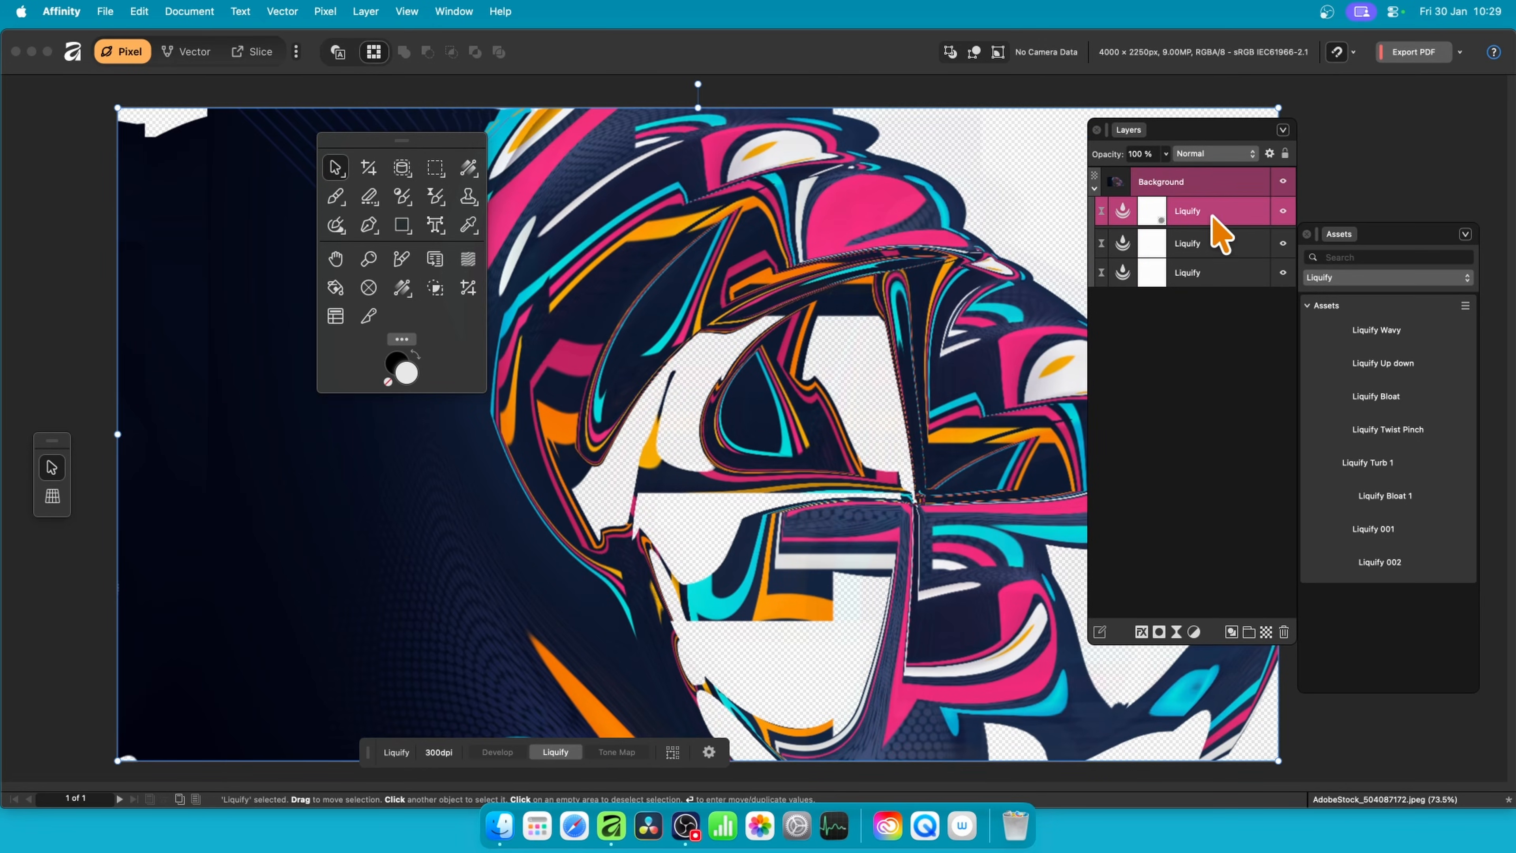
mouse_move(805, 436)
left_mouse_down()
mouse_move(831, 509)
mouse_move(1032, 532)
mouse_move(836, 403)
left_mouse_up()
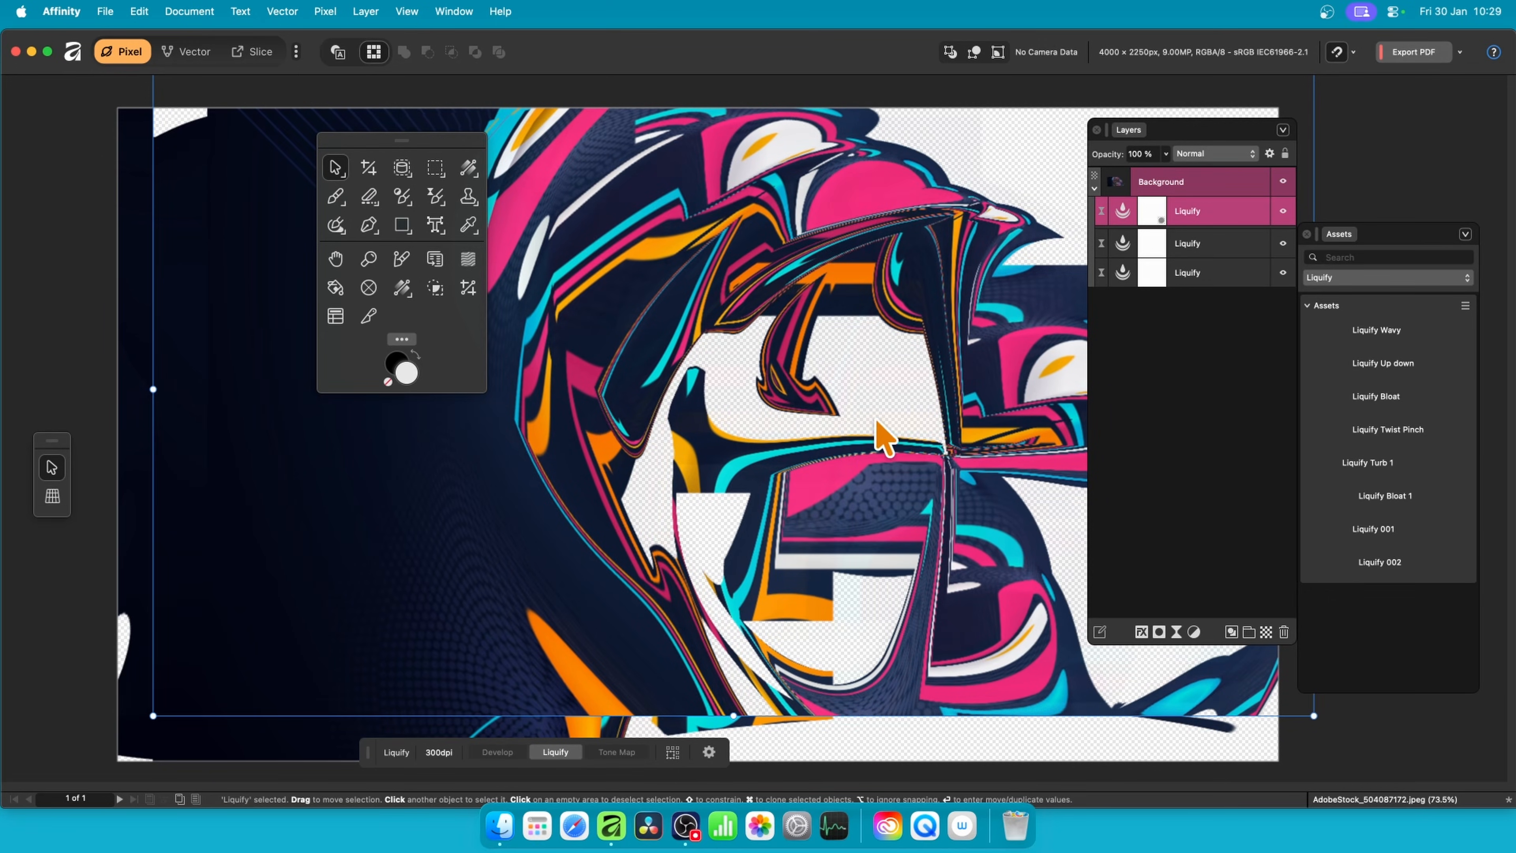
mouse_move(988, 445)
left_mouse_down()
mouse_move(778, 298)
mouse_move(616, 329)
mouse_move(663, 518)
mouse_move(623, 603)
mouse_move(761, 619)
left_mouse_up()
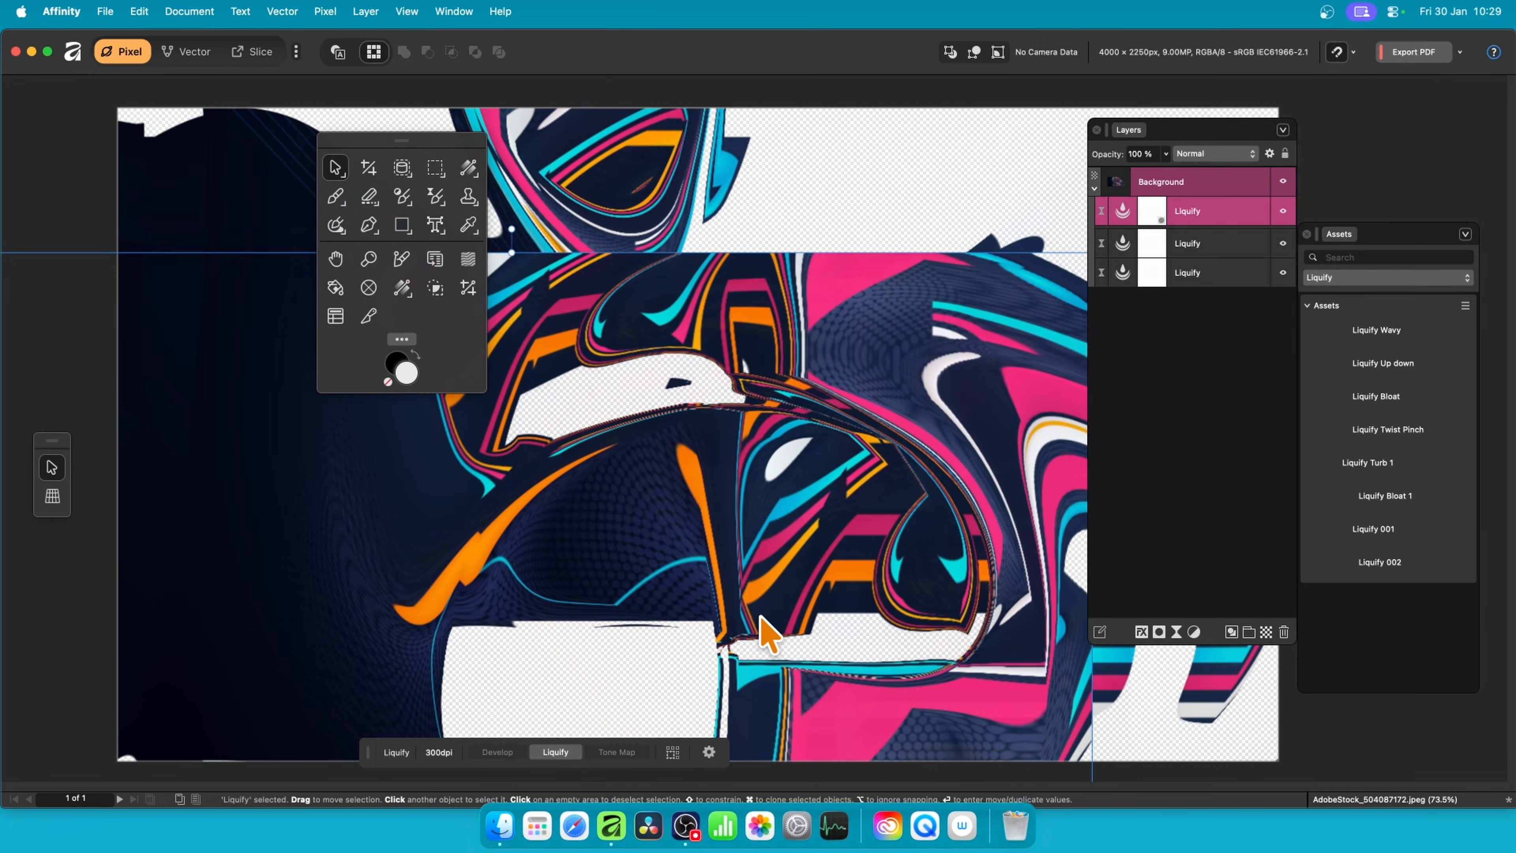
mouse_move(591, 385)
left_mouse_down()
mouse_move(1117, 373)
mouse_move(491, 349)
mouse_move(537, 334)
left_mouse_up()
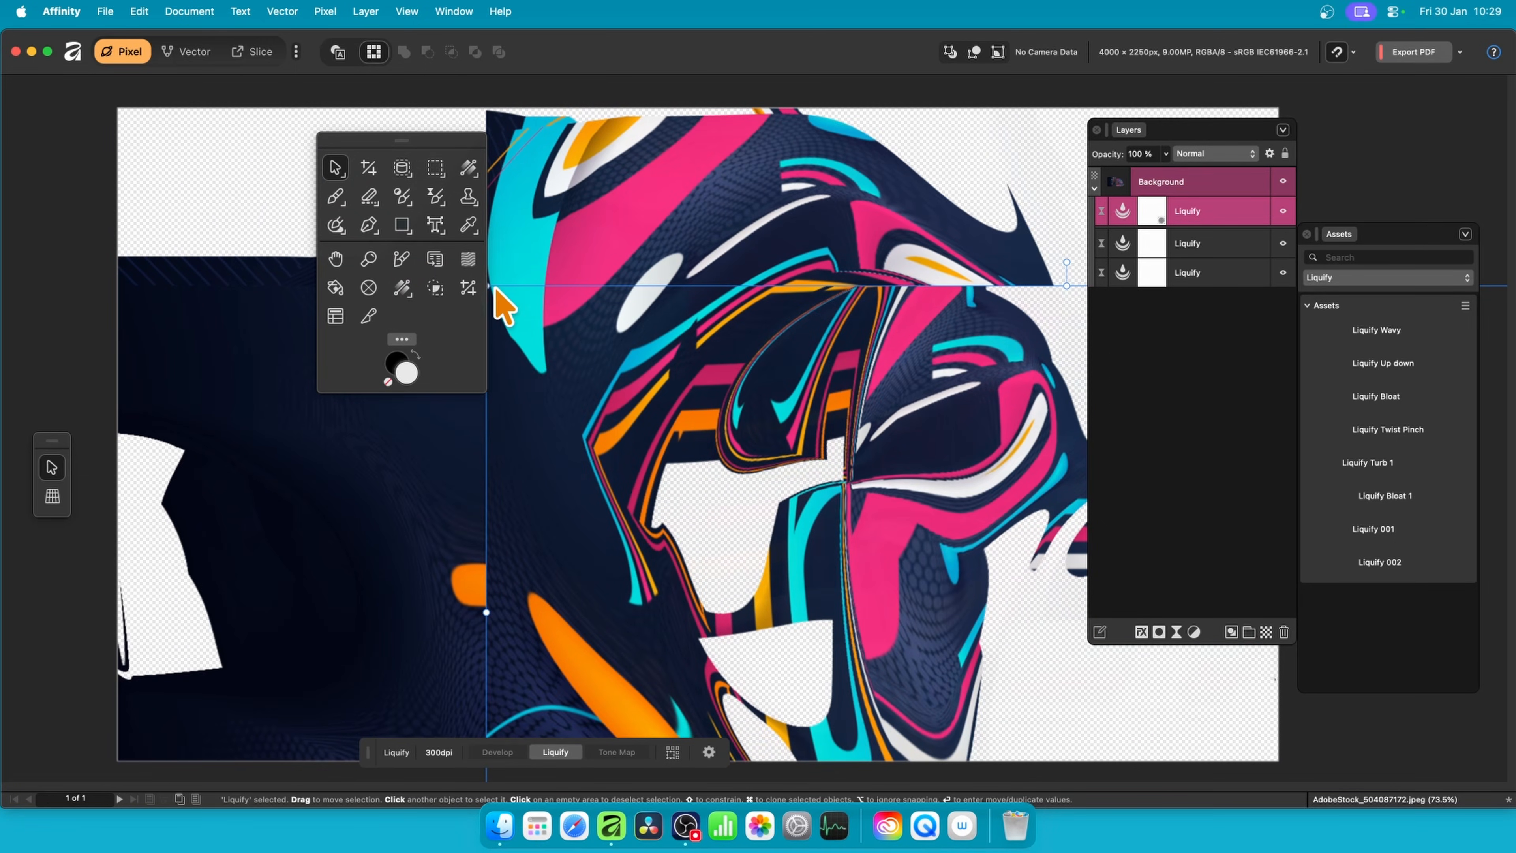
mouse_move(484, 286)
left_mouse_down()
mouse_move(626, 325)
mouse_move(873, 440)
mouse_move(889, 511)
mouse_move(927, 523)
left_mouse_up()
mouse_move(1028, 602)
left_mouse_down()
mouse_move(755, 392)
mouse_move(588, 328)
left_mouse_up()
mouse_move(490, 256)
left_mouse_down()
mouse_move(722, 344)
mouse_move(883, 430)
mouse_move(998, 523)
mouse_move(836, 418)
mouse_move(567, 316)
mouse_move(317, 269)
mouse_move(520, 332)
left_mouse_up()
left_click_drag(869, 254, 934, 238)
left_click_drag(847, 302, 755, 242)
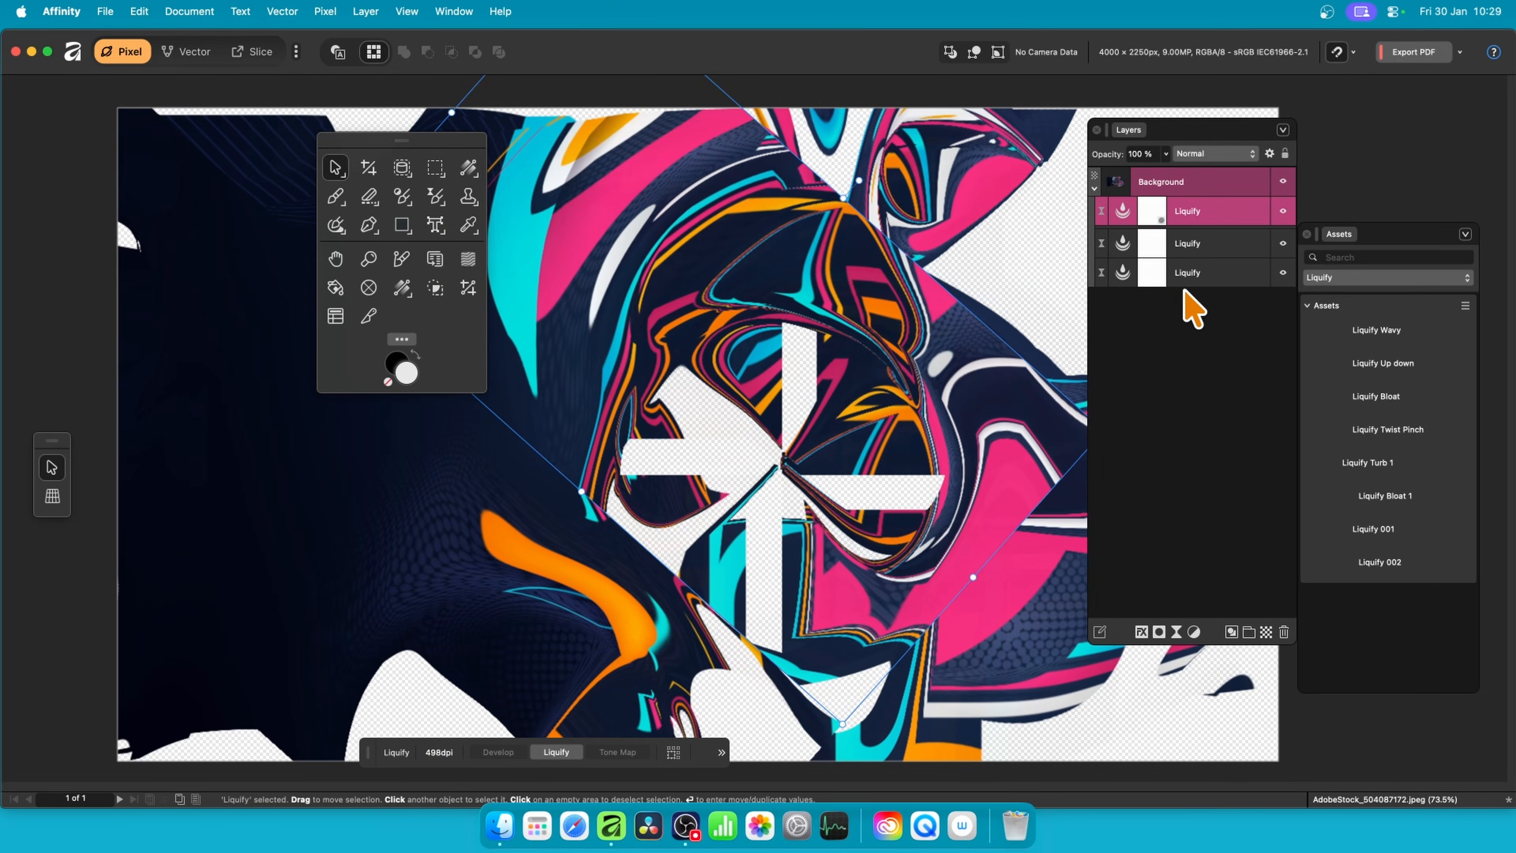
Step: Reopen the original Liquify filter, set the brush size to 2512.9 px, pinch the face area and finish the edit
double_click(1126, 214)
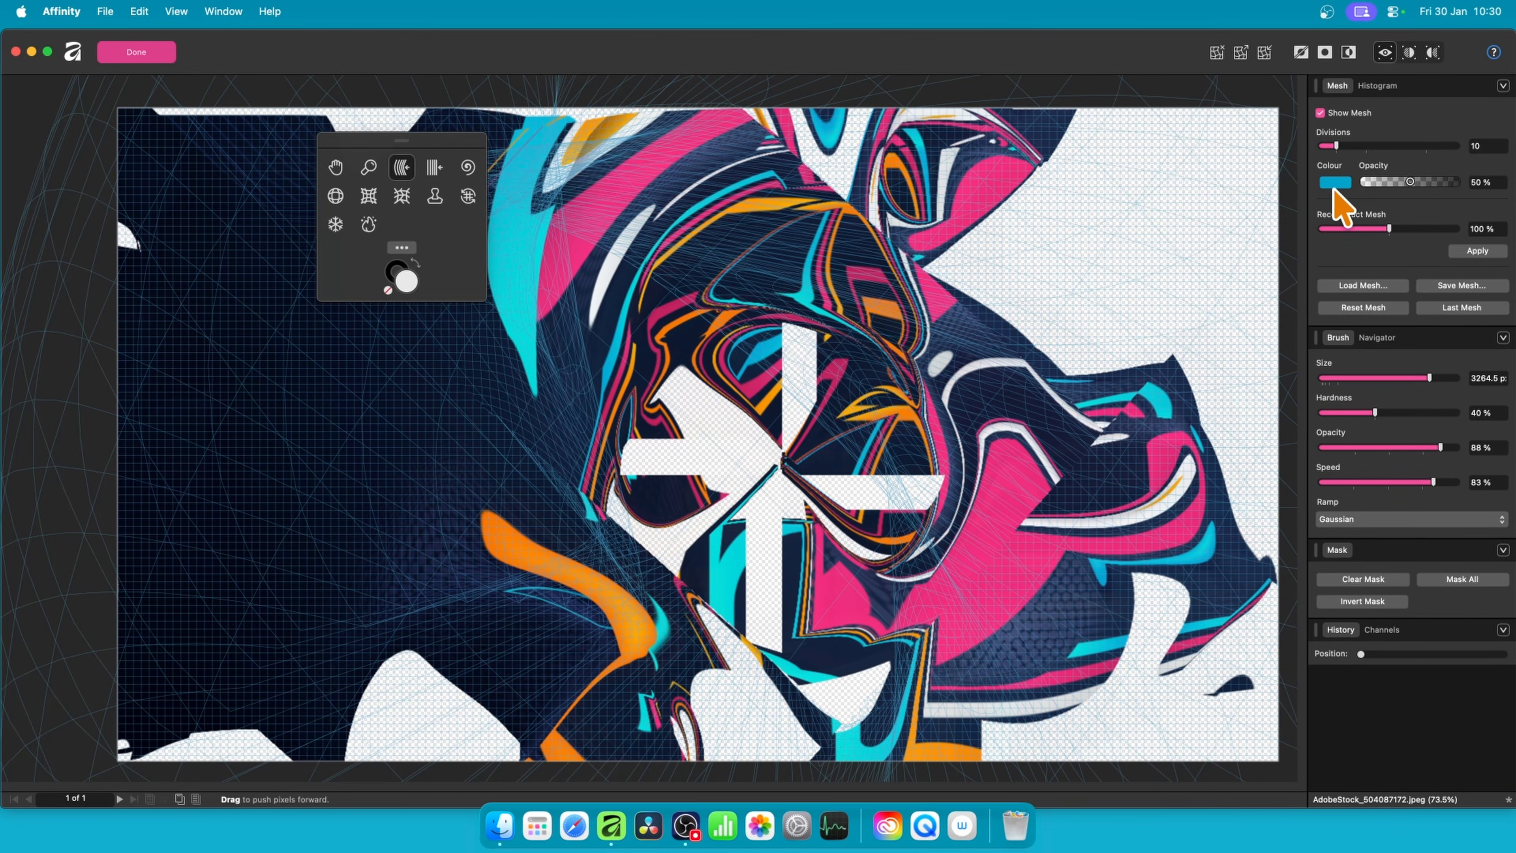
left_click_drag(1423, 379, 1403, 380)
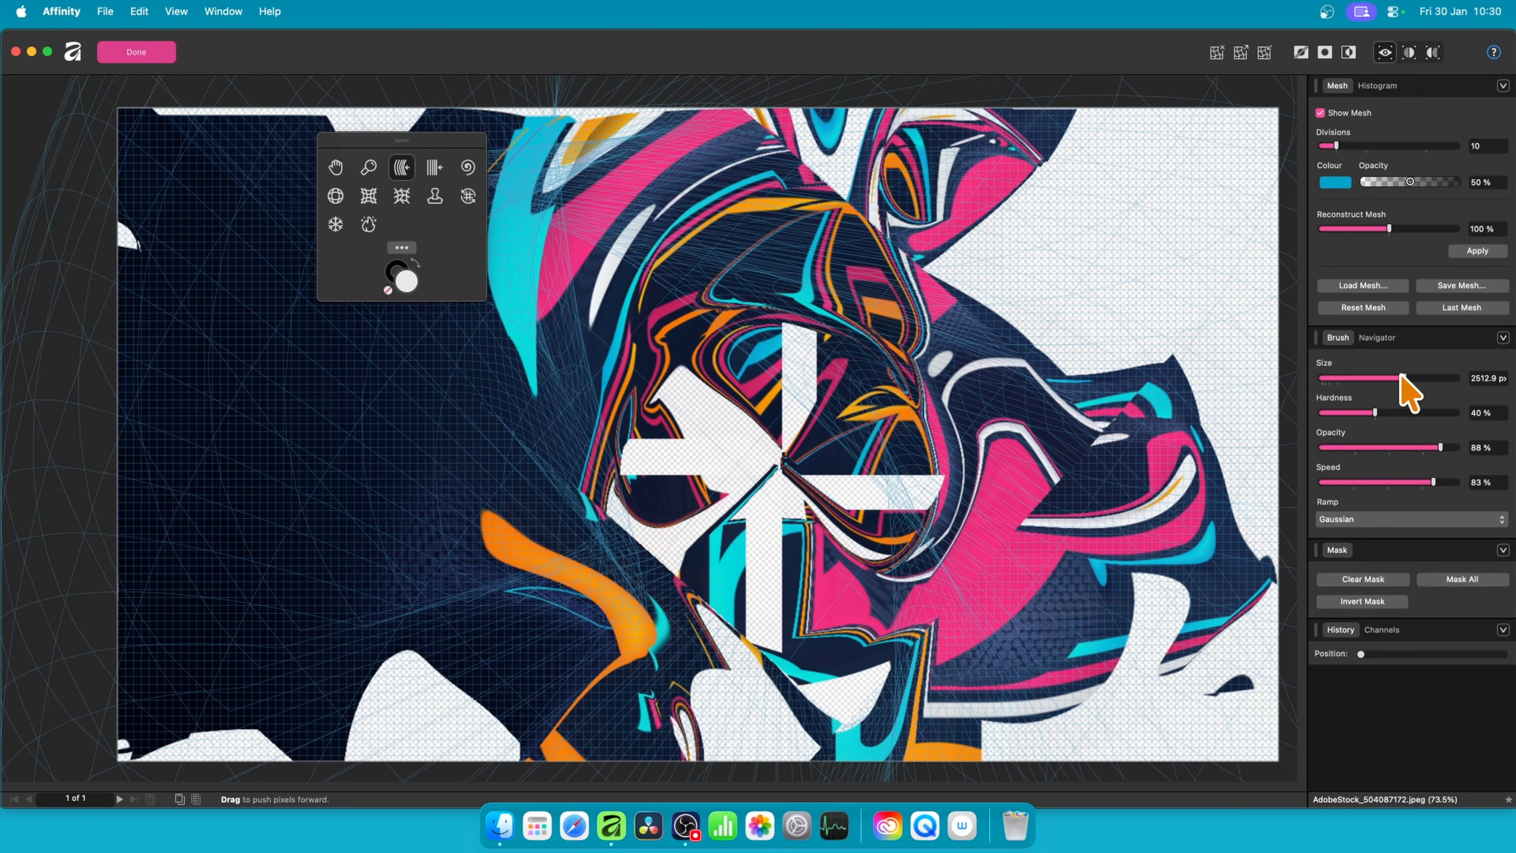
left_click(335, 196)
mouse_move(887, 395)
left_mouse_down()
mouse_move(868, 424)
mouse_move(887, 396)
left_mouse_up()
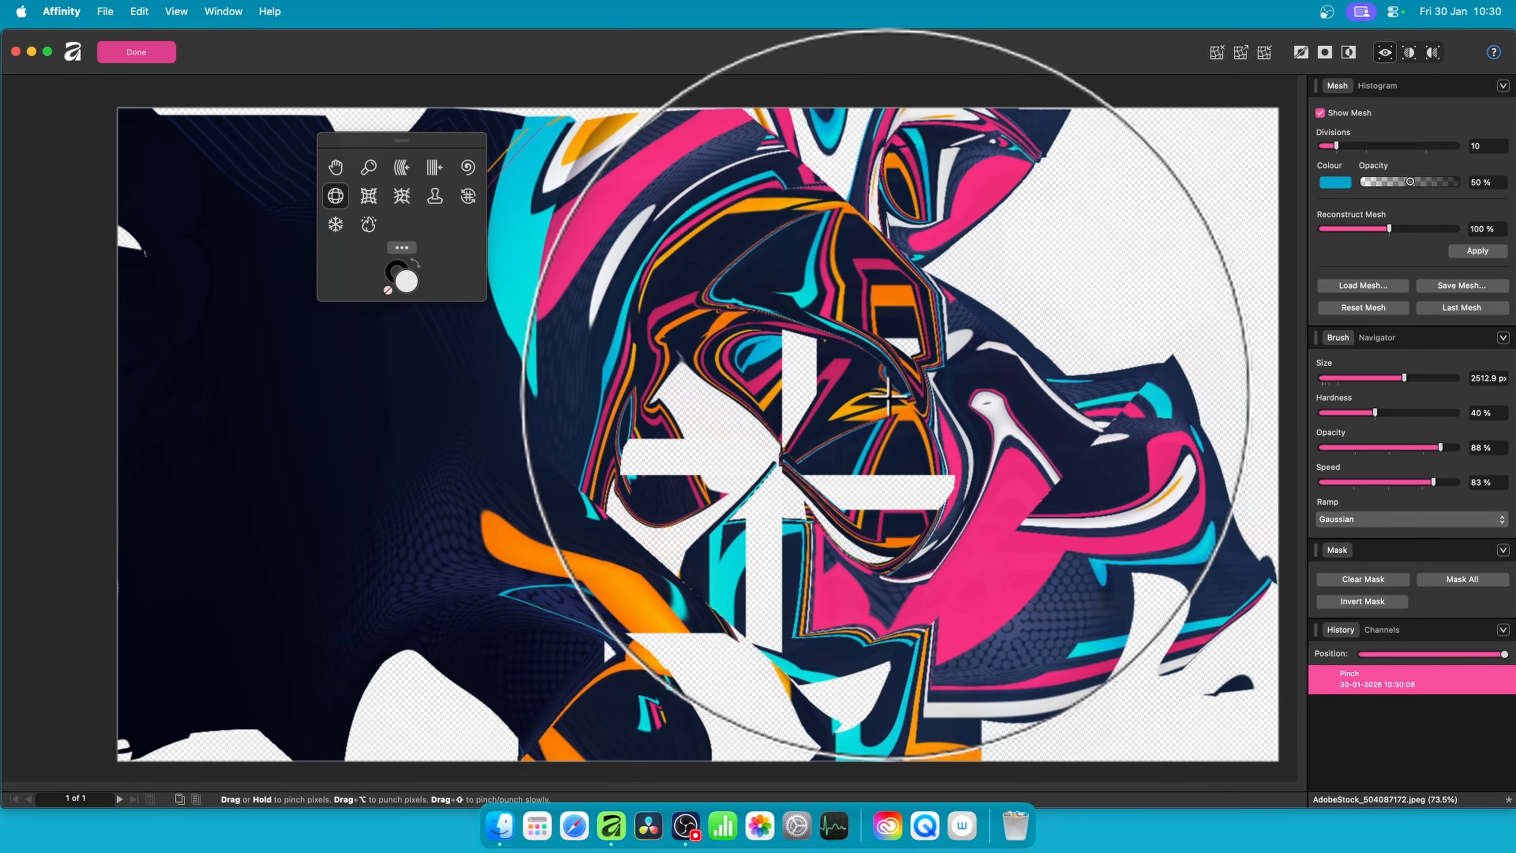
left_click(149, 53)
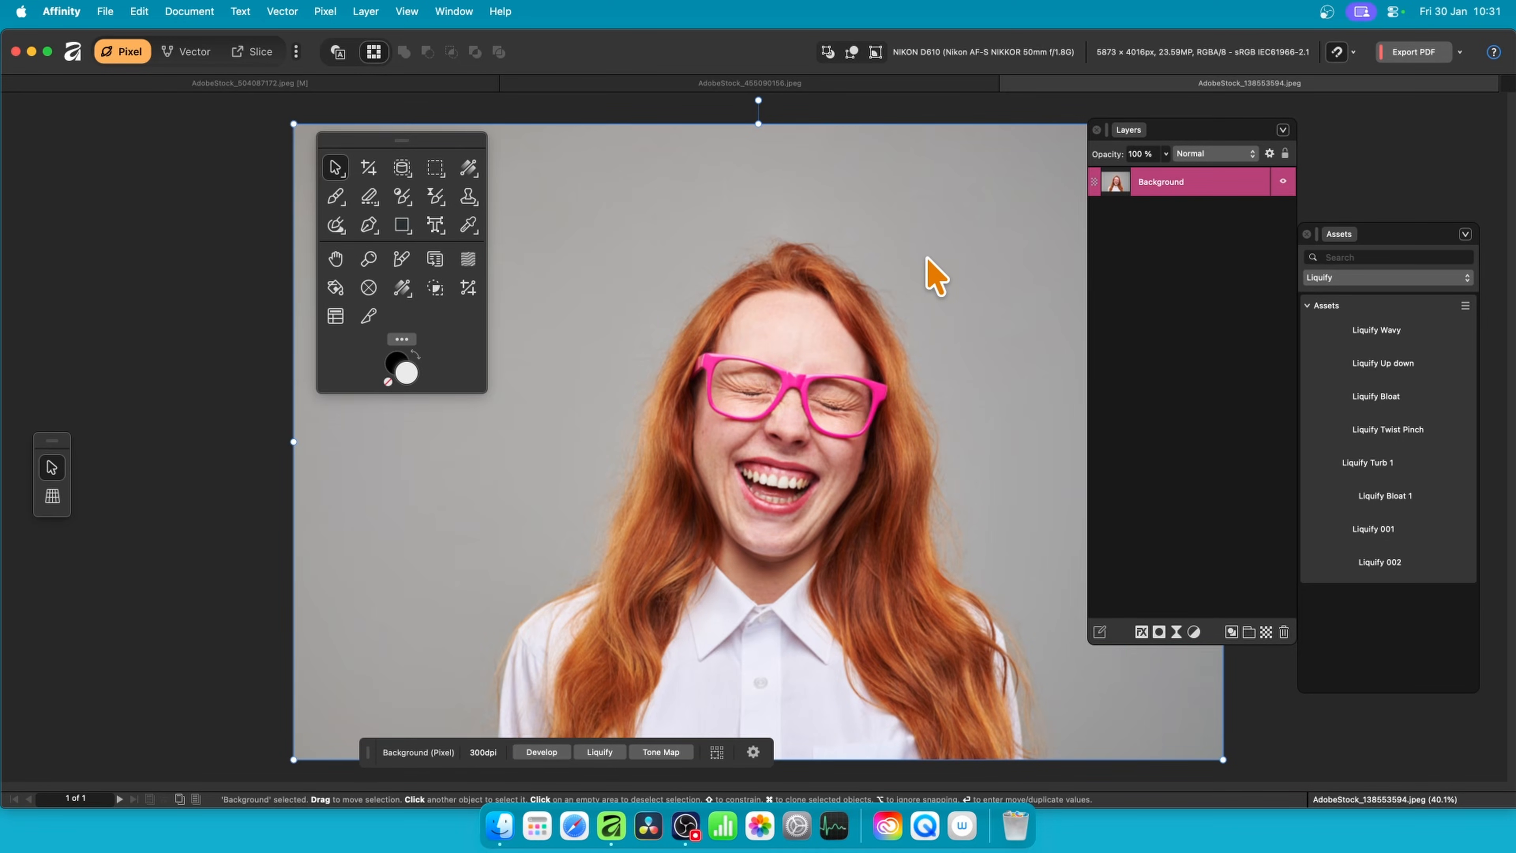
Step: Place three Liquify Wavy assets on the portrait photo and reposition the topmost filter over the face
left_click_drag(1390, 234, 1419, 196)
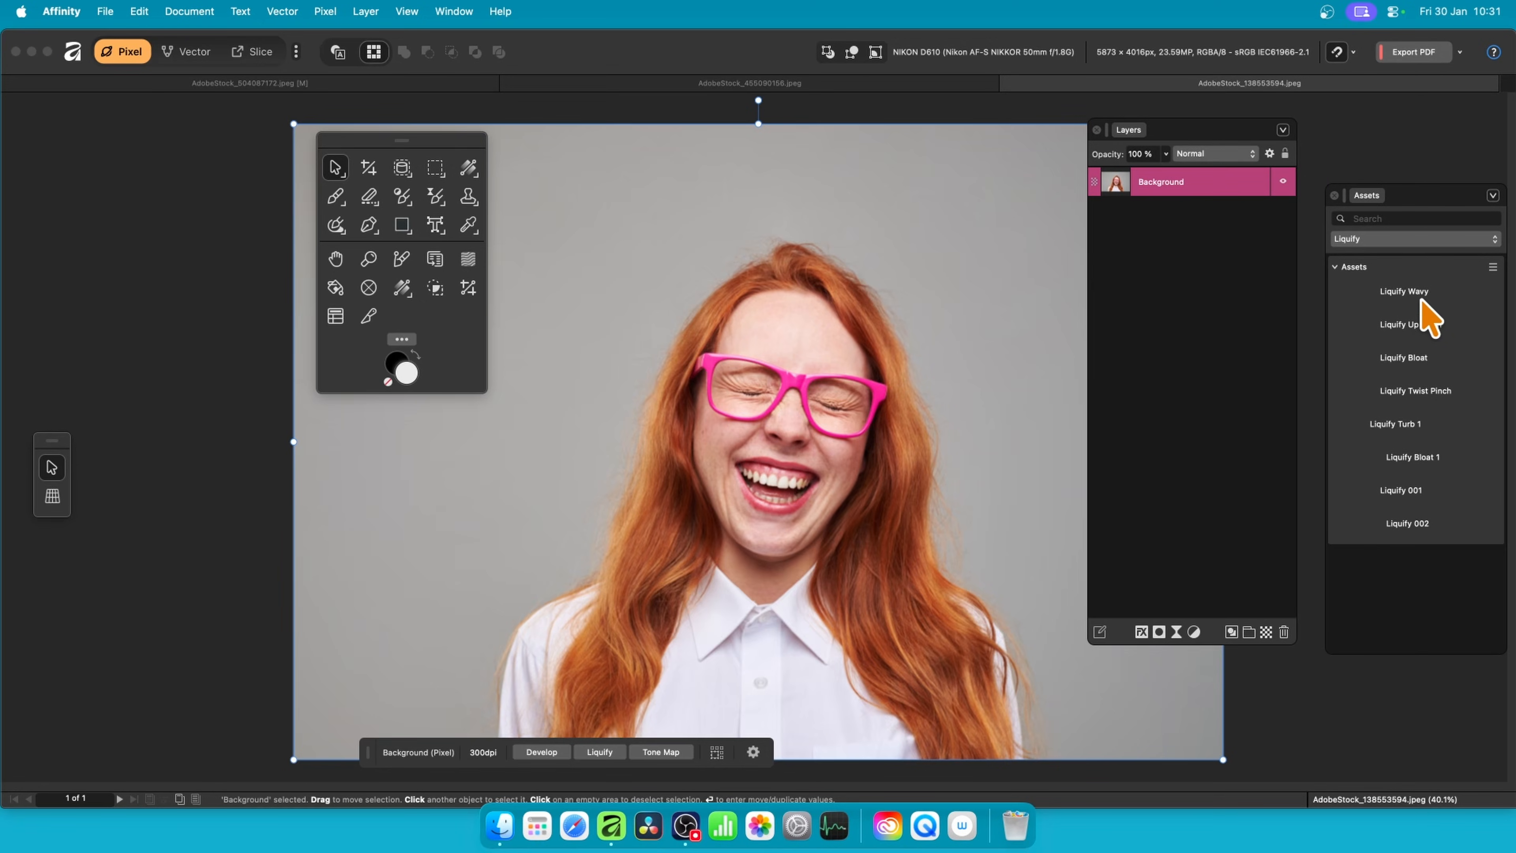
mouse_move(1391, 292)
left_mouse_down()
mouse_move(1021, 339)
mouse_move(860, 440)
mouse_move(1029, 285)
mouse_move(634, 384)
mouse_move(924, 592)
mouse_move(775, 572)
mouse_move(622, 251)
mouse_move(799, 480)
mouse_move(724, 491)
mouse_move(704, 298)
mouse_move(622, 339)
mouse_move(1003, 211)
mouse_move(805, 380)
mouse_move(440, 637)
mouse_move(954, 789)
mouse_move(701, 648)
mouse_move(491, 718)
mouse_move(477, 654)
mouse_move(508, 589)
left_mouse_up()
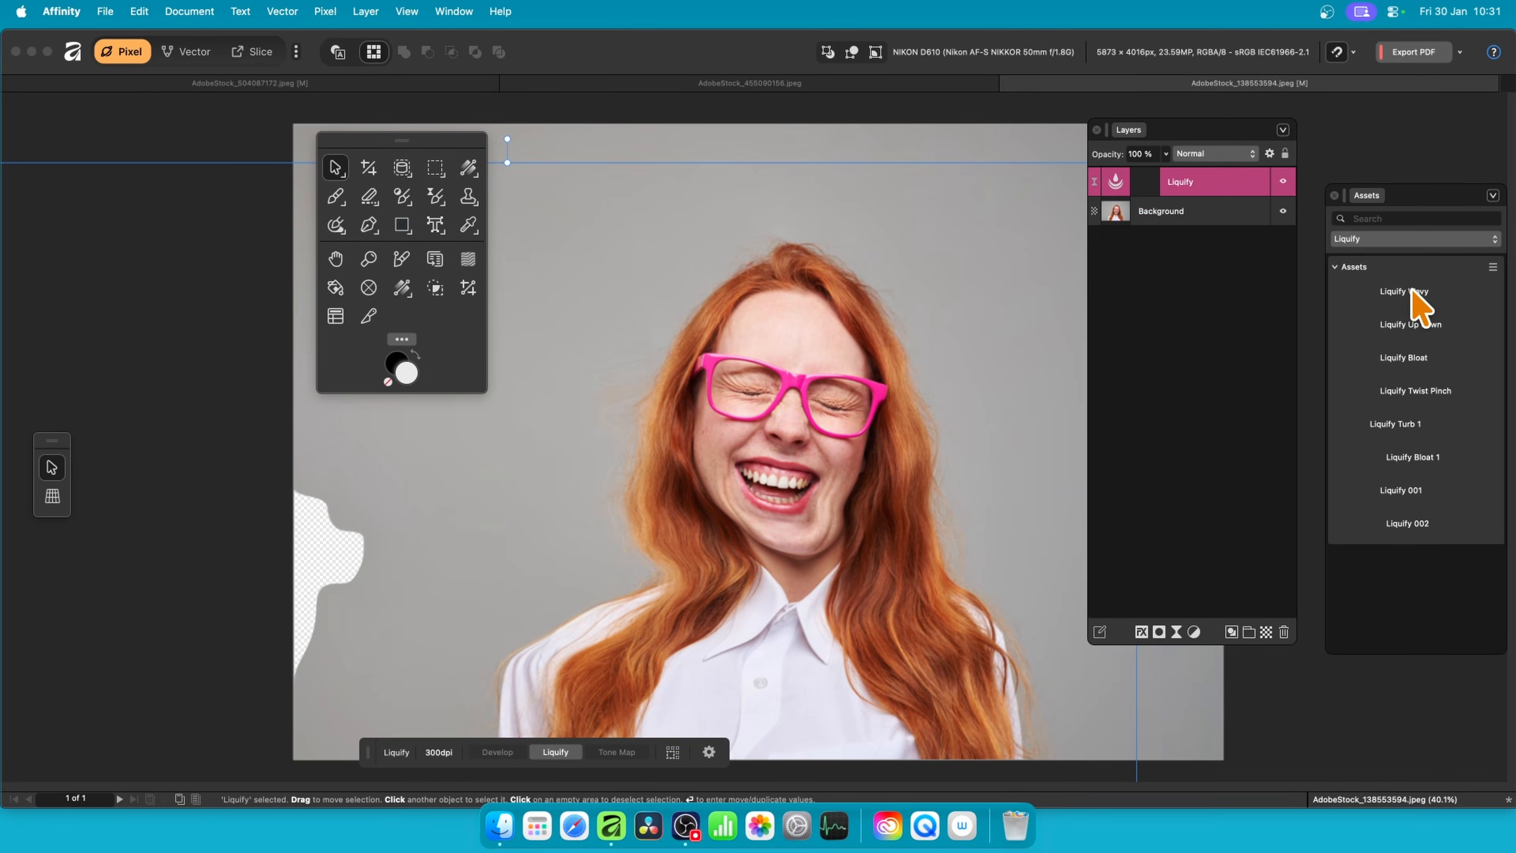
mouse_move(1409, 293)
left_mouse_down()
mouse_move(955, 345)
mouse_move(815, 475)
left_mouse_up()
mouse_move(1402, 293)
left_mouse_down()
mouse_move(1109, 335)
mouse_move(860, 507)
mouse_move(948, 525)
left_mouse_up()
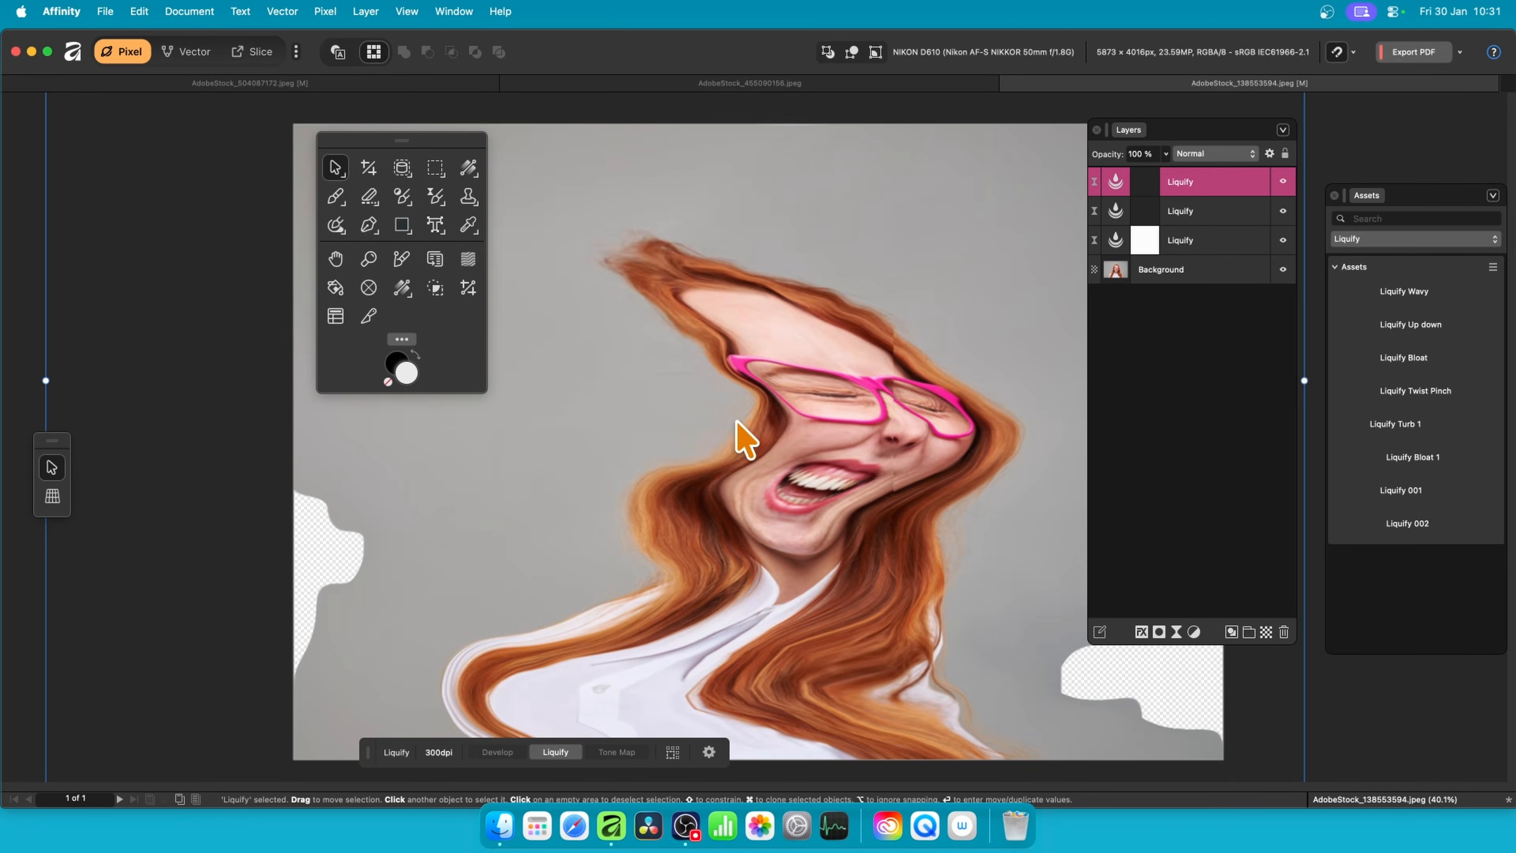
mouse_move(874, 293)
left_mouse_down()
mouse_move(1161, 433)
mouse_move(883, 258)
mouse_move(965, 176)
left_mouse_up()
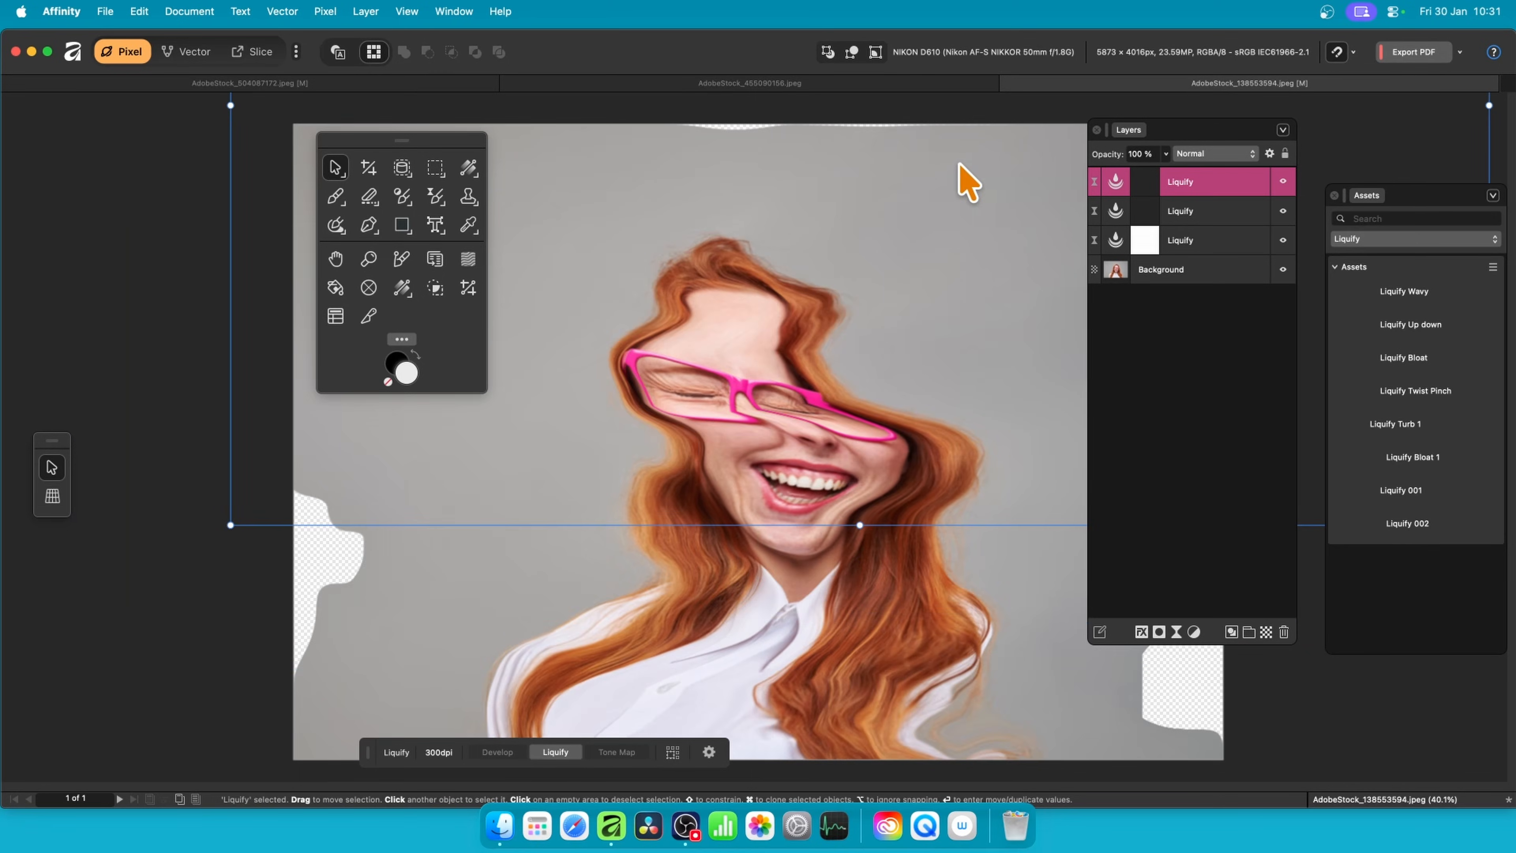
left_click_drag(592, 423, 871, 546)
Step: Add two more Liquify assets to the portrait, the last one Liquify Bloat 1, and move, enlarge and rotate that top filter
mouse_move(1445, 412)
left_mouse_down()
mouse_move(981, 355)
mouse_move(805, 389)
mouse_move(813, 413)
left_mouse_up()
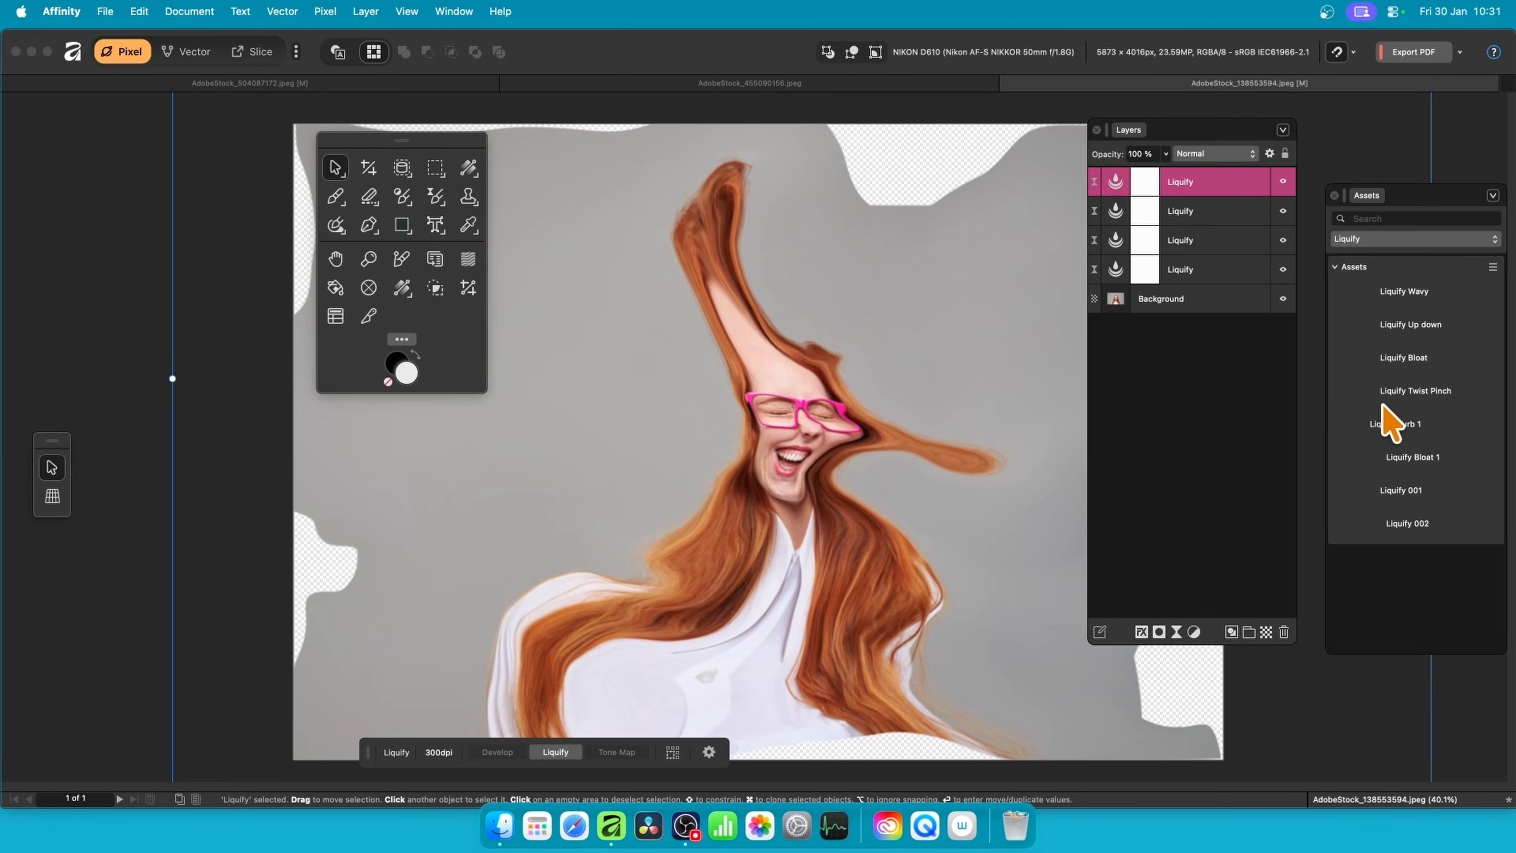
mouse_move(1414, 456)
left_mouse_down()
mouse_move(994, 394)
mouse_move(831, 425)
mouse_move(847, 412)
left_mouse_up()
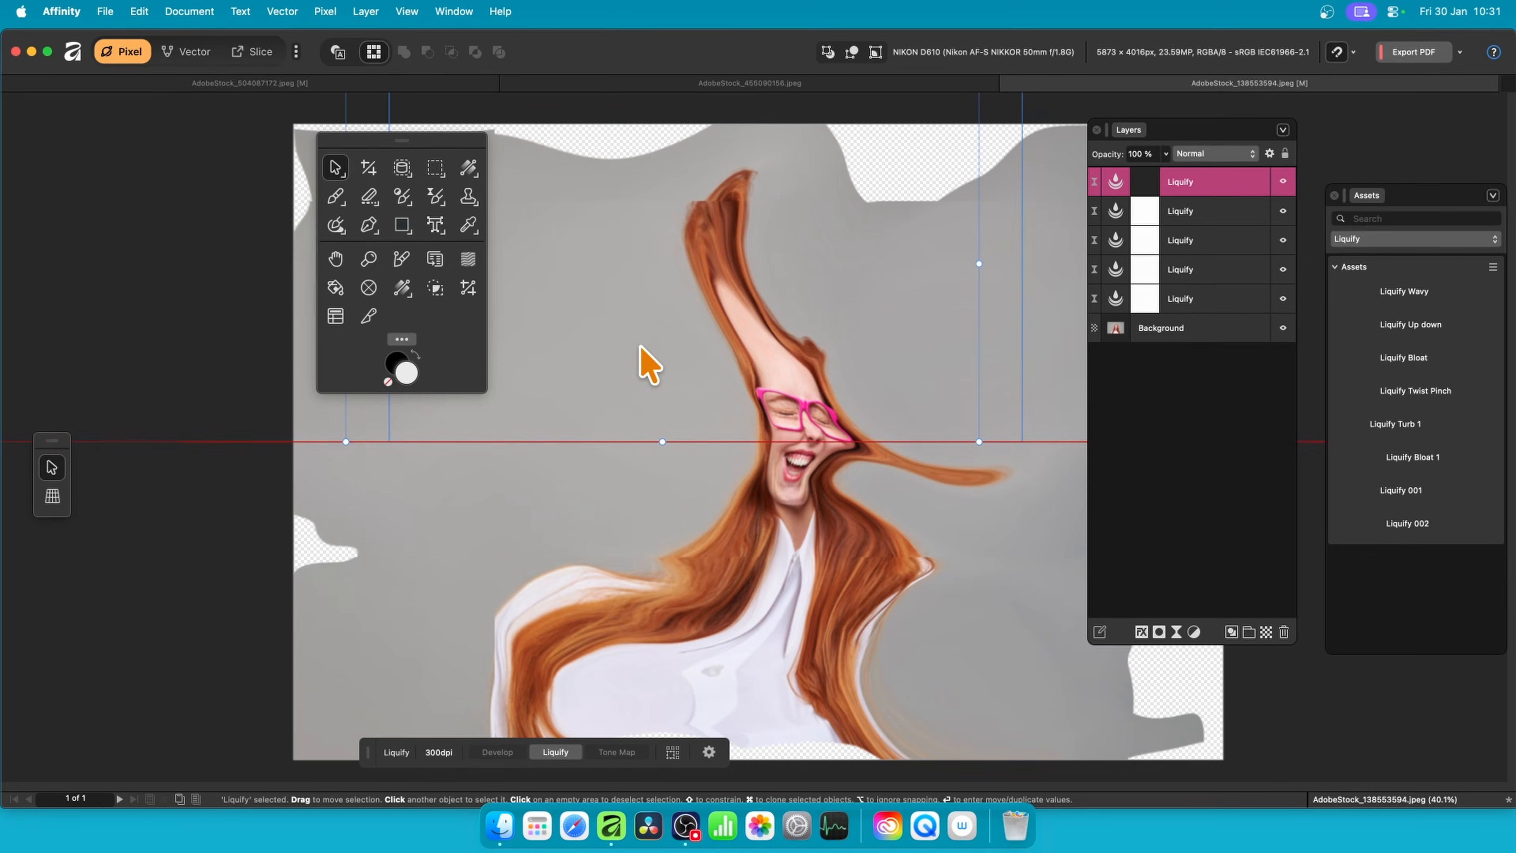
left_click_drag(698, 303, 935, 566)
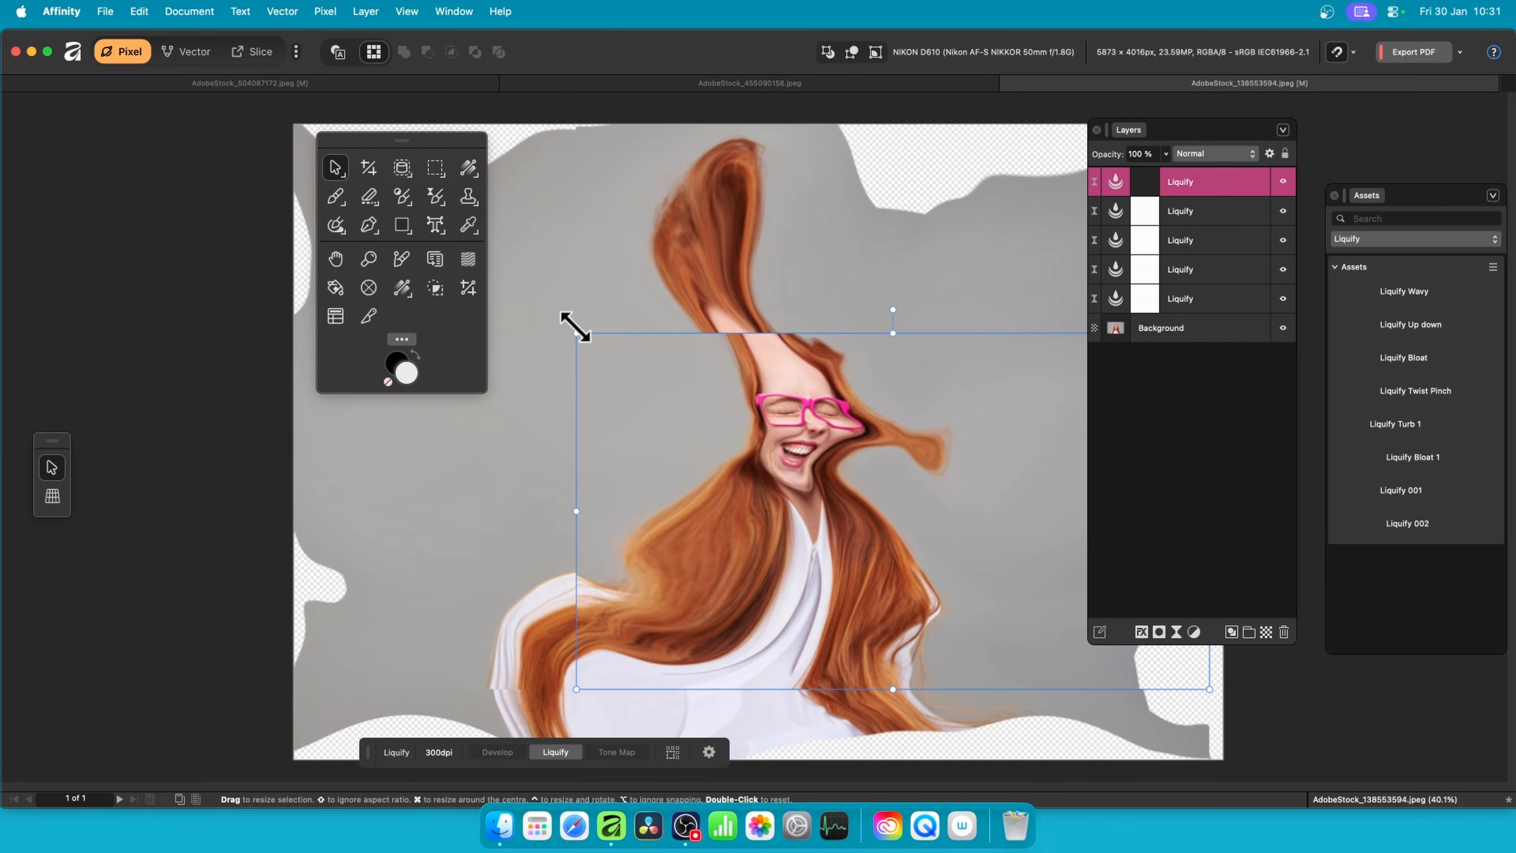
left_click_drag(573, 327, 495, 283)
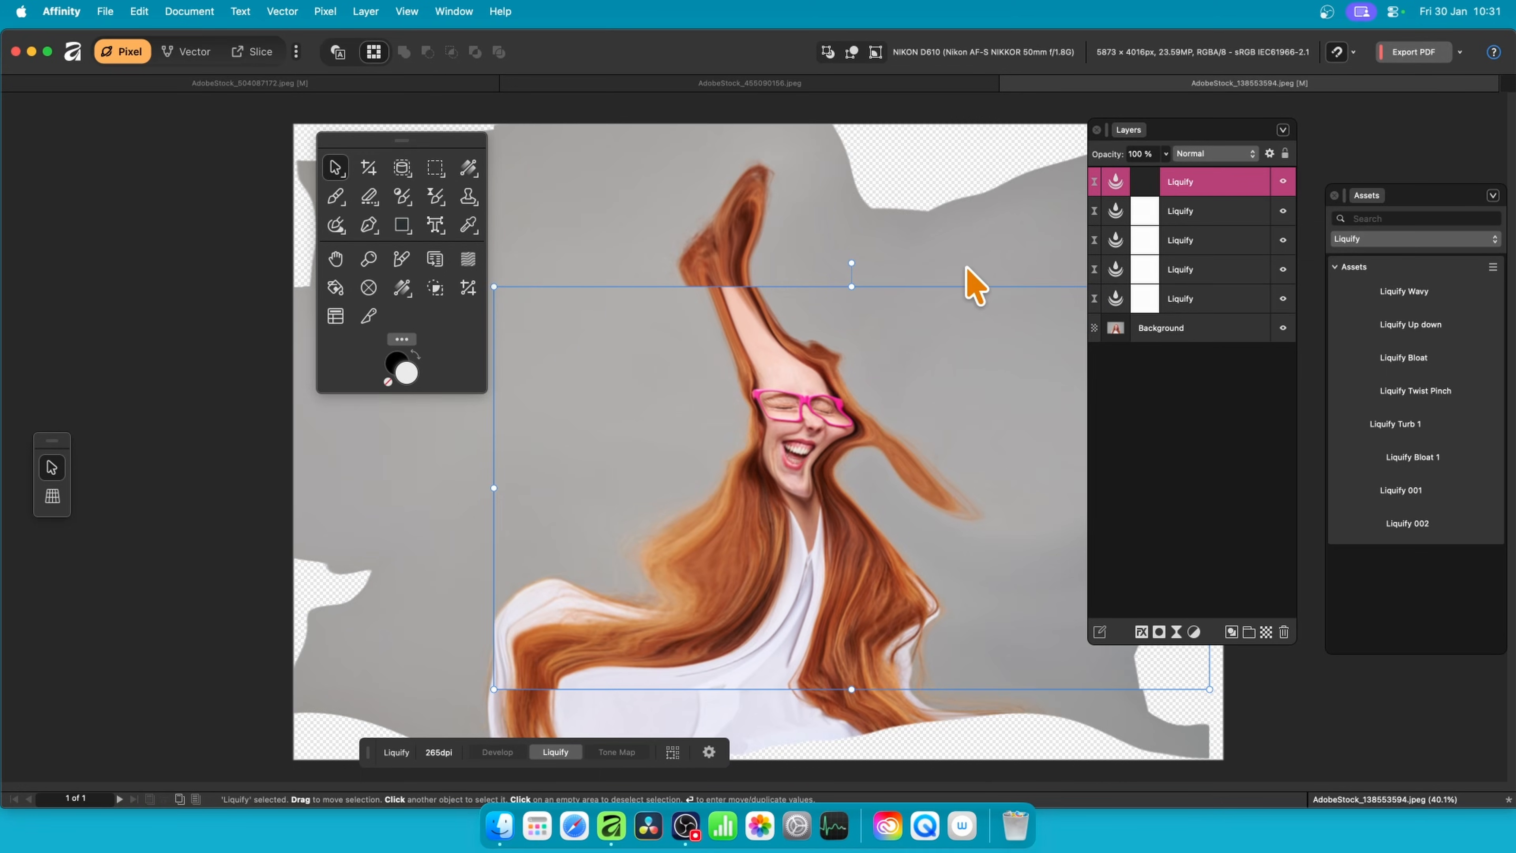
mouse_move(852, 267)
left_mouse_down()
mouse_move(864, 254)
mouse_move(1042, 264)
left_mouse_up()
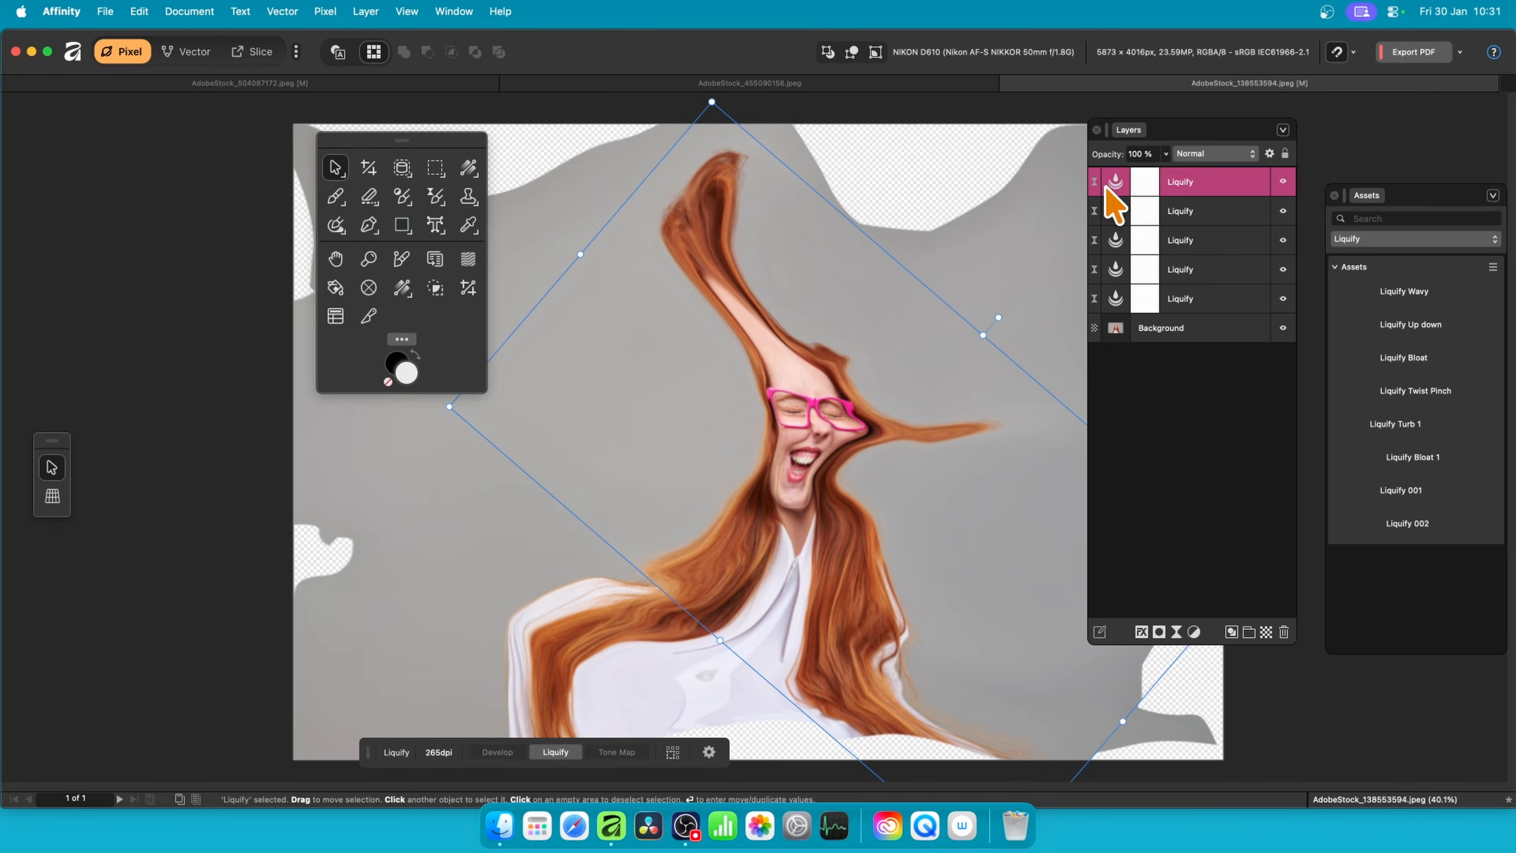
Step: Shrink the rotated top Liquify filter and reposition it over the hair and shoulder beside the neck
mouse_move(1410, 193)
left_mouse_down()
mouse_move(1383, 176)
mouse_move(1400, 175)
left_mouse_up()
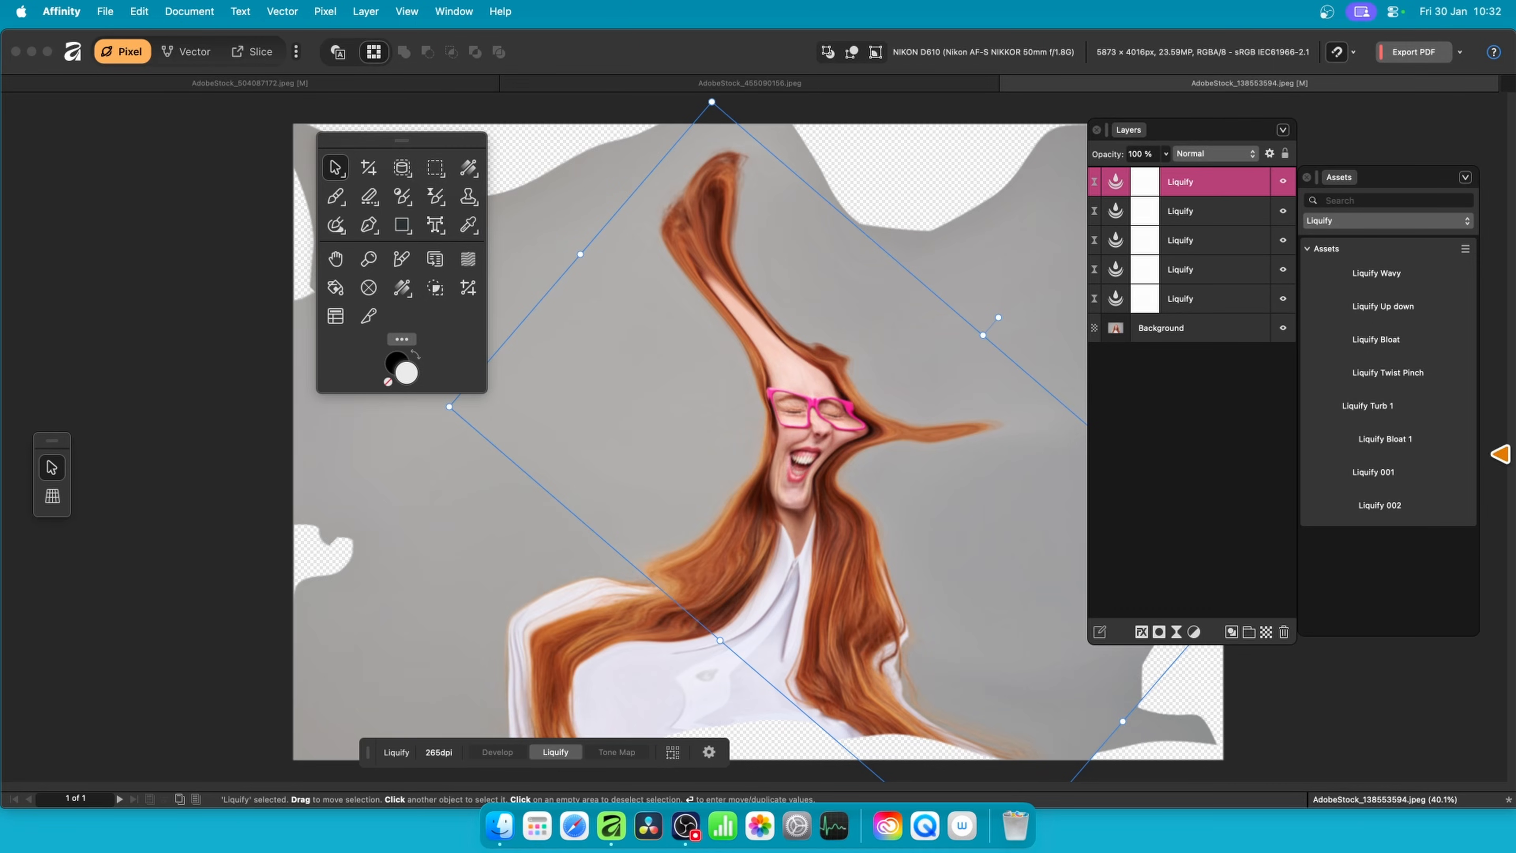
left_click_drag(712, 102, 825, 342)
left_click_drag(877, 571, 797, 452)
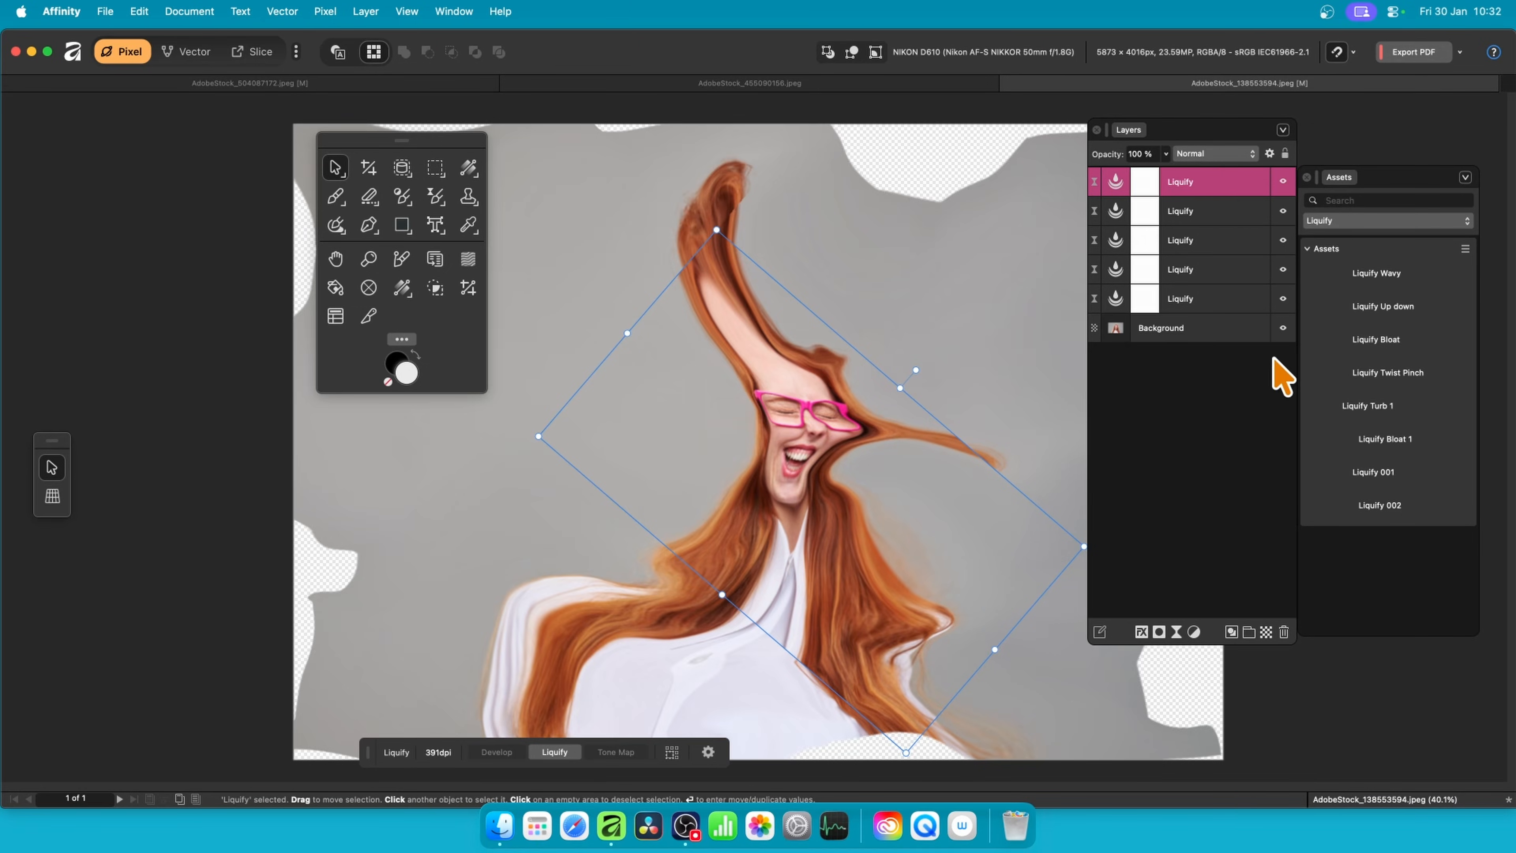
left_click_drag(823, 413, 653, 511)
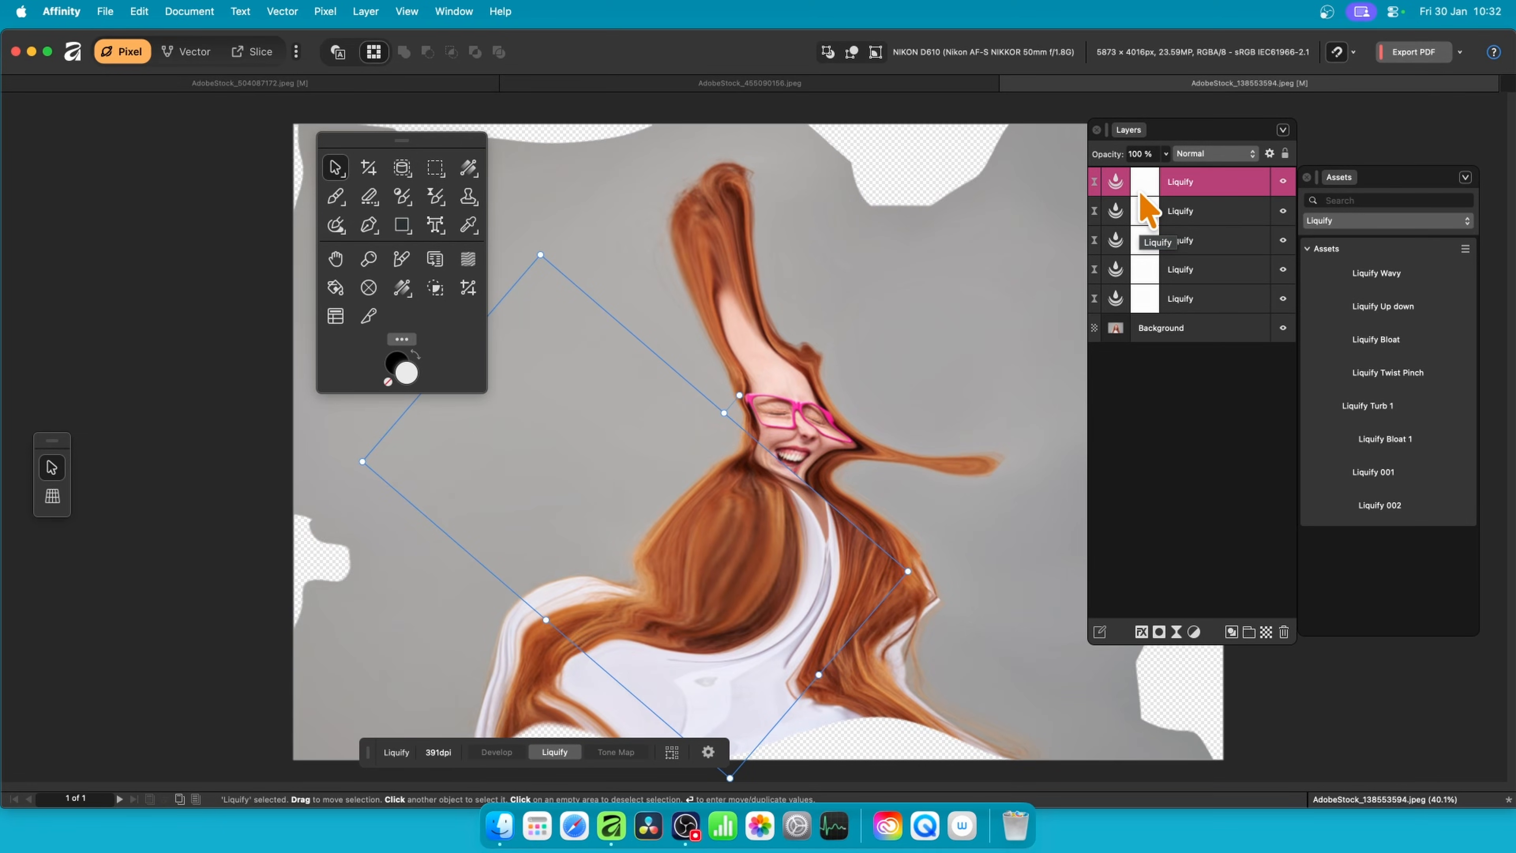
Step: Create a new document from the Square 2000 preset at 2000 × 2000 px and 300 DPI
left_click(108, 12)
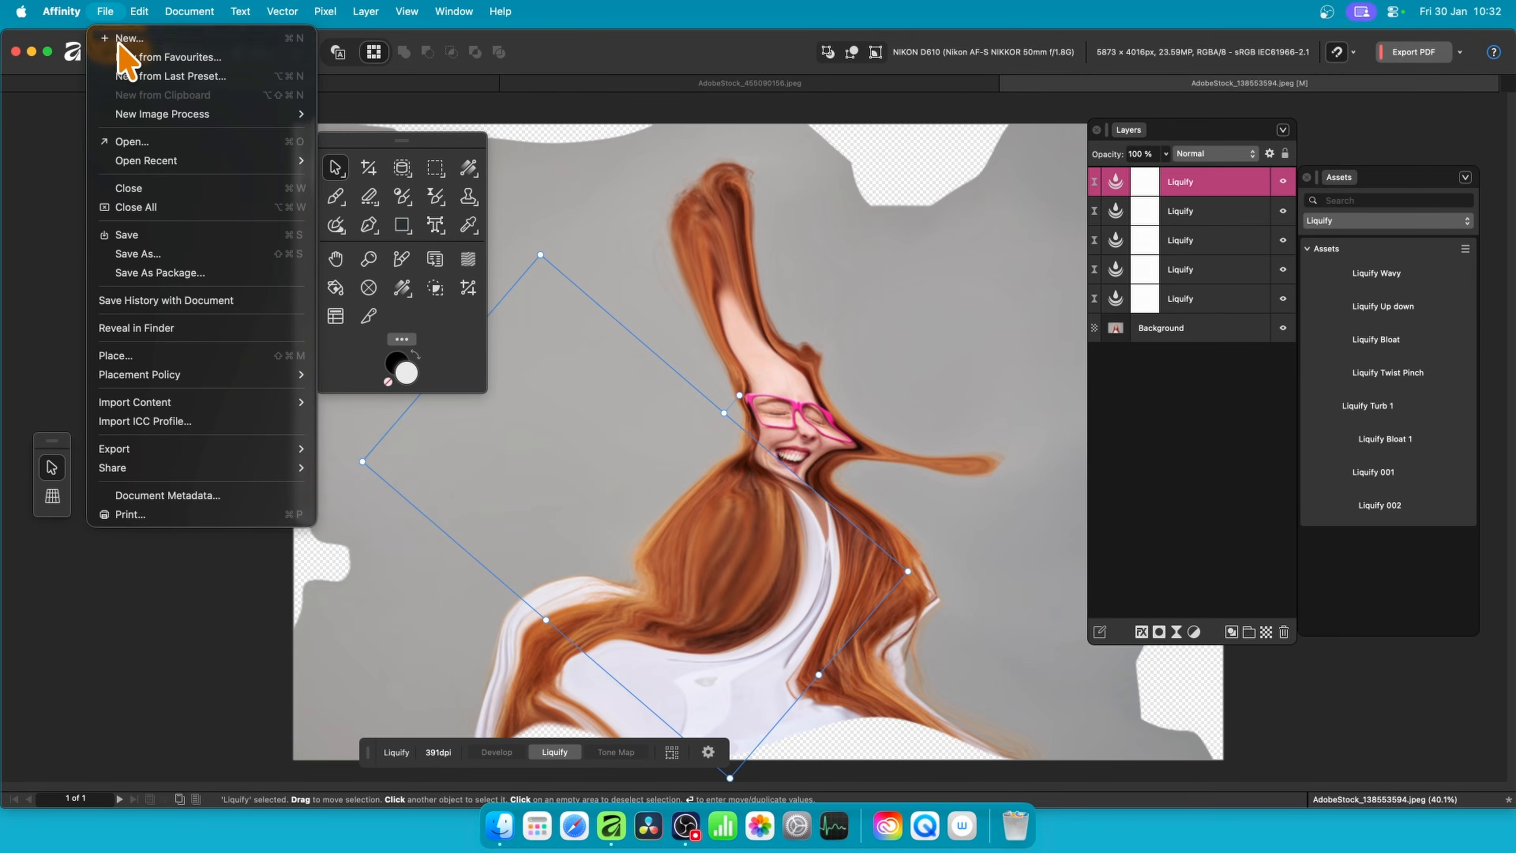
left_click(118, 41)
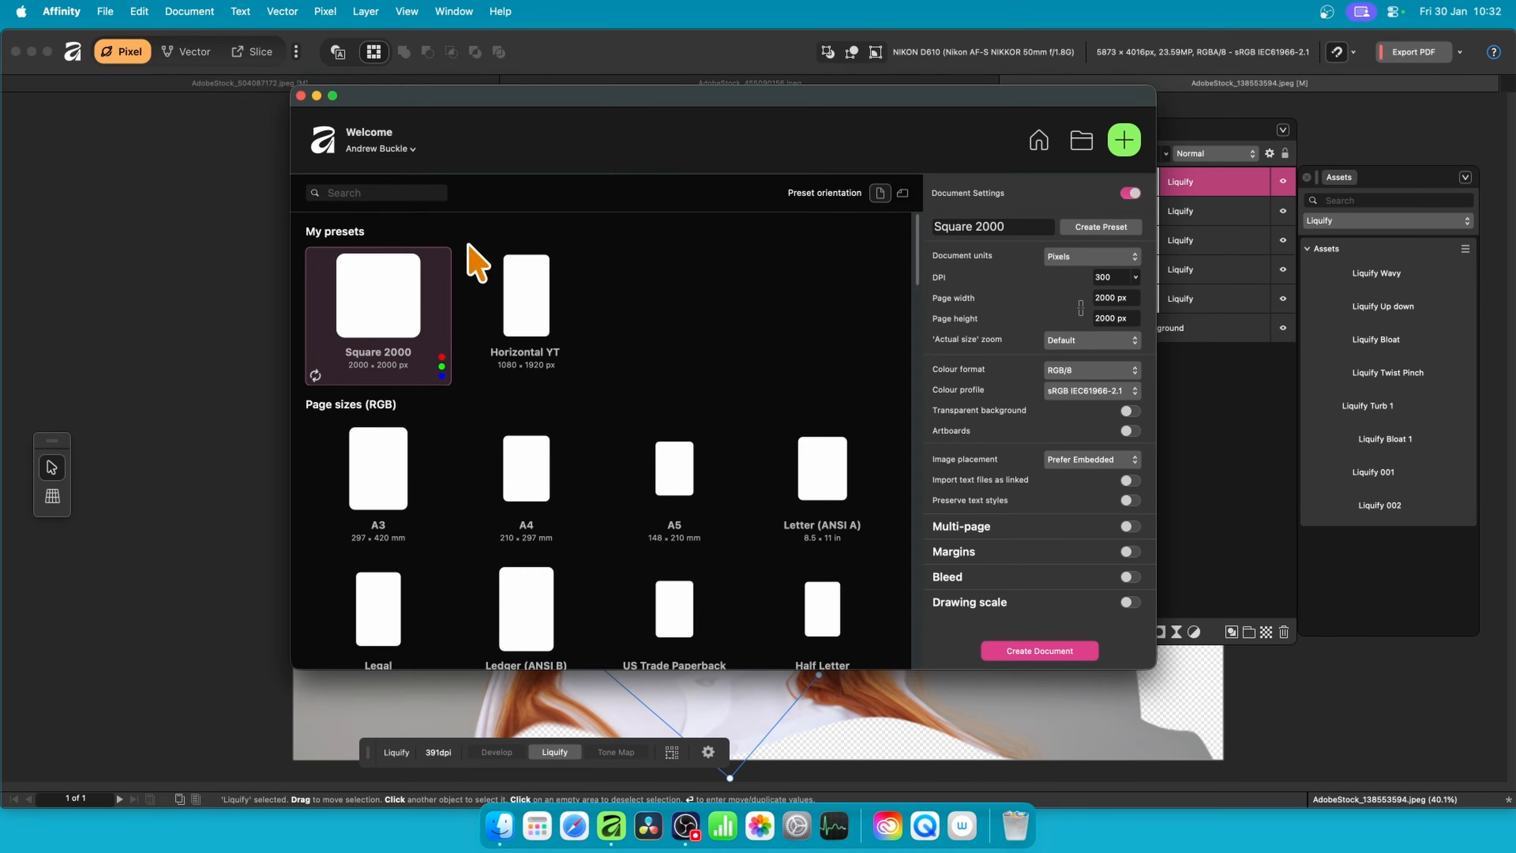
left_click(1048, 650)
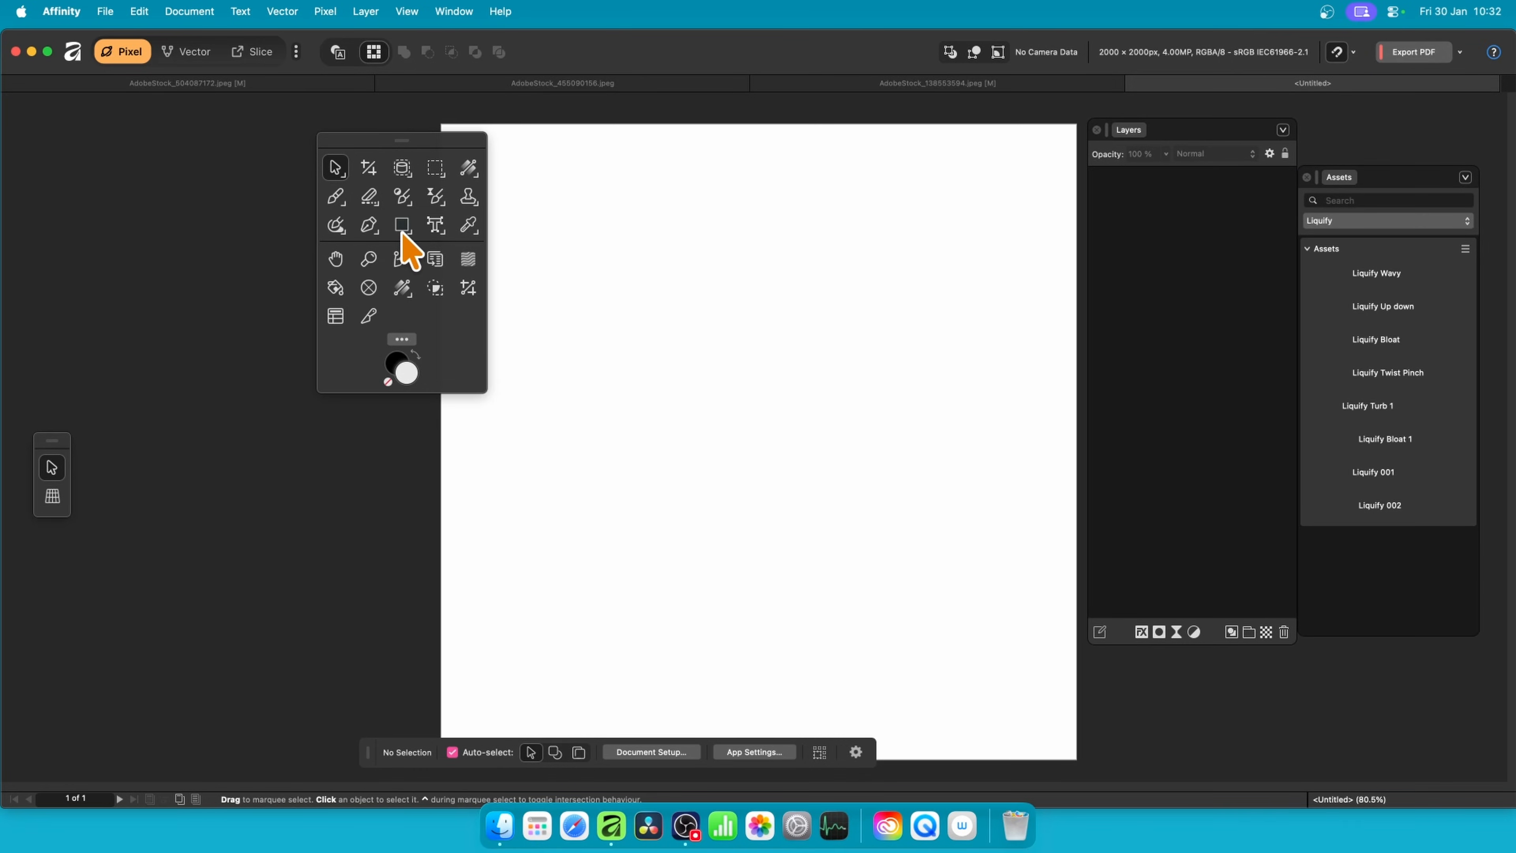
Step: Draw a rectangle in the upper middle of the page and give it a 3D layer effect with an 83.7 px radius
left_click(401, 230)
left_click_drag(561, 259, 931, 546)
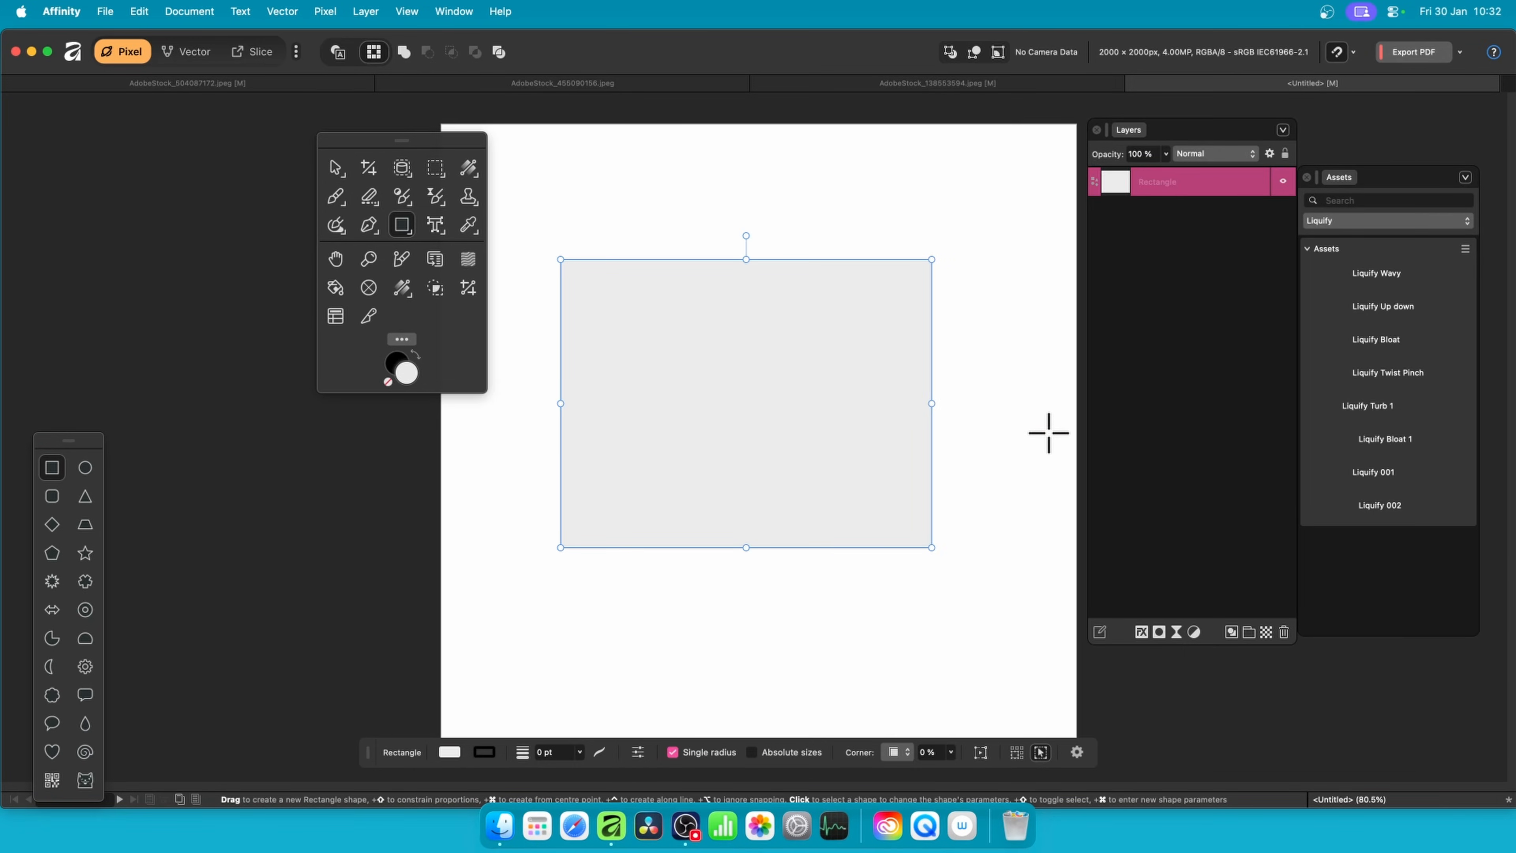
left_click(1140, 633)
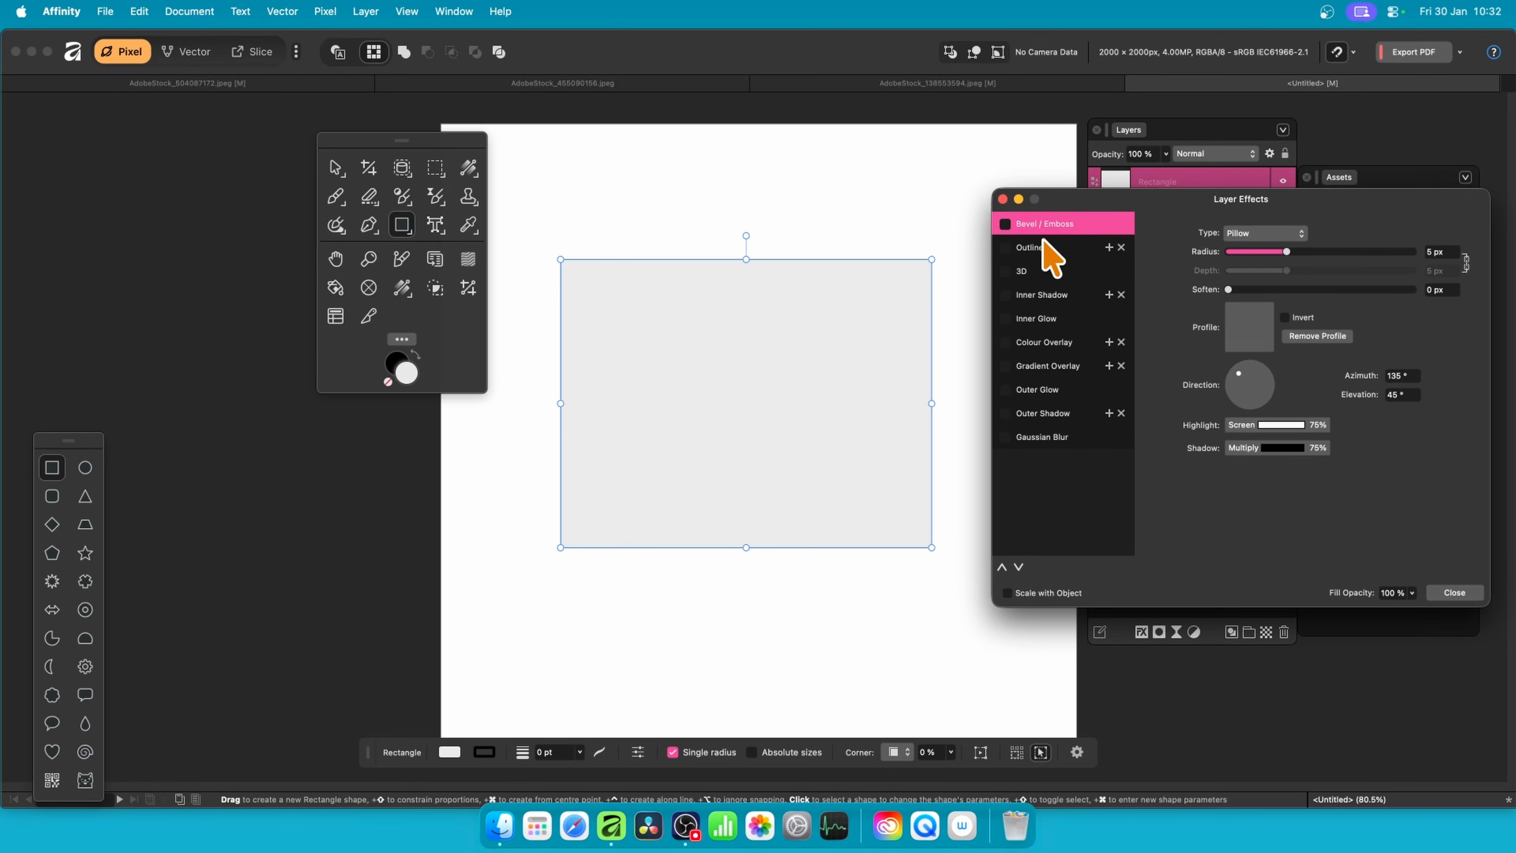
left_click(1006, 272)
left_click_drag(1290, 232, 1407, 232)
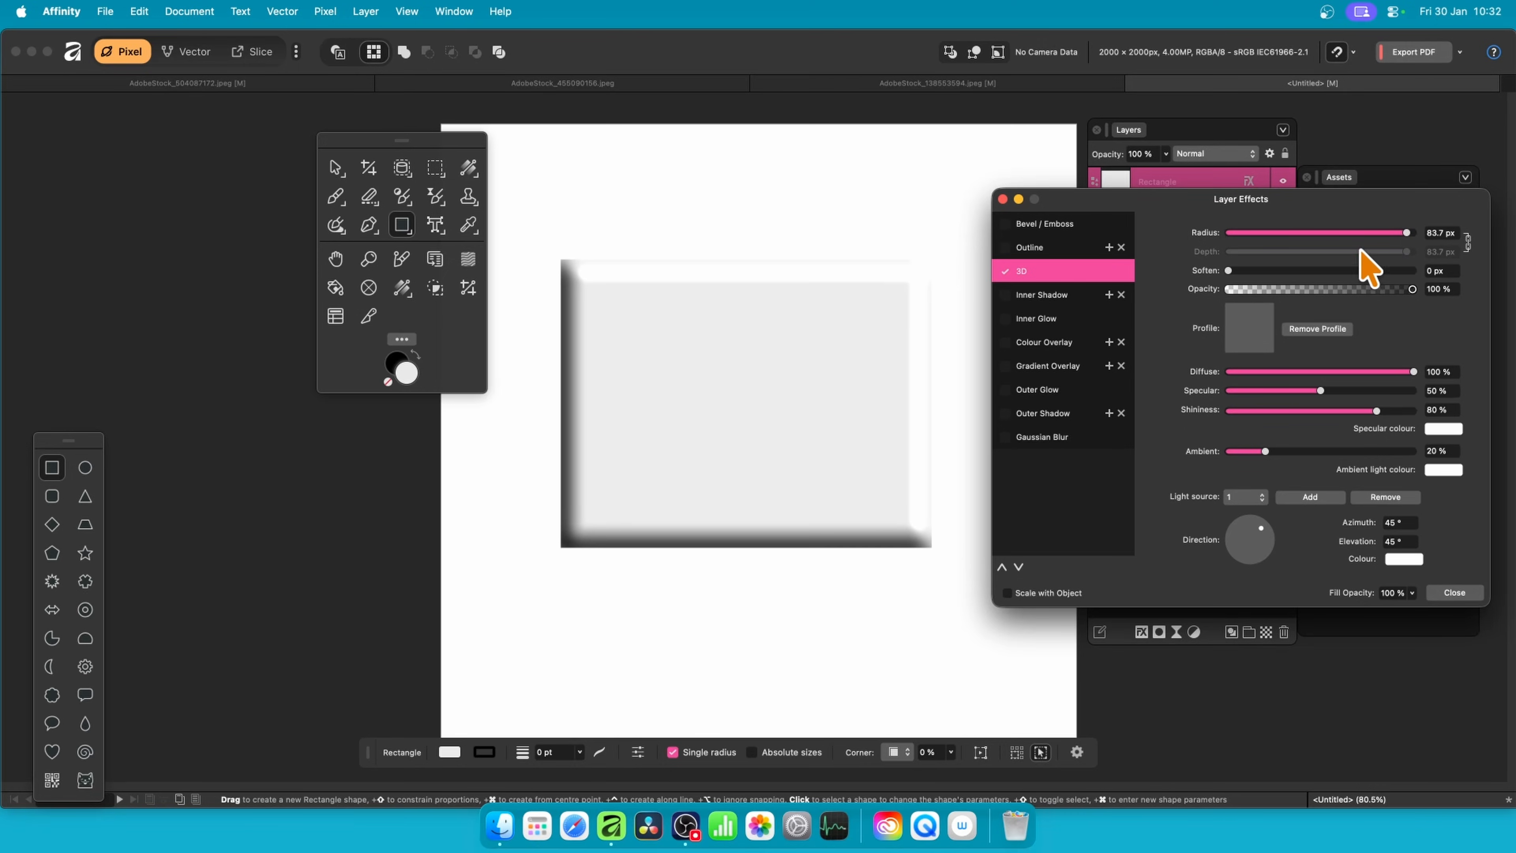
Step: Add a linear gradient overlay to the rectangle with a red colour stop at 43% between black and white
left_click(1048, 366)
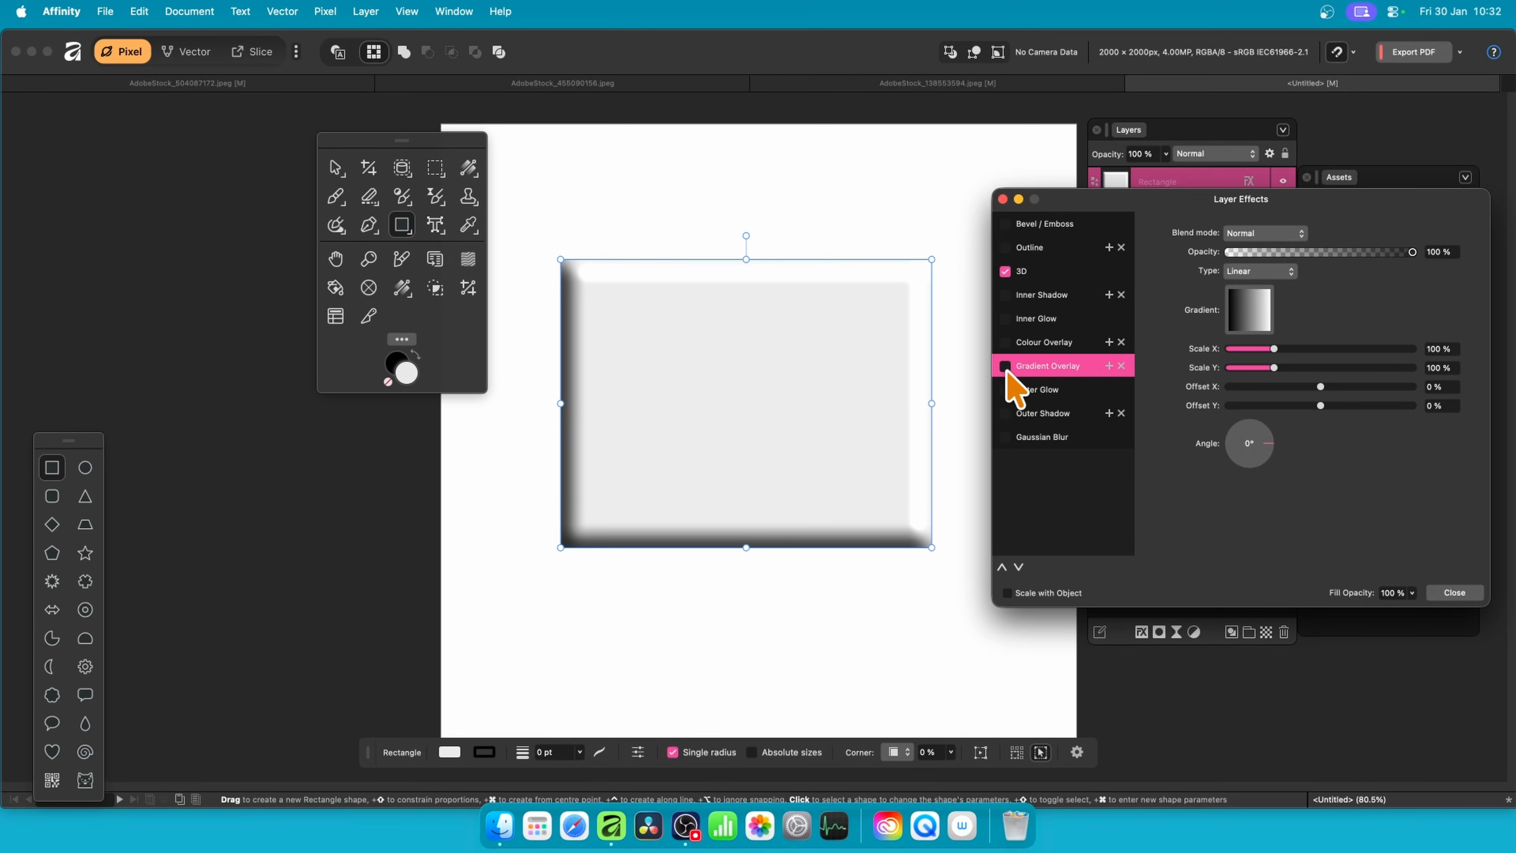
left_click(1005, 366)
left_click(1251, 319)
left_click(1226, 378)
left_click(1144, 434)
left_click_drag(1191, 558, 1235, 568)
left_click(1404, 508)
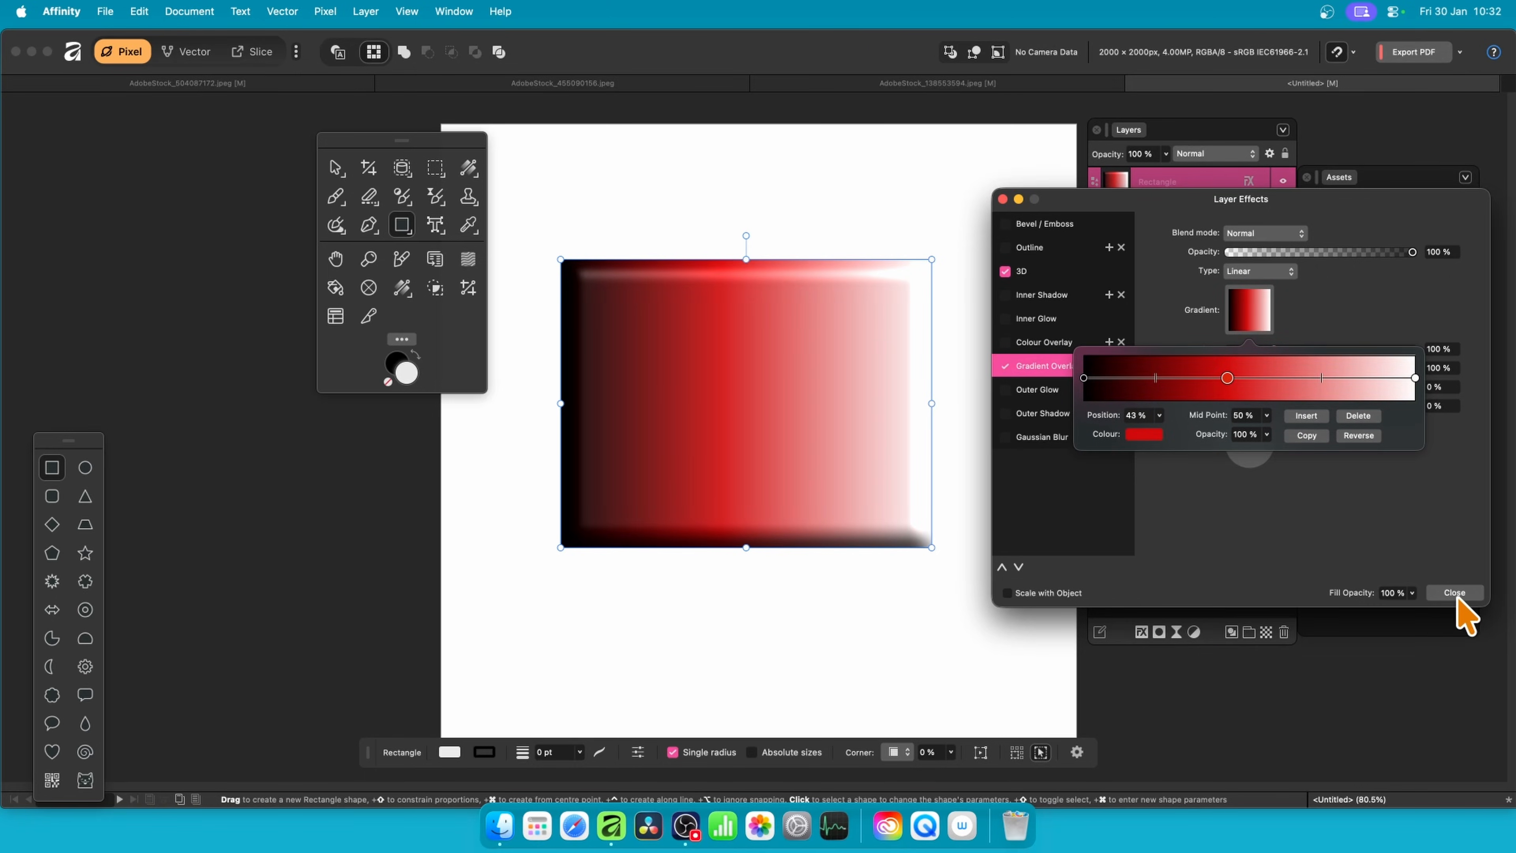
left_click(1455, 592)
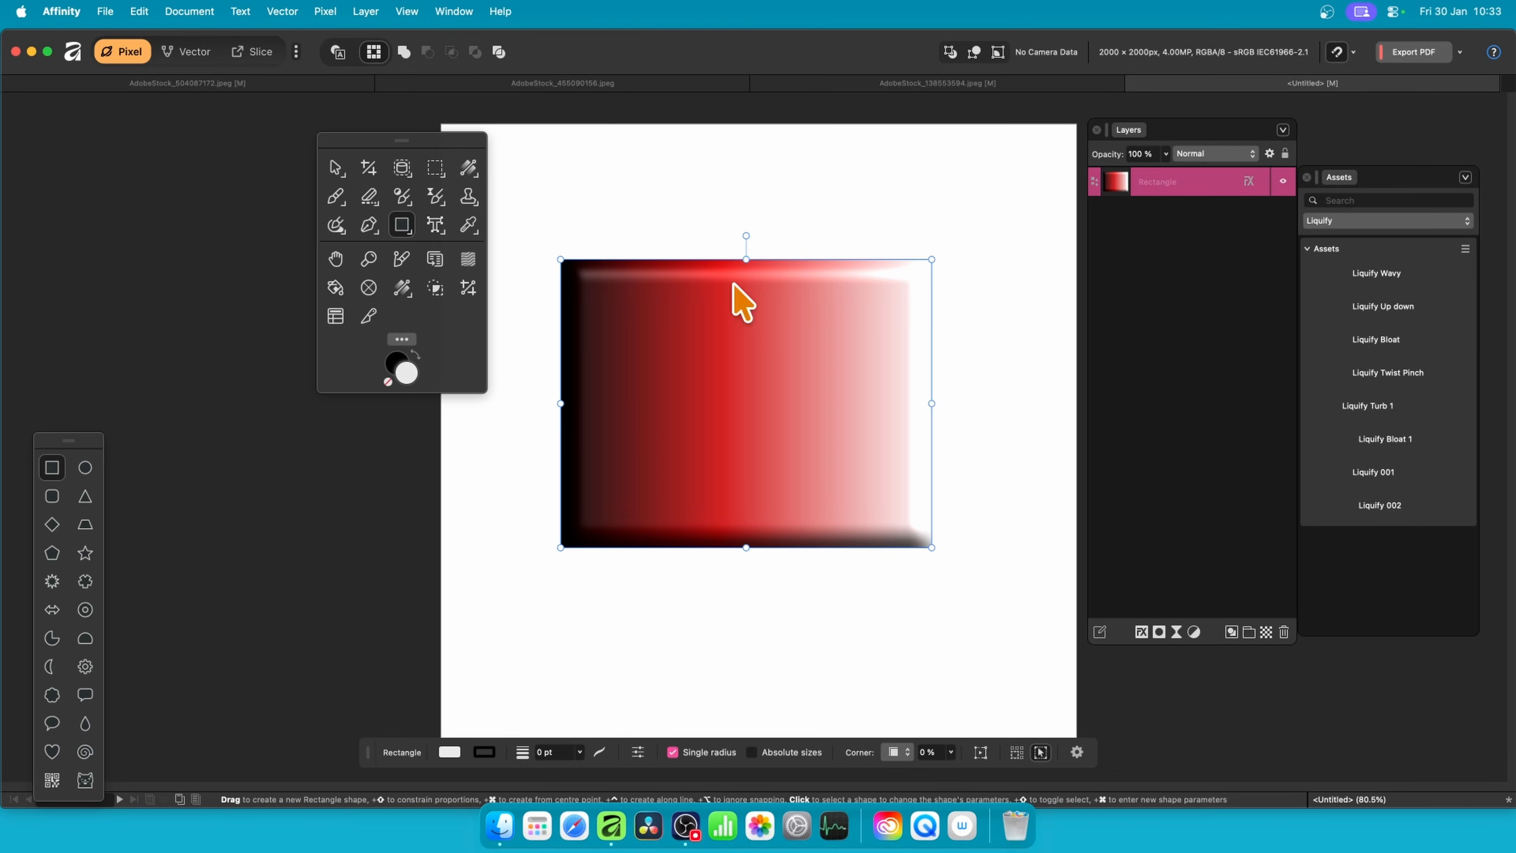
Step: Apply a Liquify asset over the rectangle and nest it inside the Rectangle layer
mouse_move(1179, 293)
left_mouse_down()
mouse_move(830, 355)
mouse_move(910, 345)
mouse_move(714, 247)
mouse_move(791, 499)
mouse_move(691, 684)
mouse_move(684, 406)
mouse_move(711, 352)
mouse_move(984, 616)
mouse_move(753, 457)
mouse_move(646, 293)
mouse_move(643, 263)
left_mouse_up()
left_click_drag(1204, 188, 1185, 217)
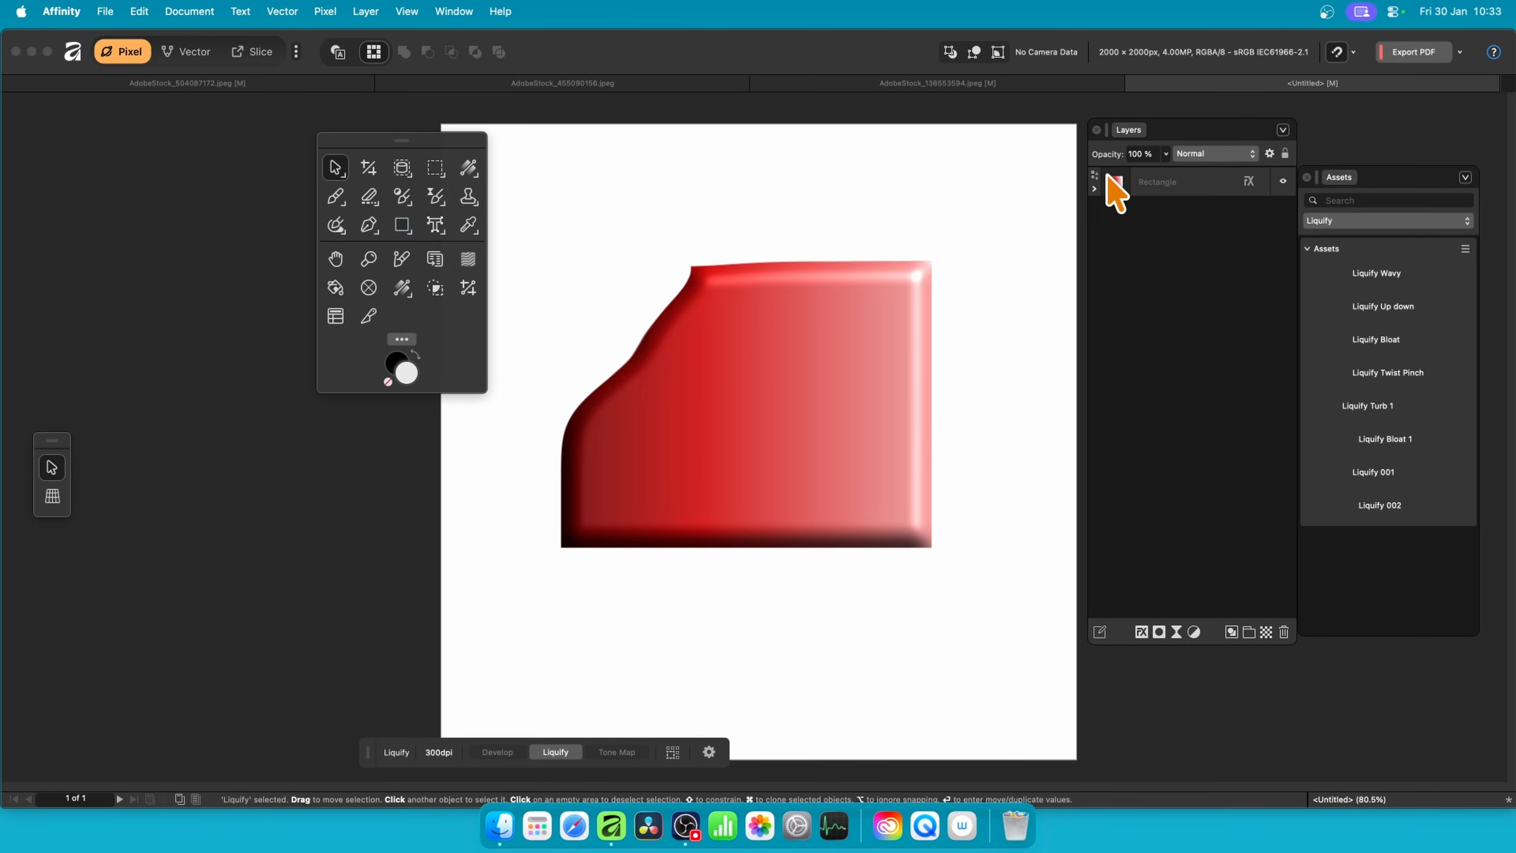
left_click(1094, 190)
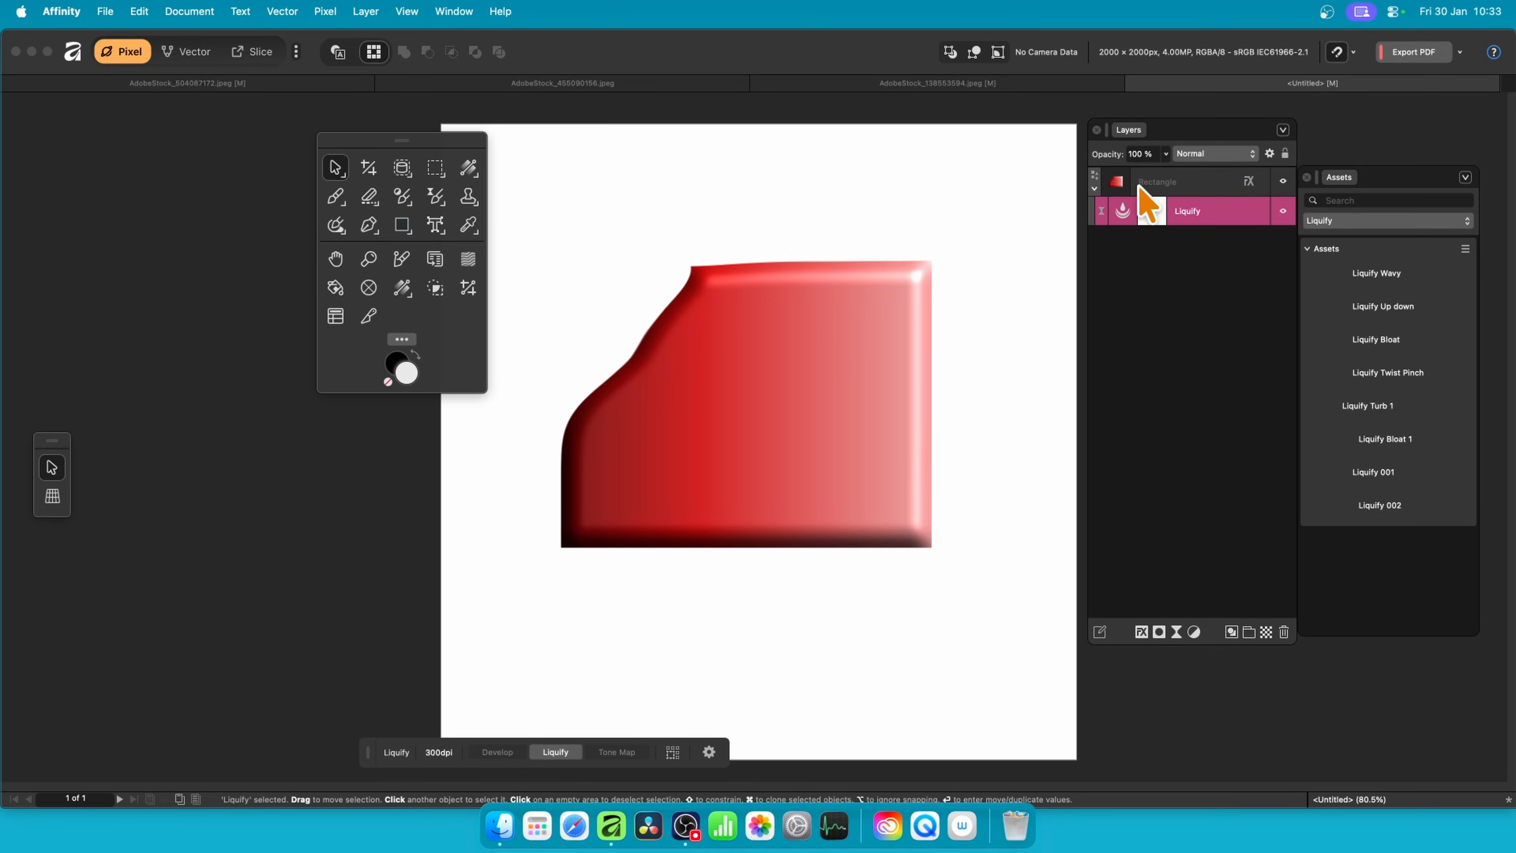
Step: Enlarge the rectangle from its upper-left corner and rotate it clockwise together with its nested Liquify filter
left_click(1155, 186)
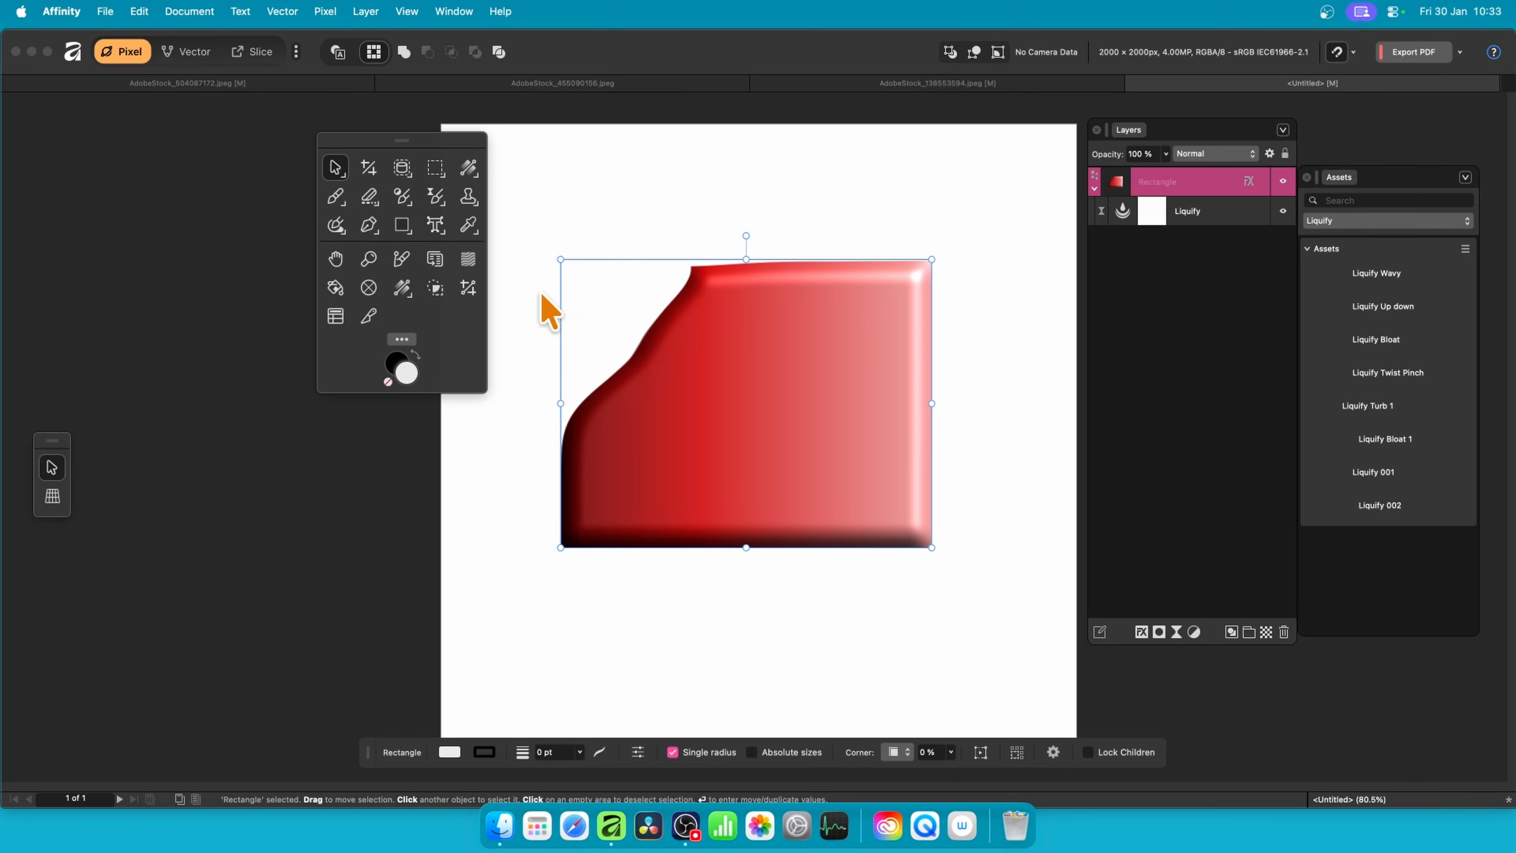
left_click_drag(560, 260, 518, 236)
left_click_drag(722, 211, 785, 230)
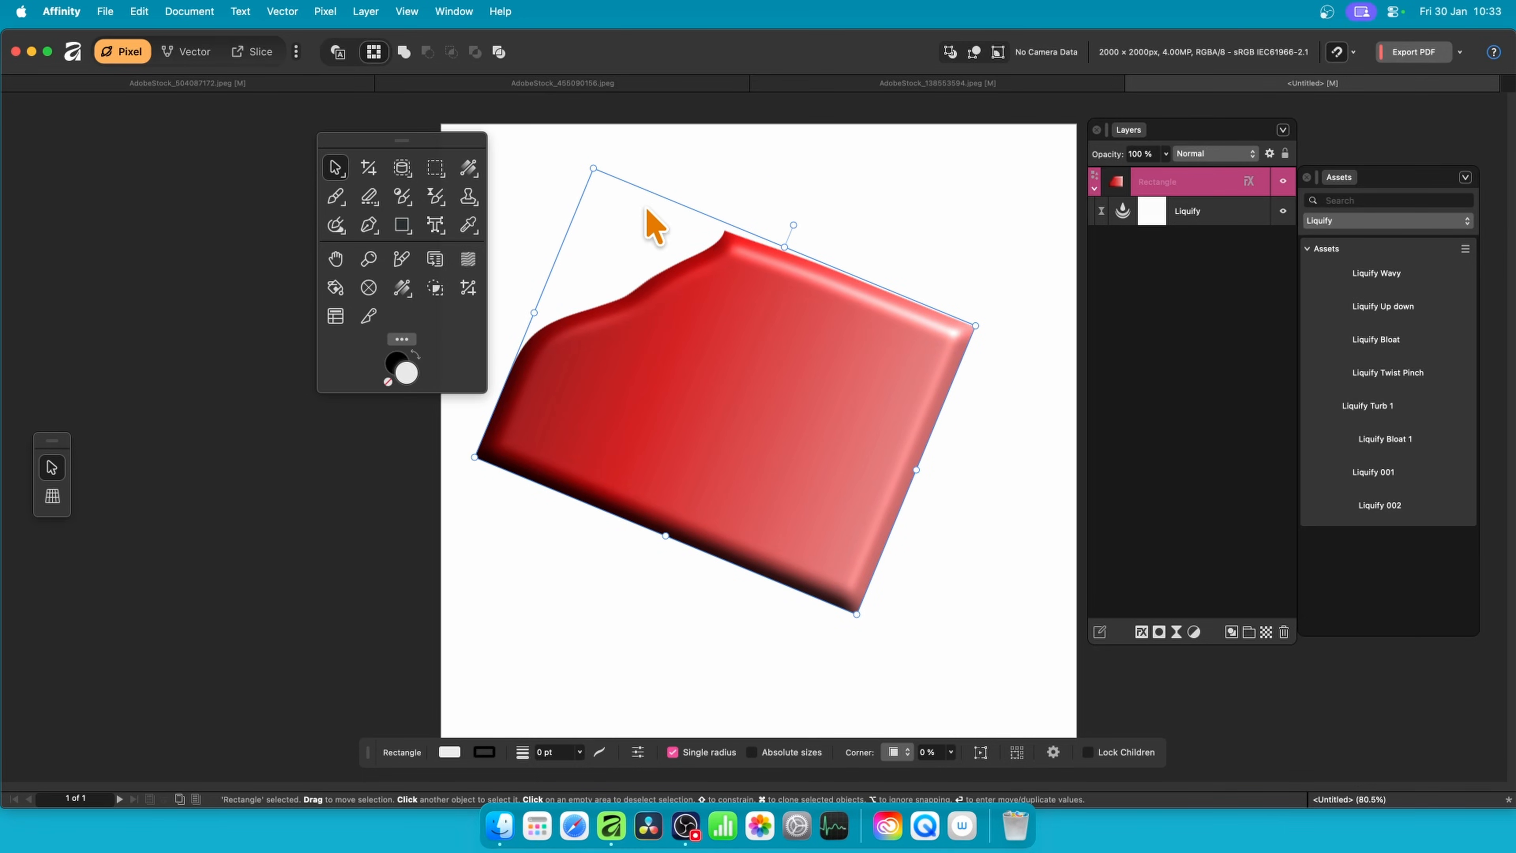
Step: Convert the rectangle to curves, pull its upper-right node inward and bend the adjacent right edge outward
right_click(739, 317)
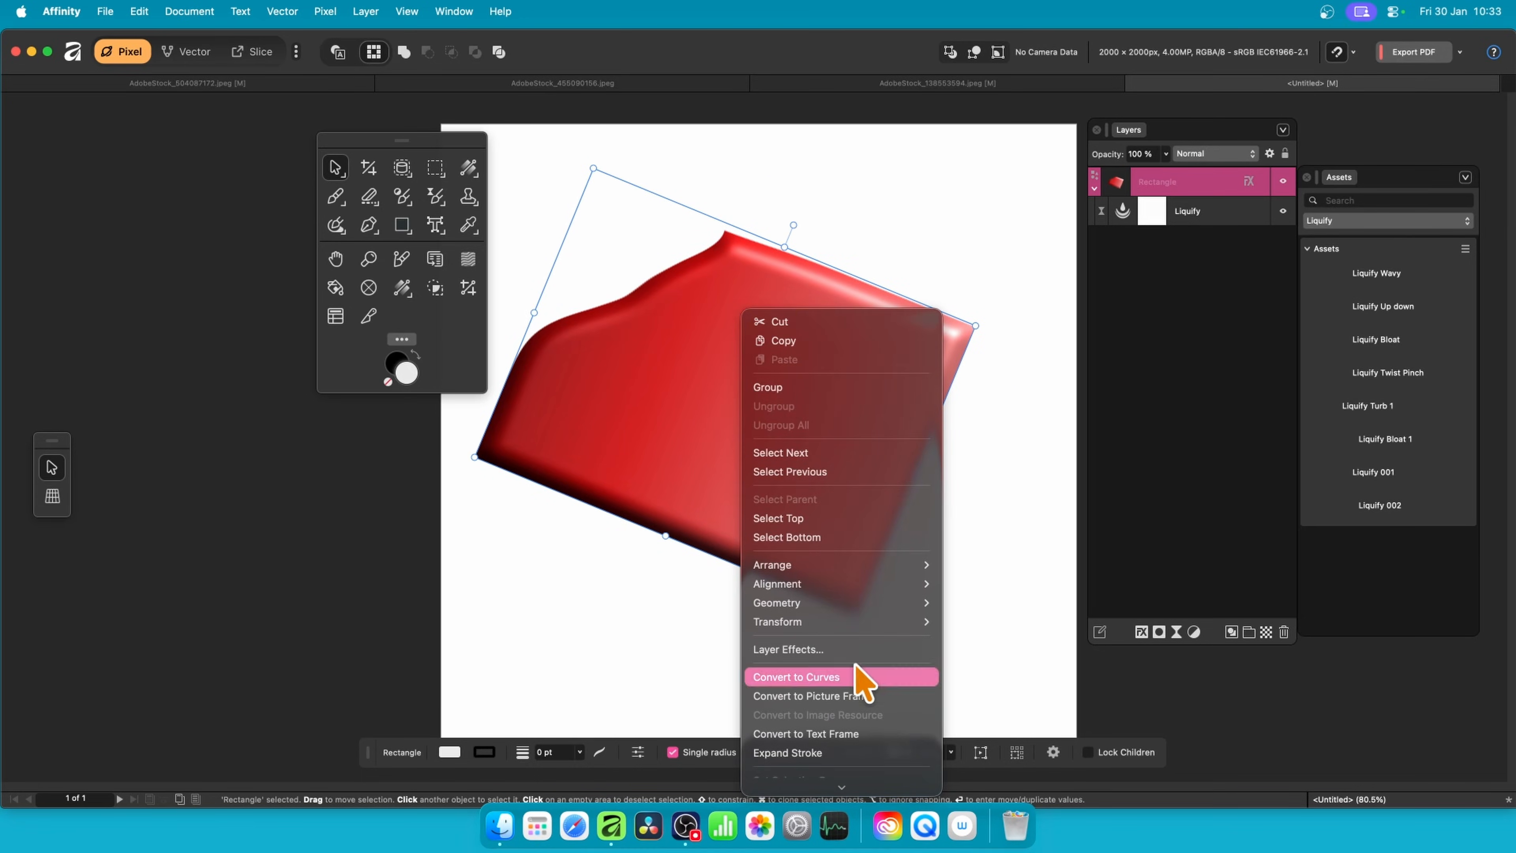
left_click(836, 677)
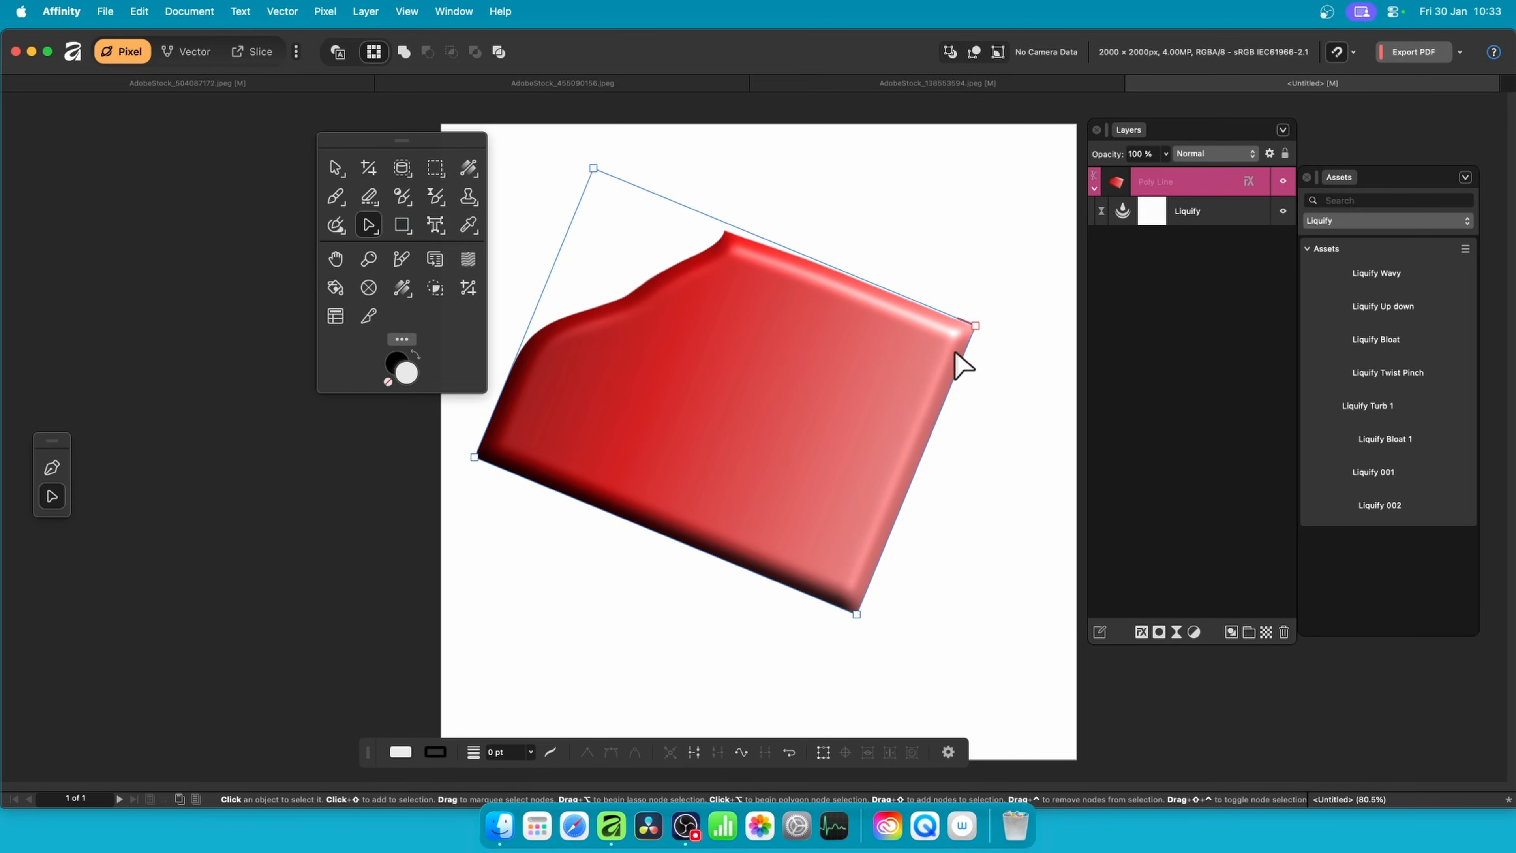
left_click_drag(976, 325, 839, 357)
left_click_drag(848, 475, 1014, 475)
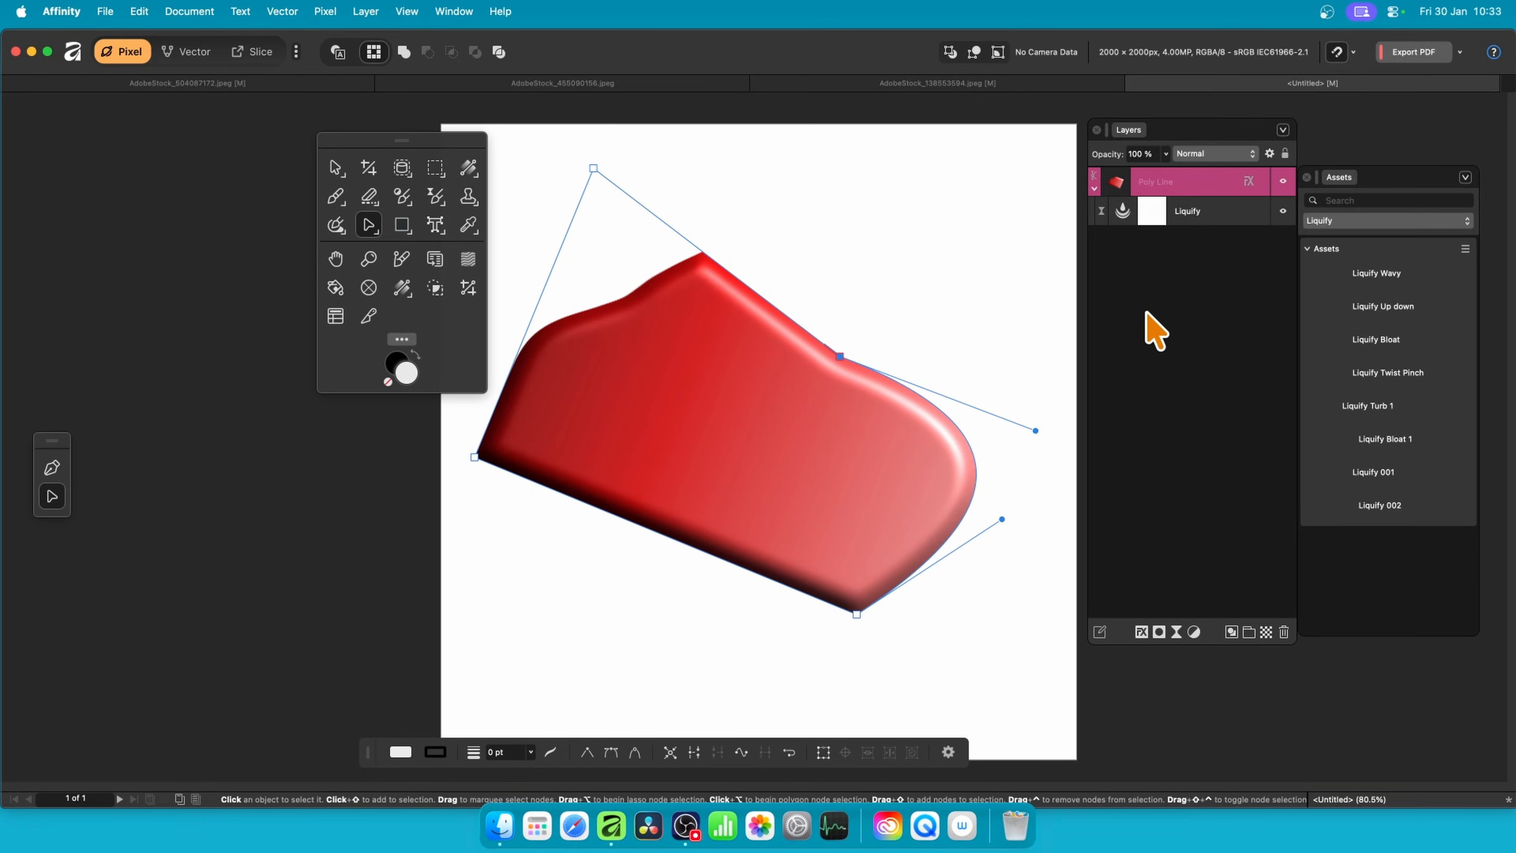
Step: Move the nested Liquify filter across the curve shape to change where it distorts
left_click(1193, 218)
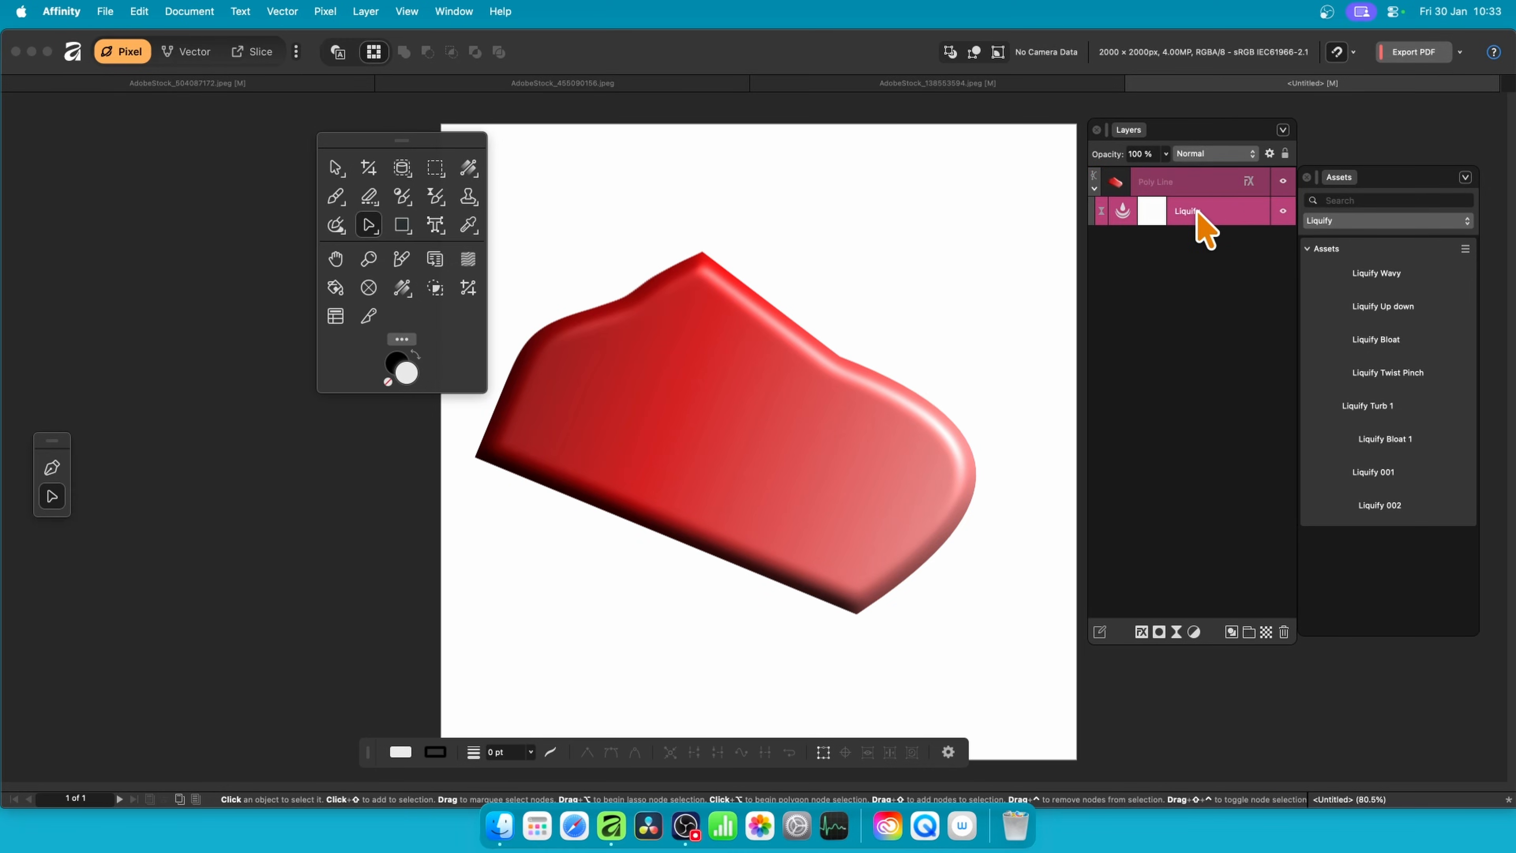
left_click(334, 170)
mouse_move(816, 411)
left_mouse_down()
mouse_move(652, 309)
mouse_move(1046, 615)
mouse_move(1259, 516)
left_mouse_up()
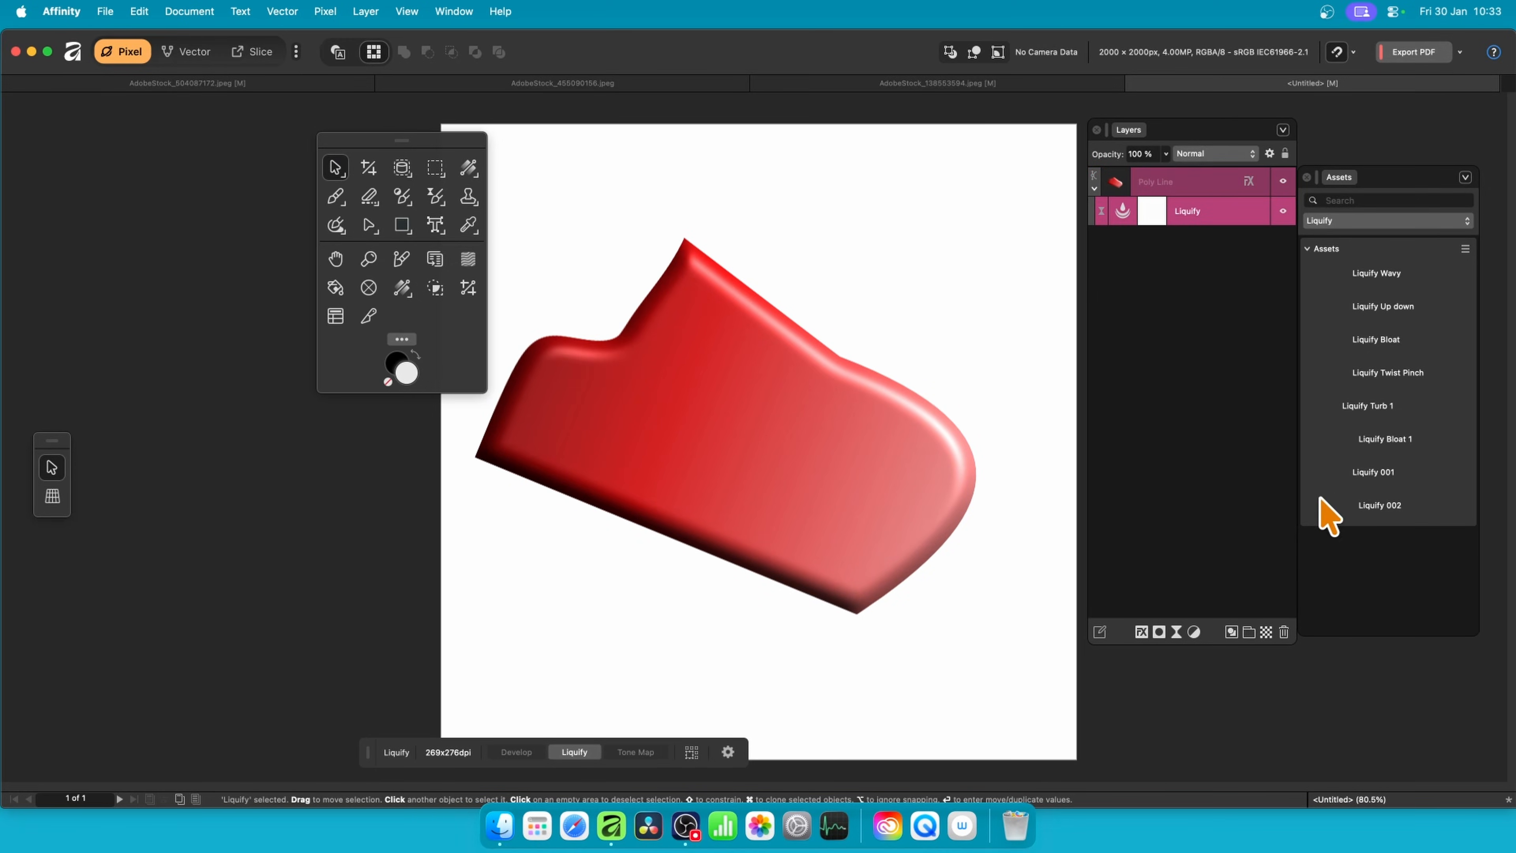
Step: Nest the Liquify Bloat 1, Liquify 002 and Liquify Twist Pinch assets inside the curve layer
mouse_move(1383, 445)
left_mouse_down()
mouse_move(957, 385)
mouse_move(816, 418)
mouse_move(903, 421)
left_mouse_up()
mouse_move(1404, 508)
left_mouse_down()
mouse_move(1011, 440)
mouse_move(782, 448)
left_mouse_up()
mouse_move(1383, 369)
left_mouse_down()
mouse_move(1306, 349)
mouse_move(800, 406)
left_mouse_up()
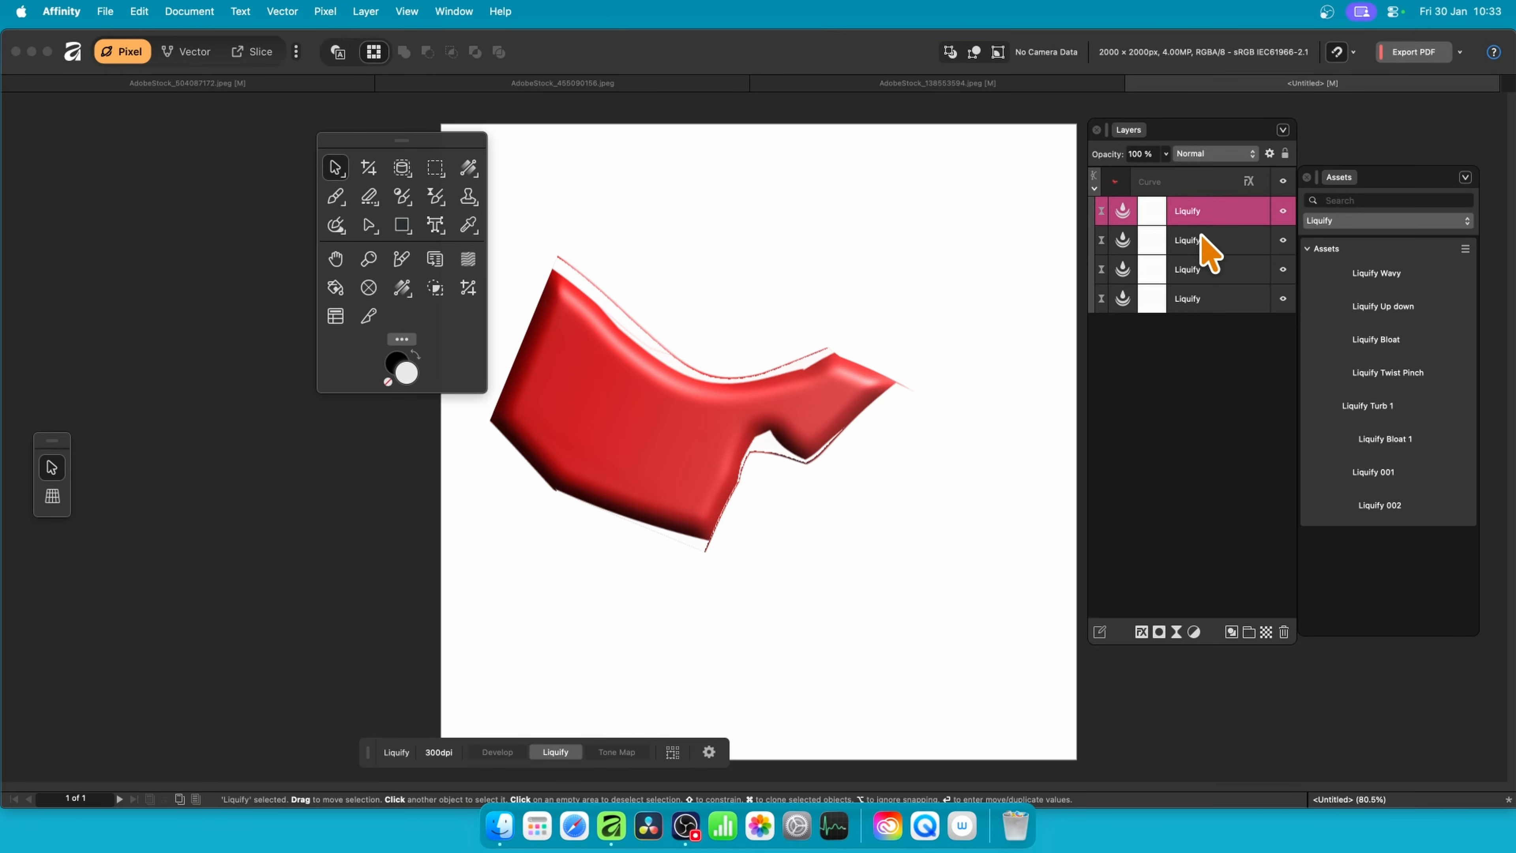
Step: Move, shrink and rotate the second nested Liquify filter over the red curve shape
left_click(1224, 241)
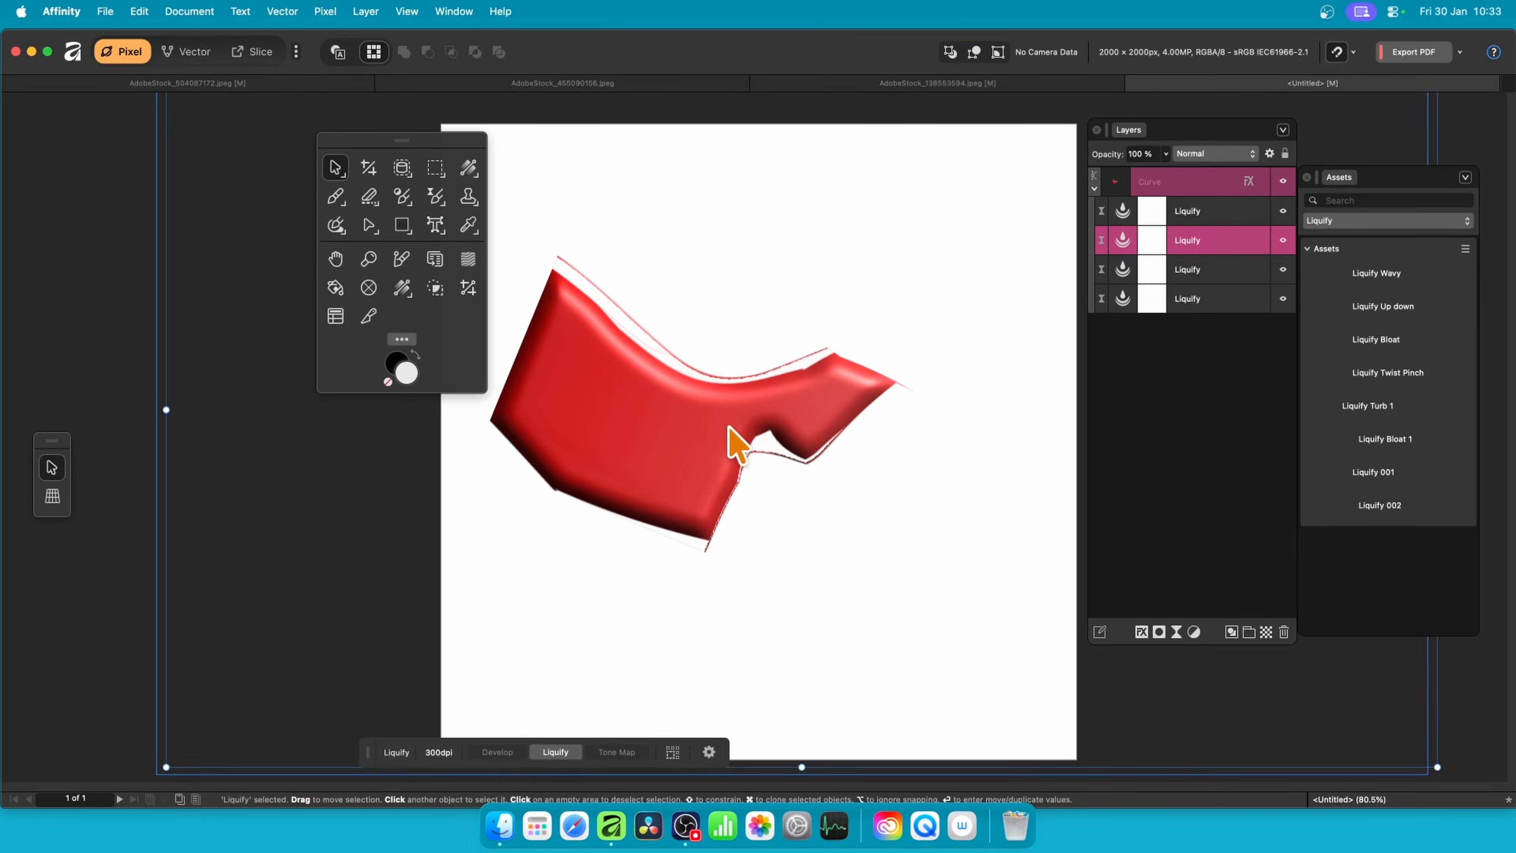
mouse_move(754, 412)
left_mouse_down()
mouse_move(1127, 501)
mouse_move(1053, 455)
left_mouse_up()
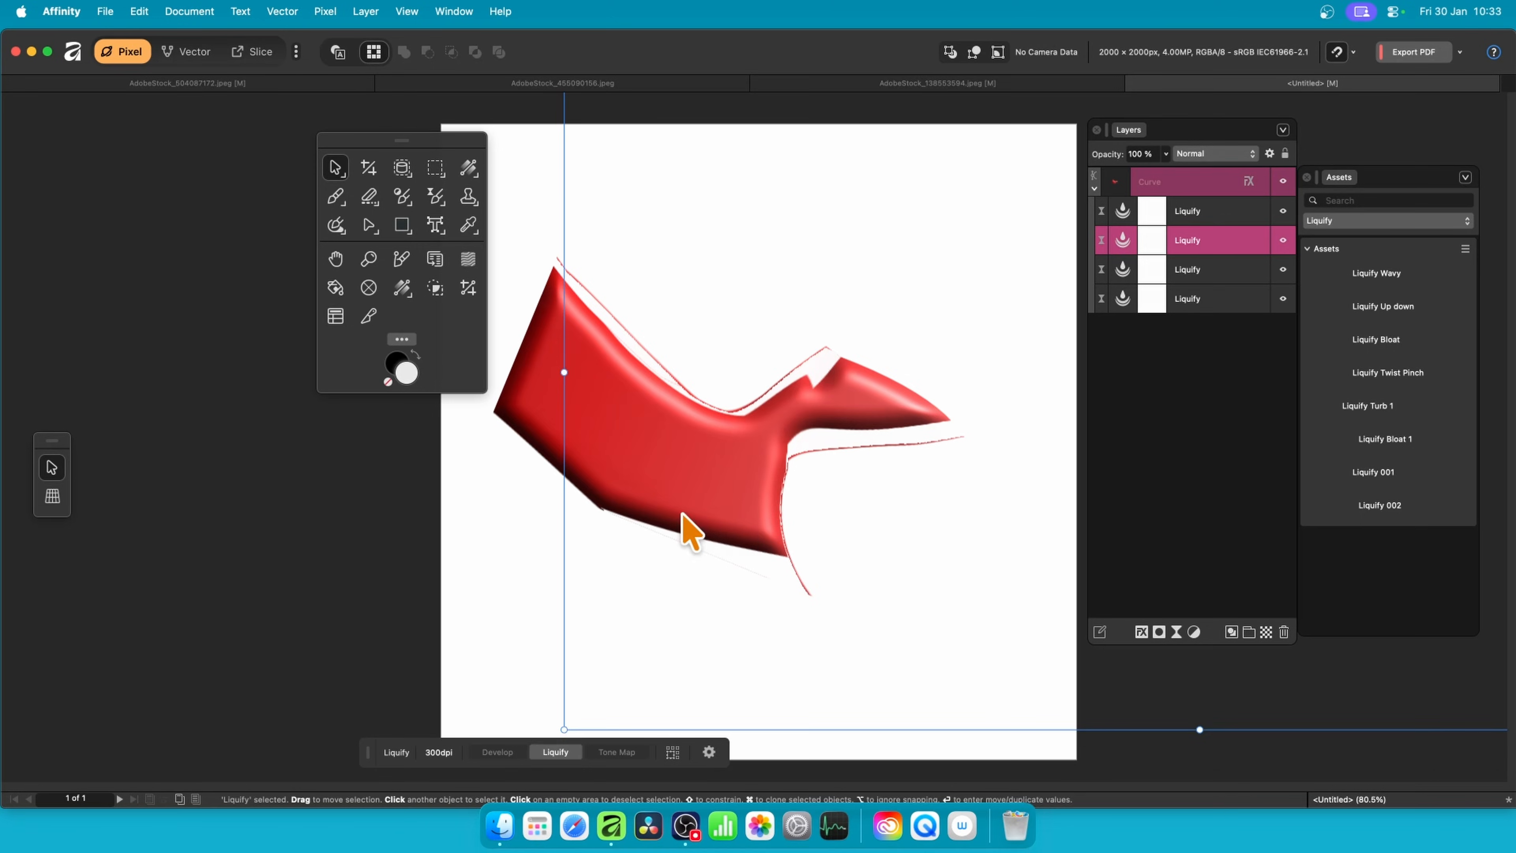
mouse_move(564, 730)
left_mouse_down()
mouse_move(748, 457)
mouse_move(914, 305)
mouse_move(1032, 322)
left_mouse_up()
left_click_drag(789, 387, 623, 481)
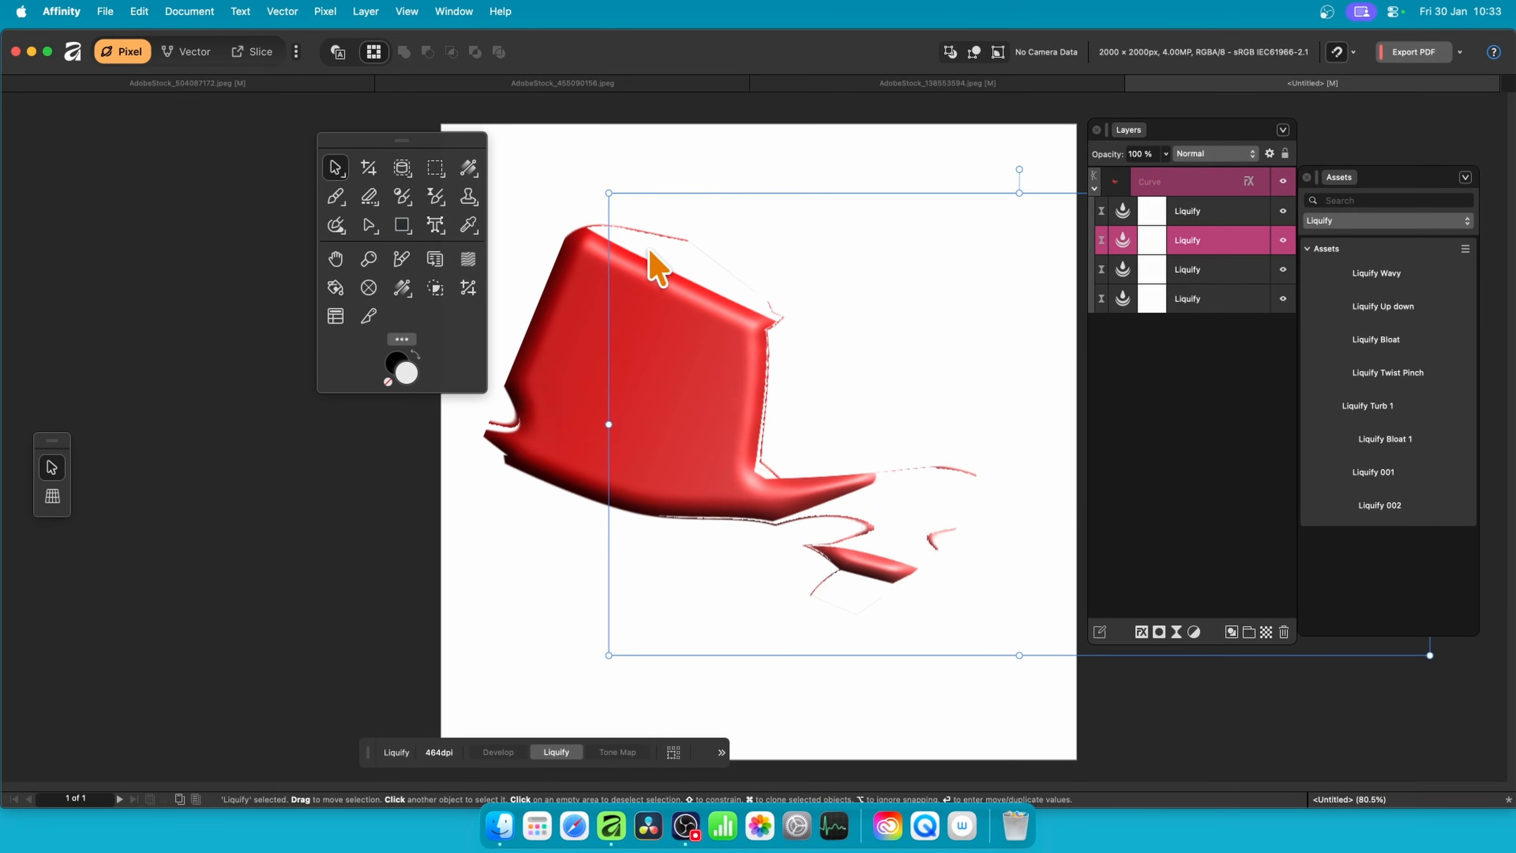
left_click_drag(609, 193, 837, 325)
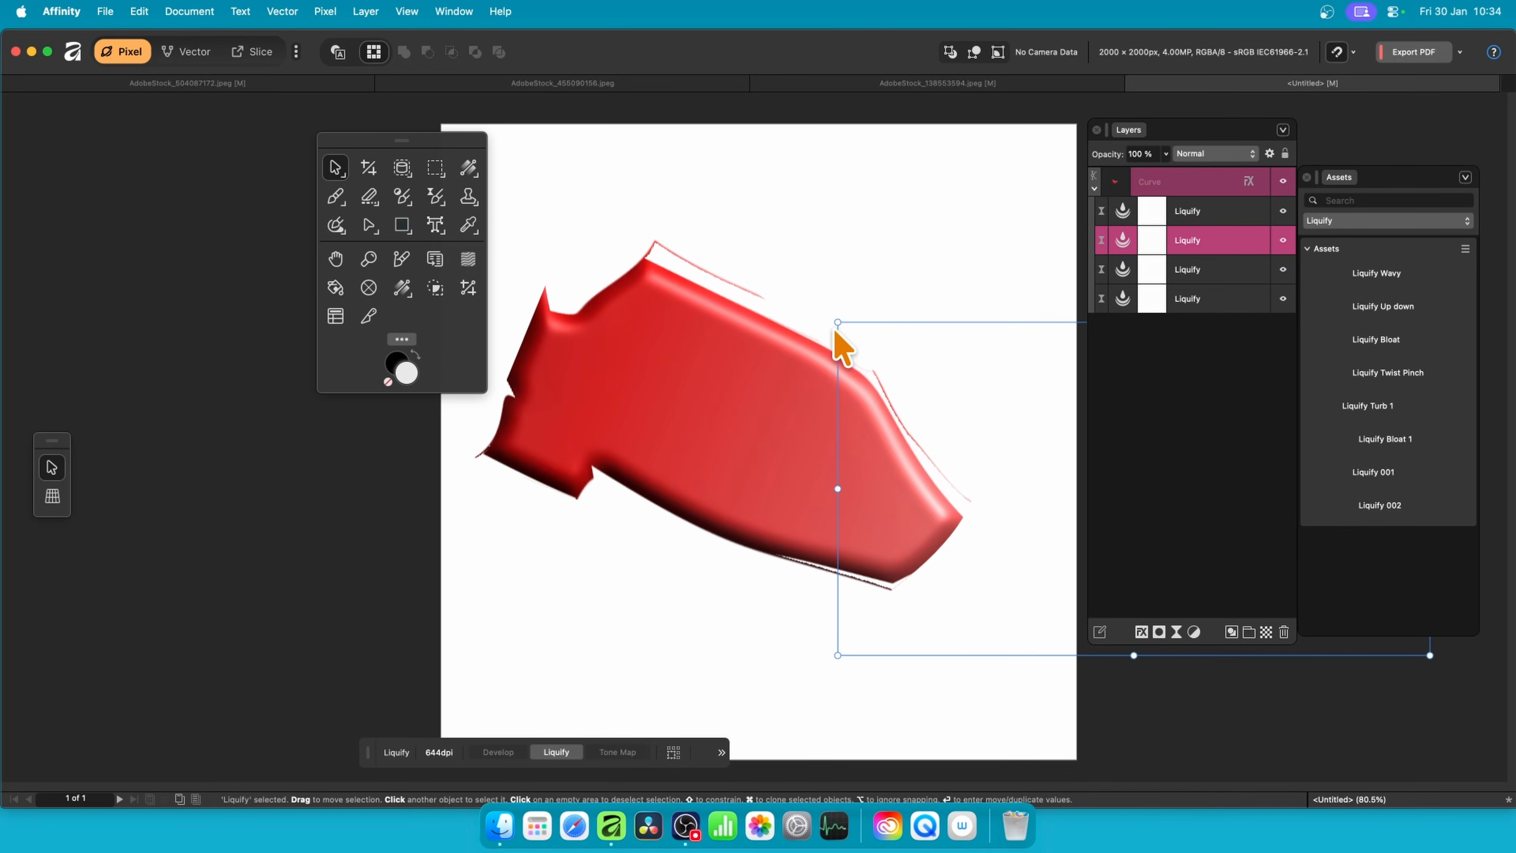
mouse_move(957, 525)
left_mouse_down()
mouse_move(674, 454)
mouse_move(594, 463)
left_mouse_up()
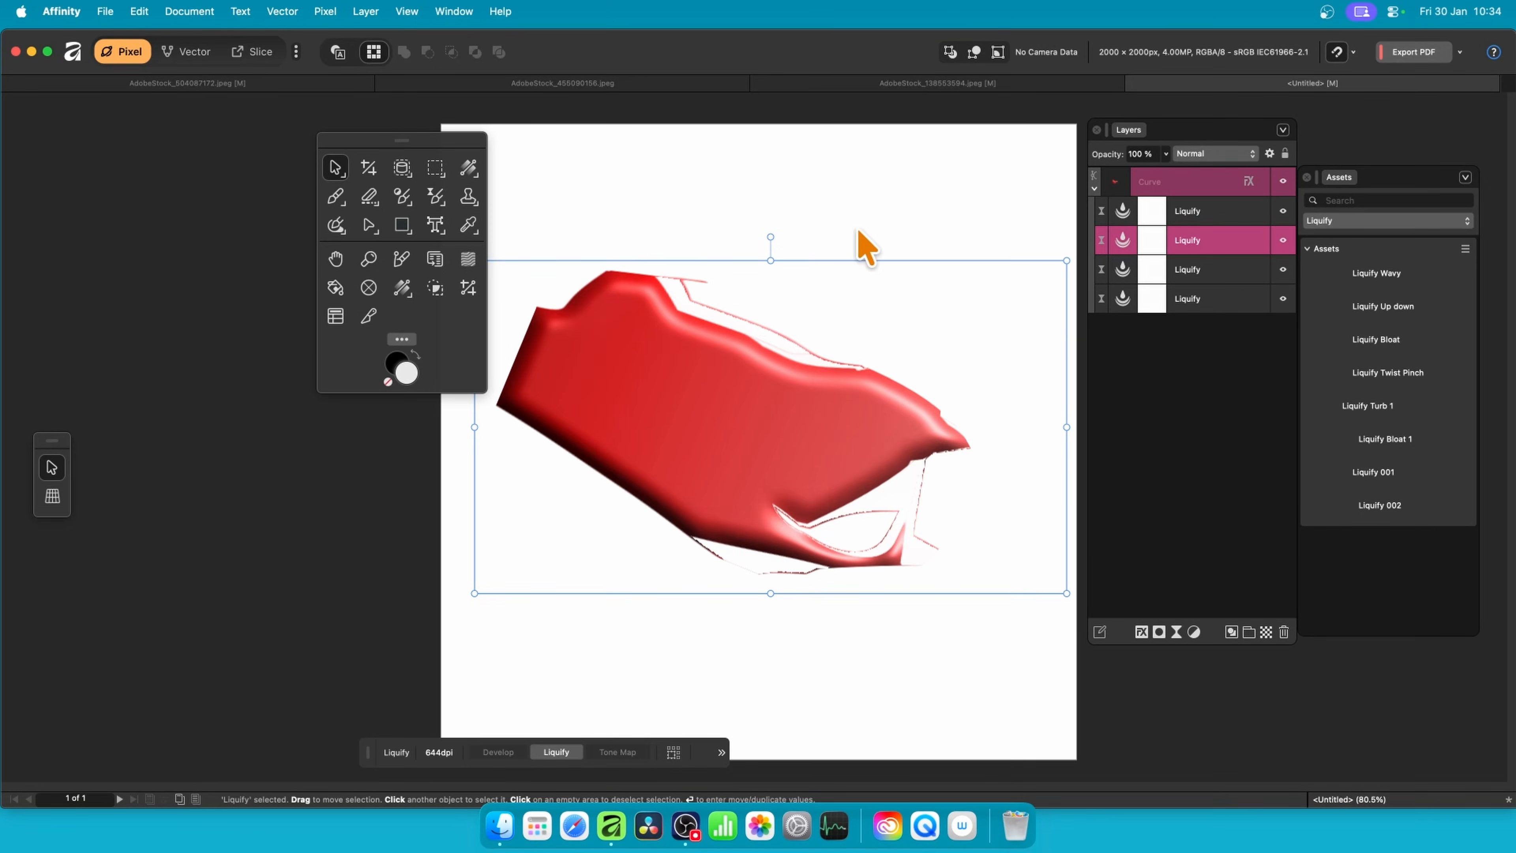
mouse_move(771, 238)
left_mouse_down()
mouse_move(859, 247)
mouse_move(942, 303)
left_mouse_up()
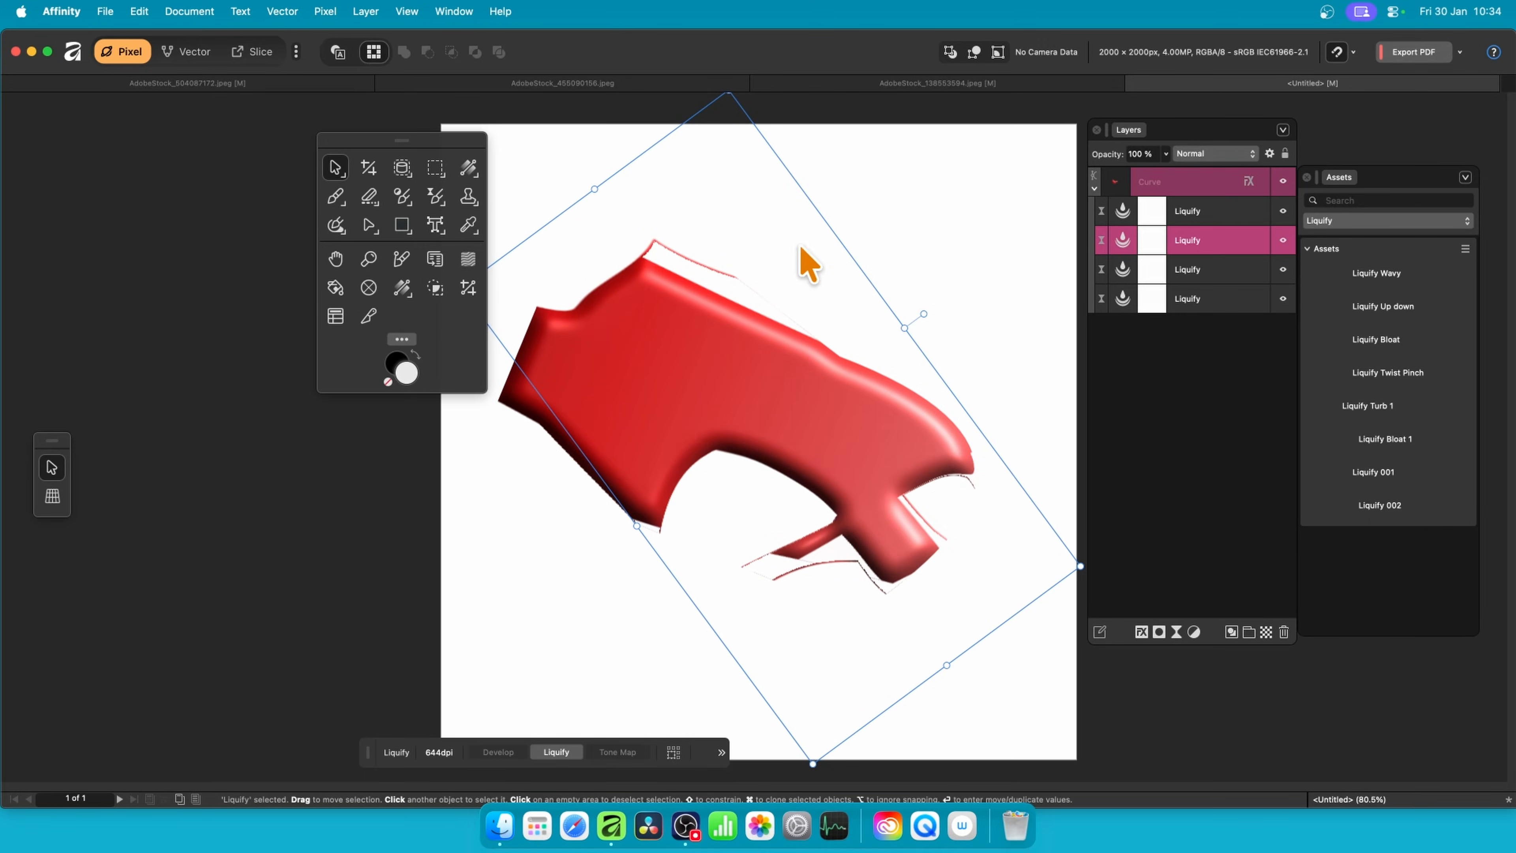
left_click_drag(813, 763, 830, 572)
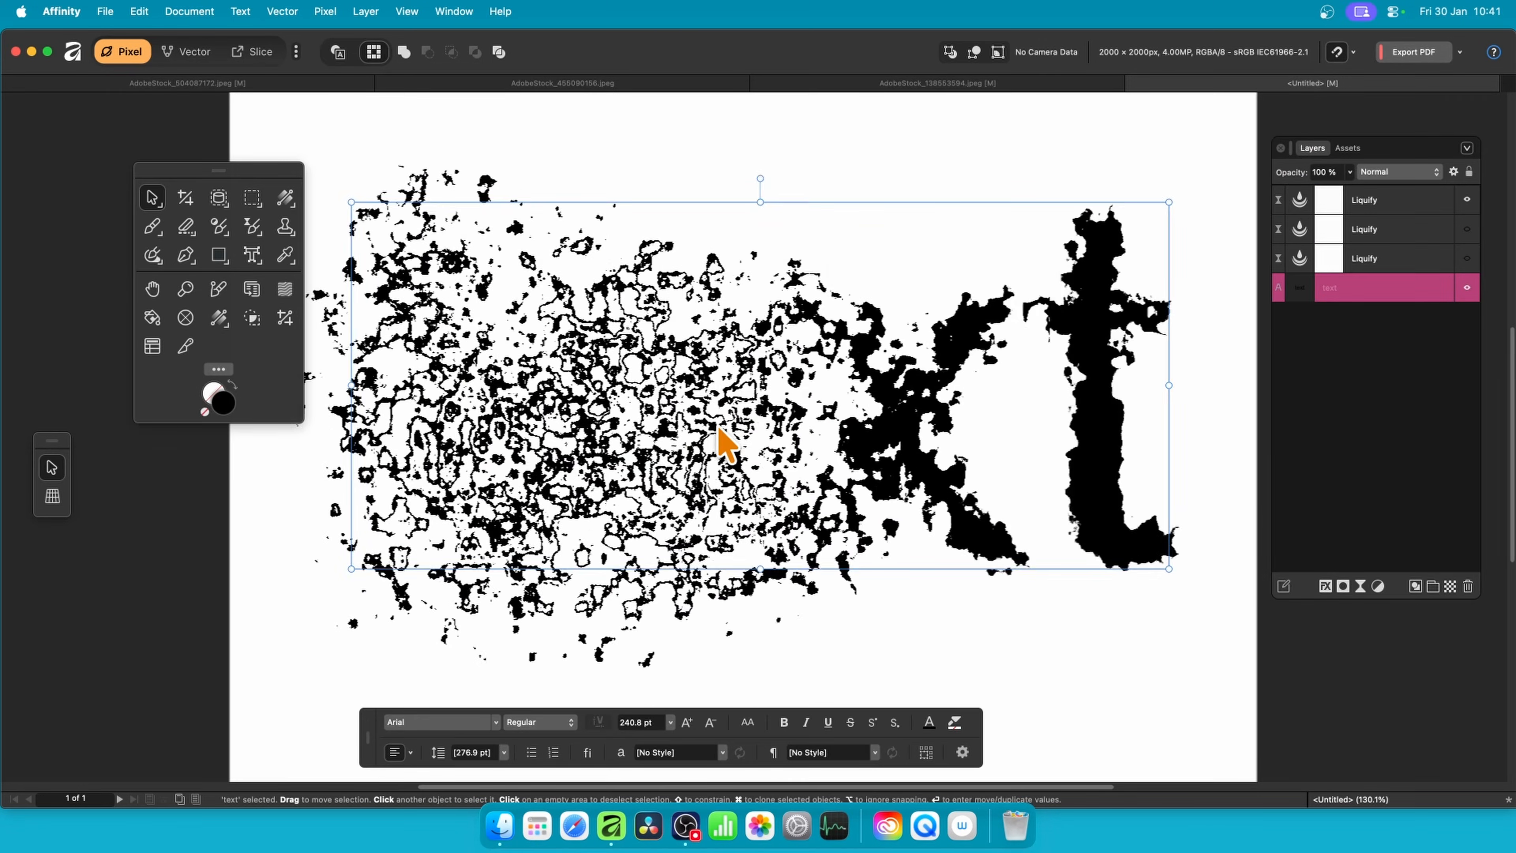
Step: Delete the three Liquify filters above the text layer and reposition the text near the middle of the page
mouse_move(719, 430)
left_mouse_down()
mouse_move(619, 434)
mouse_move(831, 367)
mouse_move(889, 537)
mouse_move(558, 298)
mouse_move(509, 472)
mouse_move(866, 549)
mouse_move(1066, 456)
mouse_move(1178, 309)
mouse_move(1019, 422)
mouse_move(585, 366)
mouse_move(506, 373)
left_mouse_up()
left_click(1434, 208)
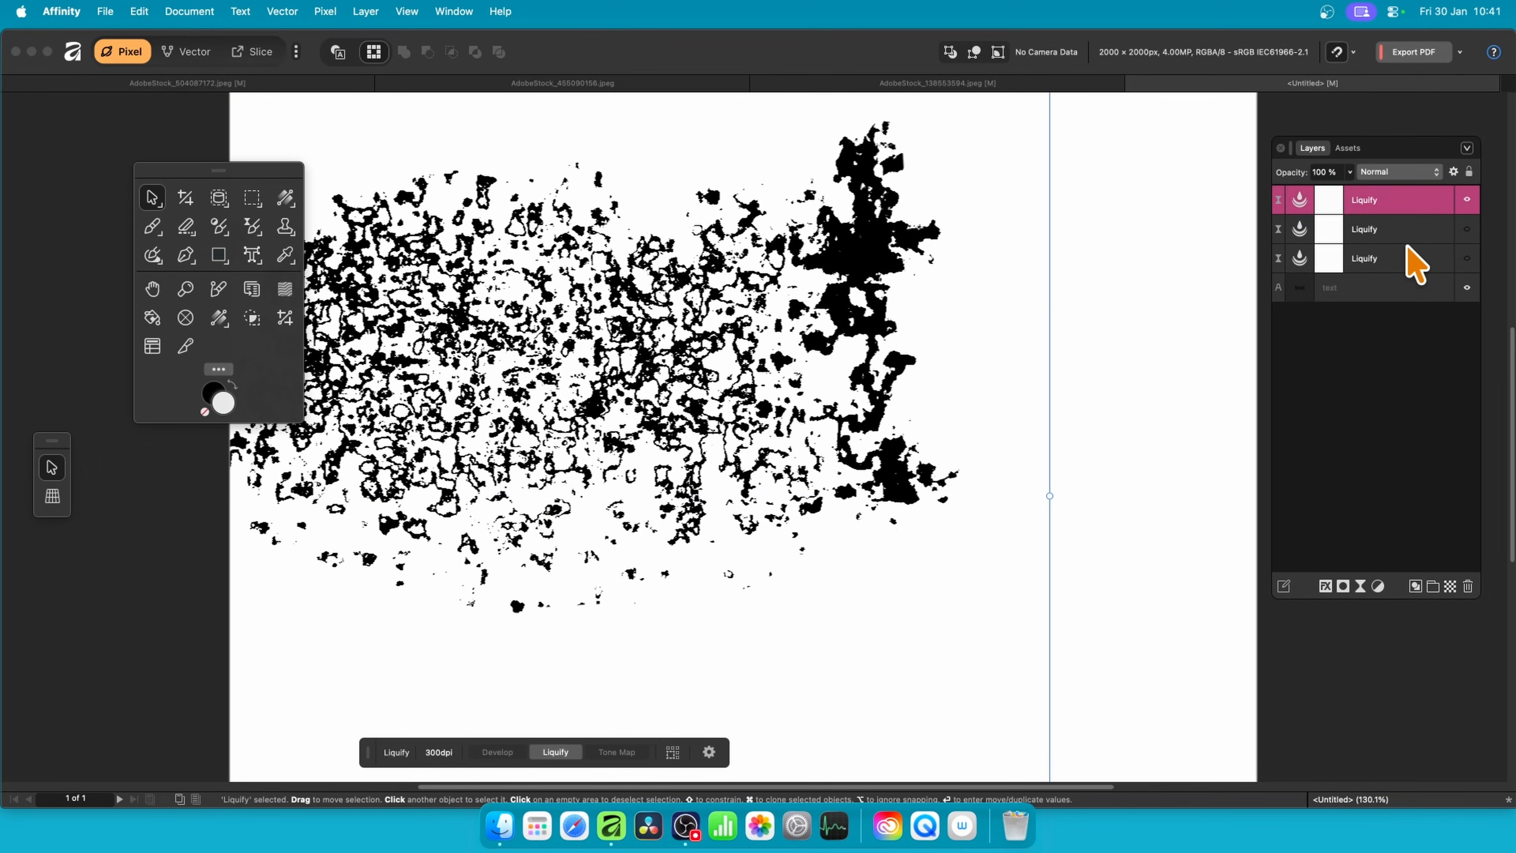
left_click(1410, 255, "shift")
key("Delete")
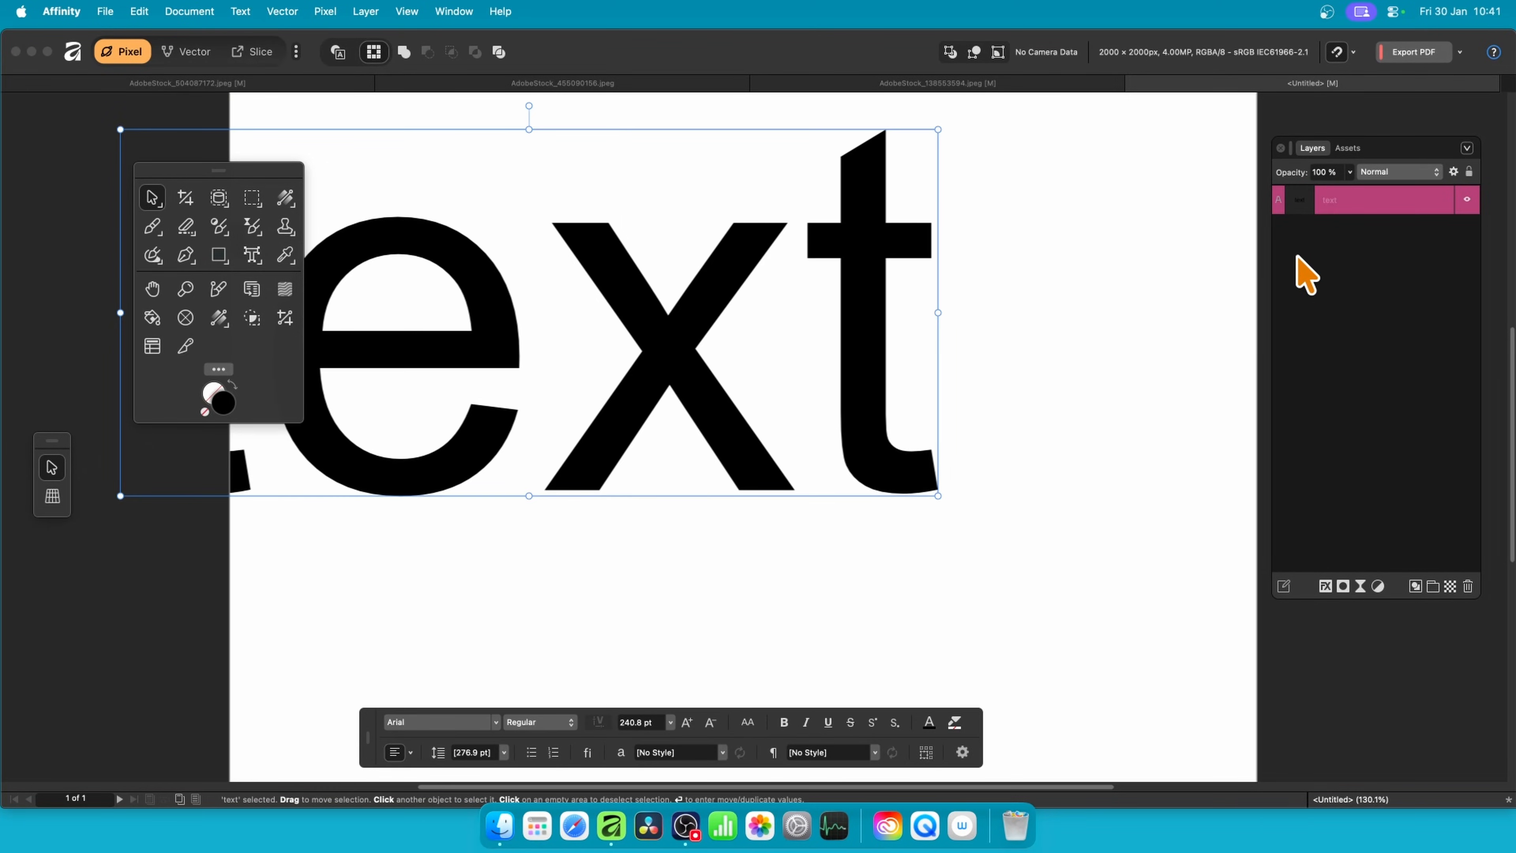
left_click_drag(442, 267, 646, 306)
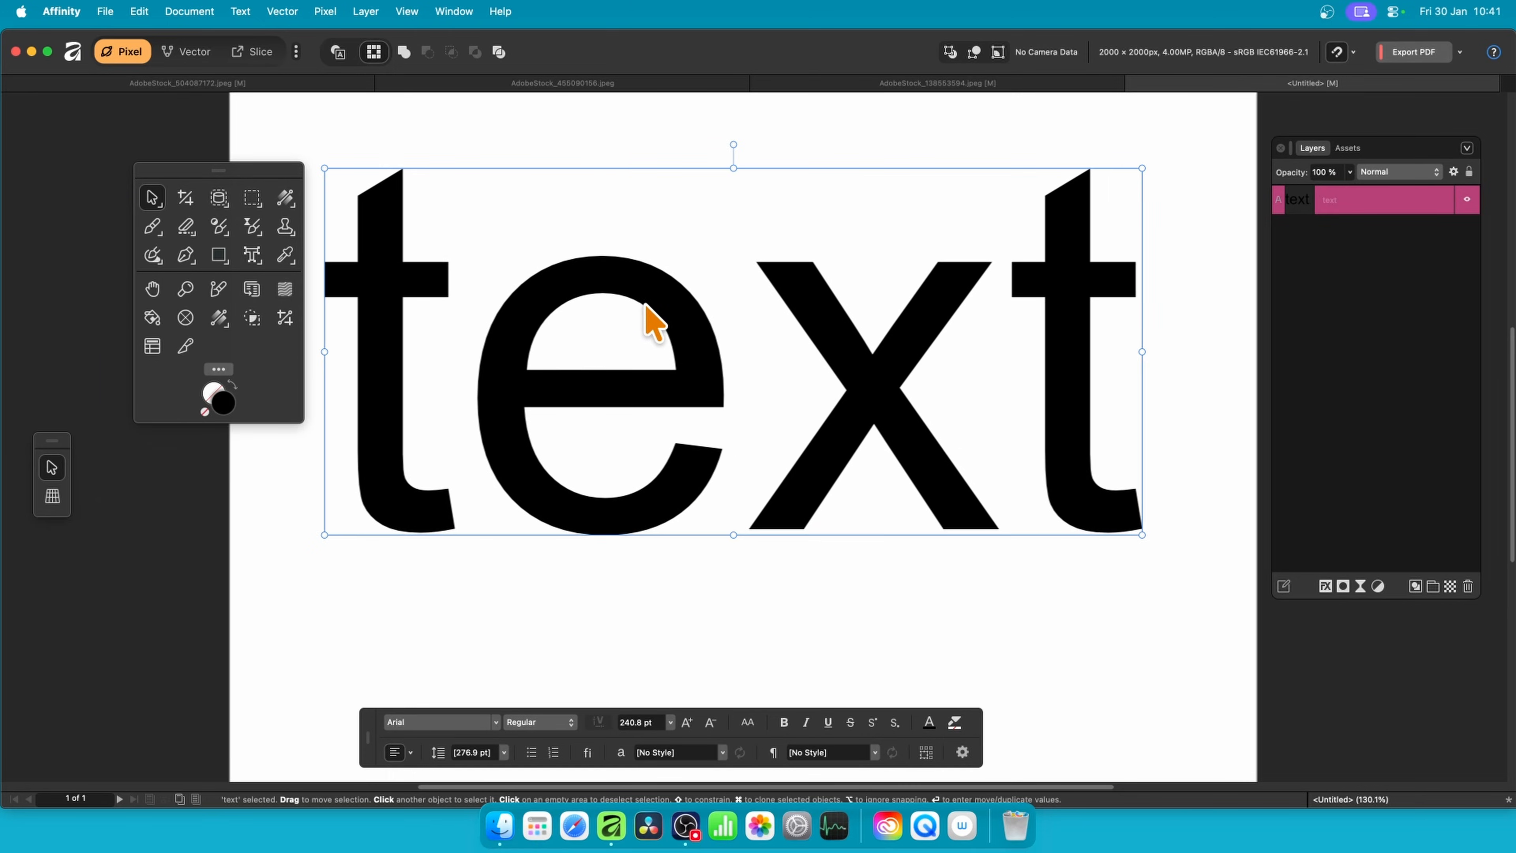
Step: Add the Liquify Bloat 1 asset and a Liquify Turb 1 asset above the text
left_click(1347, 149)
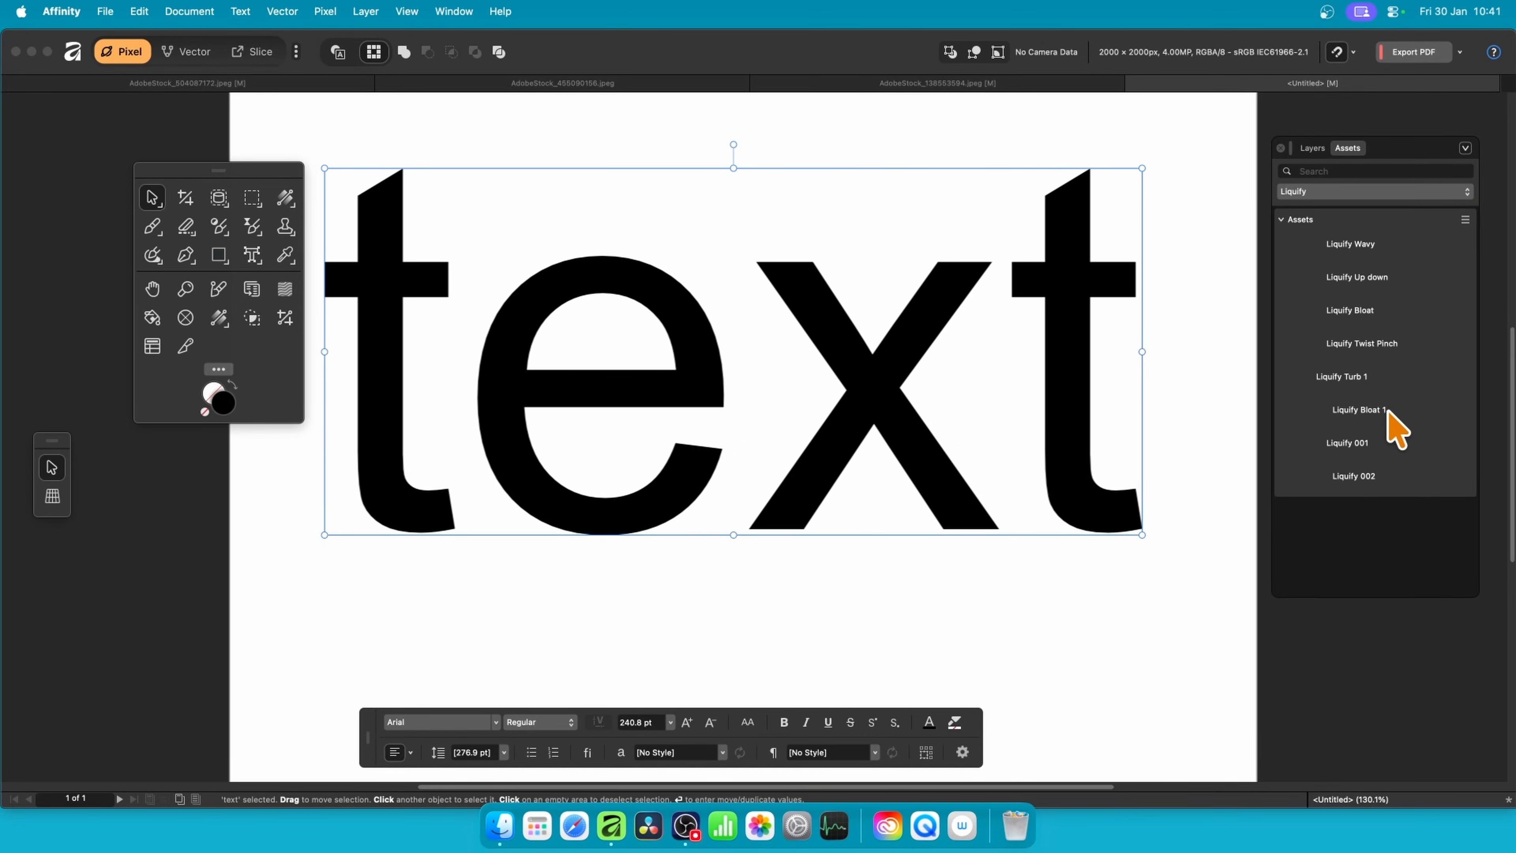
mouse_move(1372, 414)
left_mouse_down()
mouse_move(890, 430)
mouse_move(1107, 414)
mouse_move(339, 488)
mouse_move(1171, 400)
mouse_move(497, 373)
mouse_move(233, 512)
mouse_move(566, 400)
mouse_move(1001, 203)
mouse_move(755, 361)
mouse_move(789, 718)
mouse_move(975, 359)
mouse_move(592, 272)
mouse_move(956, 493)
left_mouse_up()
left_click(1313, 149)
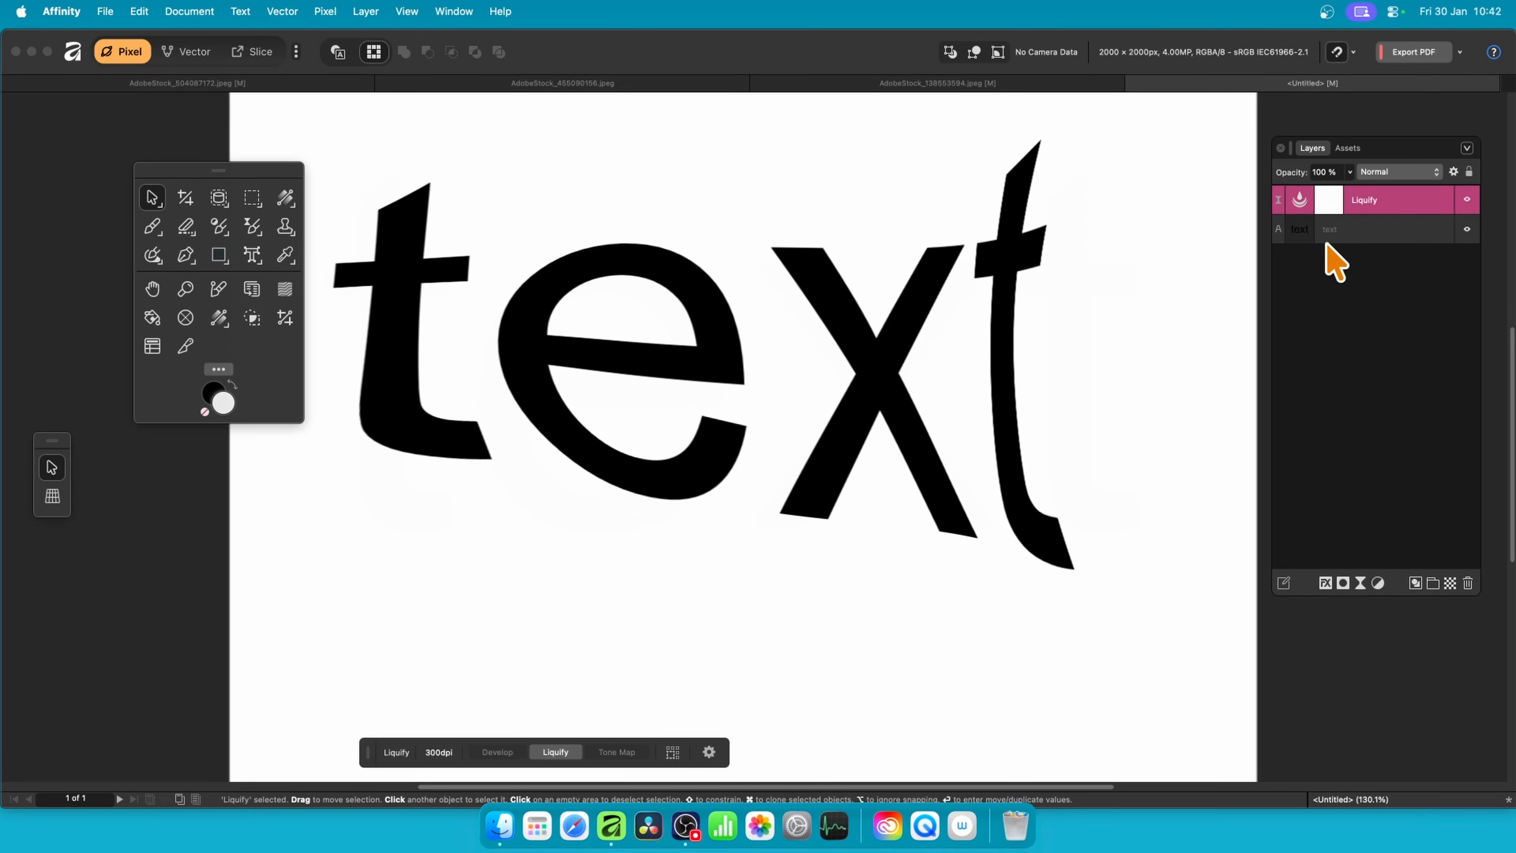
left_click(1349, 149)
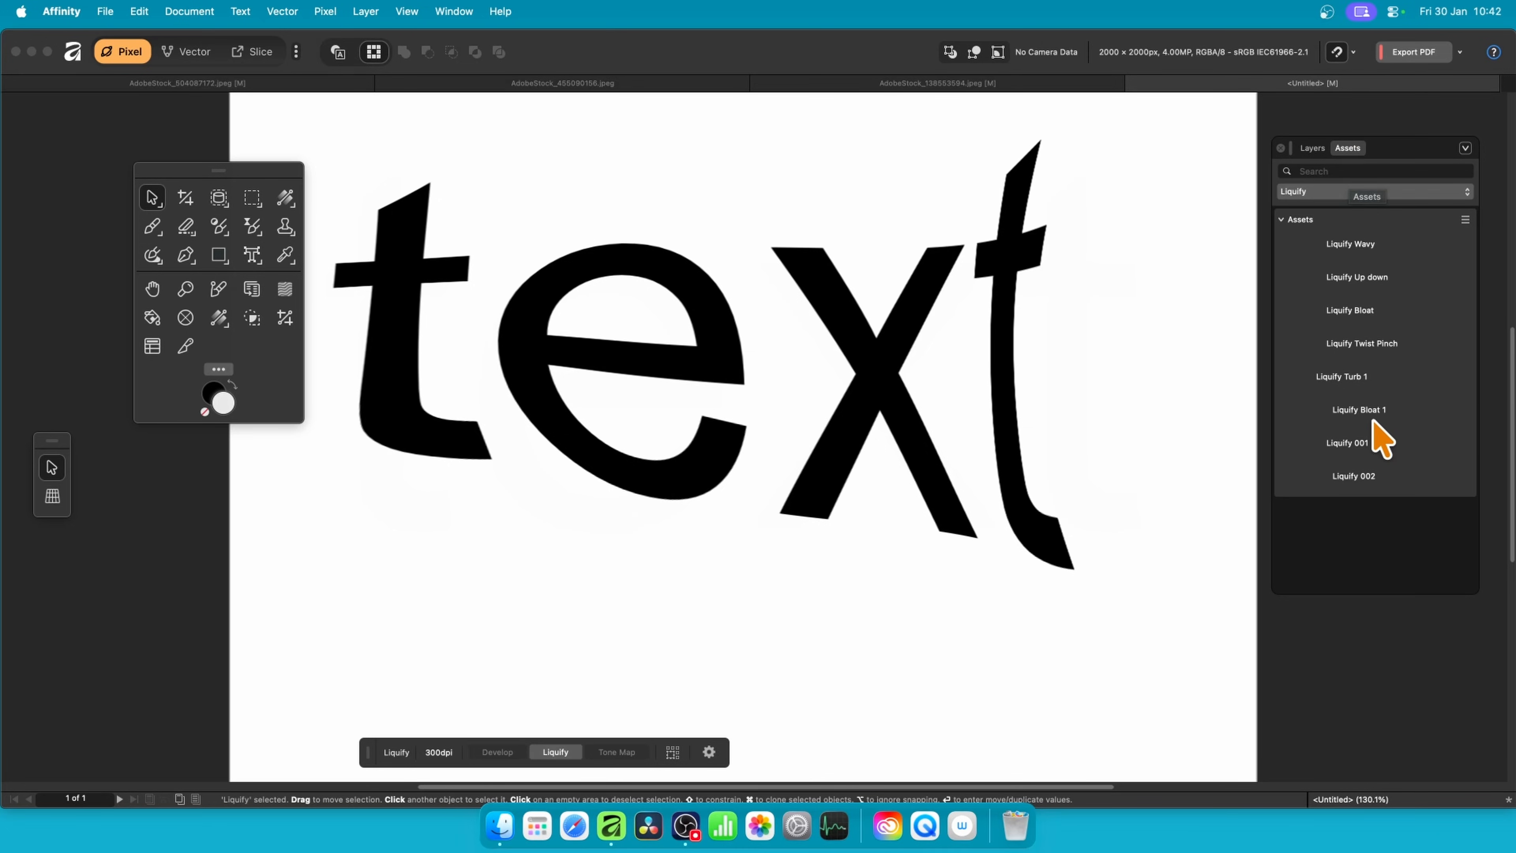
mouse_move(1332, 384)
left_mouse_down()
mouse_move(1192, 359)
mouse_move(789, 450)
mouse_move(451, 628)
mouse_move(657, 657)
mouse_move(964, 425)
mouse_move(1117, 245)
mouse_move(1212, 179)
mouse_move(1010, 466)
mouse_move(467, 594)
mouse_move(360, 654)
mouse_move(803, 612)
mouse_move(1225, 782)
mouse_move(1450, 794)
mouse_move(1036, 545)
mouse_move(575, 345)
mouse_move(436, 264)
mouse_move(436, 248)
mouse_move(451, 298)
mouse_move(640, 267)
mouse_move(907, 65)
mouse_move(951, 111)
left_mouse_up()
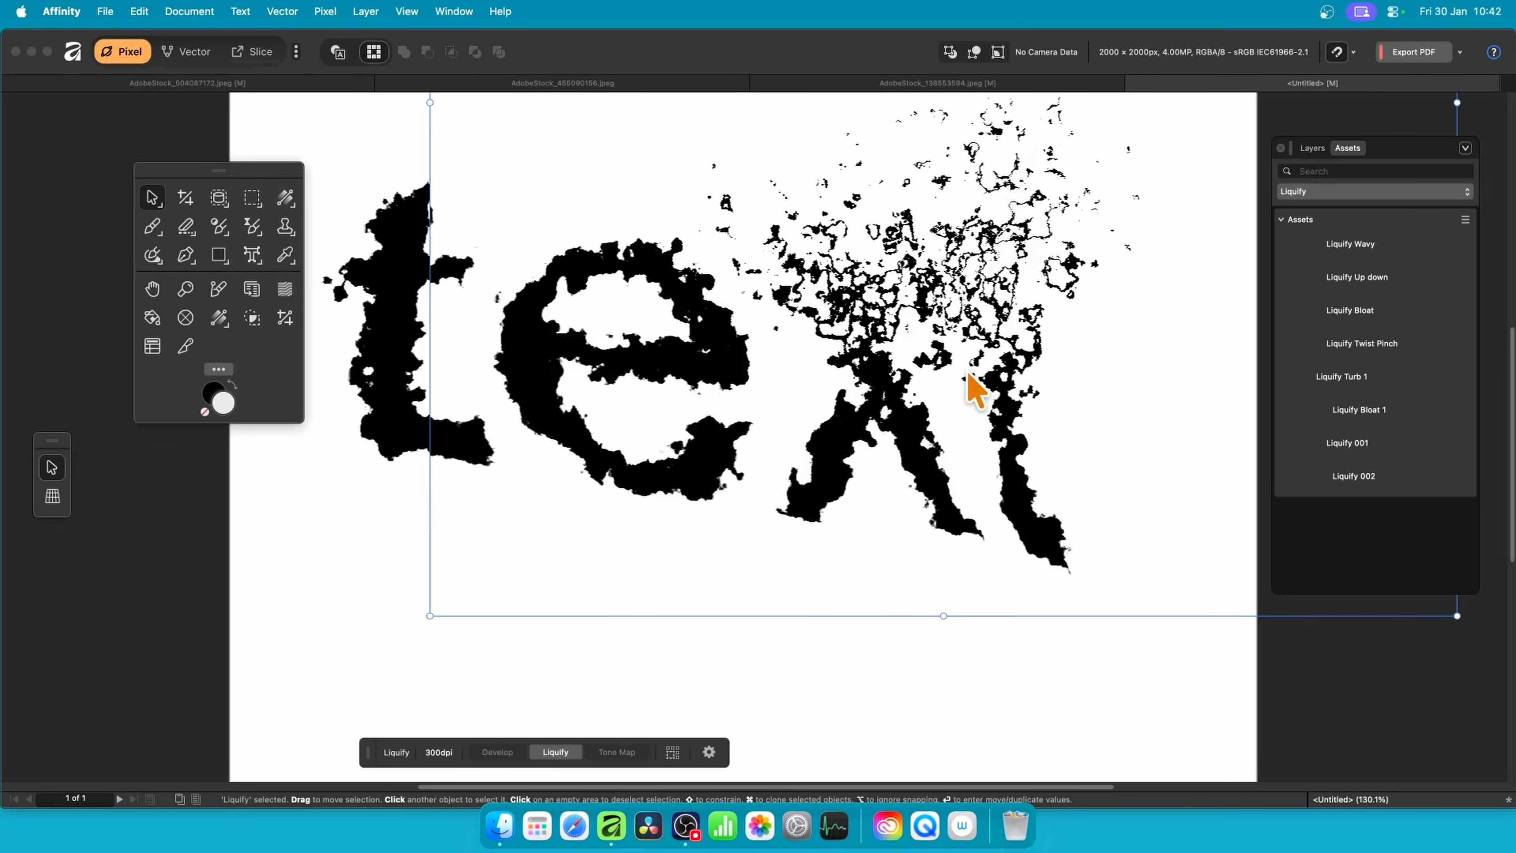
Step: Reposition the Liquify Turb 1 filter and shrink it over the last two letters of the text, showing the layer stack
mouse_move(1040, 242)
left_mouse_down()
mouse_move(604, 603)
mouse_move(525, 694)
mouse_move(608, 773)
left_mouse_up()
mouse_move(667, 477)
left_mouse_down()
mouse_move(701, 654)
mouse_move(778, 728)
mouse_move(803, 630)
mouse_move(772, 586)
mouse_move(887, 494)
mouse_move(1071, 304)
left_mouse_up()
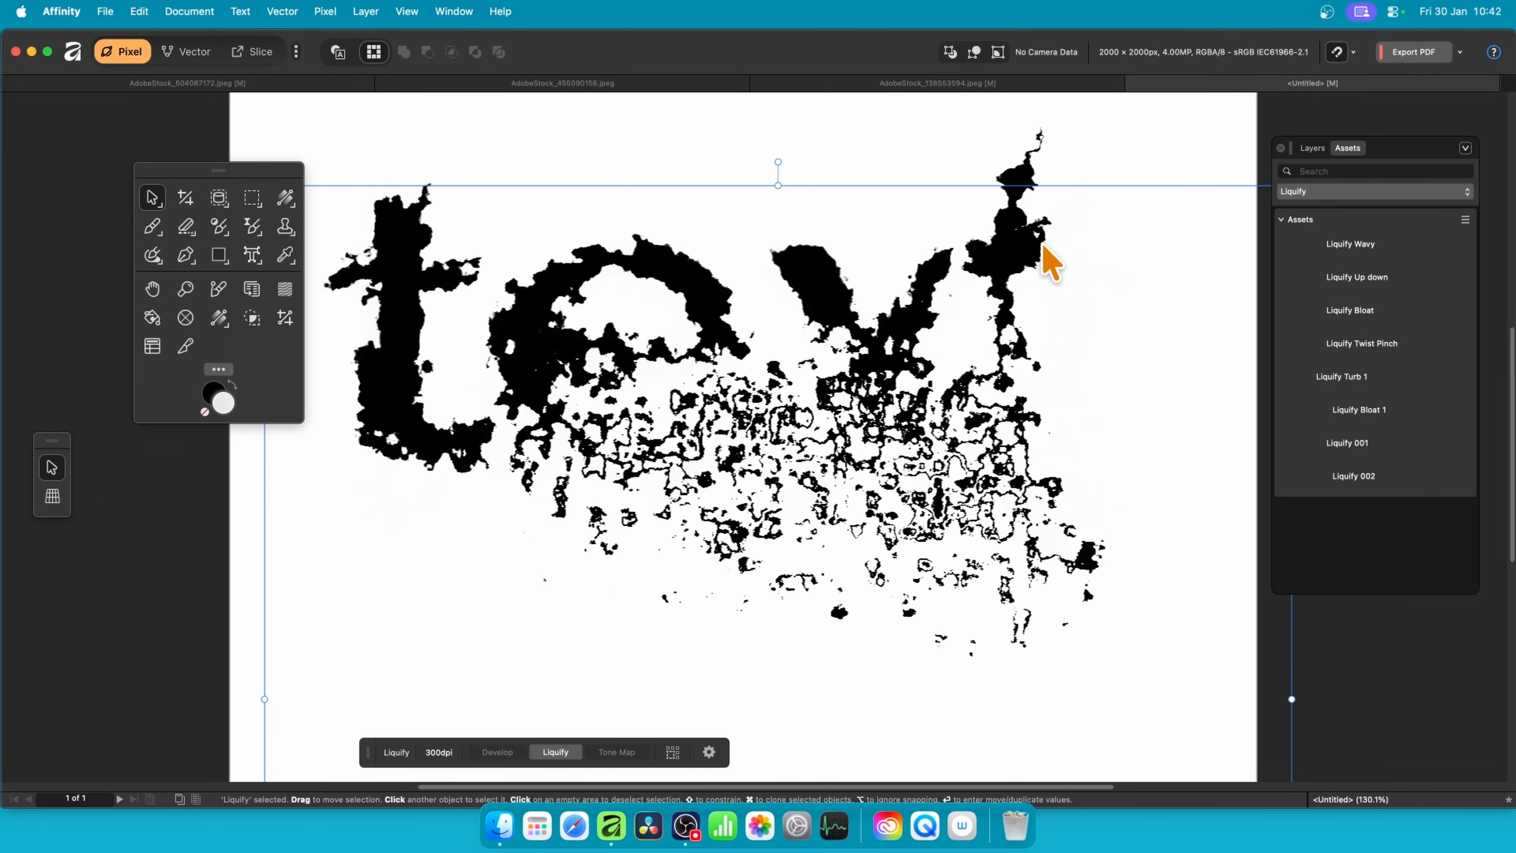
left_click_drag(836, 311, 1064, 257)
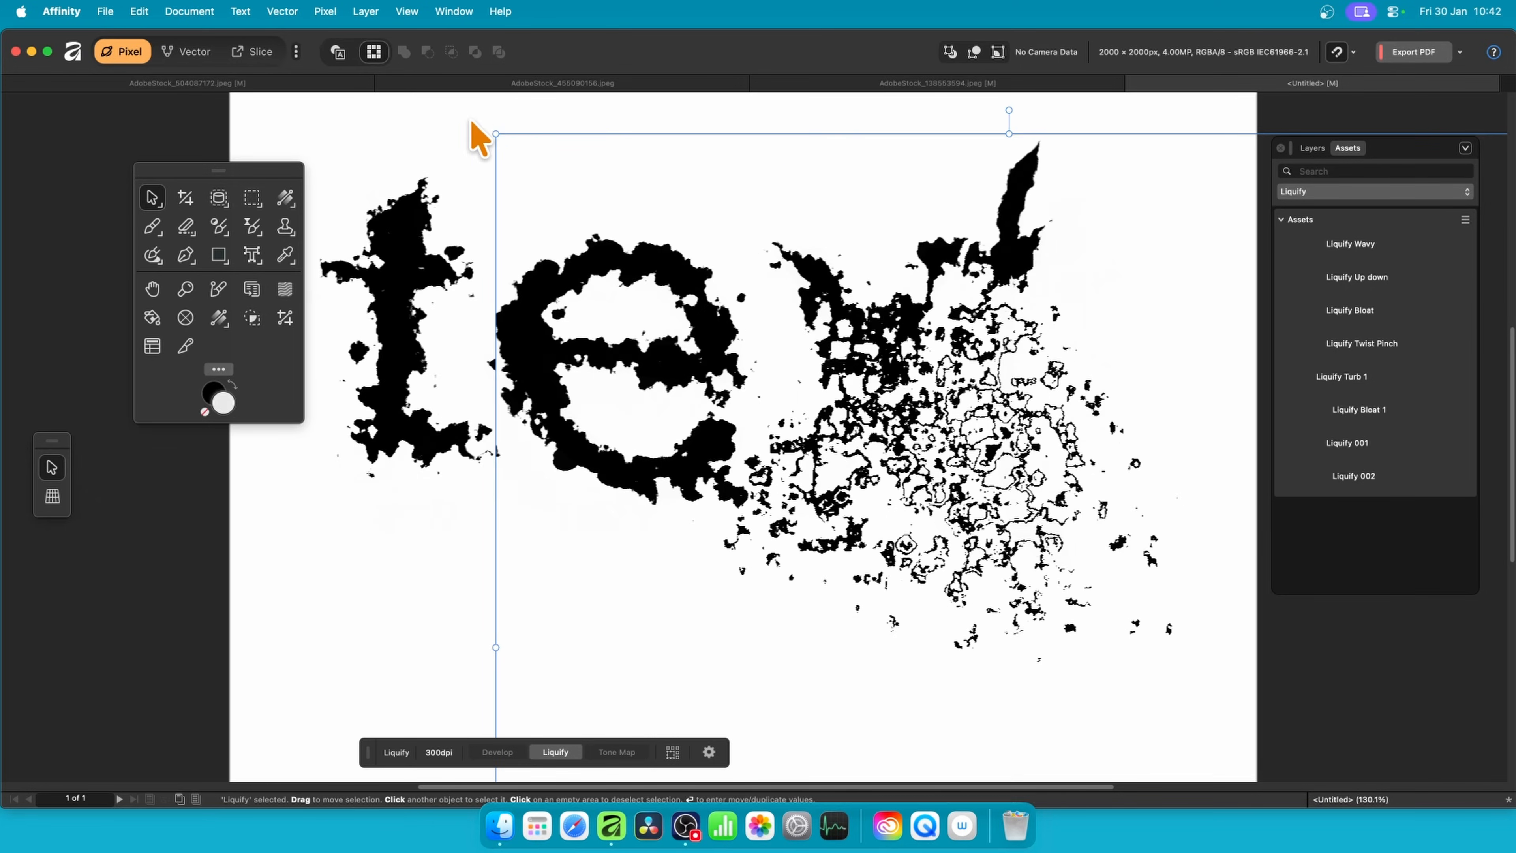
mouse_move(501, 134)
left_mouse_down()
mouse_move(636, 221)
mouse_move(1000, 545)
mouse_move(991, 567)
left_mouse_up()
mouse_move(1168, 608)
left_mouse_down()
mouse_move(971, 366)
mouse_move(866, 312)
mouse_move(958, 281)
mouse_move(1037, 224)
left_mouse_up()
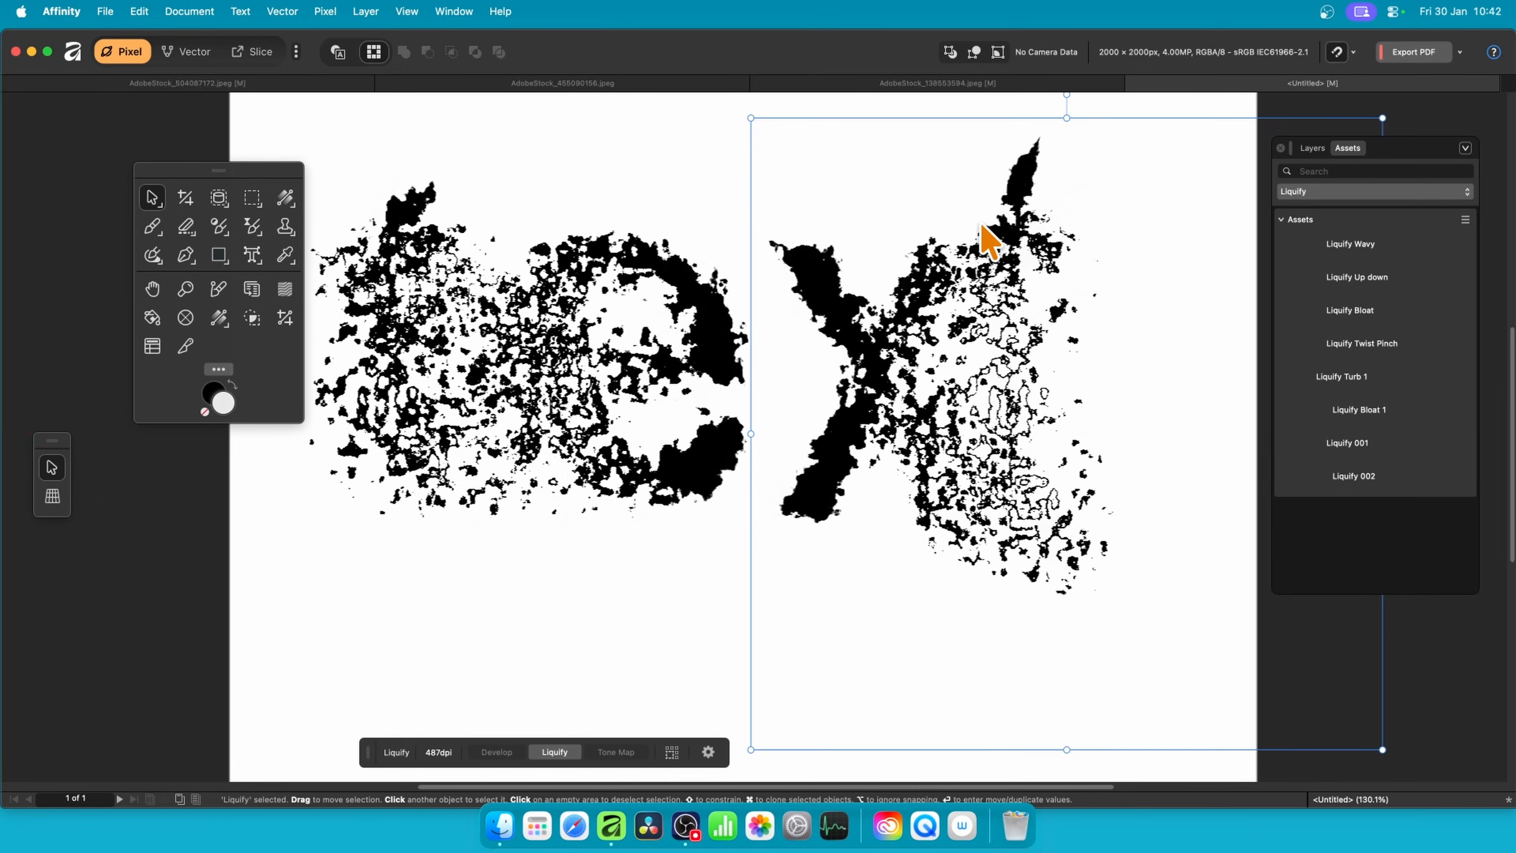
mouse_move(750, 118)
left_mouse_down()
mouse_move(962, 298)
mouse_move(1039, 450)
mouse_move(934, 392)
left_mouse_up()
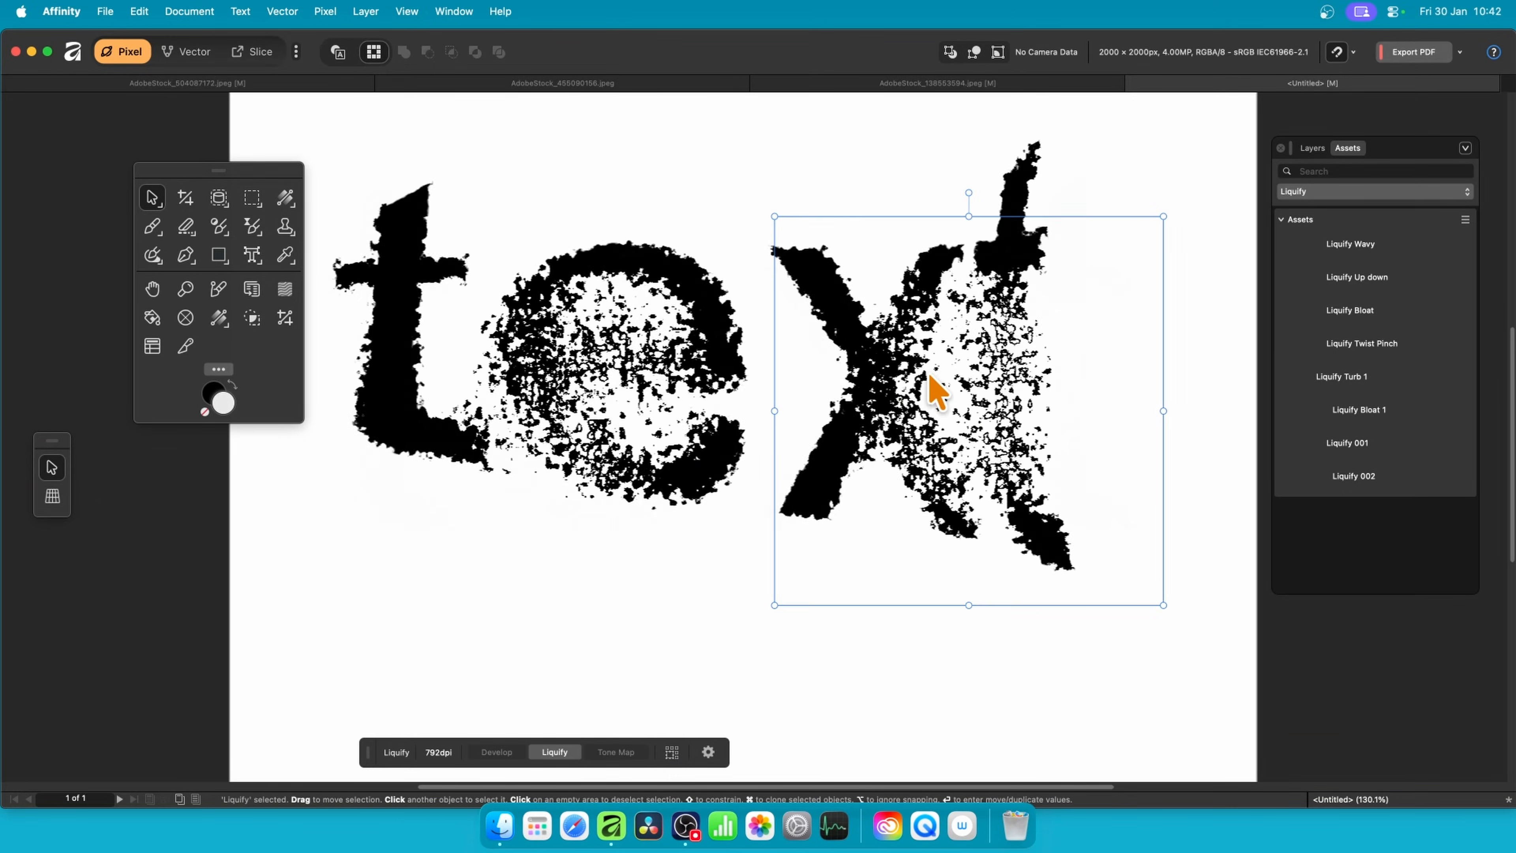
left_click(1313, 148)
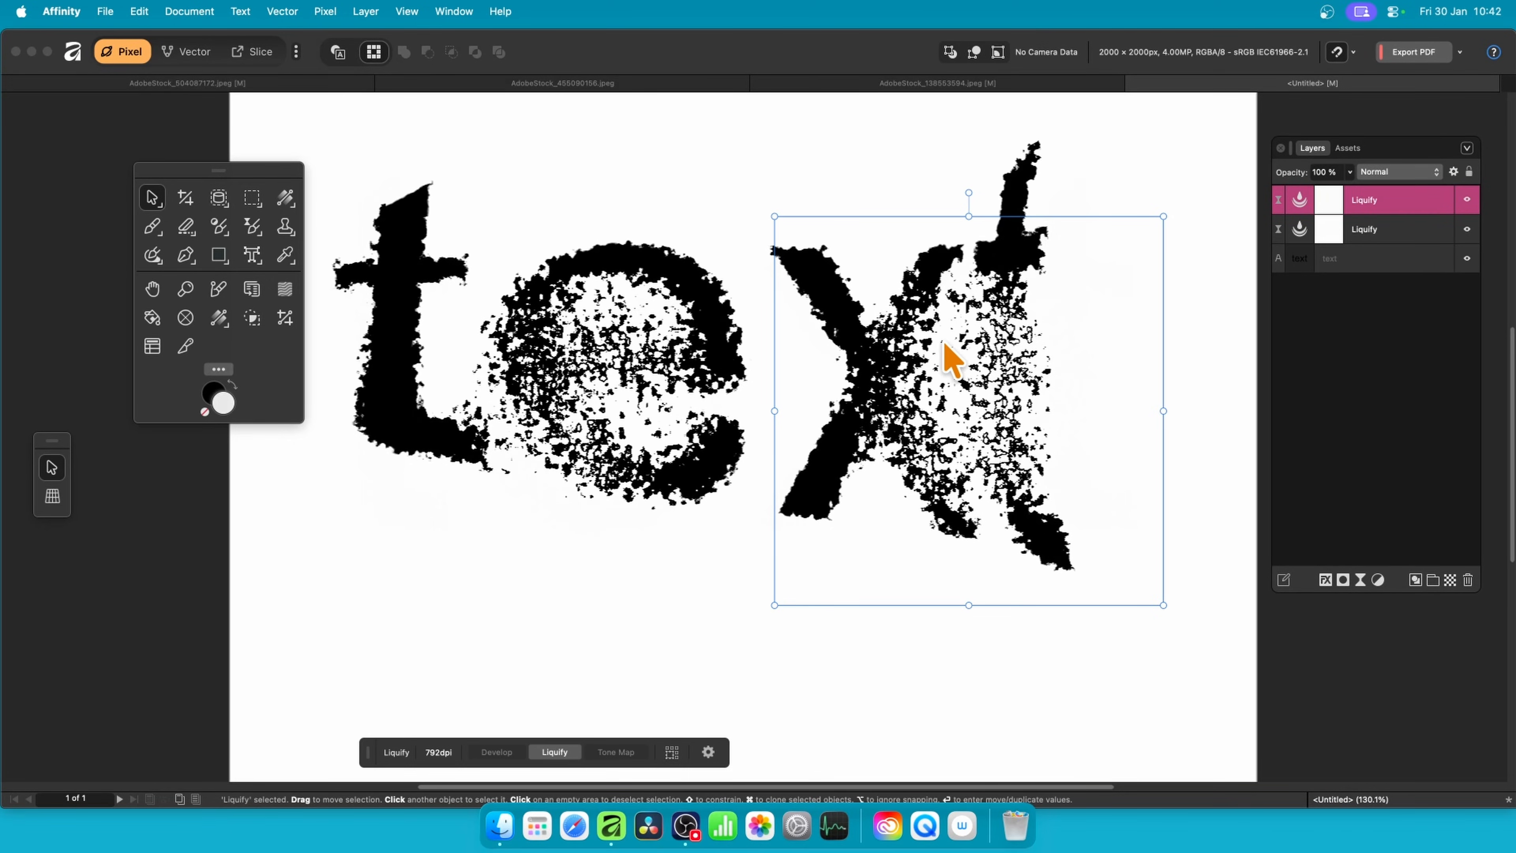
Step: Duplicate the top Liquify filter and move the copy below the "e" and "x" of the text
right_click(1400, 218)
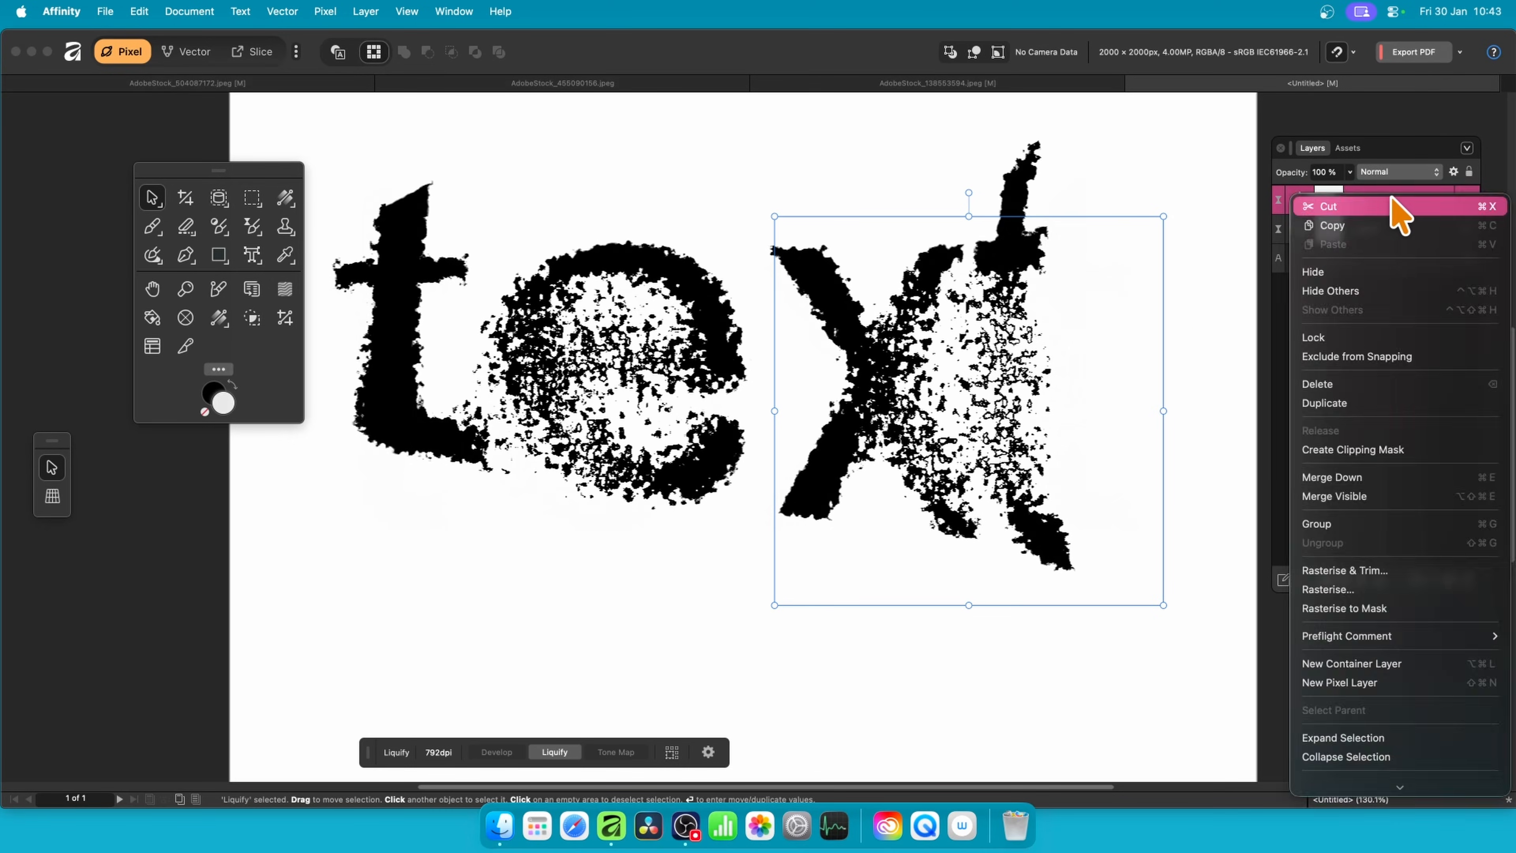
left_click(1362, 418)
mouse_move(910, 346)
left_mouse_down()
mouse_move(702, 500)
mouse_move(664, 566)
mouse_move(550, 614)
left_mouse_up()
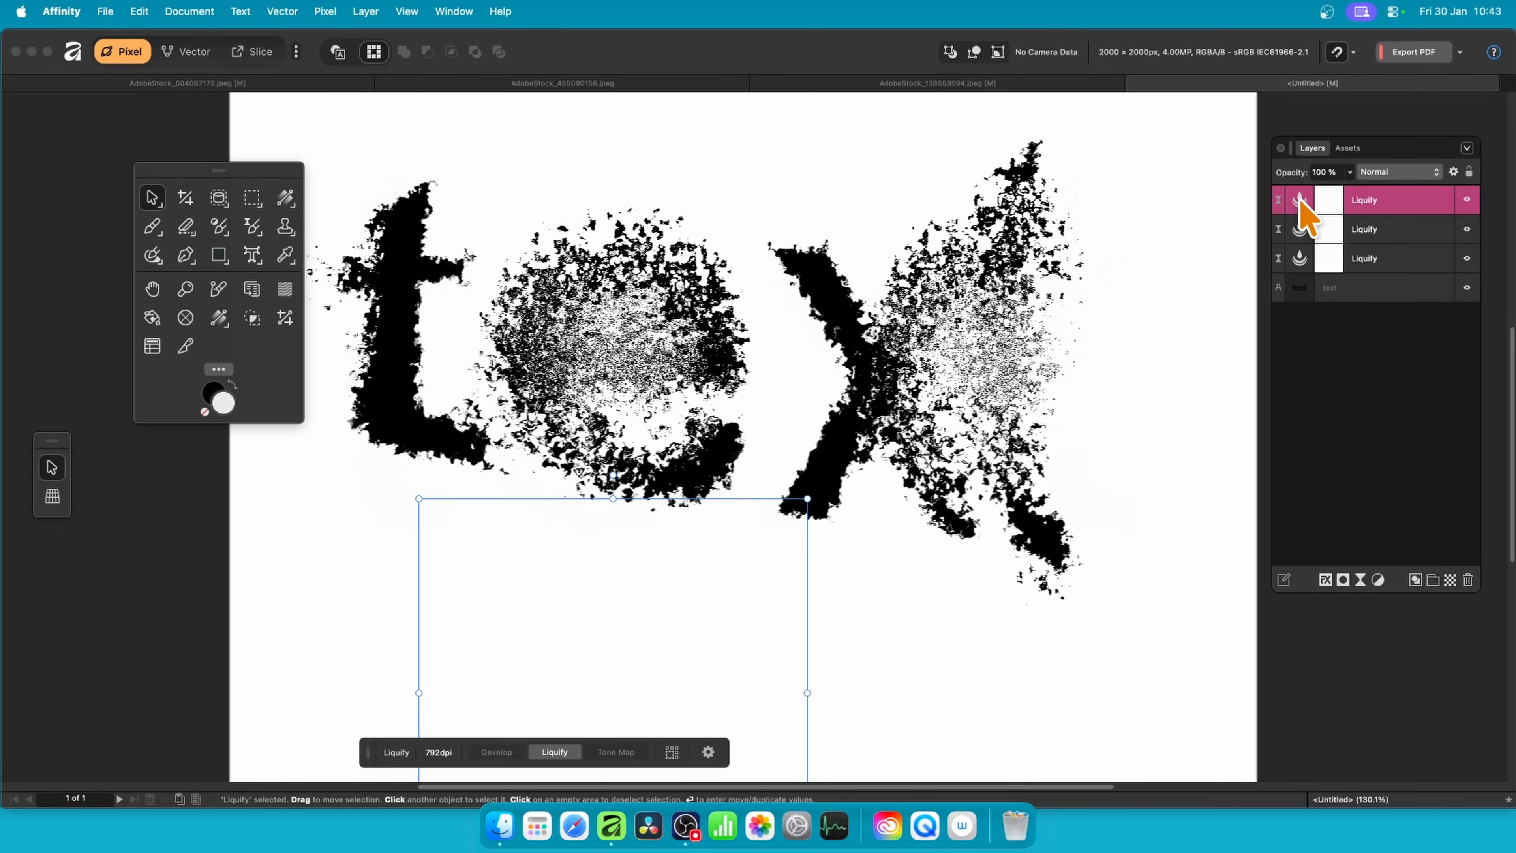
Step: Edit the duplicated Liquify filter's mesh, pushing pixels forward near the first and last letters, and finish the Liquify edit
left_click(1300, 202)
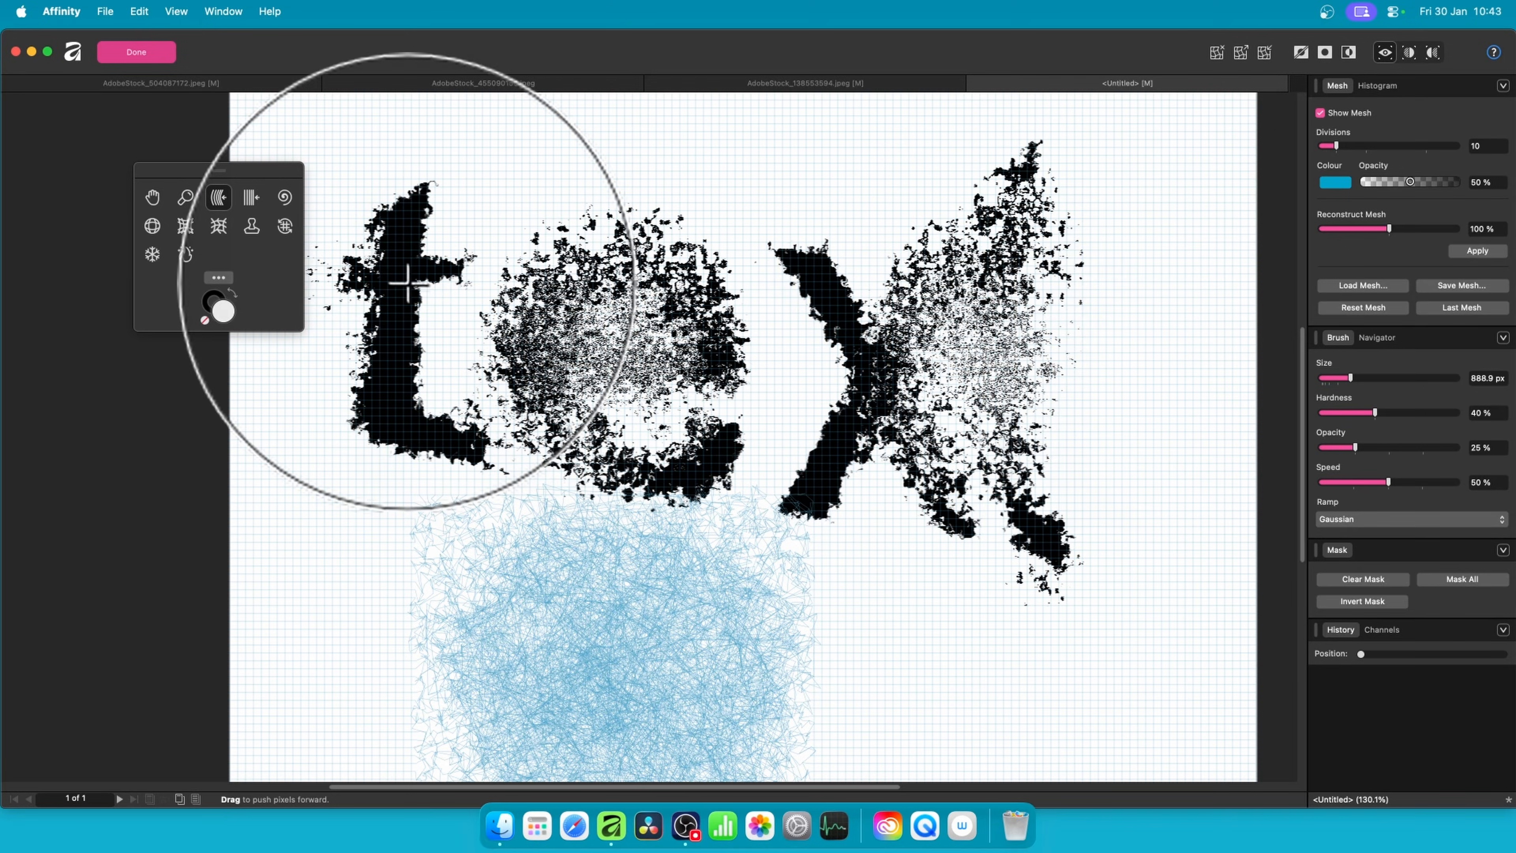
left_click_drag(407, 281, 370, 225)
left_click(1040, 363)
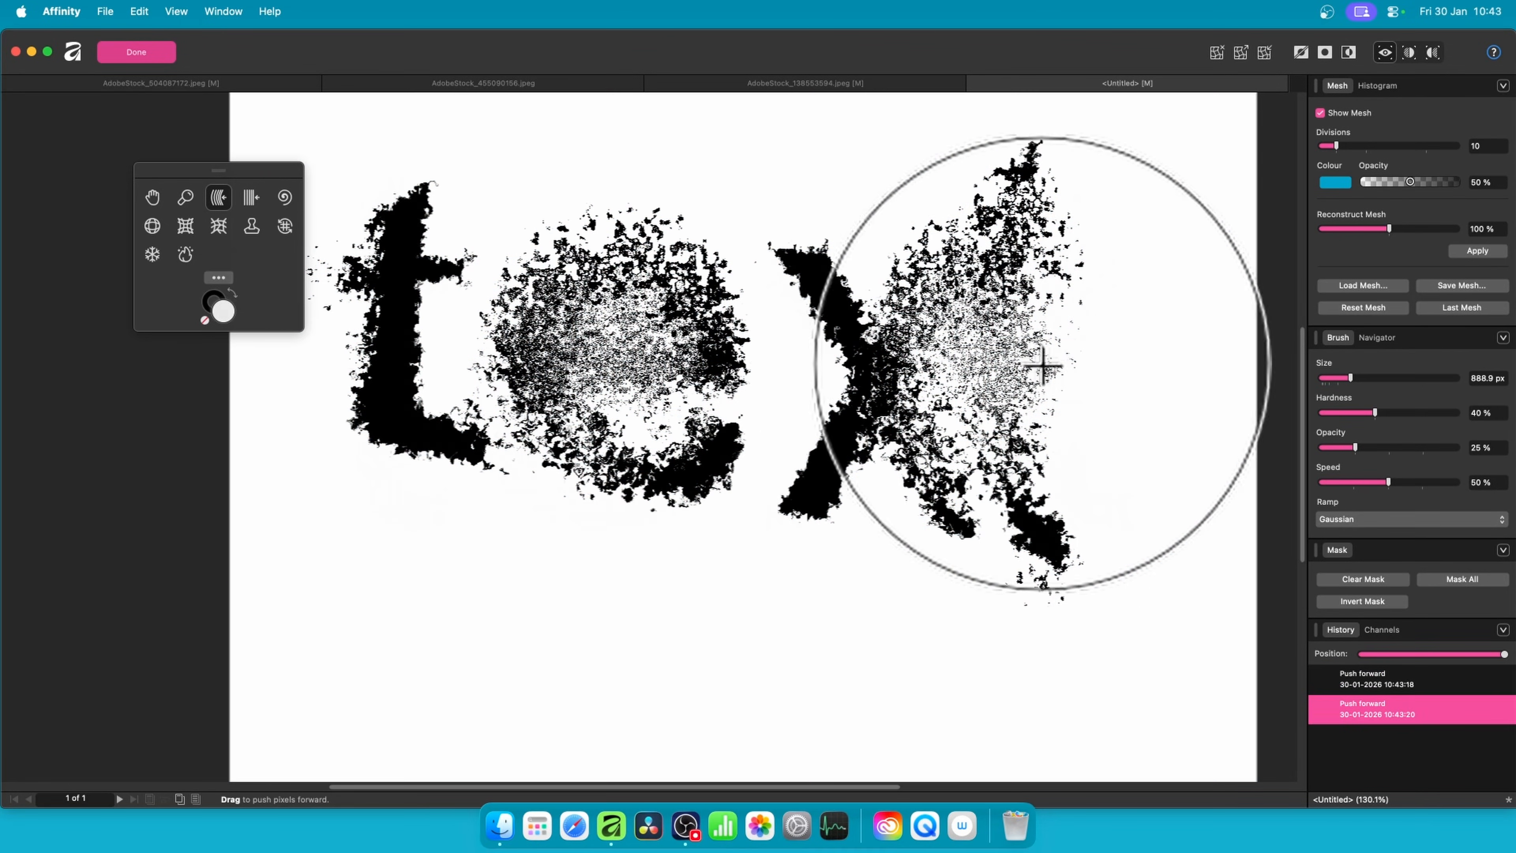
left_click(160, 57)
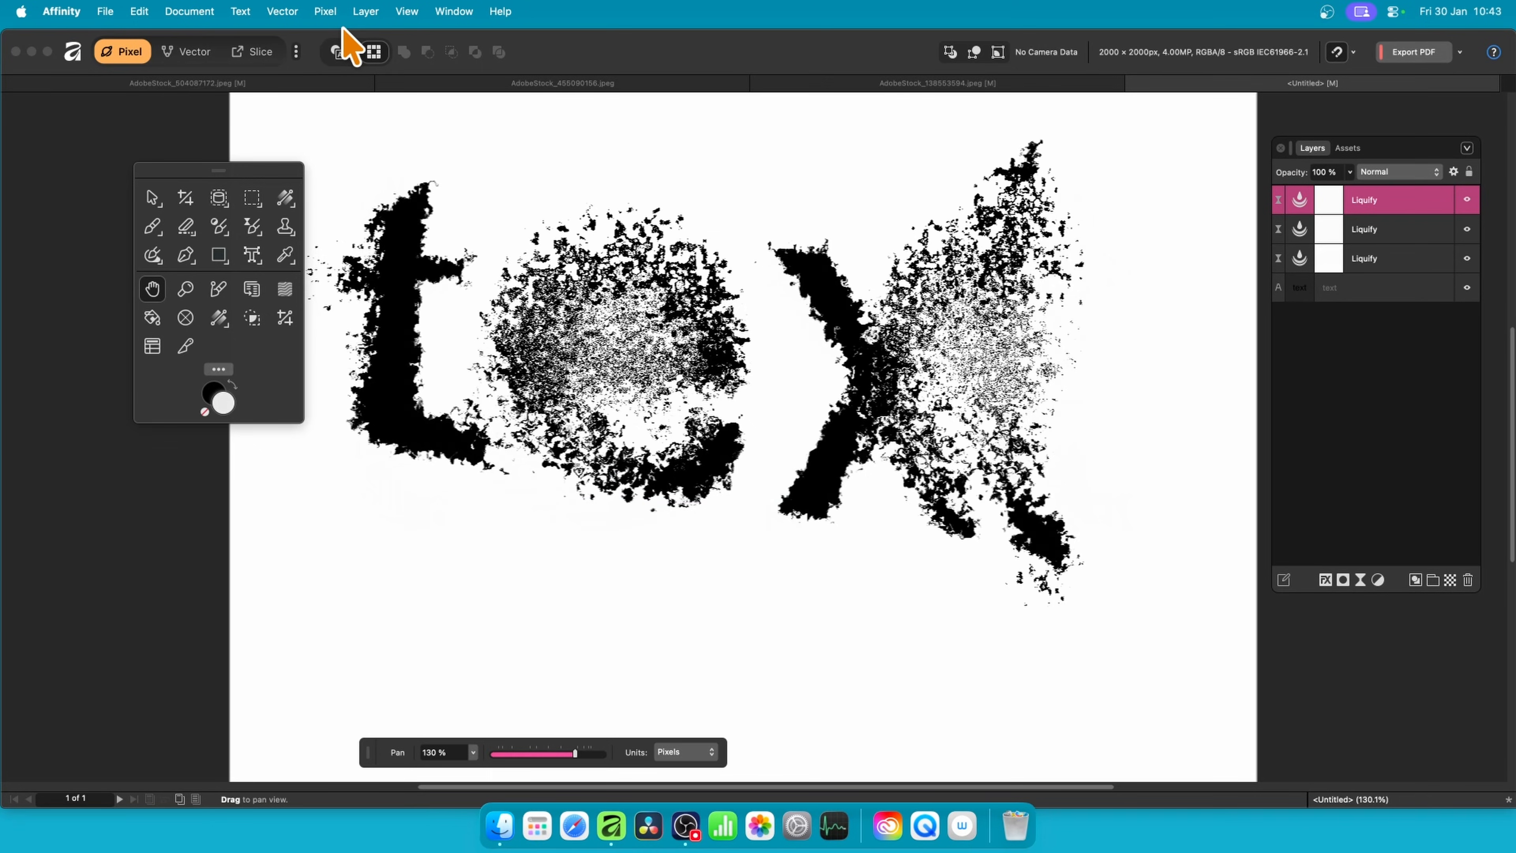
Step: Toggle the visibility of the three Liquify filters above the text one at a time to compare their effects
left_click(1346, 149)
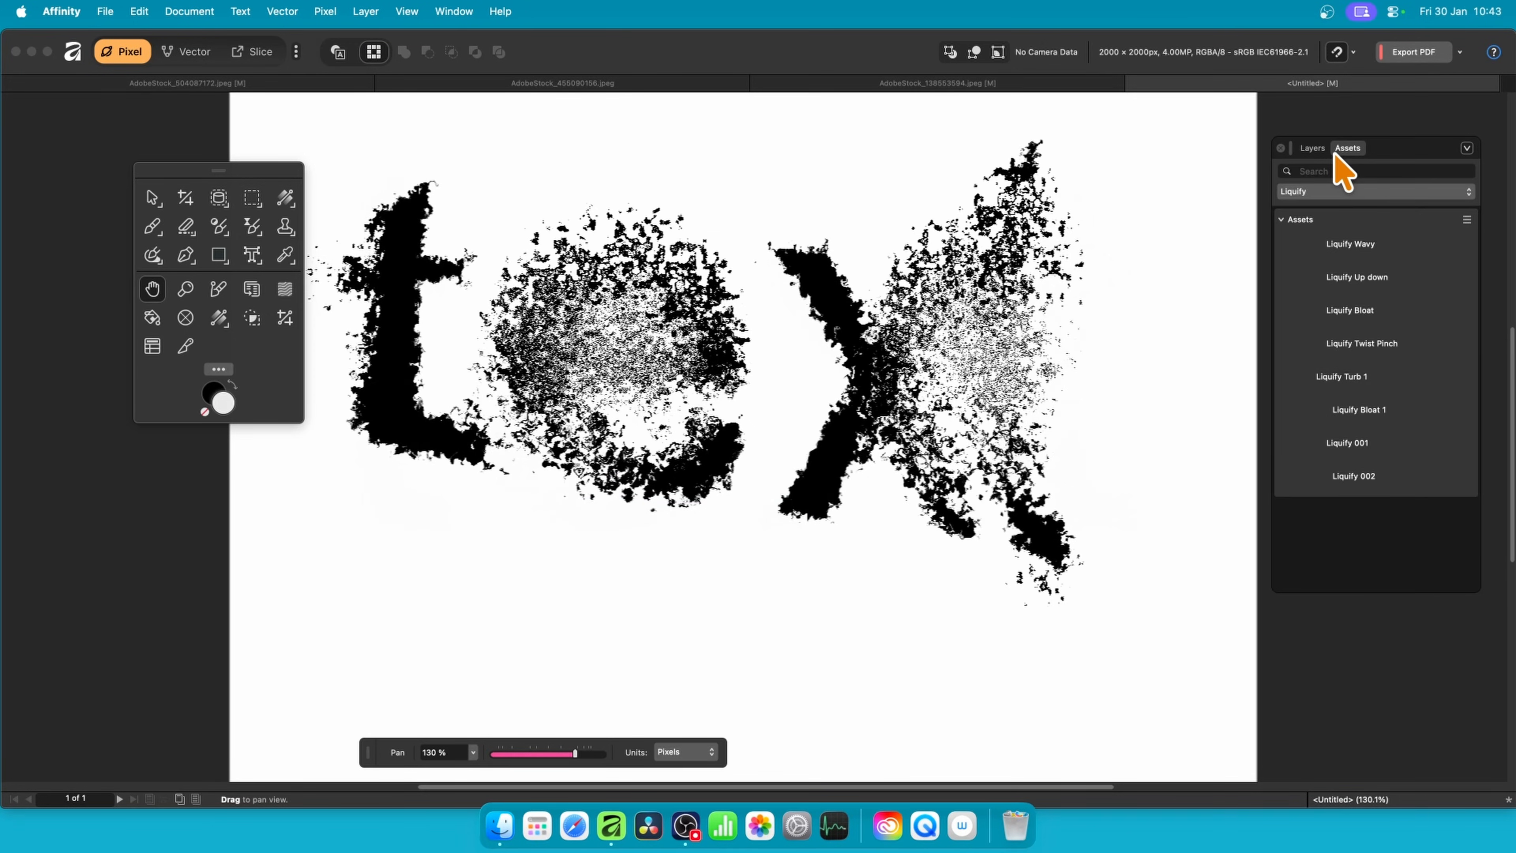
left_click(1311, 149)
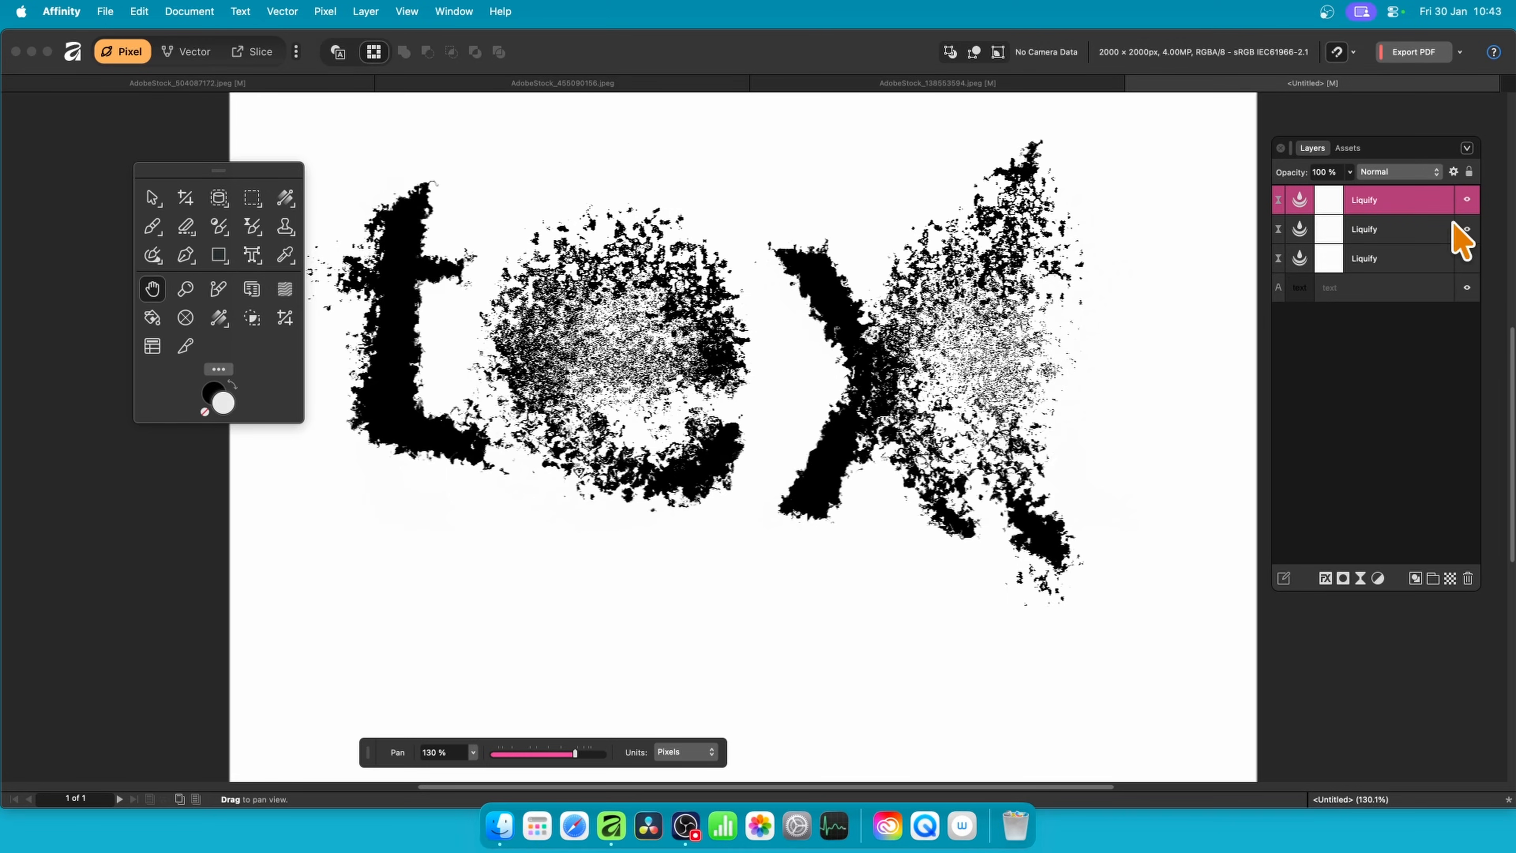
left_click(1468, 202)
left_click(1467, 201)
left_click(1467, 259)
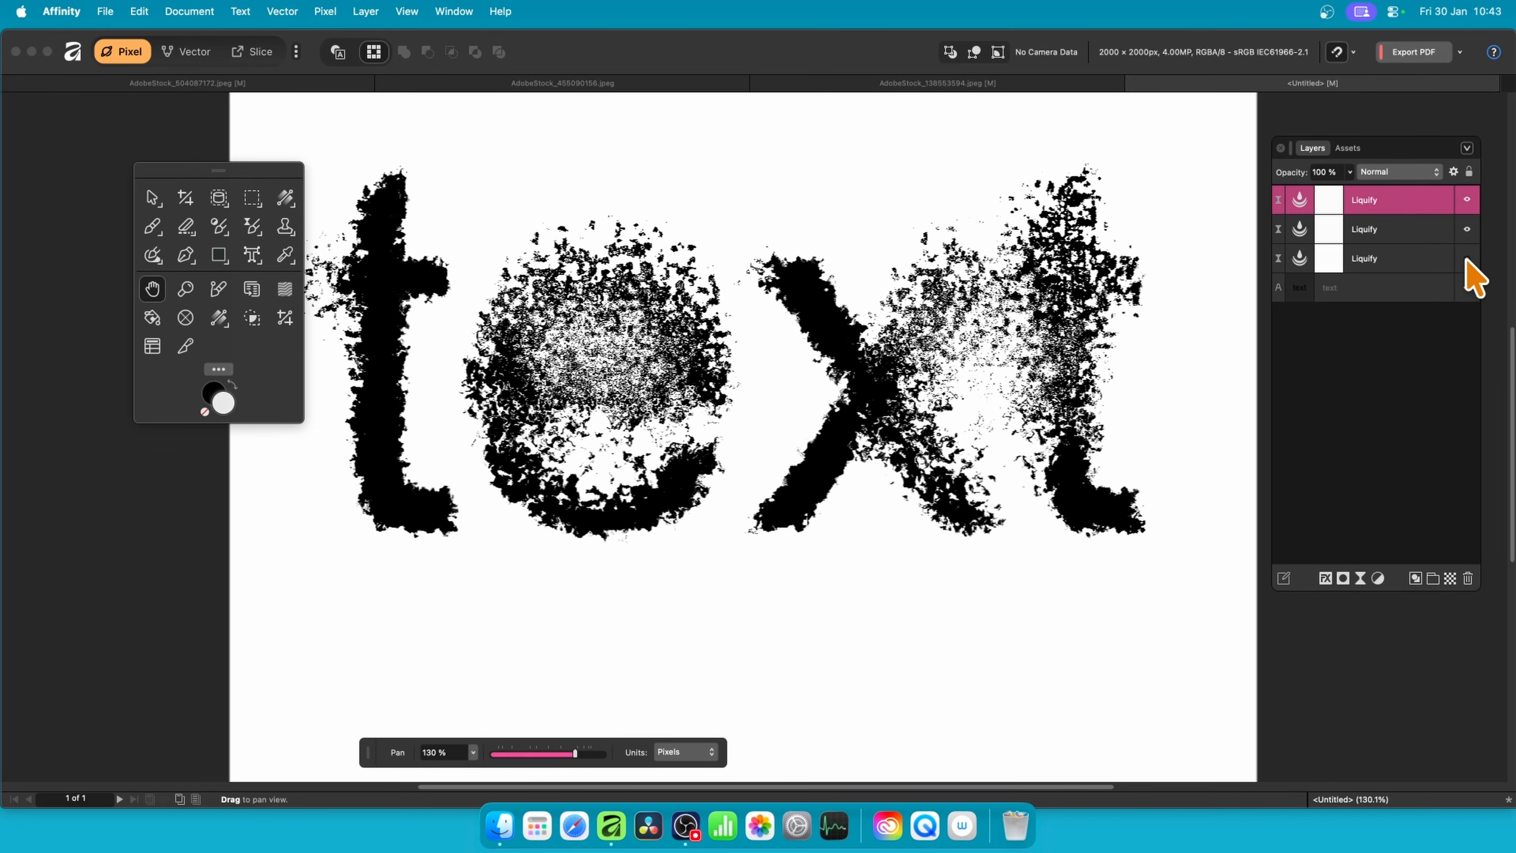
left_click(1467, 259)
left_click(1467, 230)
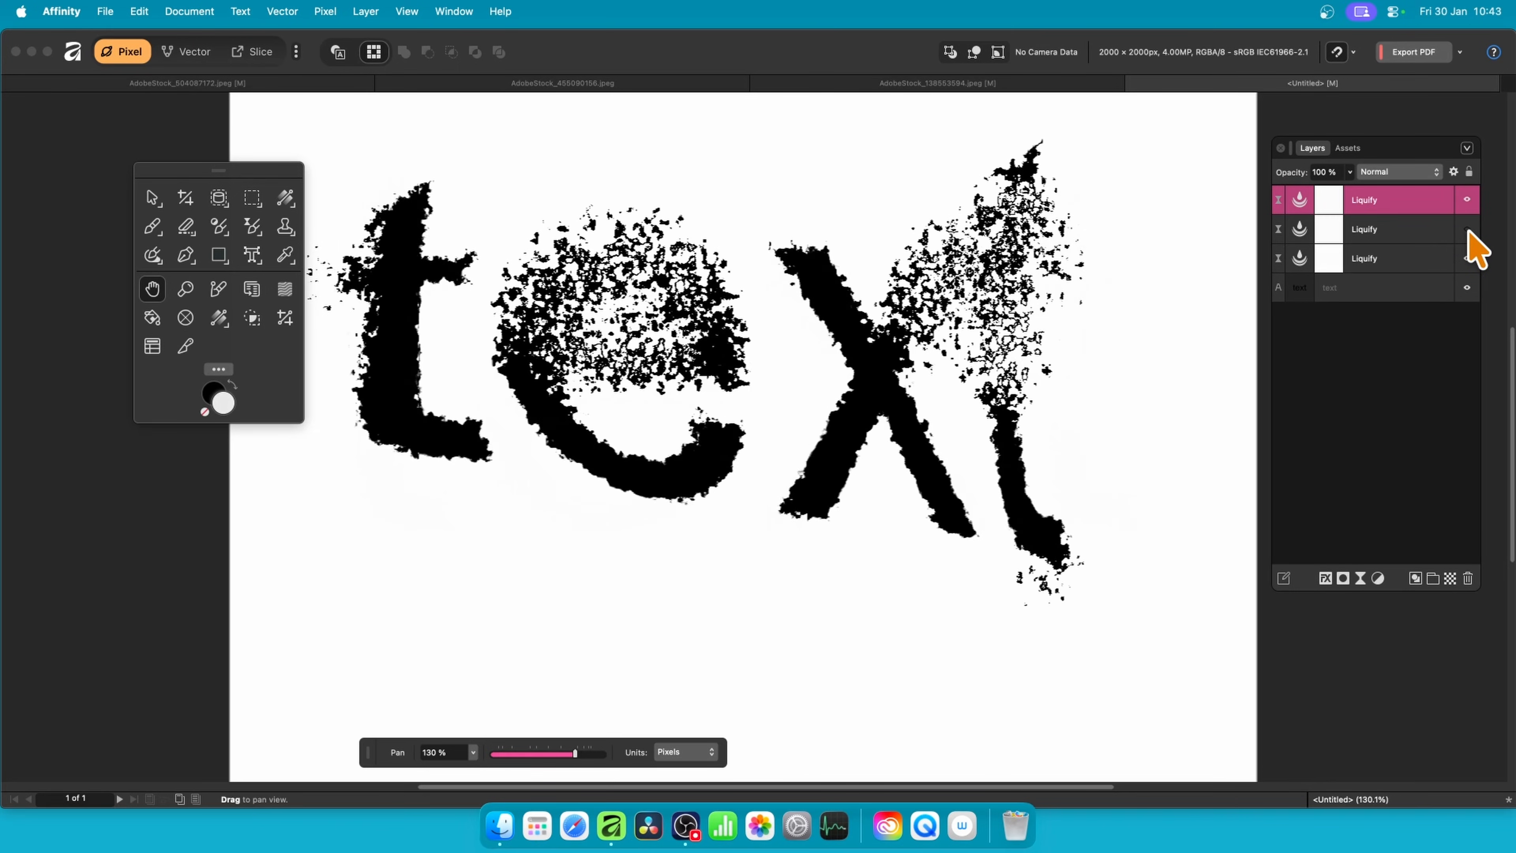
left_click(1467, 229)
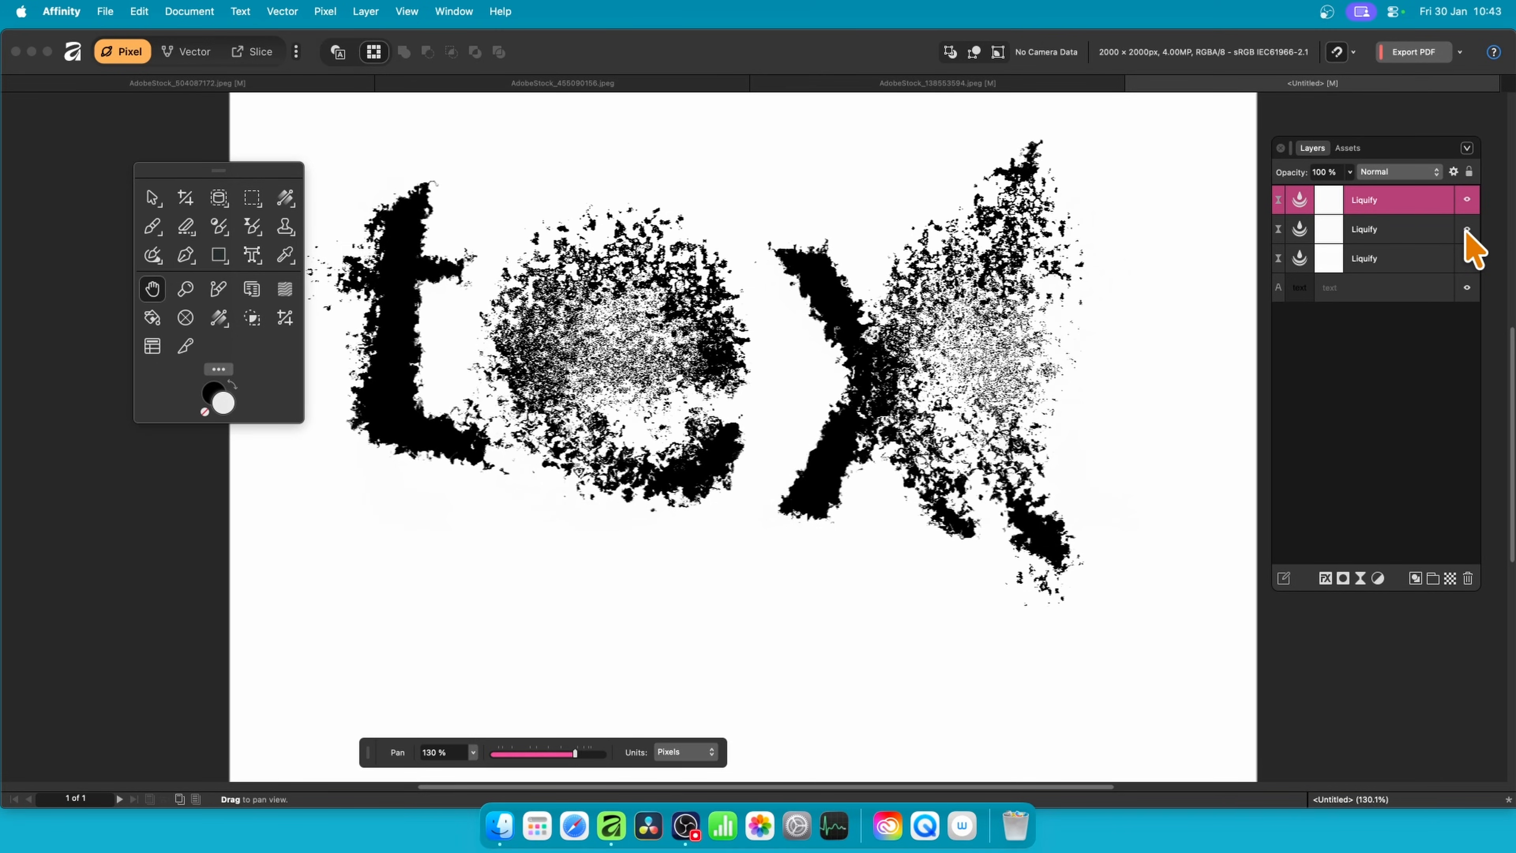
Step: Try nesting all three Liquify filters inside the text layer, undo it, and attach them to the text layer's thumbnail as masks instead
left_click(1392, 262, "shift")
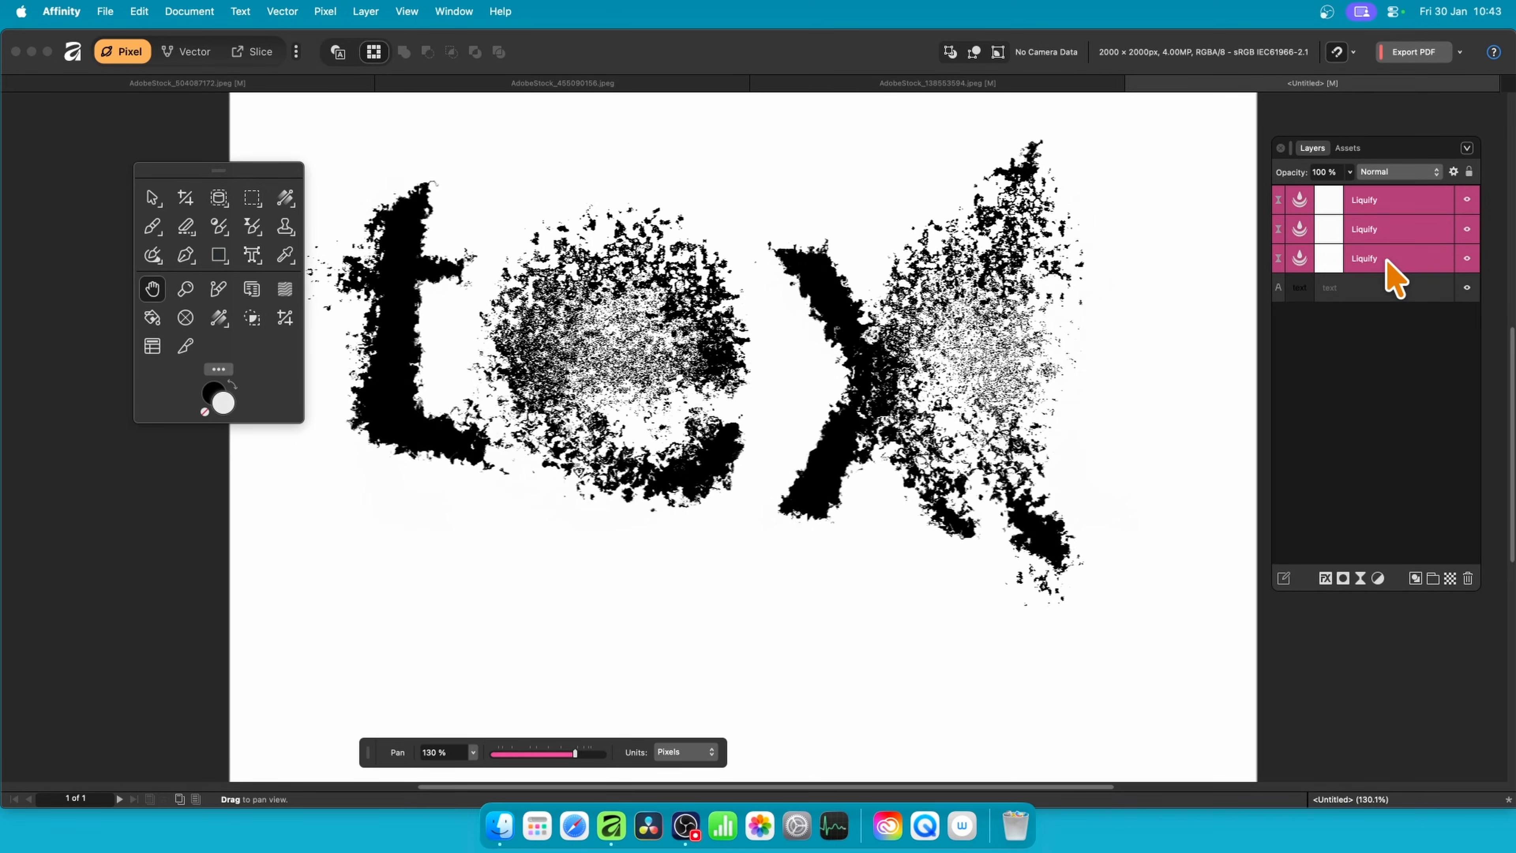
mouse_move(1385, 258)
left_mouse_down()
mouse_move(1381, 293)
mouse_move(1395, 284)
mouse_move(1286, 302)
mouse_move(1380, 288)
left_mouse_up()
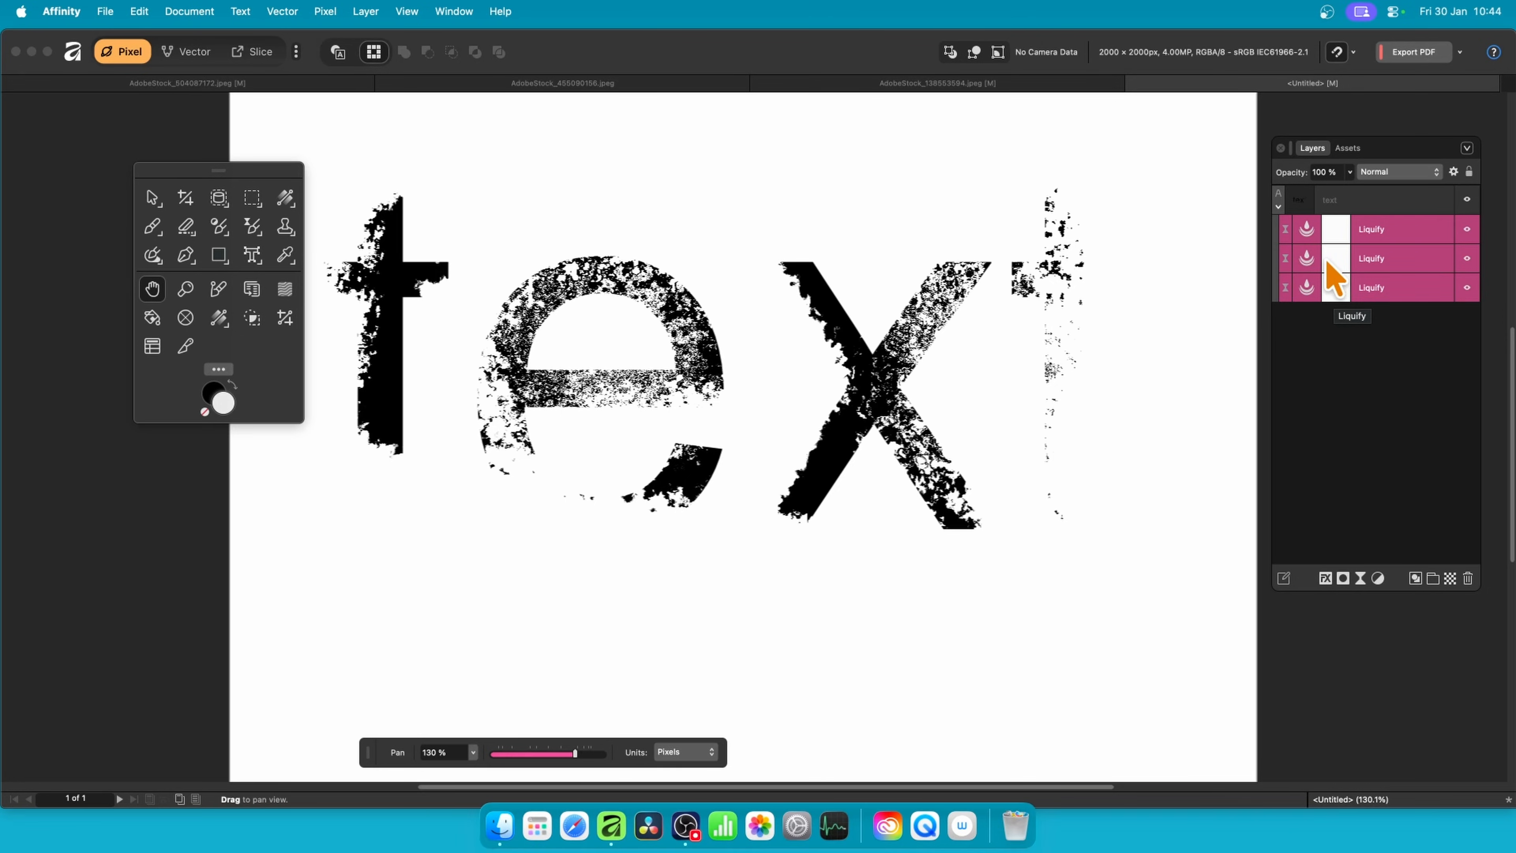
key("super+z")
mouse_move(1380, 202)
left_mouse_down()
mouse_move(1337, 237)
mouse_move(1296, 322)
mouse_move(1302, 293)
left_mouse_up()
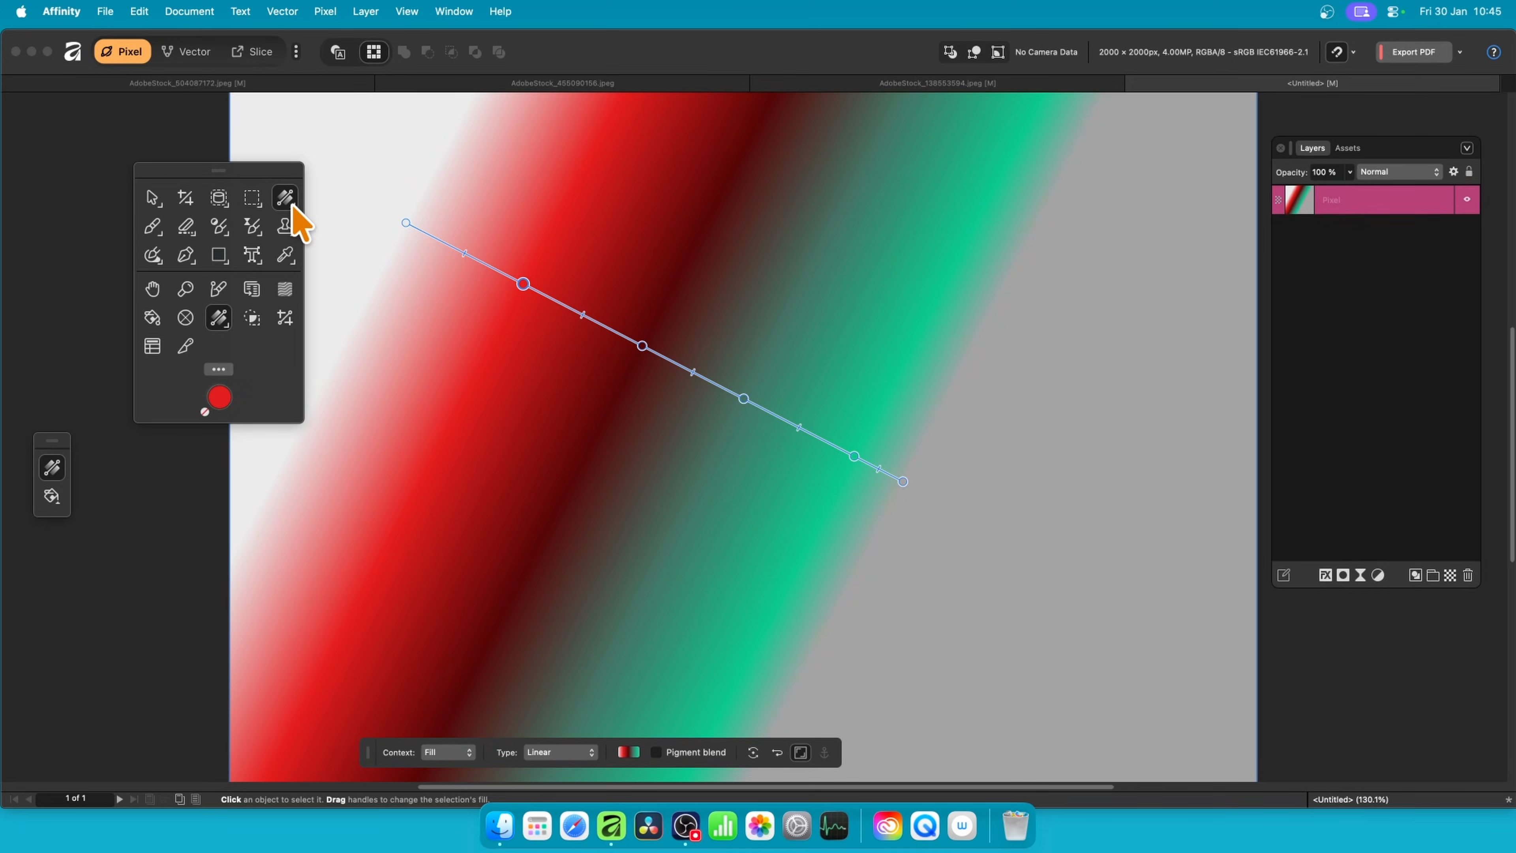
Step: Add a Liquify warp asset and the Liquify Turb 1 asset over the gradient pixel layer, and reposition the Turb 1 filter
left_click(1356, 151)
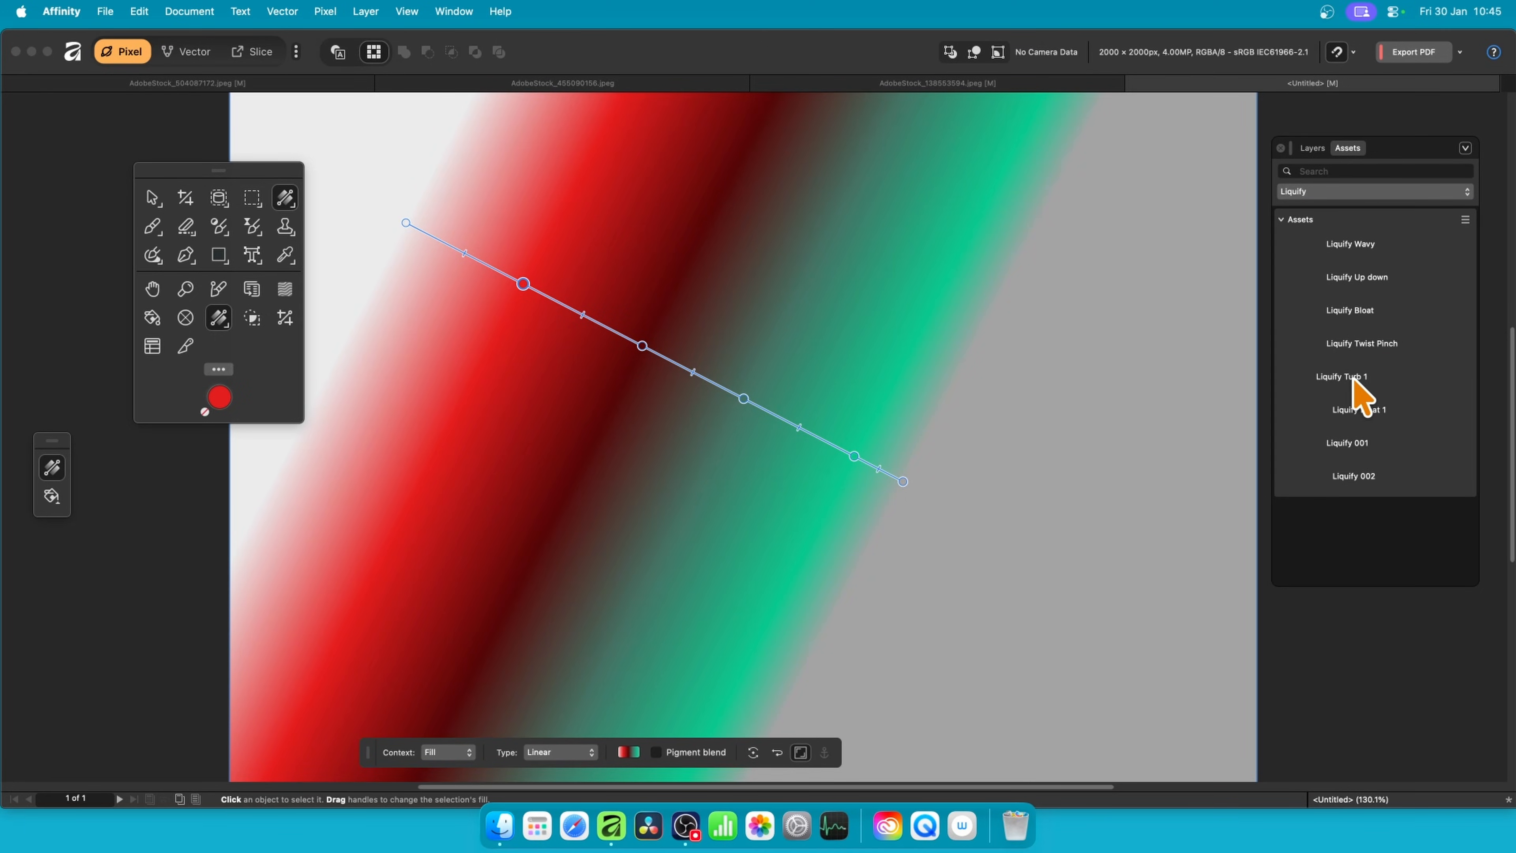
mouse_move(1354, 377)
left_mouse_down()
mouse_move(985, 366)
mouse_move(781, 430)
mouse_move(1001, 508)
mouse_move(1134, 621)
mouse_move(724, 292)
mouse_move(466, 238)
mouse_move(464, 525)
mouse_move(958, 592)
mouse_move(566, 342)
mouse_move(585, 393)
mouse_move(823, 187)
mouse_move(954, 125)
mouse_move(792, 284)
mouse_move(517, 672)
mouse_move(457, 785)
mouse_move(379, 823)
mouse_move(368, 812)
left_mouse_up()
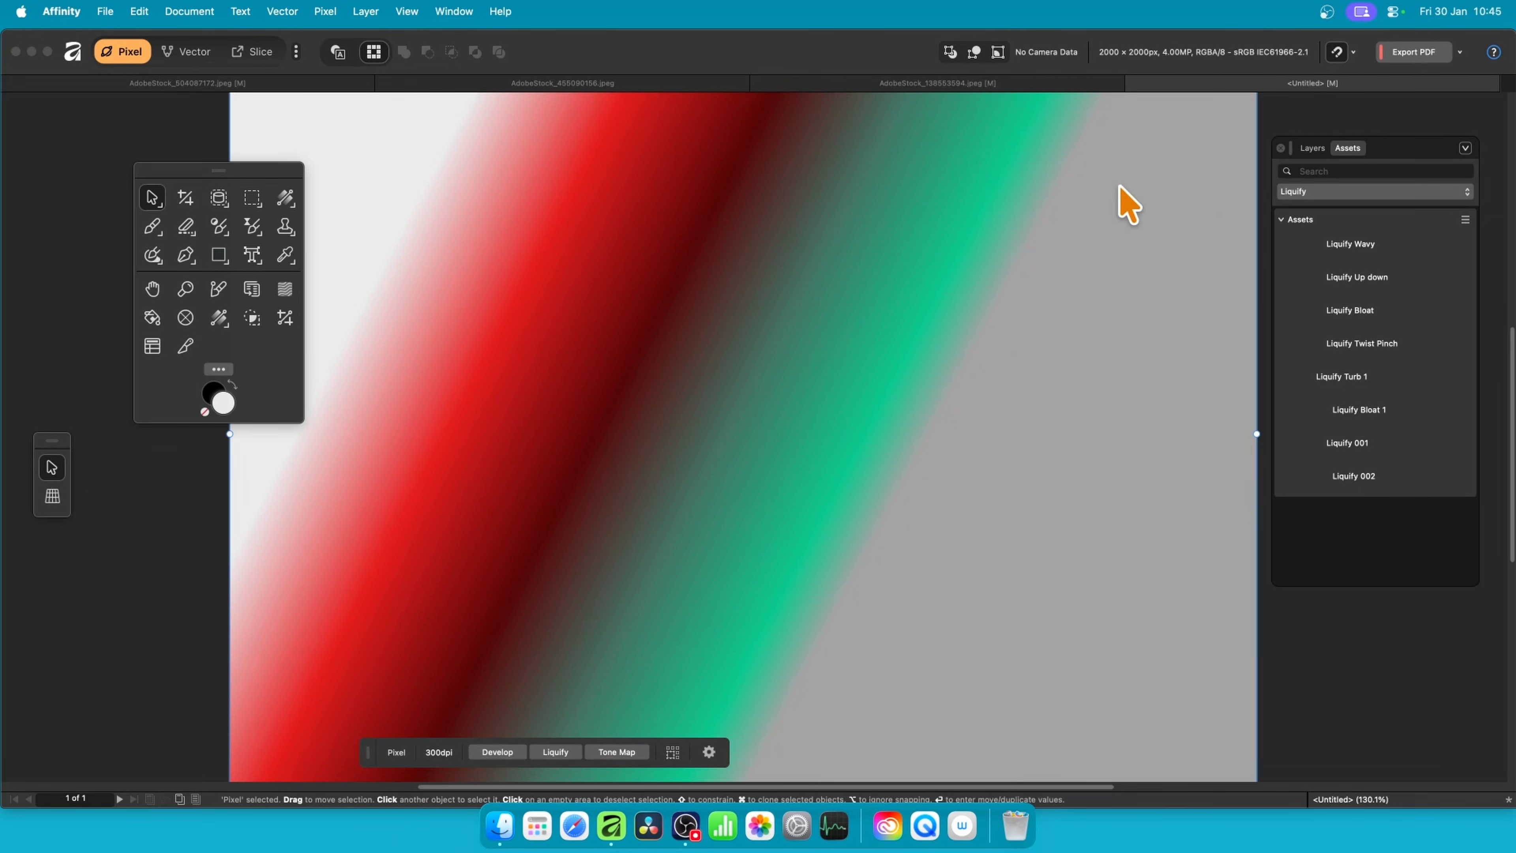
mouse_move(1376, 367)
left_mouse_down()
mouse_move(1347, 349)
mouse_move(829, 491)
mouse_move(831, 357)
left_mouse_up()
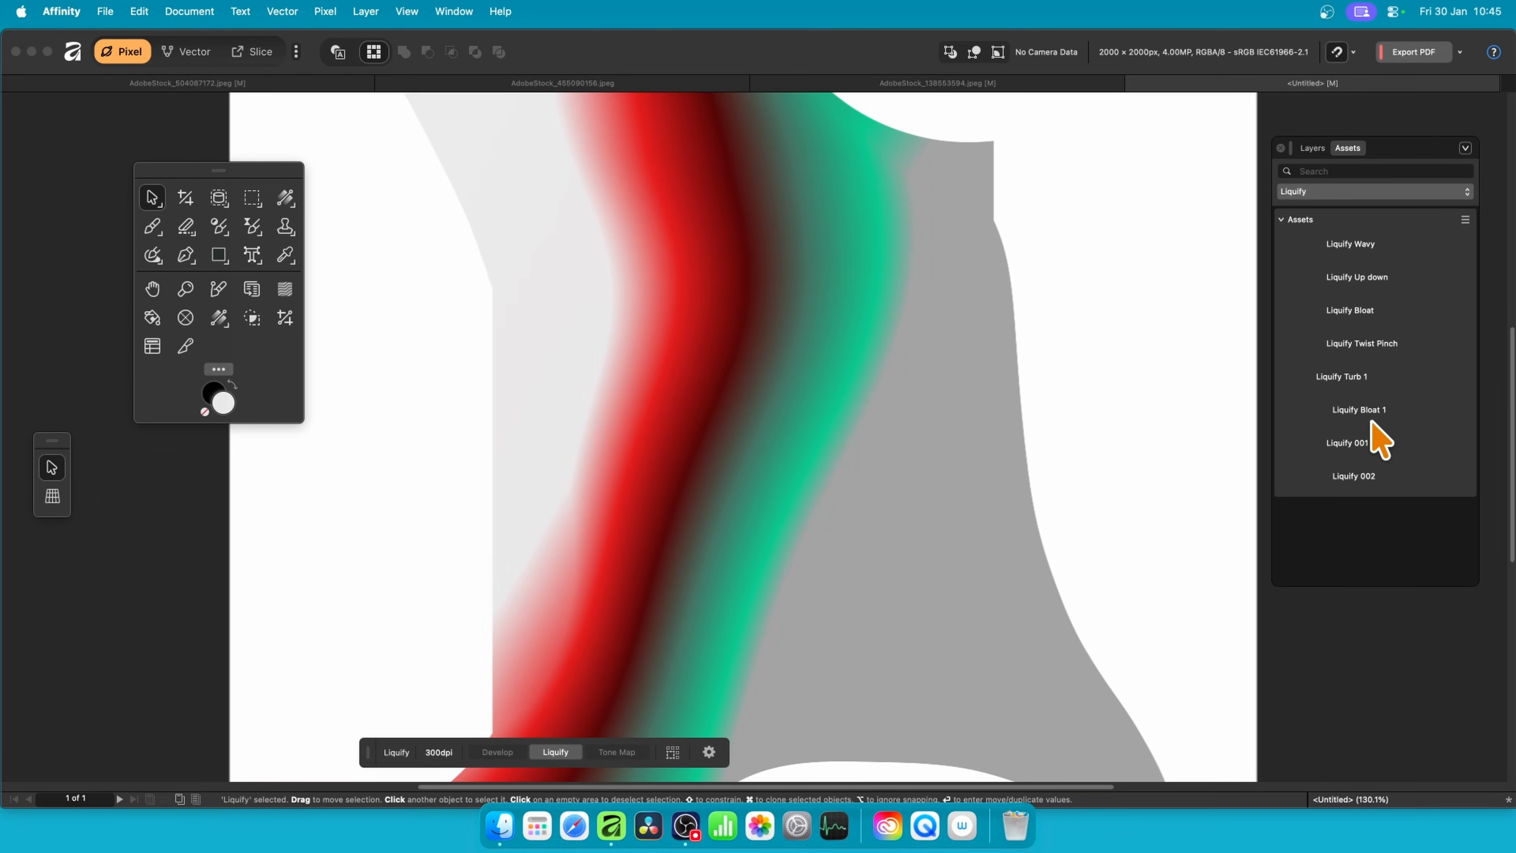
mouse_move(1341, 374)
left_mouse_down()
mouse_move(826, 455)
mouse_move(839, 475)
left_mouse_up()
mouse_move(758, 501)
left_mouse_down()
mouse_move(799, 481)
mouse_move(908, 564)
mouse_move(582, 370)
left_mouse_up()
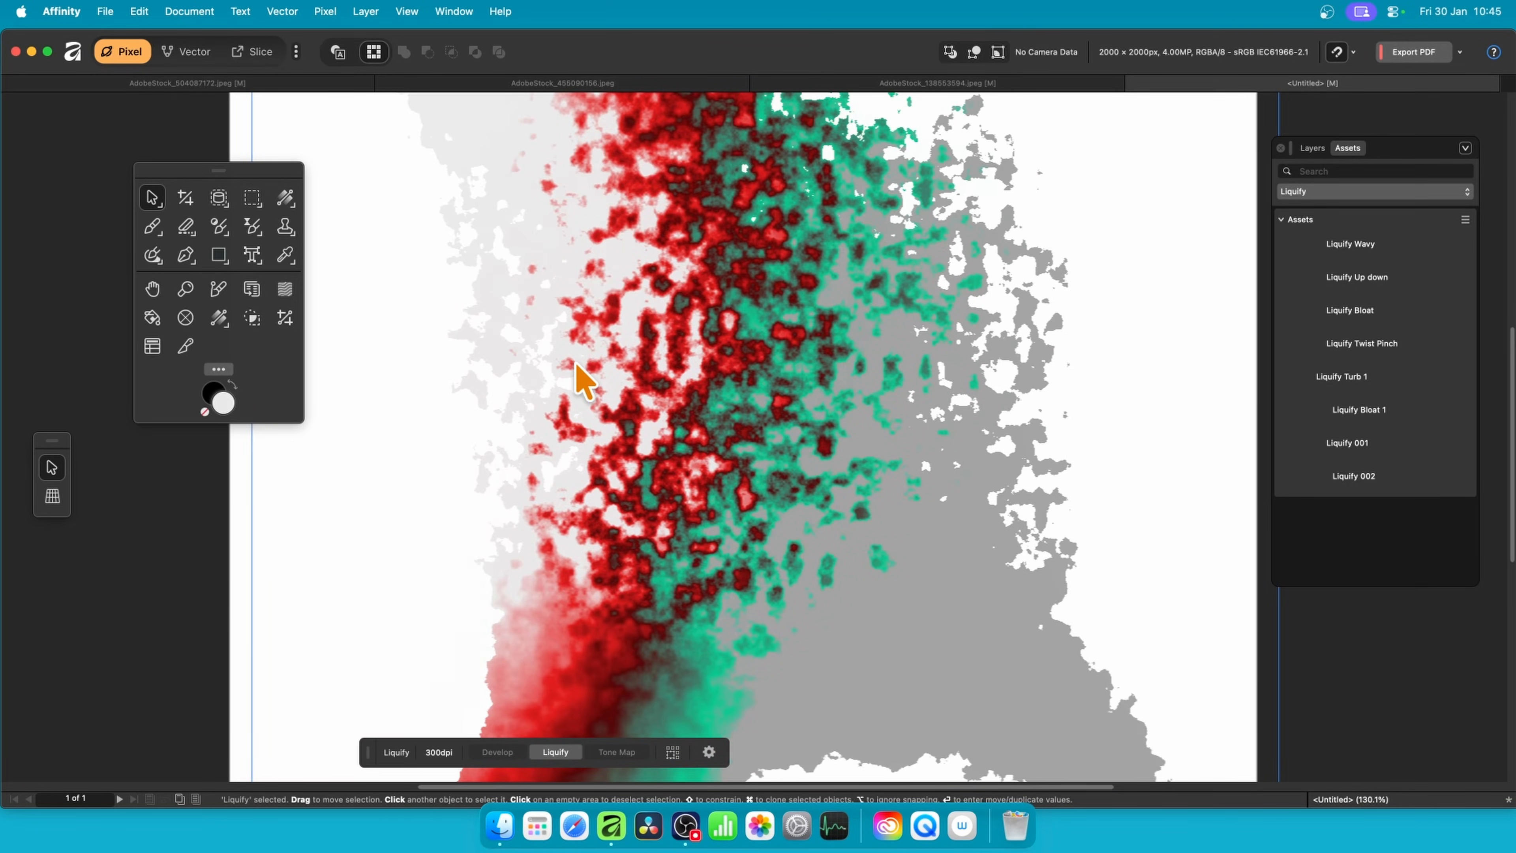
Step: Try nesting both Liquify filters inside the Pixel layer, undo it, attach them as masks instead, and expand the layer
left_click(1312, 149)
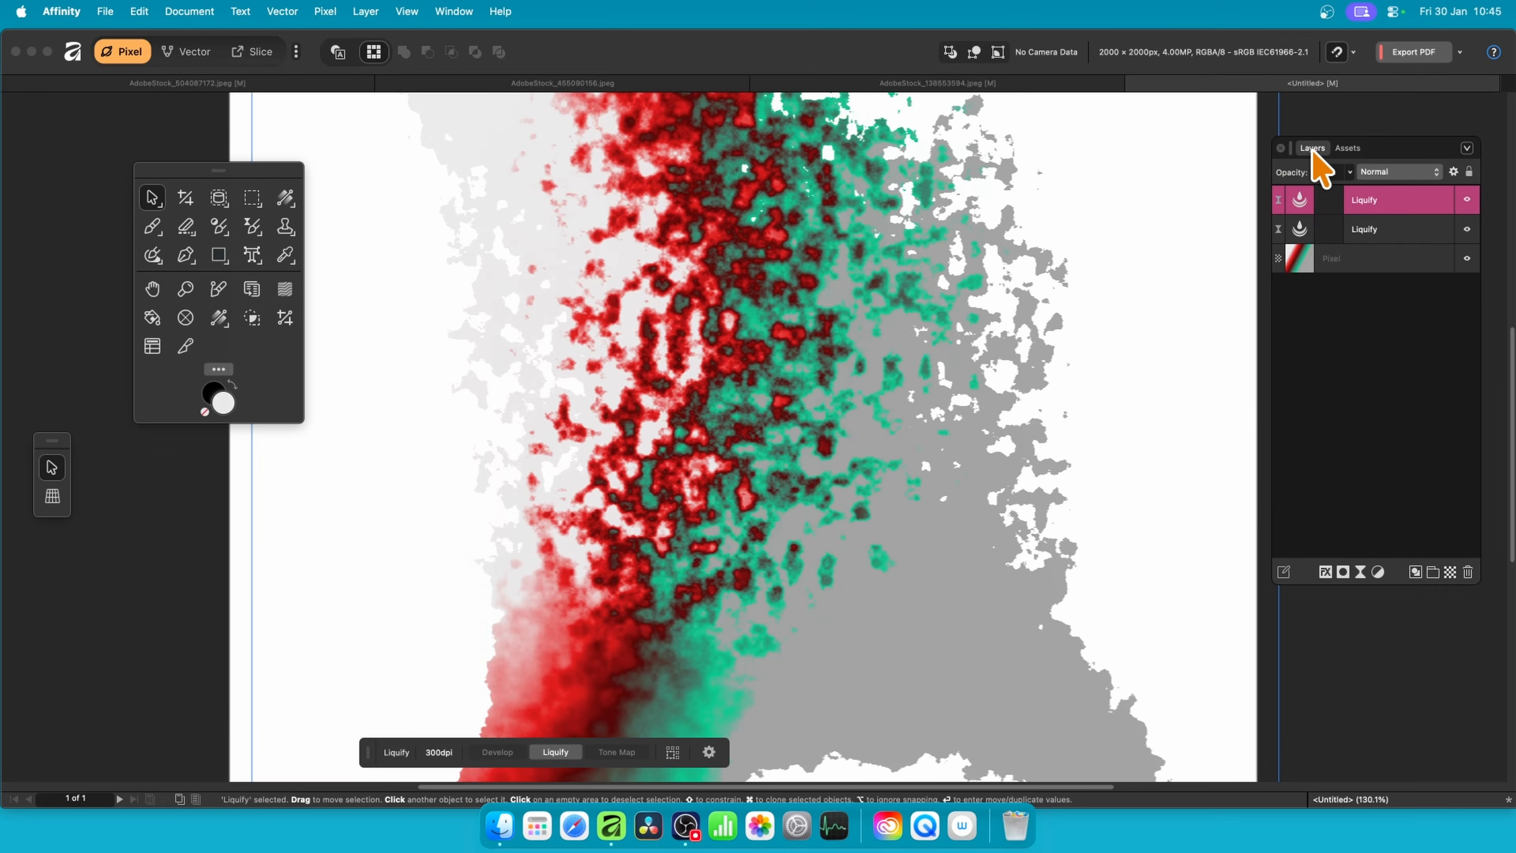
left_click(1381, 227, "shift")
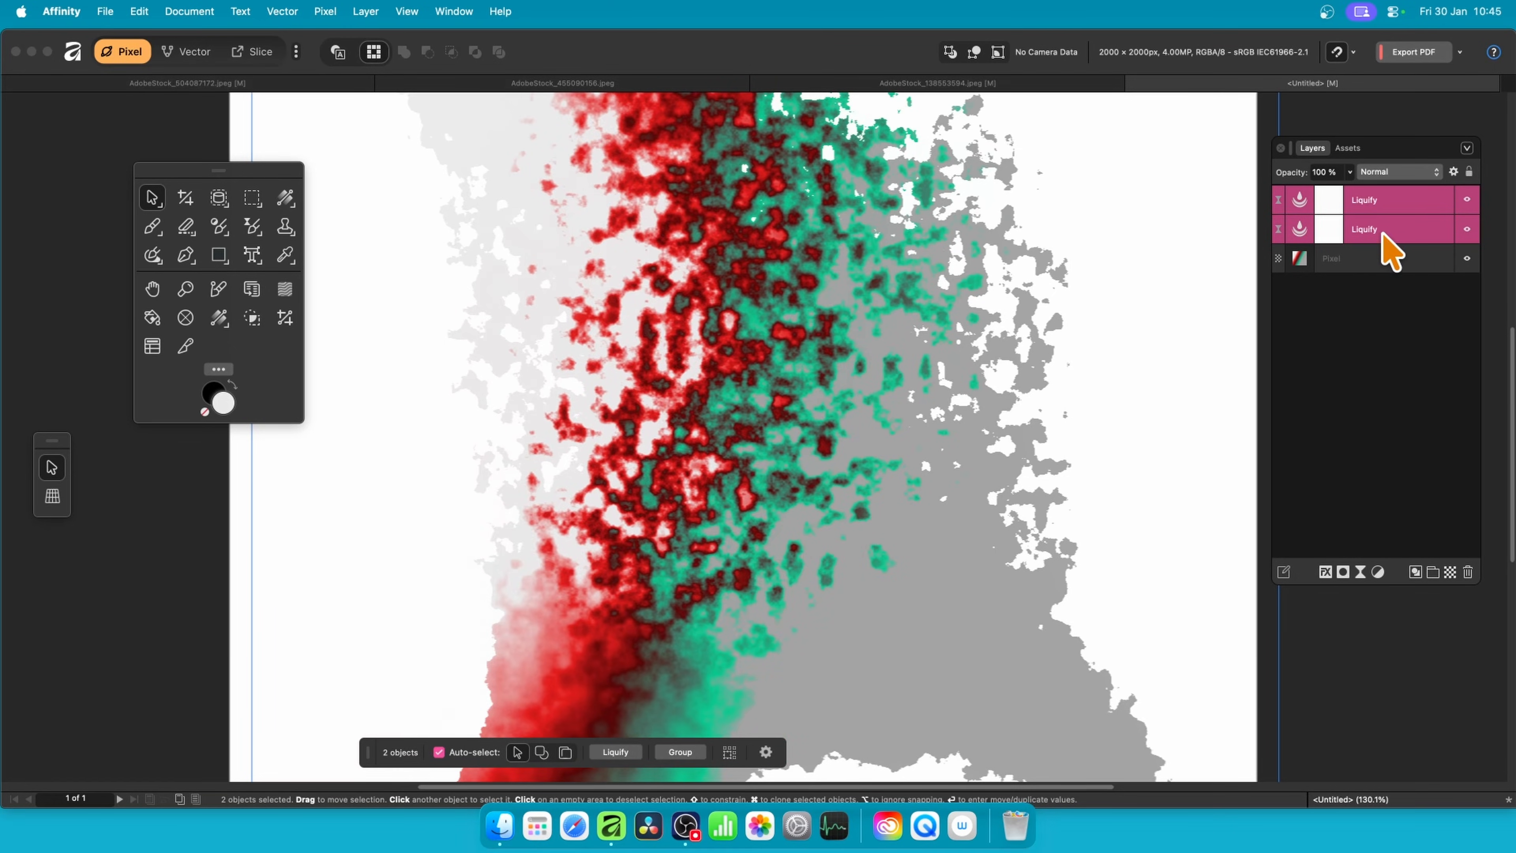
left_click_drag(1383, 226, 1396, 260)
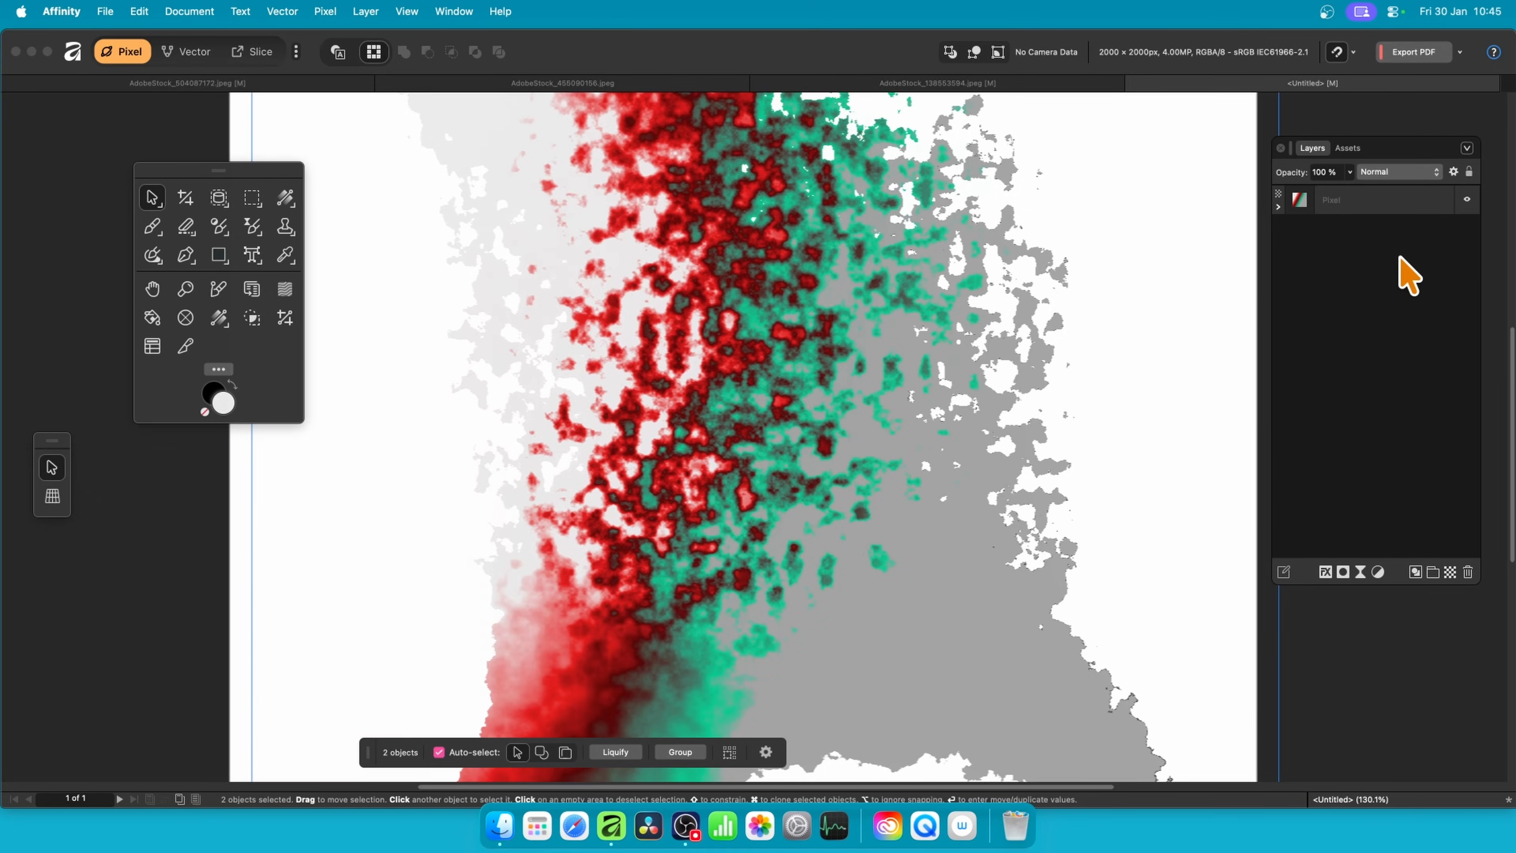
key("super+z")
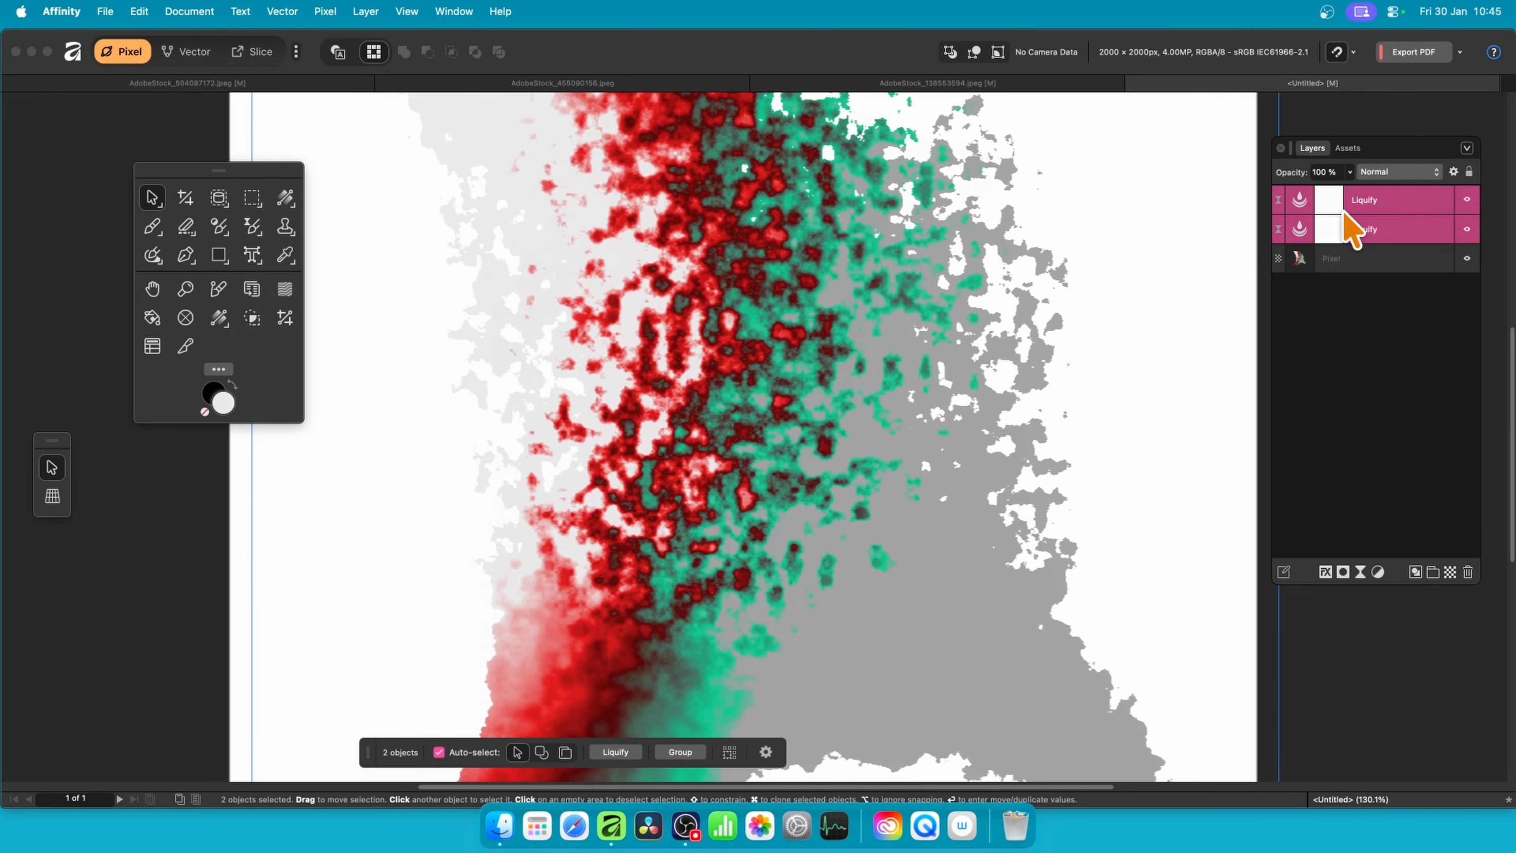
left_click_drag(1396, 206, 1305, 258)
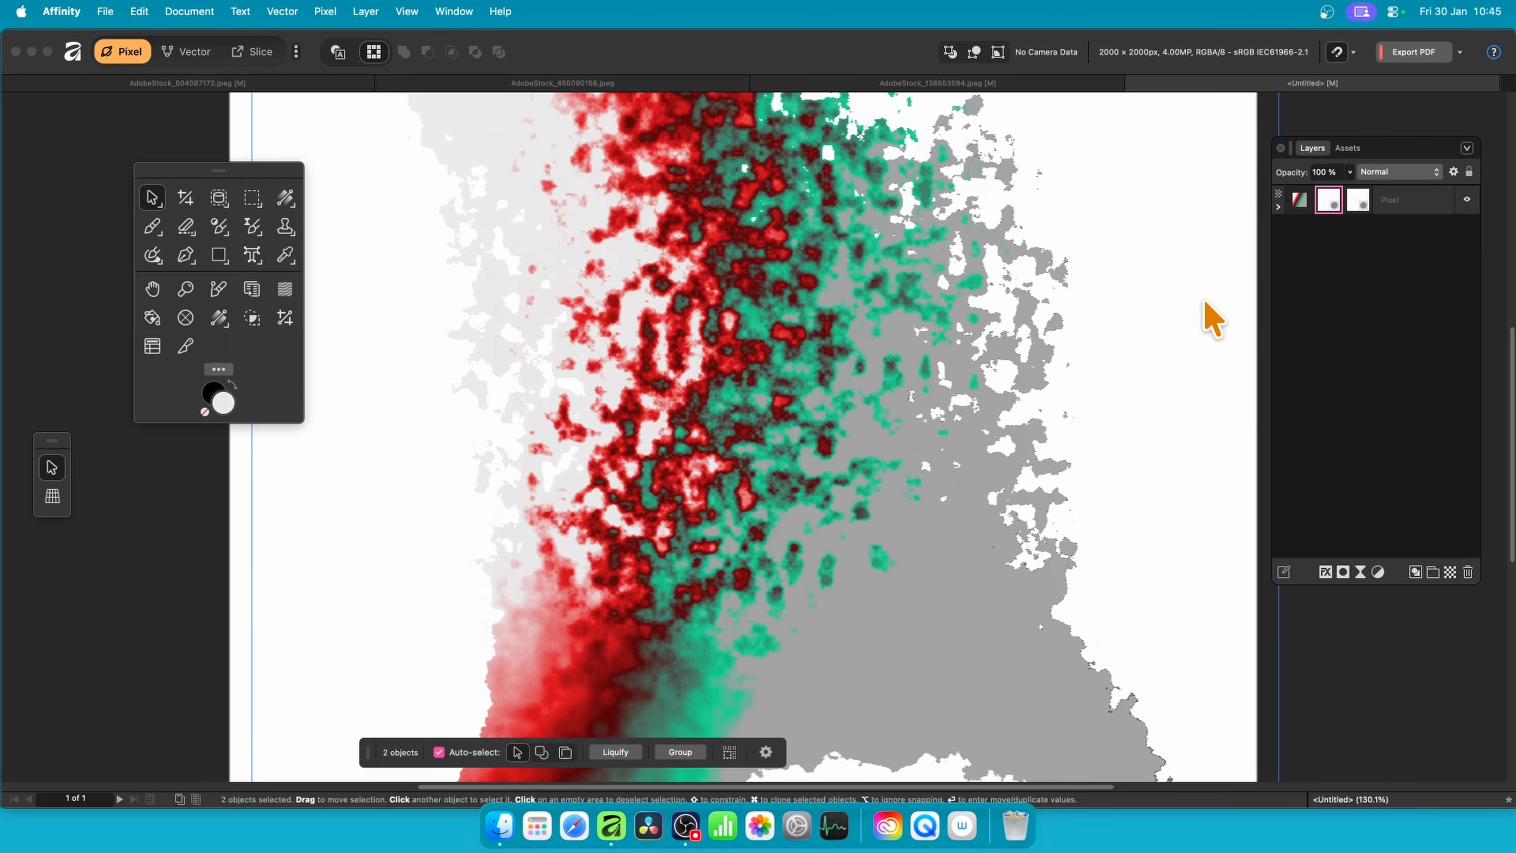
left_click(1278, 206)
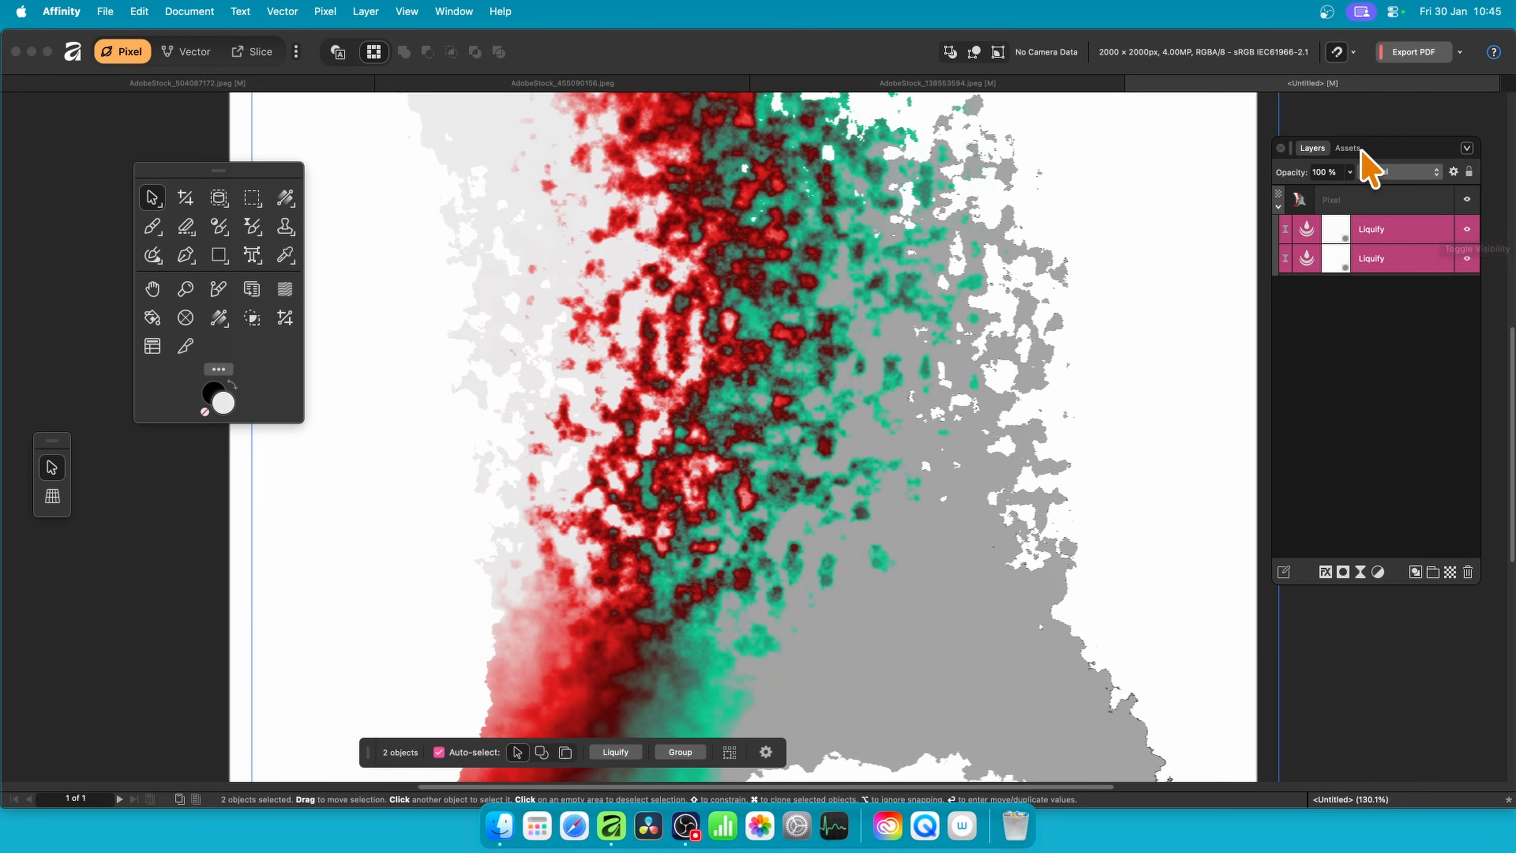
Step: Add the Liquify 001 and Liquify 002 assets over the distorted gradient
left_click(1348, 149)
mouse_move(1362, 445)
left_mouse_down()
mouse_move(1058, 404)
mouse_move(863, 434)
mouse_move(755, 407)
mouse_move(664, 358)
mouse_move(774, 397)
mouse_move(885, 366)
left_mouse_up()
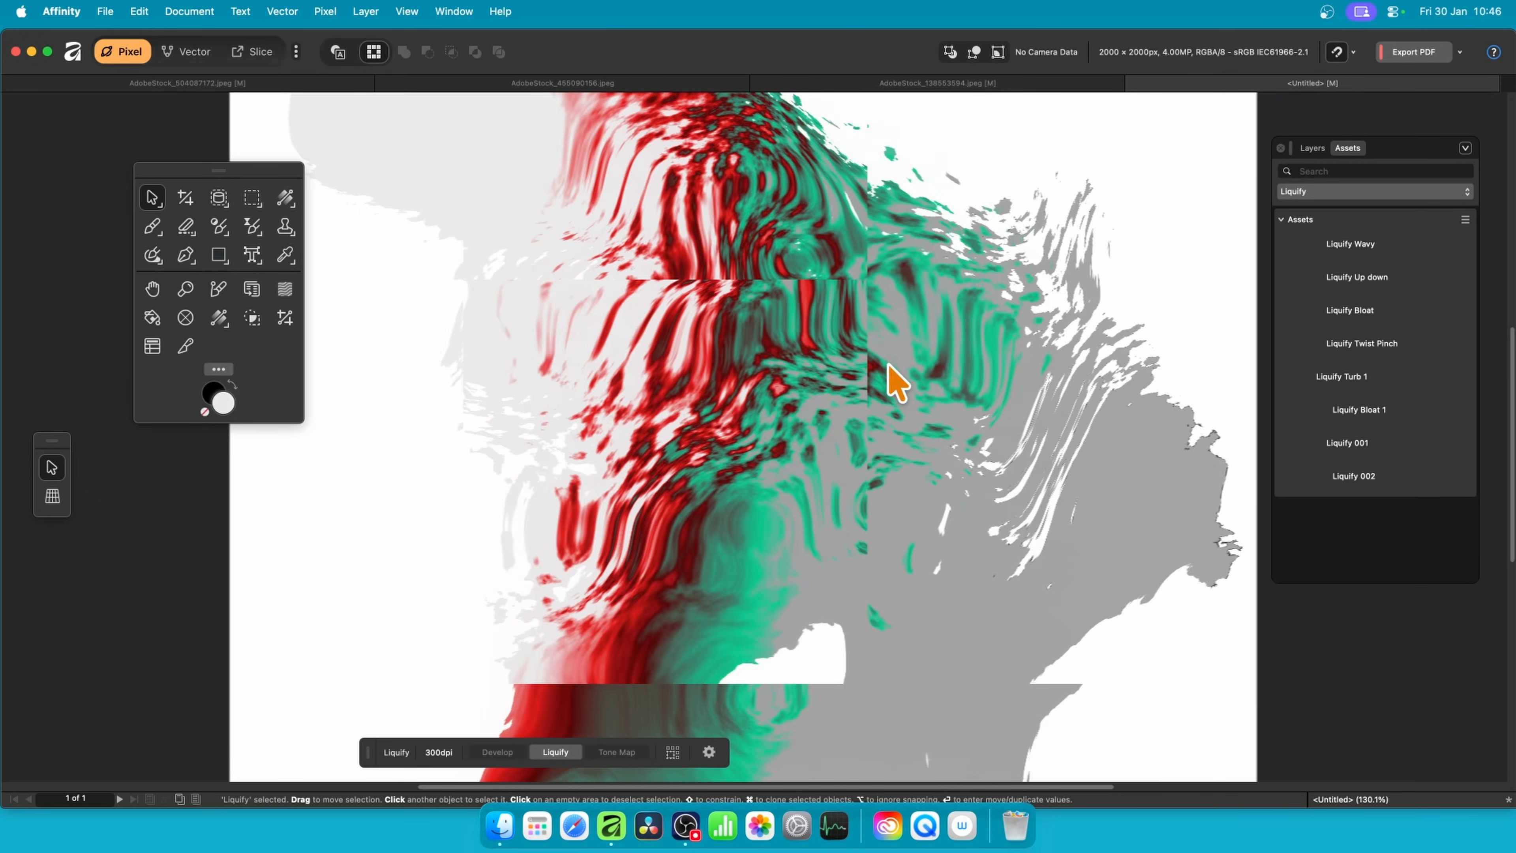
left_click_drag(1352, 477, 936, 440)
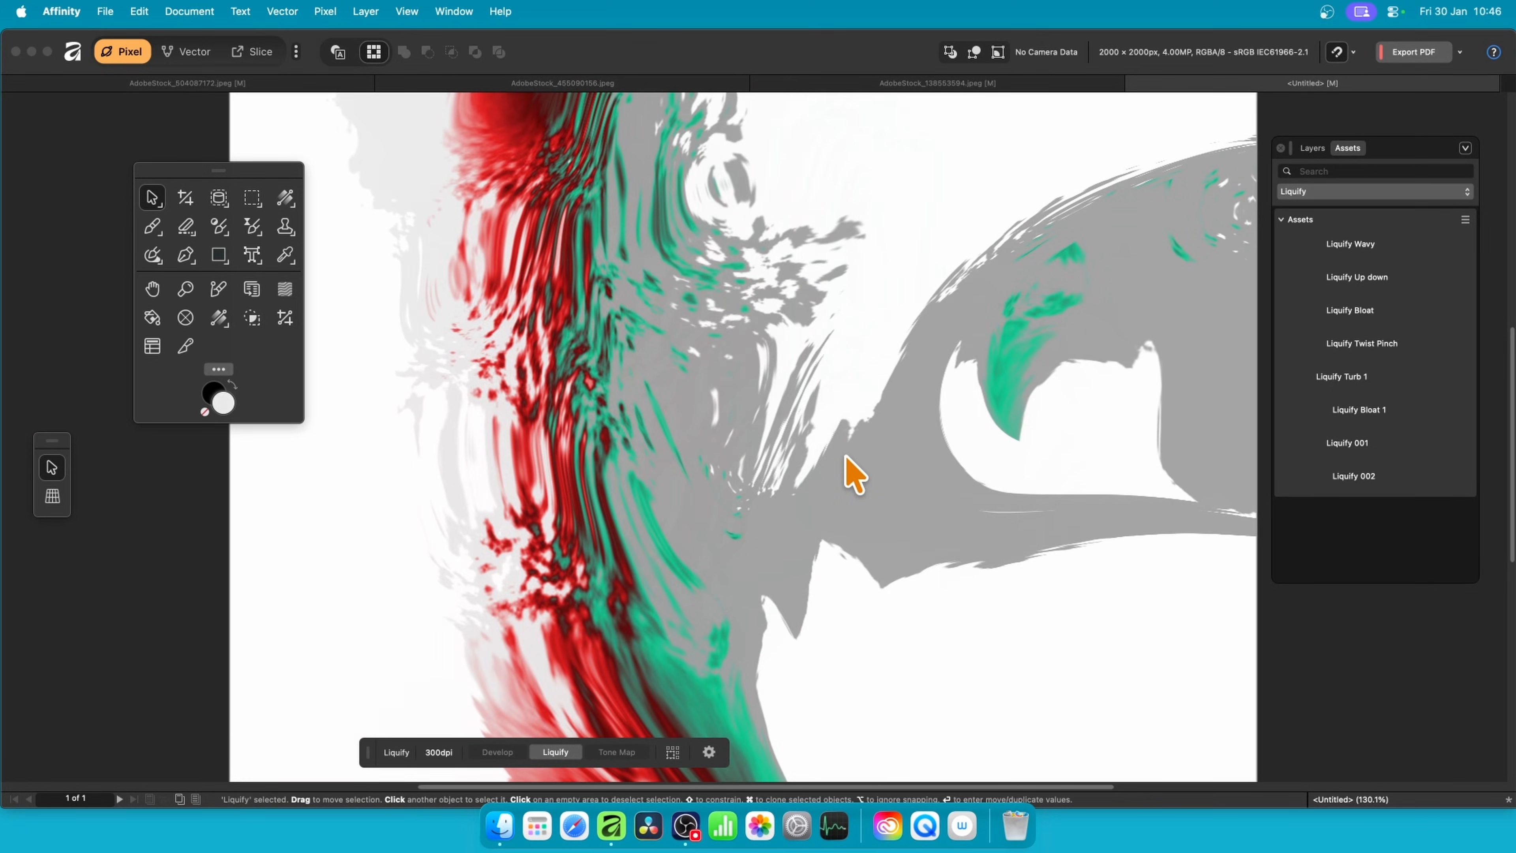
Step: Nest the two new Liquify filters inside the Pixel layer as regular children rather than masks
left_click(1314, 148)
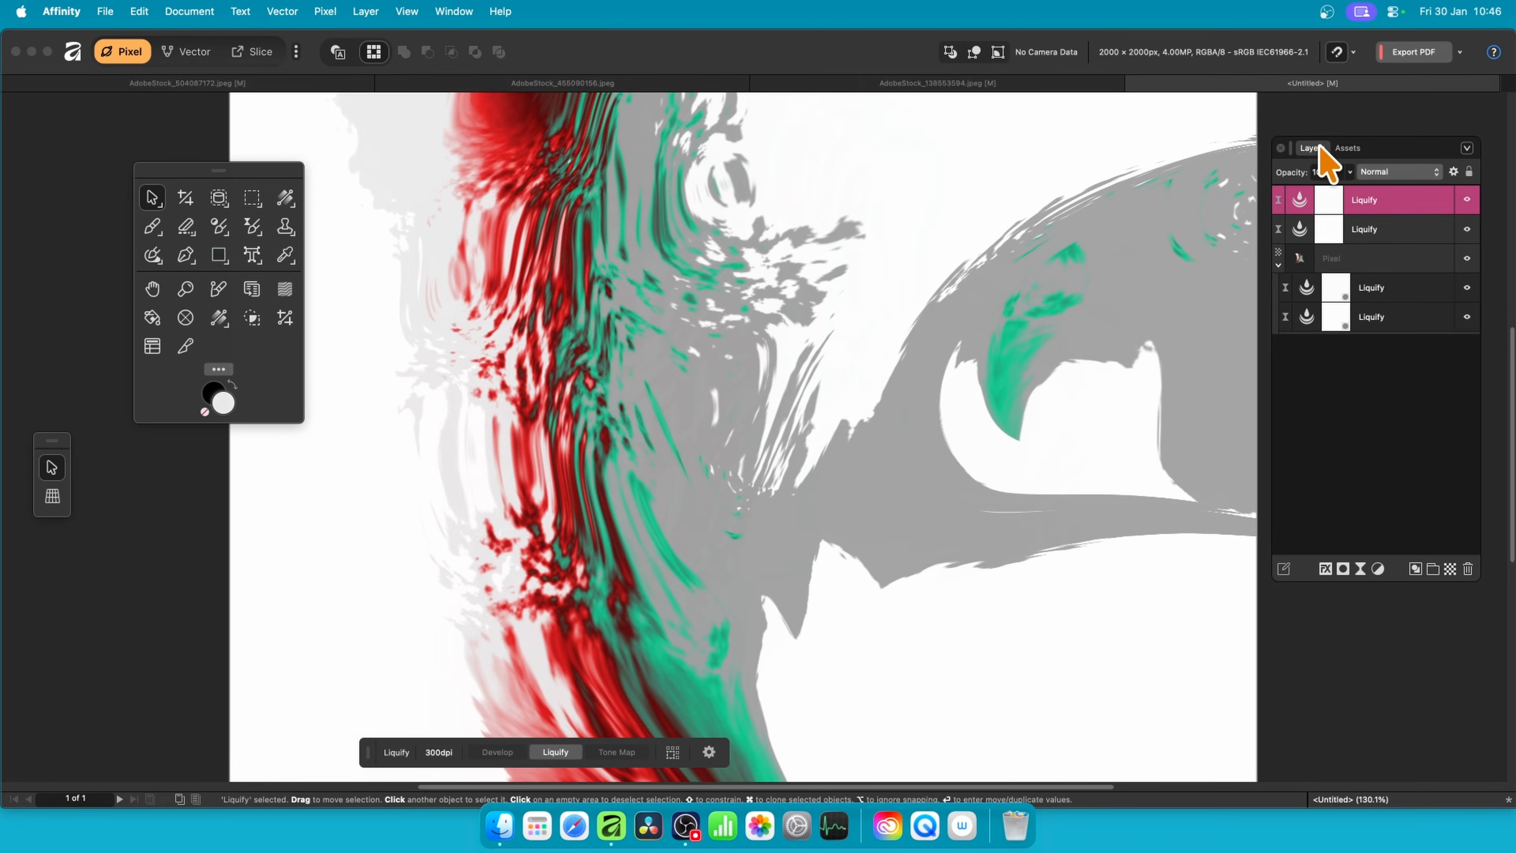
left_click(1381, 238, "shift")
left_click_drag(1383, 243, 1391, 275)
Step: Apply a 3D layer effect with a 36.2 px radius to the Pixel layer
left_click(1432, 203)
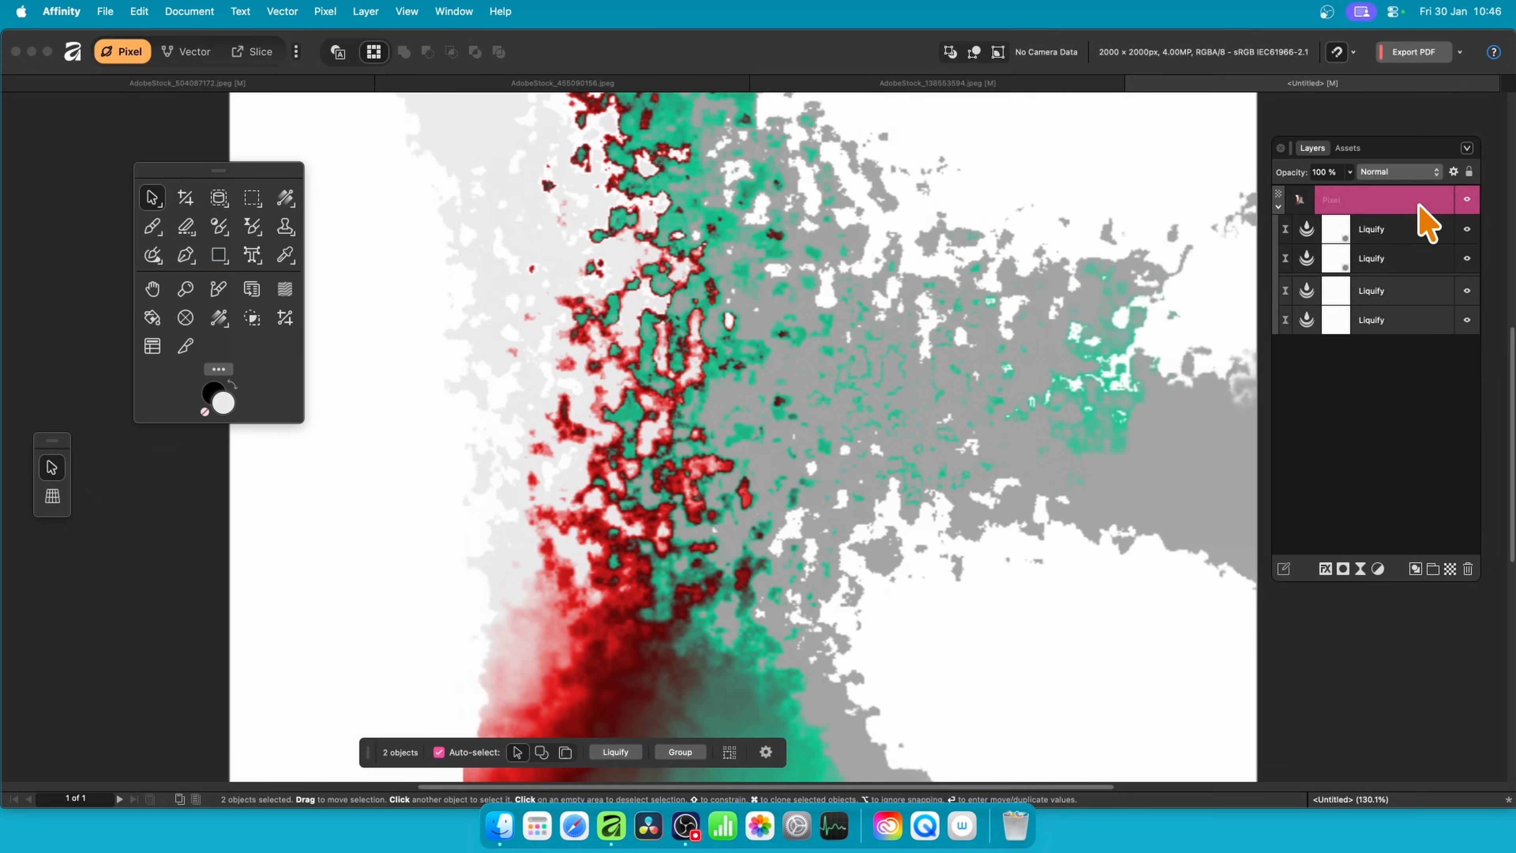
left_click(1325, 570)
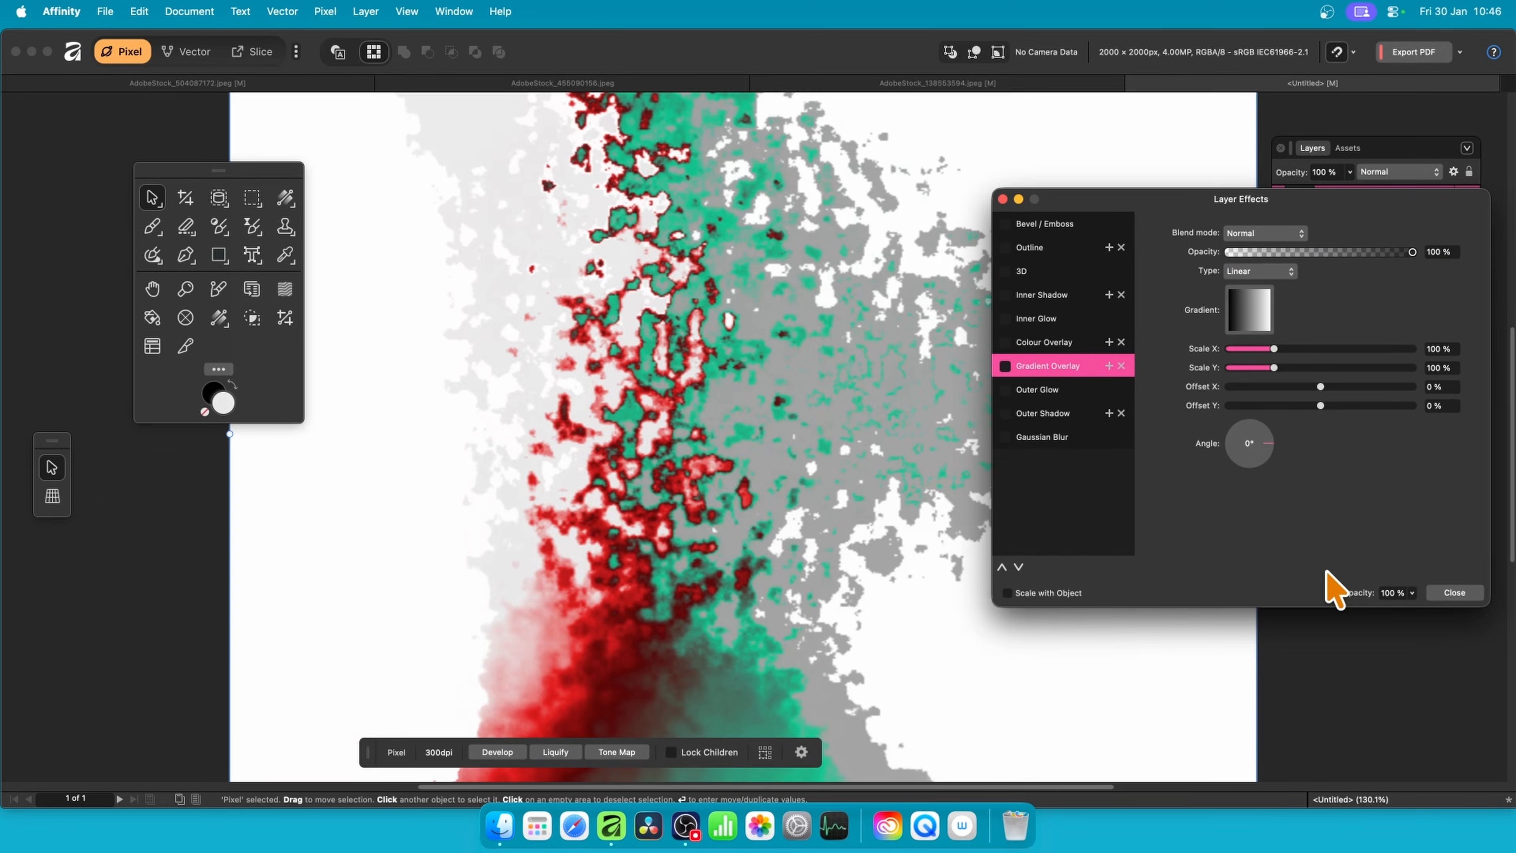
left_click(1007, 272)
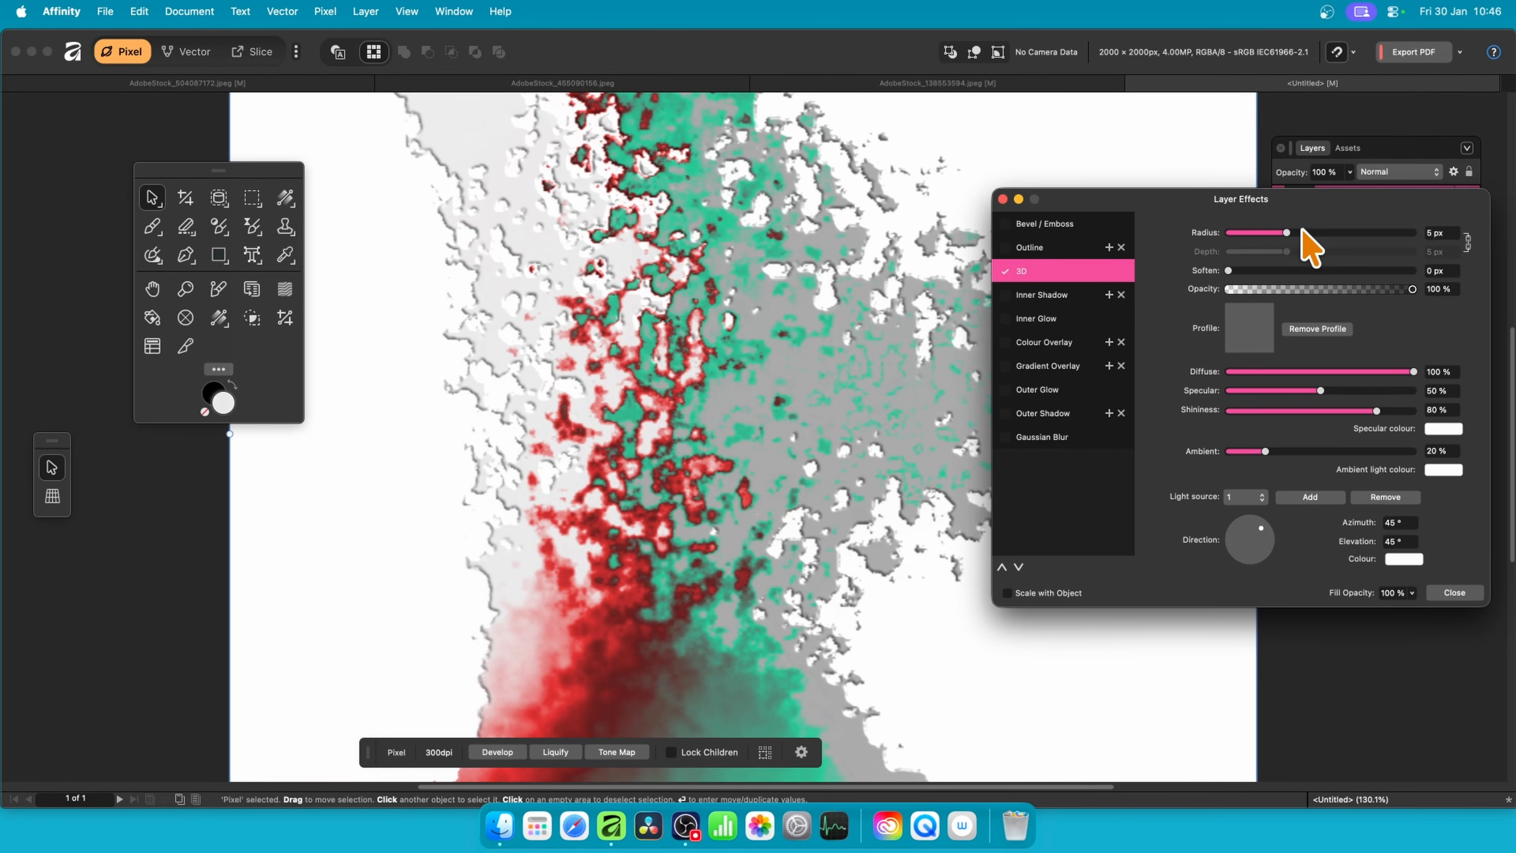
left_click_drag(1329, 232, 1362, 232)
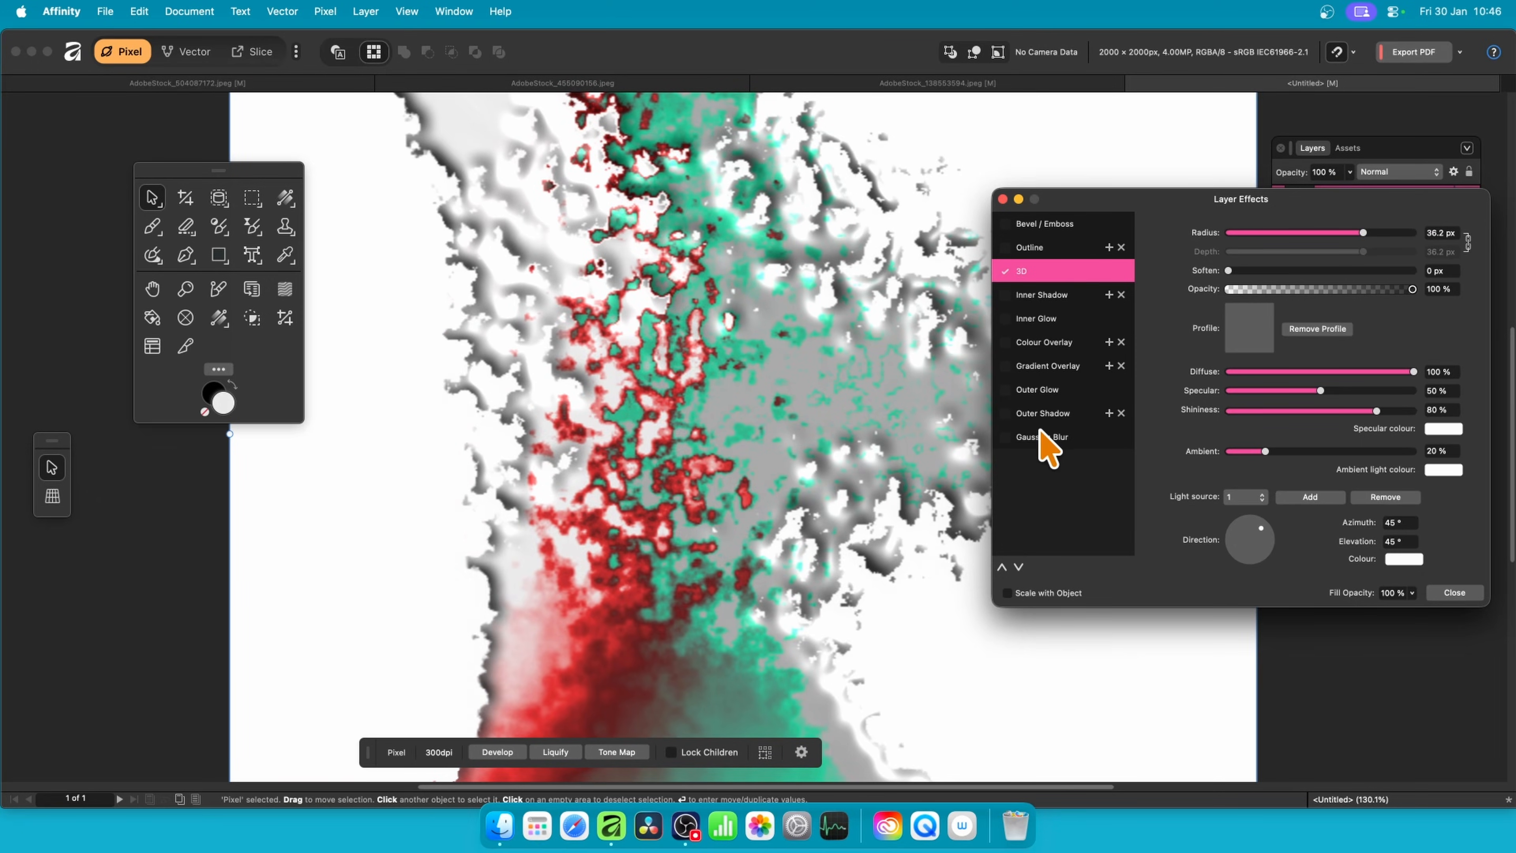
Step: Add an outer shadow with a 20.5 px radius and an increased offset to the Pixel layer, and finish the layer effects
left_click(1050, 413)
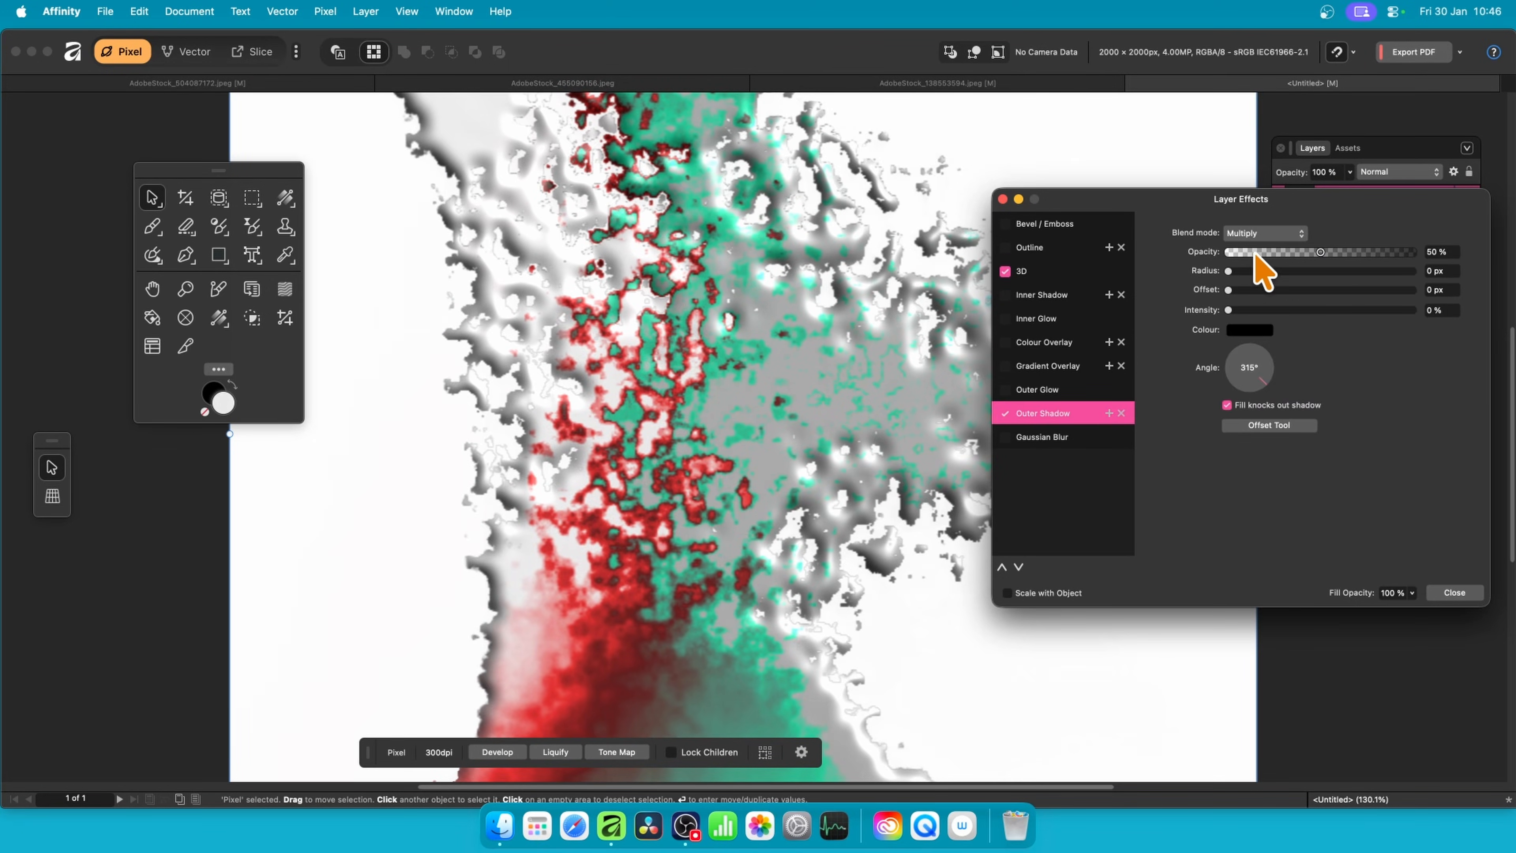
left_click_drag(1283, 272, 1347, 305)
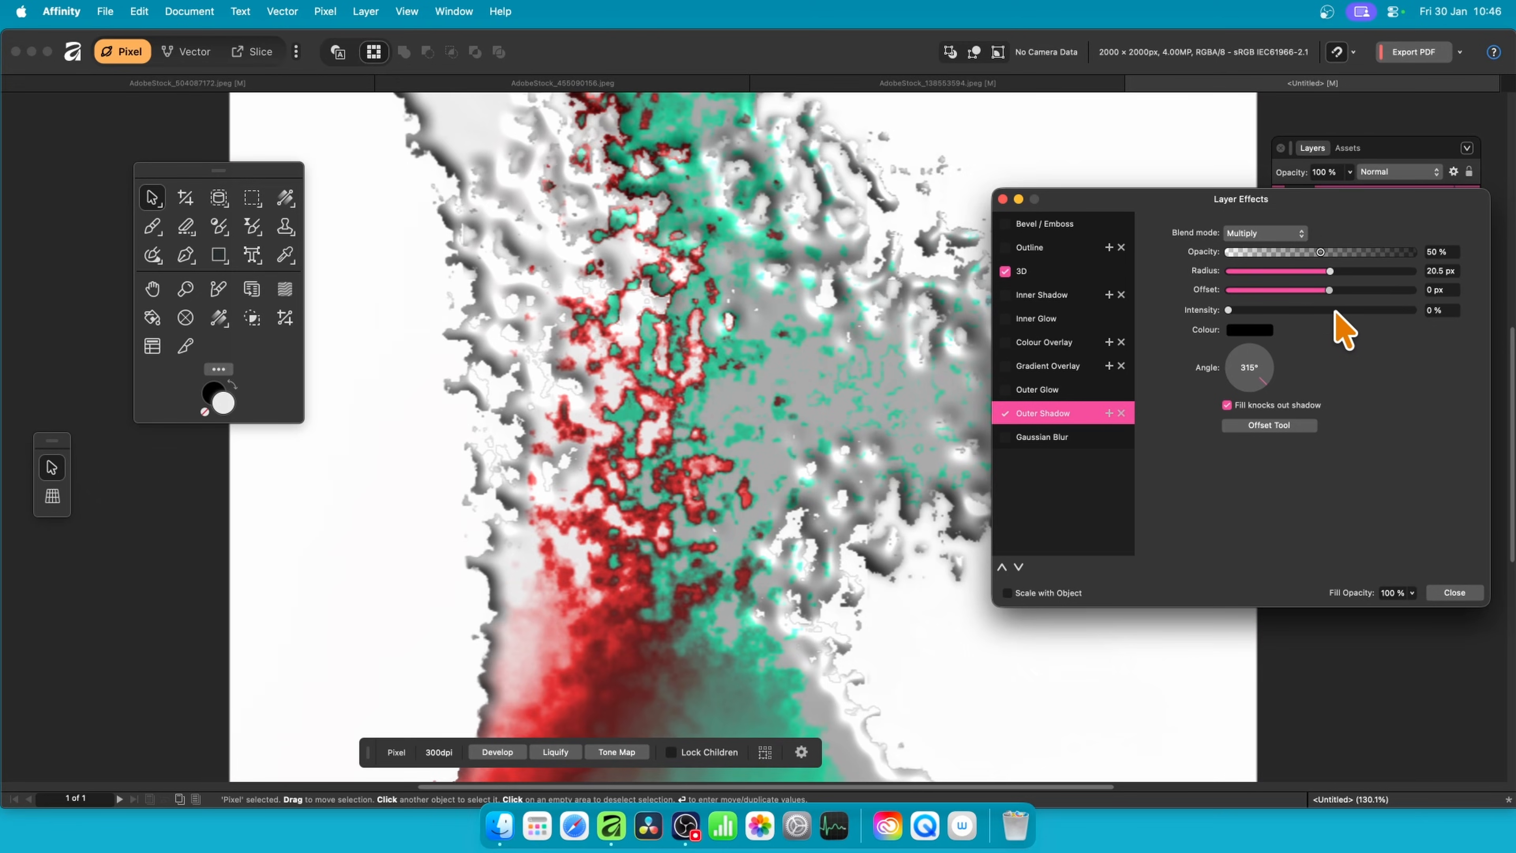
left_click(1457, 593)
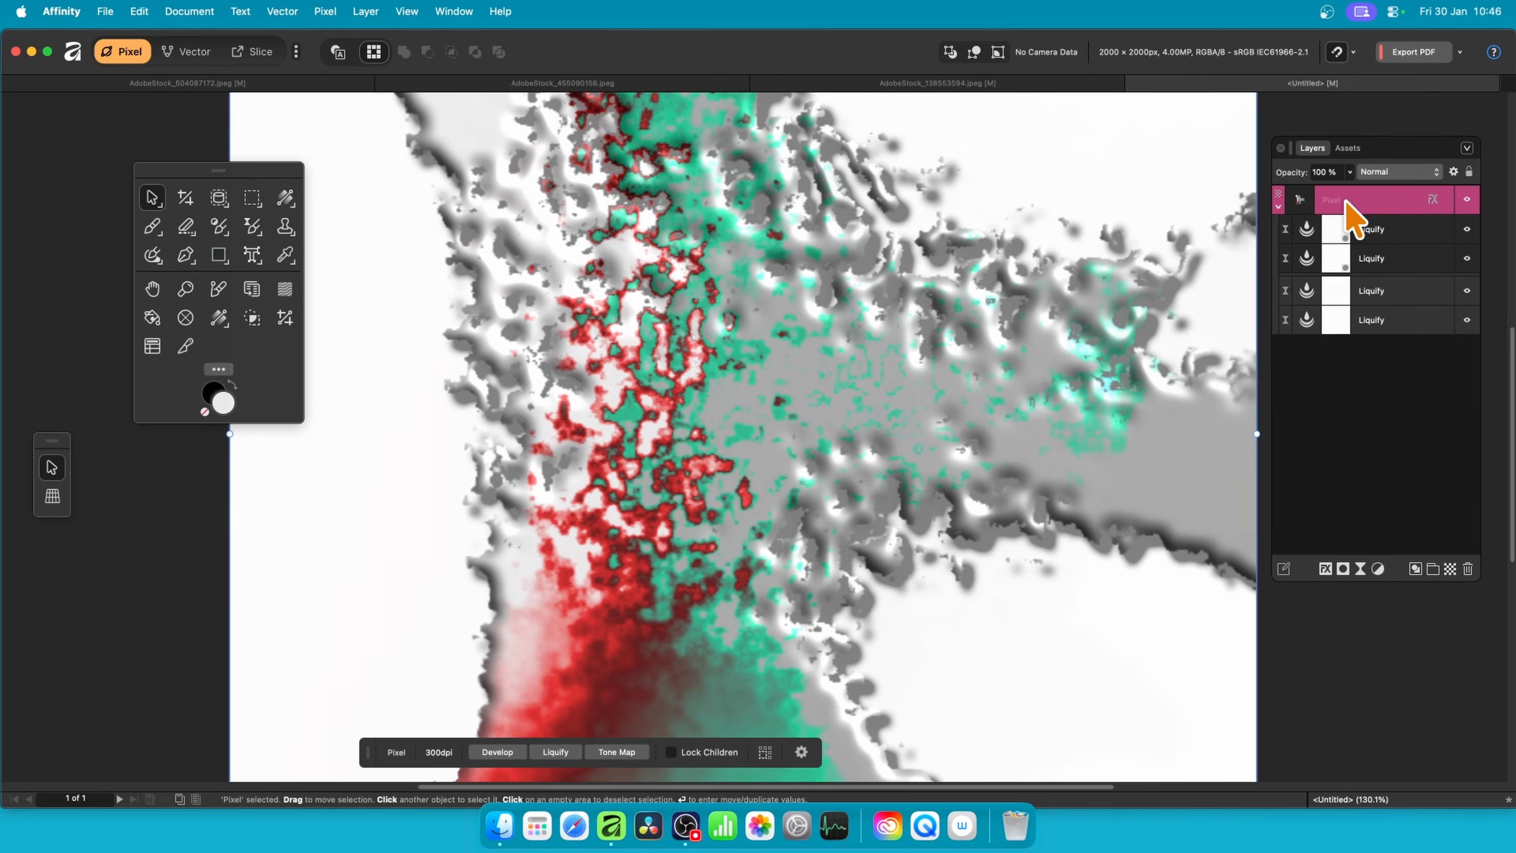
Step: Duplicate the Pixel layer together with its nested Liquify filters and layer effects
right_click(1361, 201)
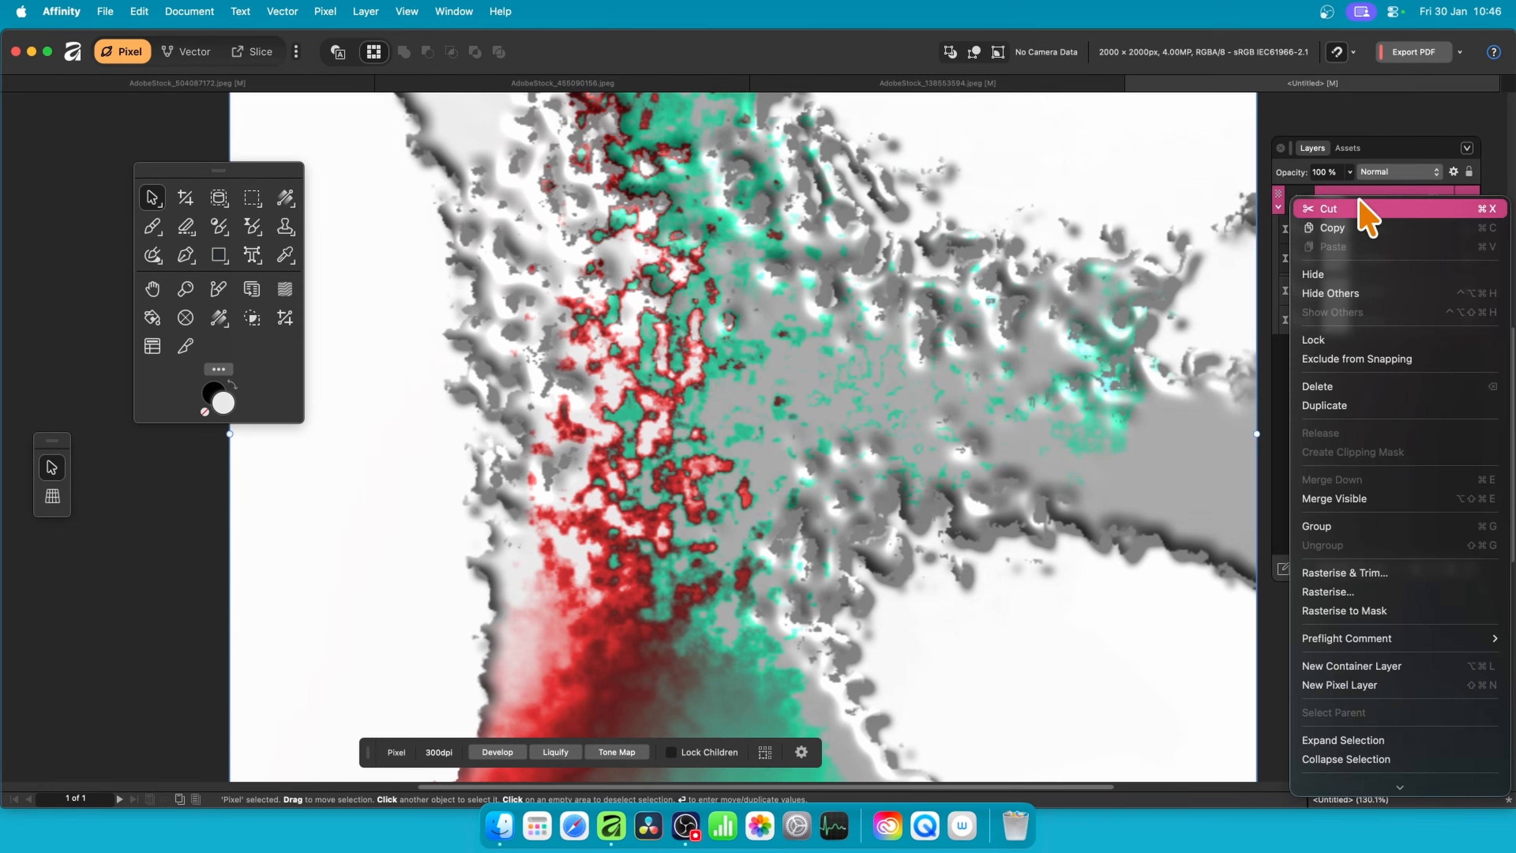
left_click(1350, 406)
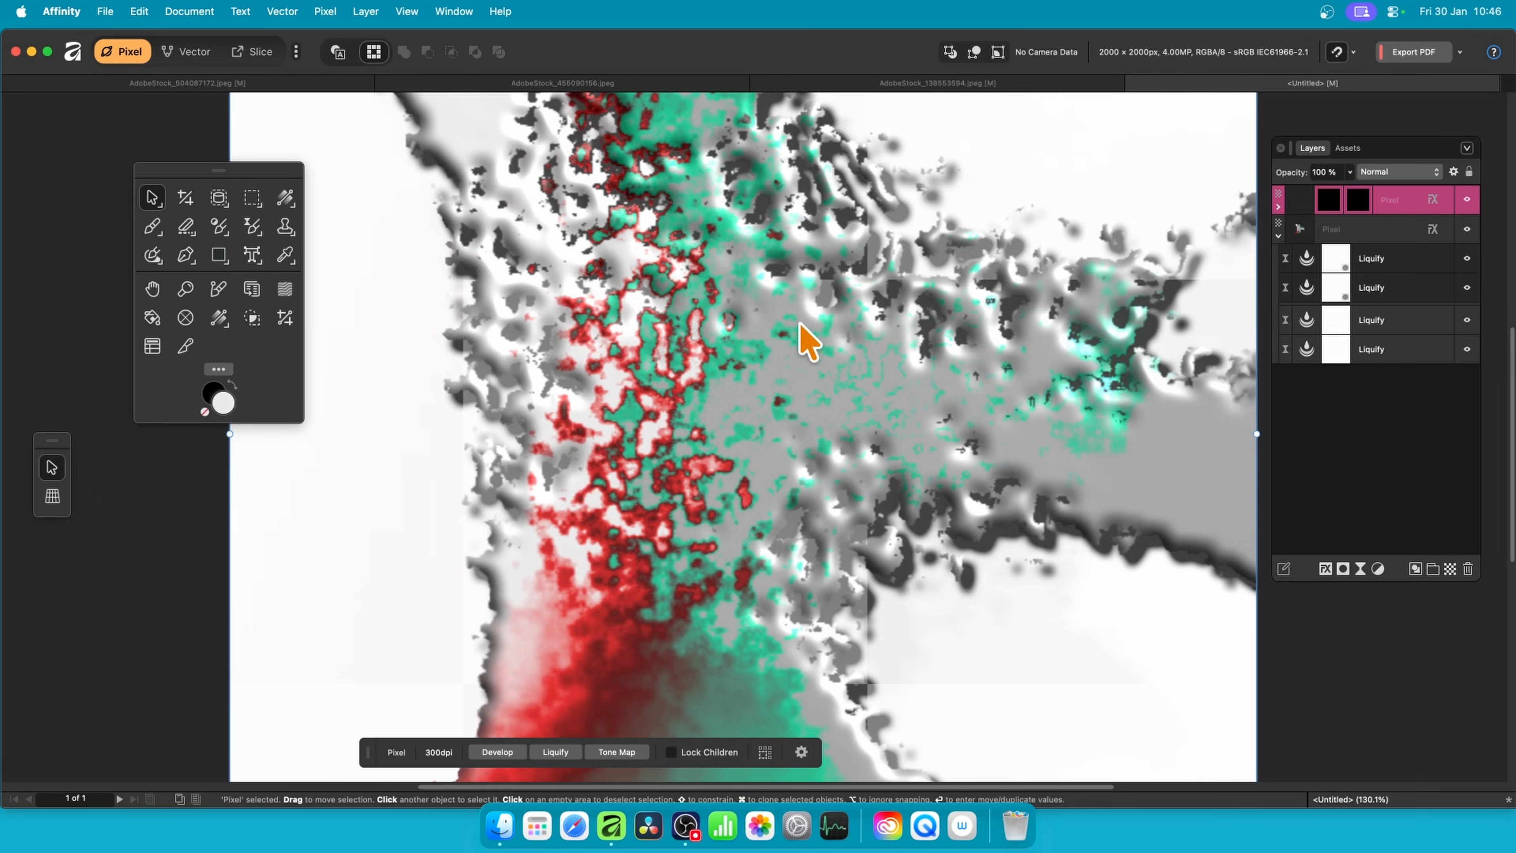
Step: Move the duplicated Pixel layer across the canvas, down and away from the original's position
left_click_drag(813, 372, 561, 463)
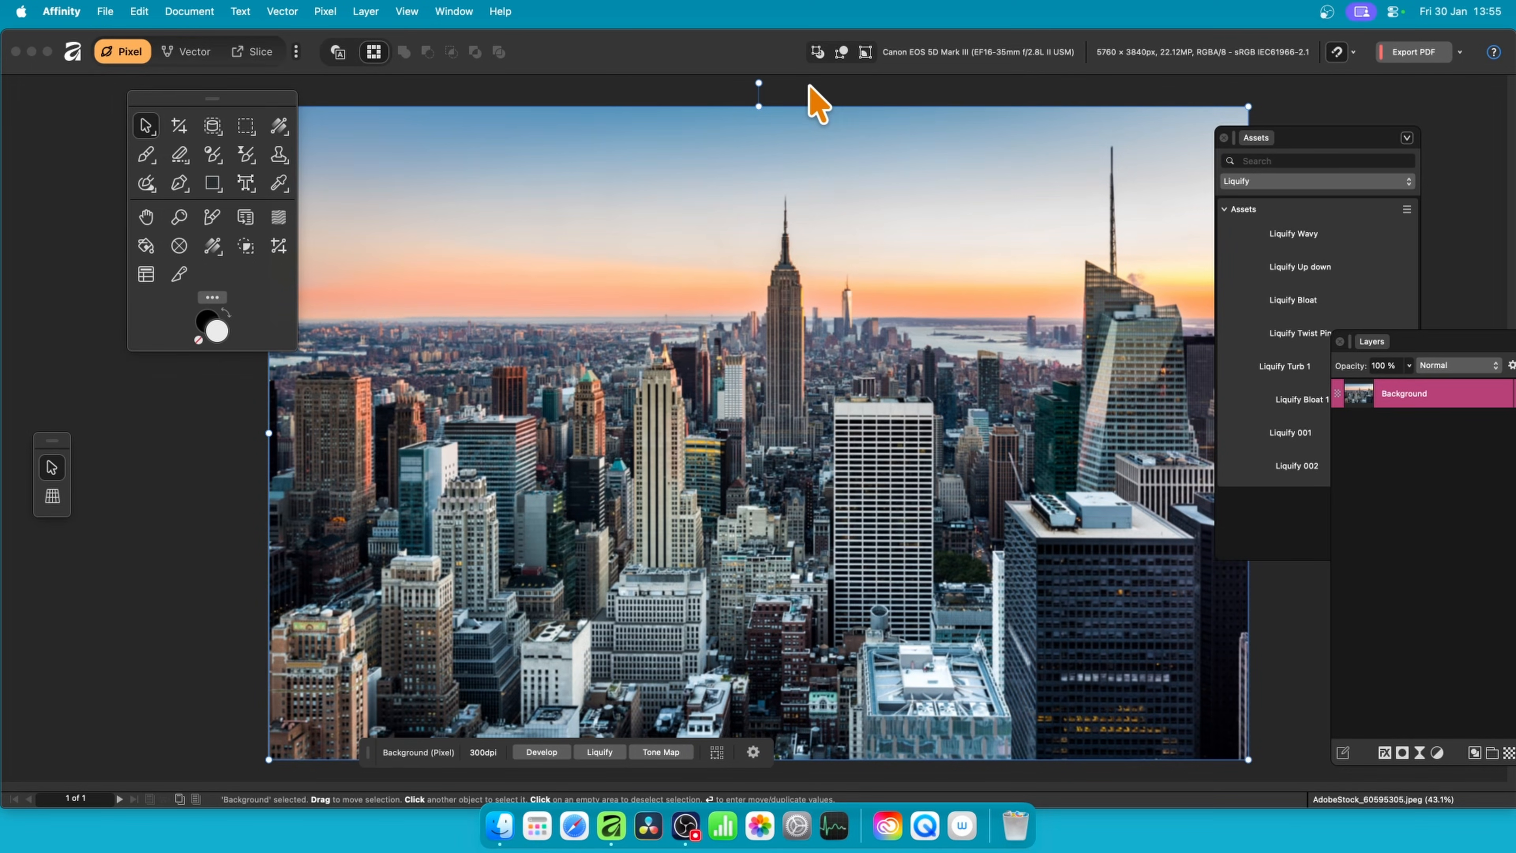
Step: Add the Liquify 001 asset to the city skyline photo and nest it inside the Background layer, expanded to show the filter
left_click_drag(1323, 137, 1319, 129)
mouse_move(1294, 431)
left_mouse_down()
mouse_move(1116, 367)
mouse_move(794, 435)
mouse_move(926, 457)
mouse_move(518, 474)
mouse_move(741, 457)
mouse_move(880, 494)
mouse_move(850, 305)
mouse_move(653, 491)
mouse_move(774, 434)
mouse_move(843, 431)
mouse_move(772, 441)
mouse_move(849, 401)
left_mouse_up()
left_click_drag(1479, 355, 1090, 220)
left_click_drag(1080, 277, 1076, 304)
left_click(965, 276)
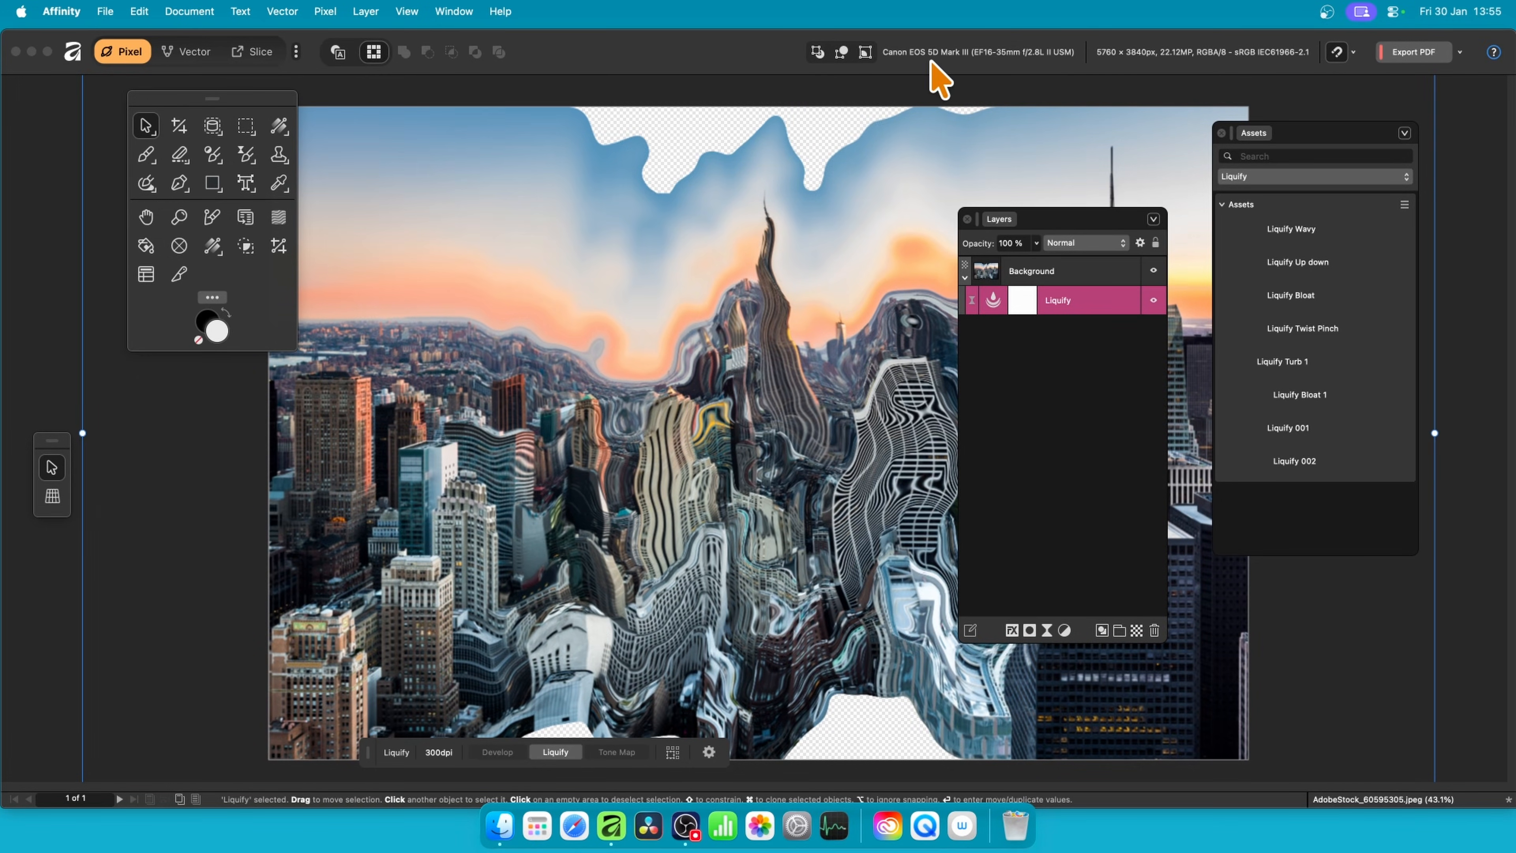
Step: Use Move / Duplicate on the nested Liquify filter with 62.1 px horizontal, -637.4 px vertical, 12° rotation and 139 % scale
key("Return")
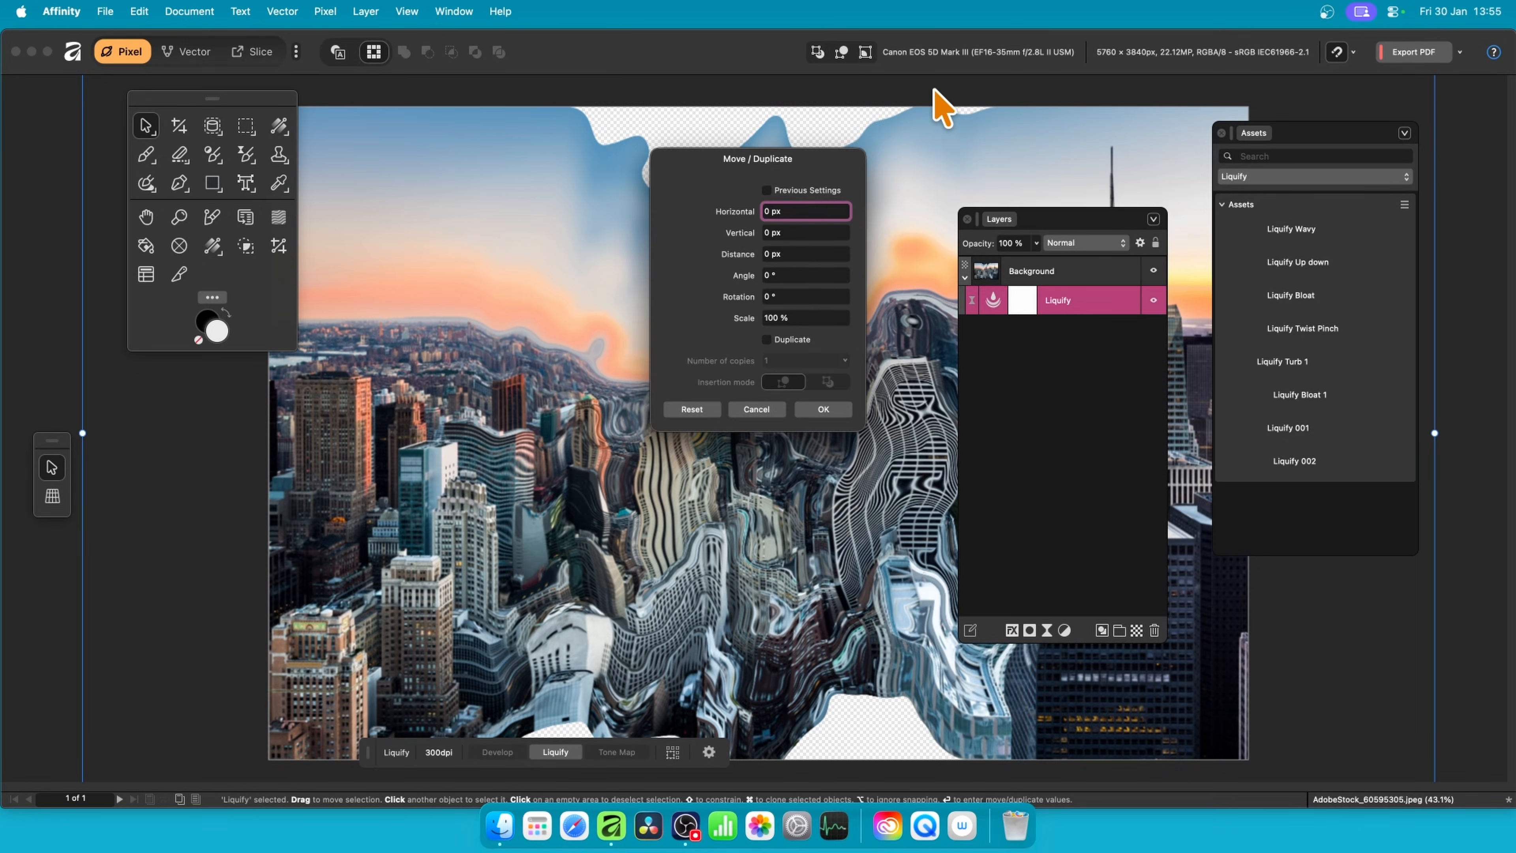
mouse_move(722, 173)
left_mouse_down()
mouse_move(987, 139)
mouse_move(1009, 195)
mouse_move(1408, 203)
mouse_move(624, 209)
mouse_move(450, 231)
mouse_move(1086, 227)
mouse_move(1279, 245)
mouse_move(857, 179)
mouse_move(362, 491)
left_mouse_up()
left_click_drag(992, 179, 1284, 209)
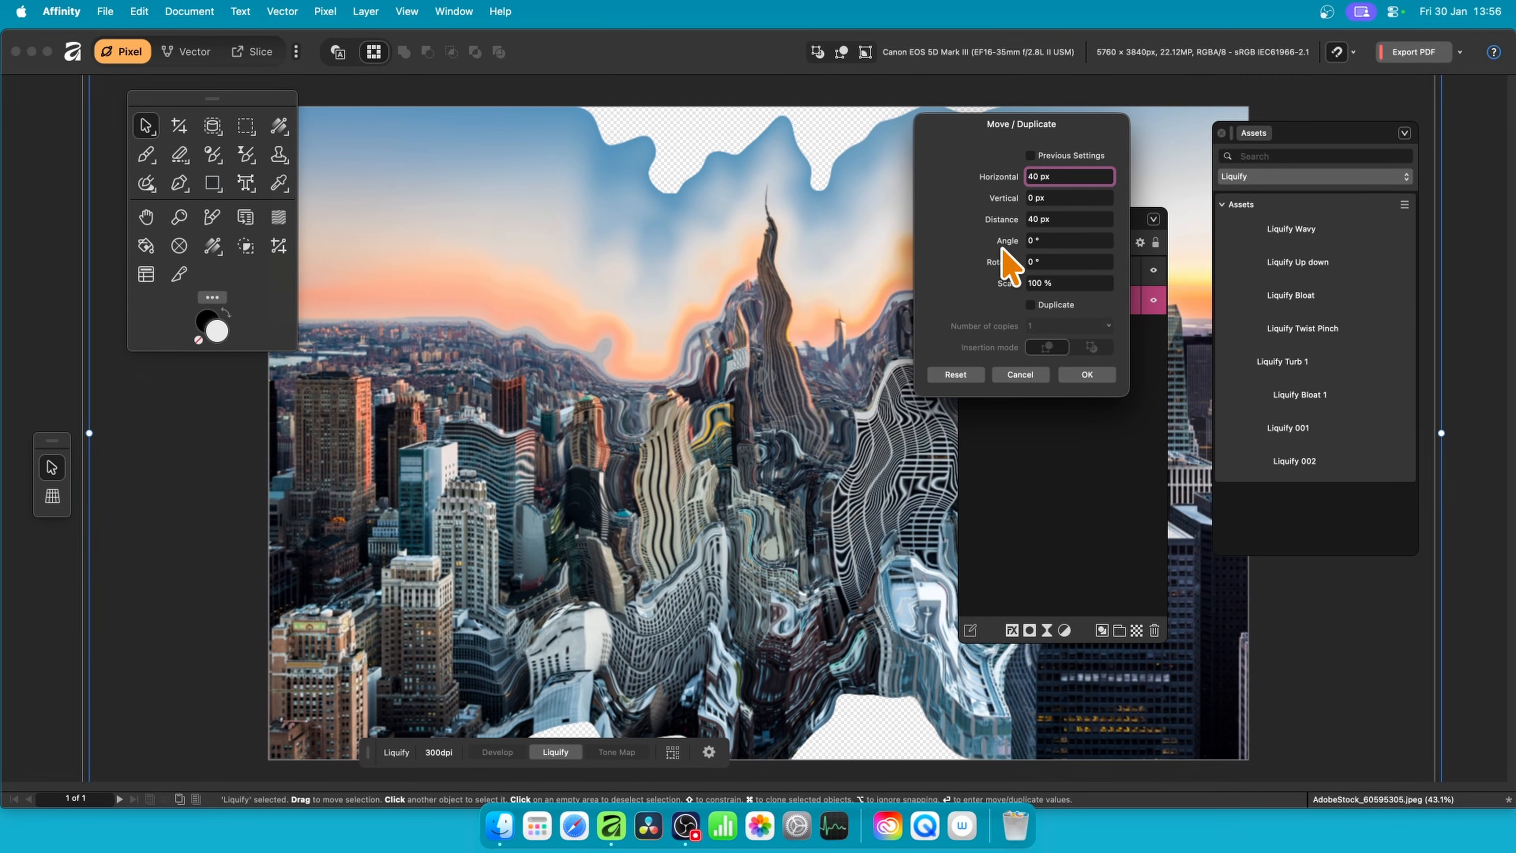
mouse_move(1006, 244)
left_mouse_down()
mouse_move(1059, 242)
mouse_move(1052, 209)
mouse_move(979, 221)
mouse_move(1039, 197)
mouse_move(1343, 240)
mouse_move(1027, 217)
mouse_move(613, 224)
left_mouse_up()
mouse_move(1009, 262)
left_mouse_down()
mouse_move(1089, 267)
mouse_move(1110, 288)
mouse_move(976, 301)
mouse_move(952, 283)
left_mouse_up()
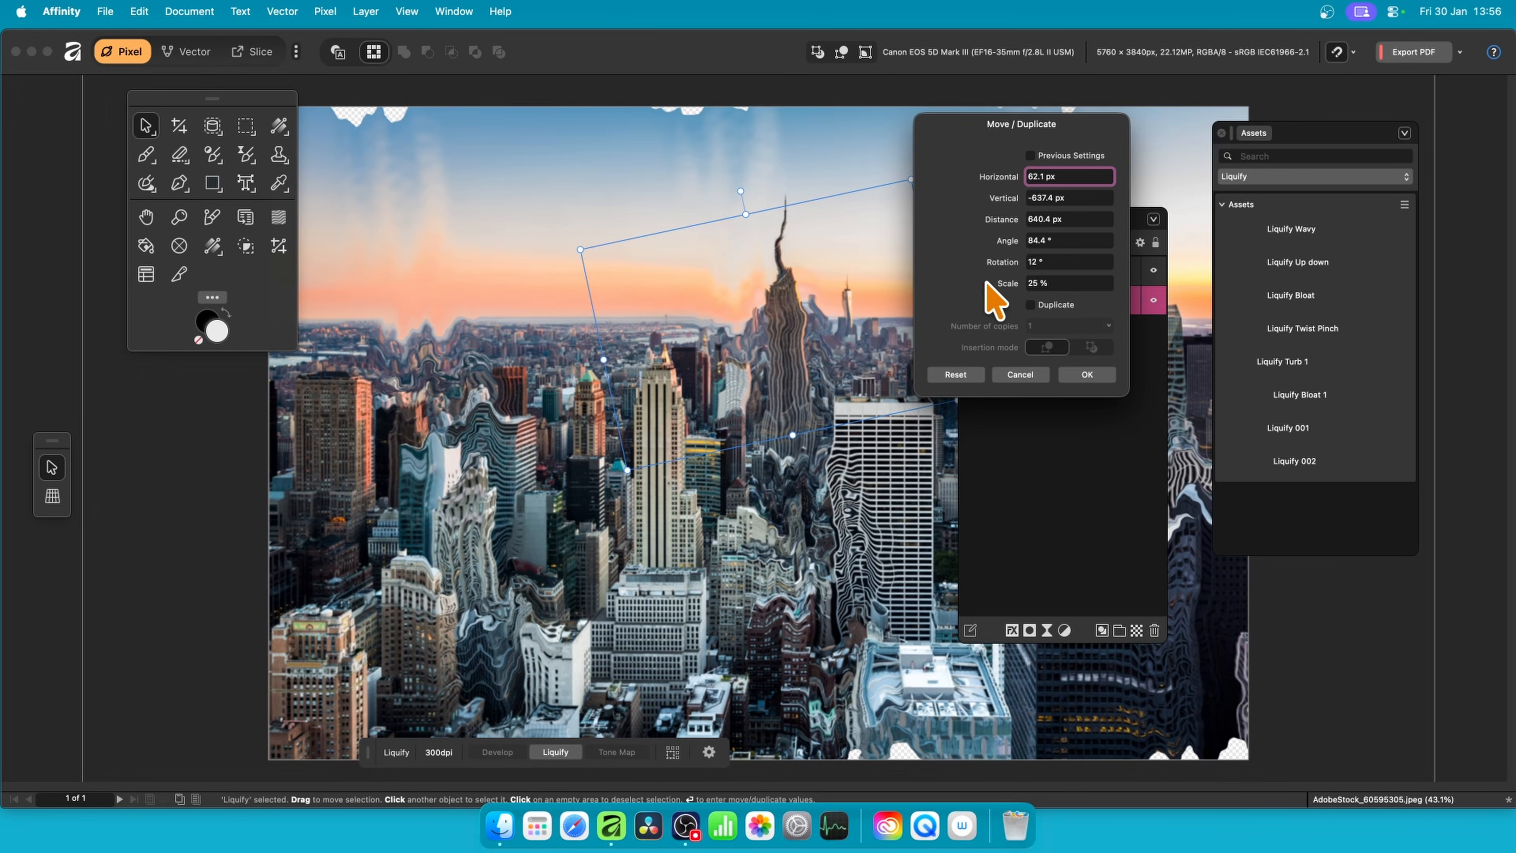
mouse_move(1015, 287)
left_mouse_down()
mouse_move(1076, 304)
mouse_move(1052, 295)
mouse_move(1192, 298)
mouse_move(1310, 326)
mouse_move(1042, 325)
mouse_move(1015, 291)
mouse_move(1058, 313)
mouse_move(995, 283)
left_mouse_up()
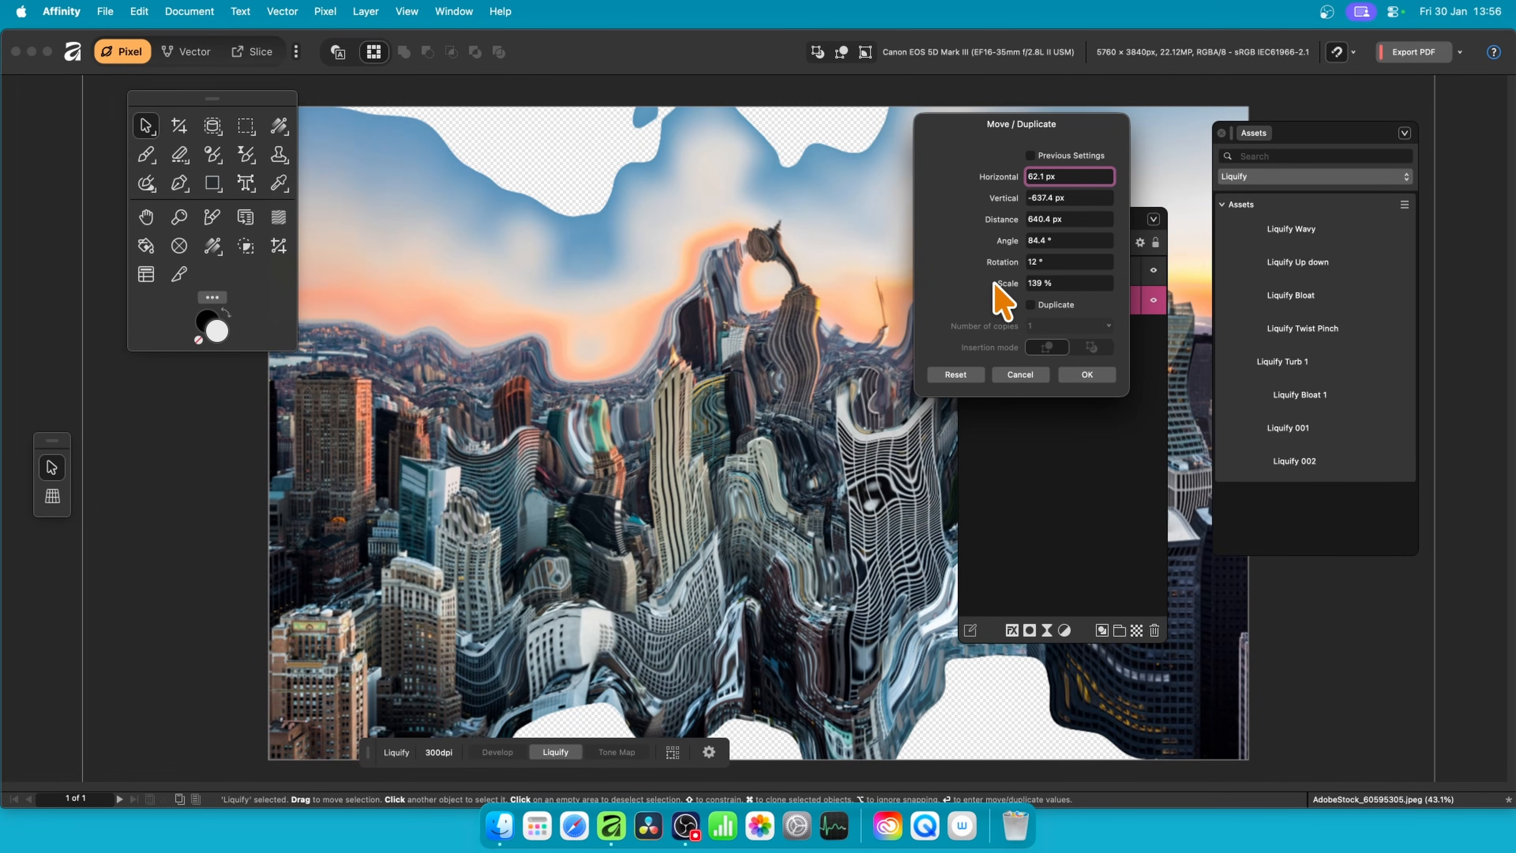
Step: Create 3 duplicates of the nested Liquify filter with 22° rotation and 96 % scale, and apply the transform
left_click(1031, 306)
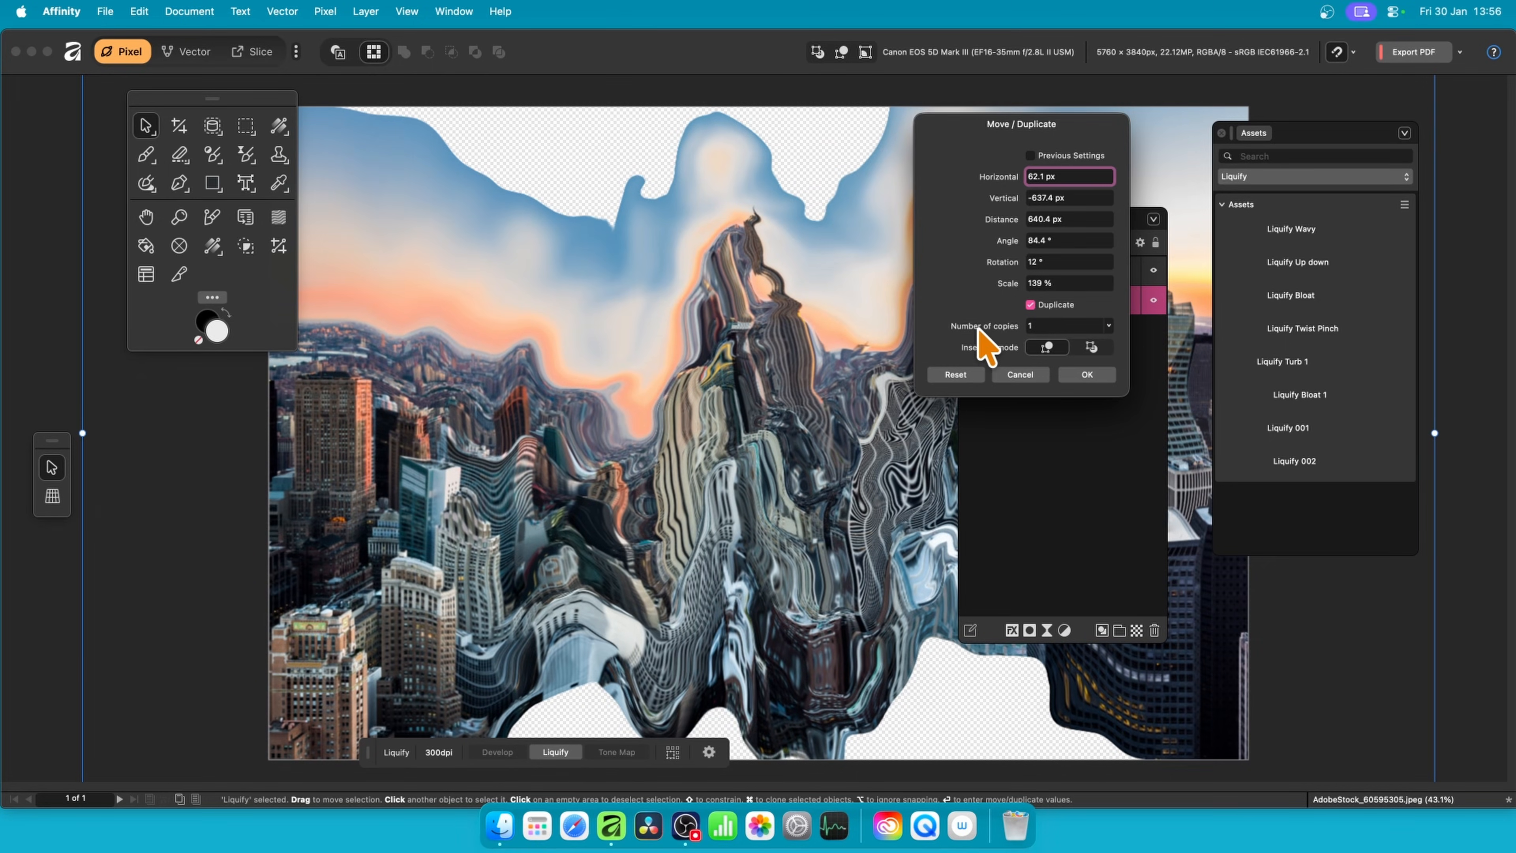
scroll(979, 329, "up", 1)
scroll(980, 330, "up", 1)
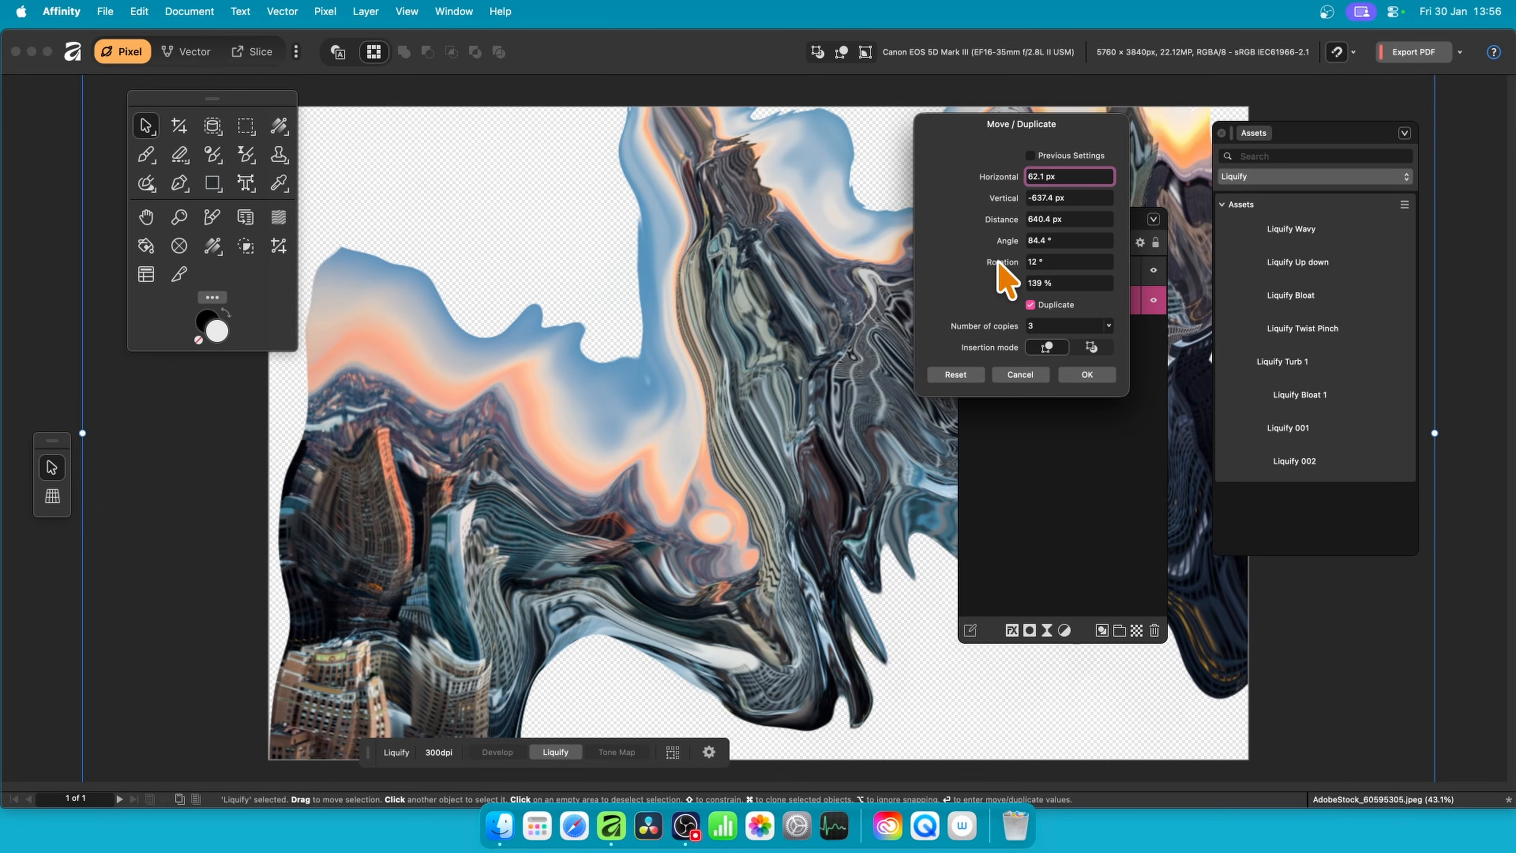
scroll(1005, 266, "up", 1)
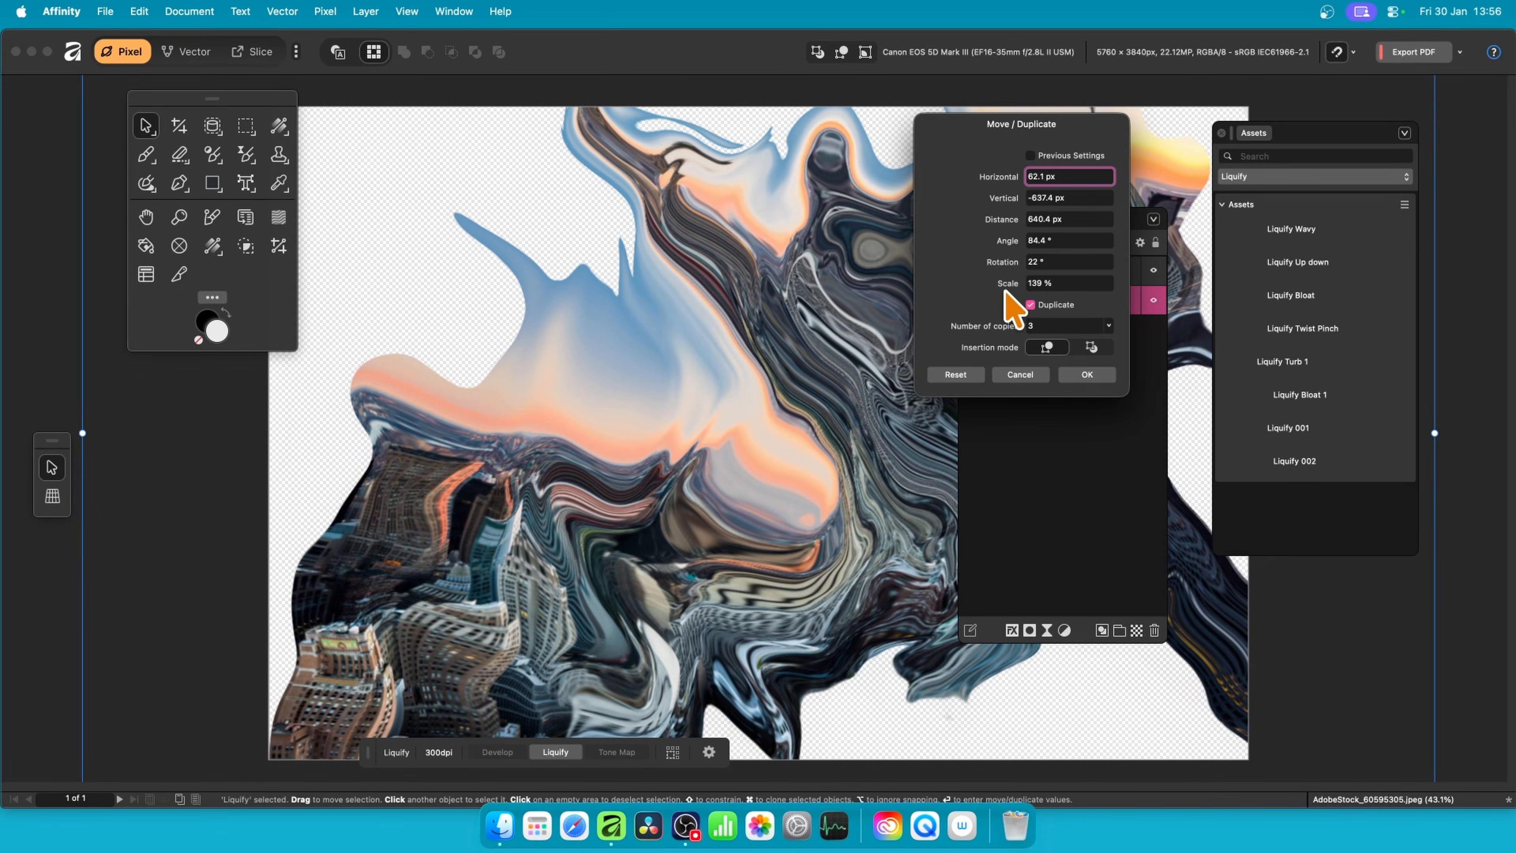
left_click_drag(998, 285, 925, 255)
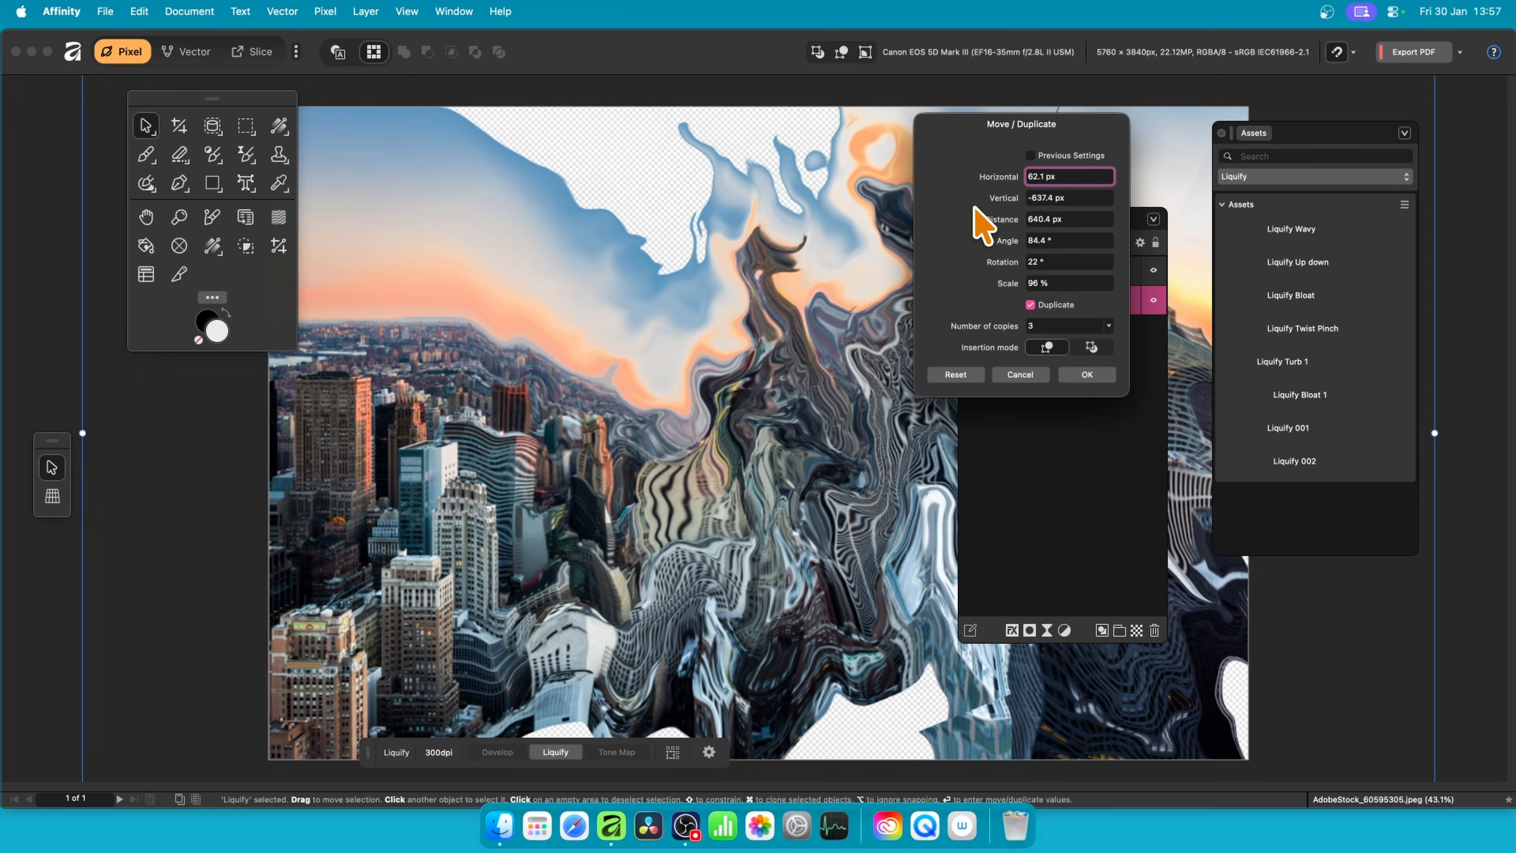
left_click(1100, 377)
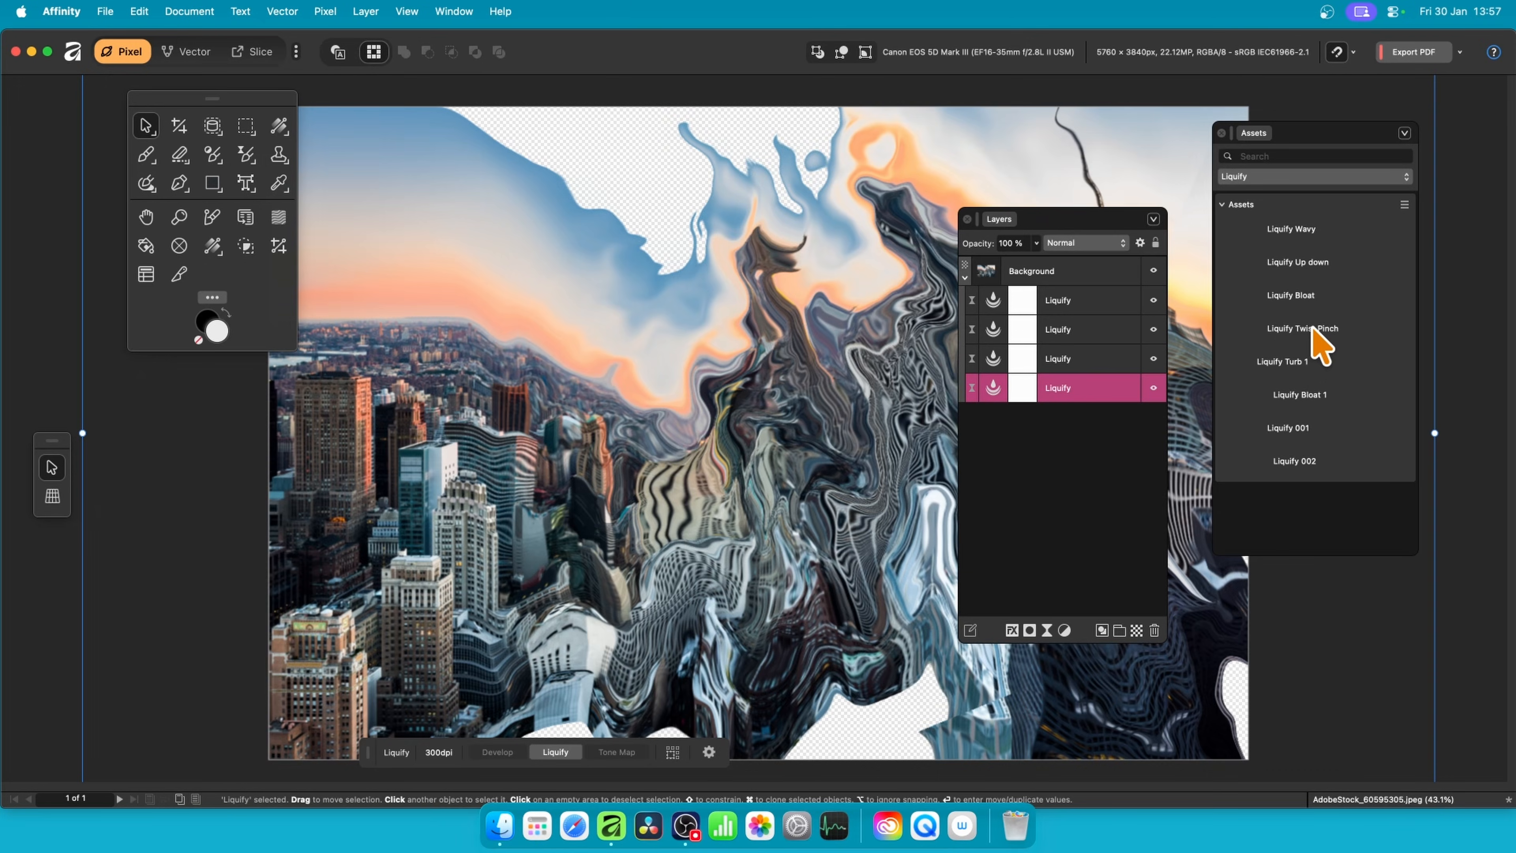
Step: Place the Liquify Turb 1 asset over the skyline and move its filter above the other nested Liquify filters
left_click_drag(1288, 362, 1046, 459)
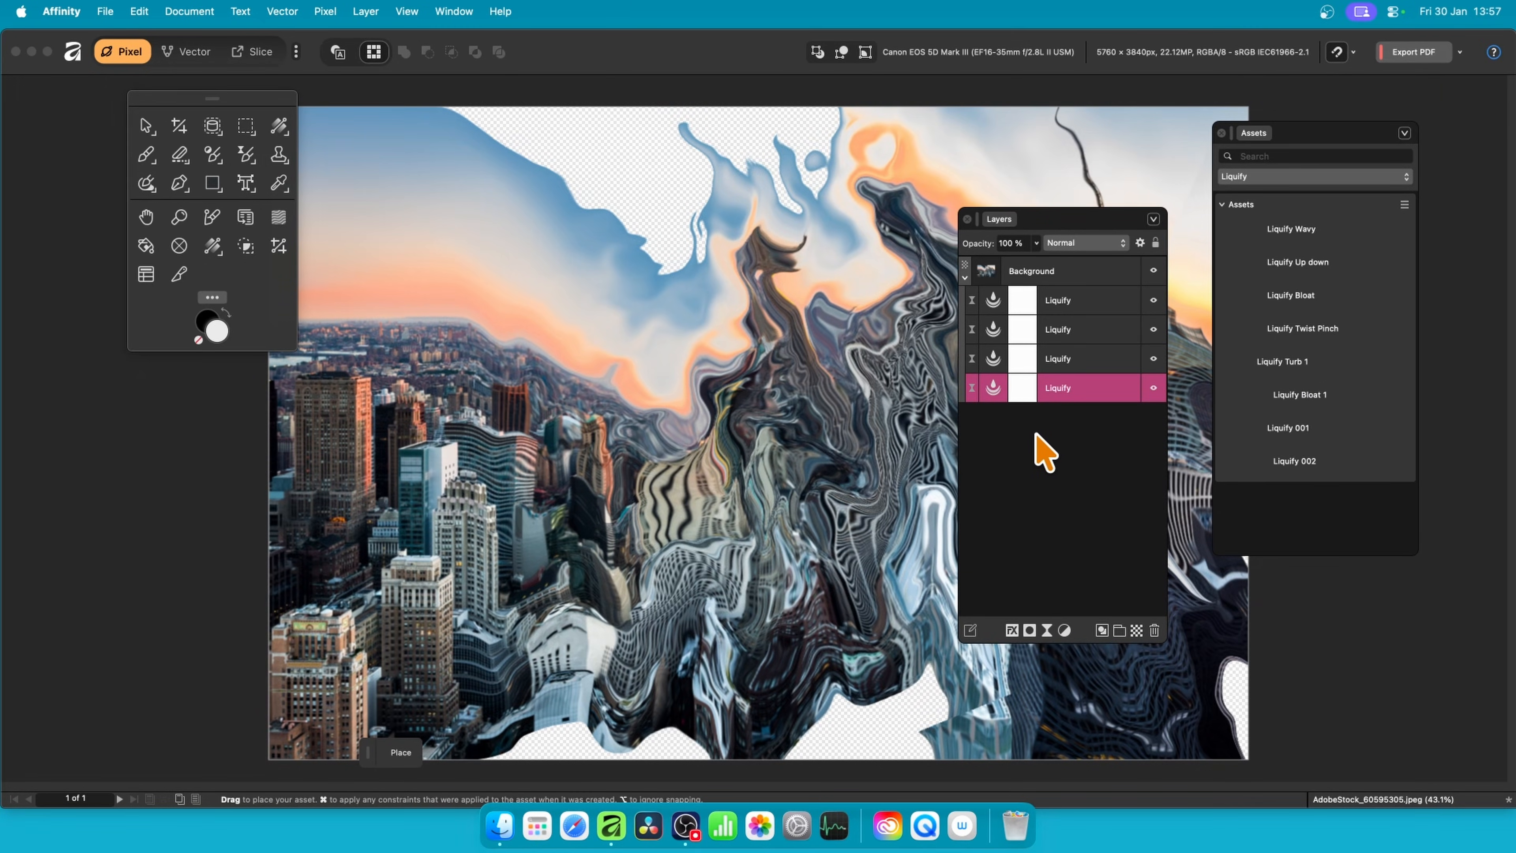
mouse_move(1279, 362)
left_mouse_down()
mouse_move(863, 387)
mouse_move(1246, 325)
mouse_move(815, 260)
mouse_move(740, 346)
mouse_move(716, 419)
mouse_move(713, 392)
left_mouse_up()
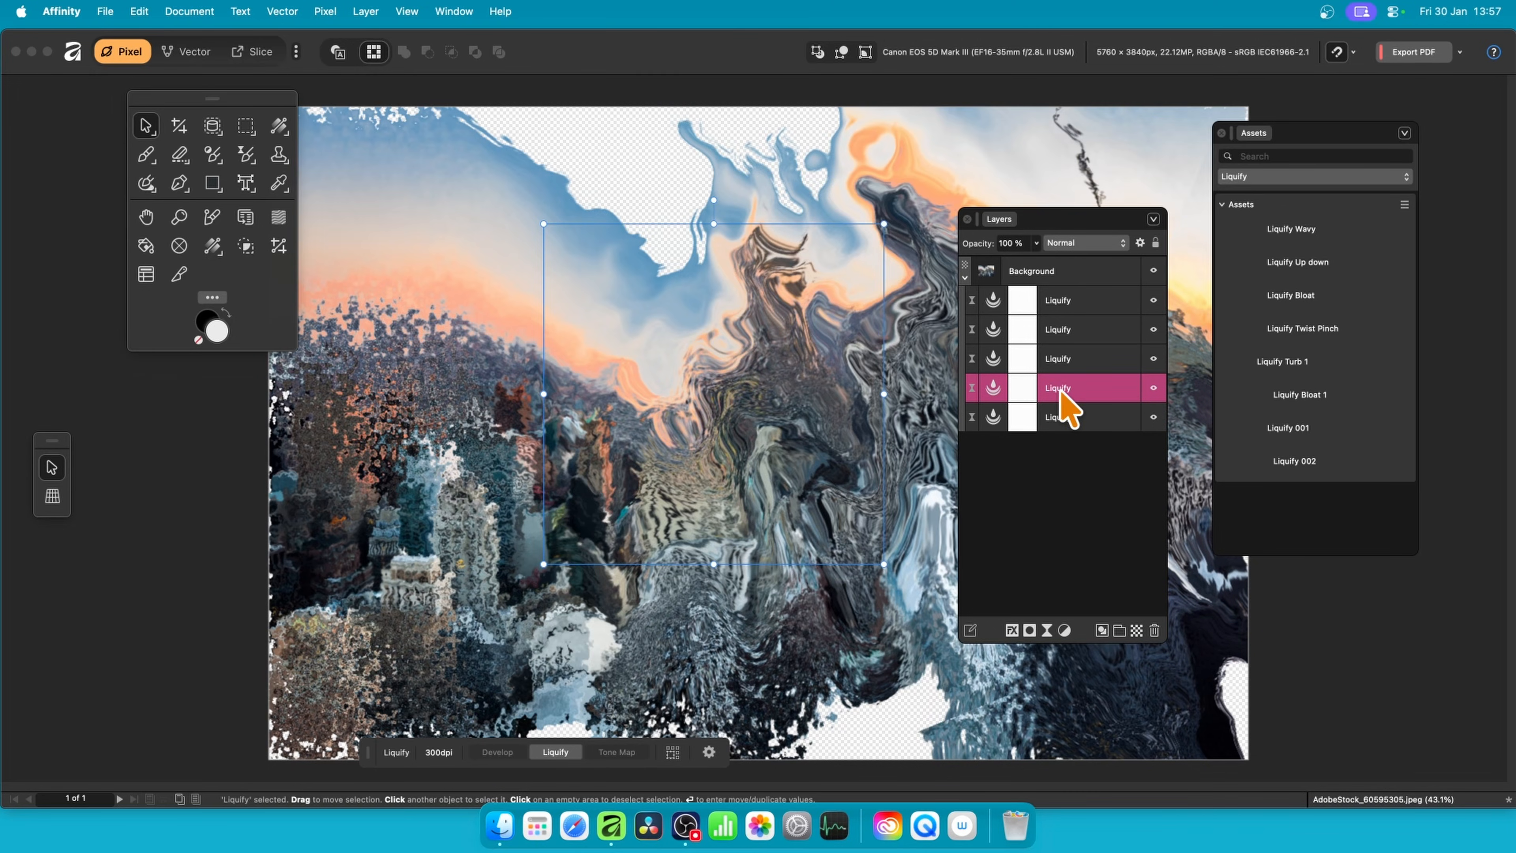
left_click_drag(1062, 390, 1059, 289)
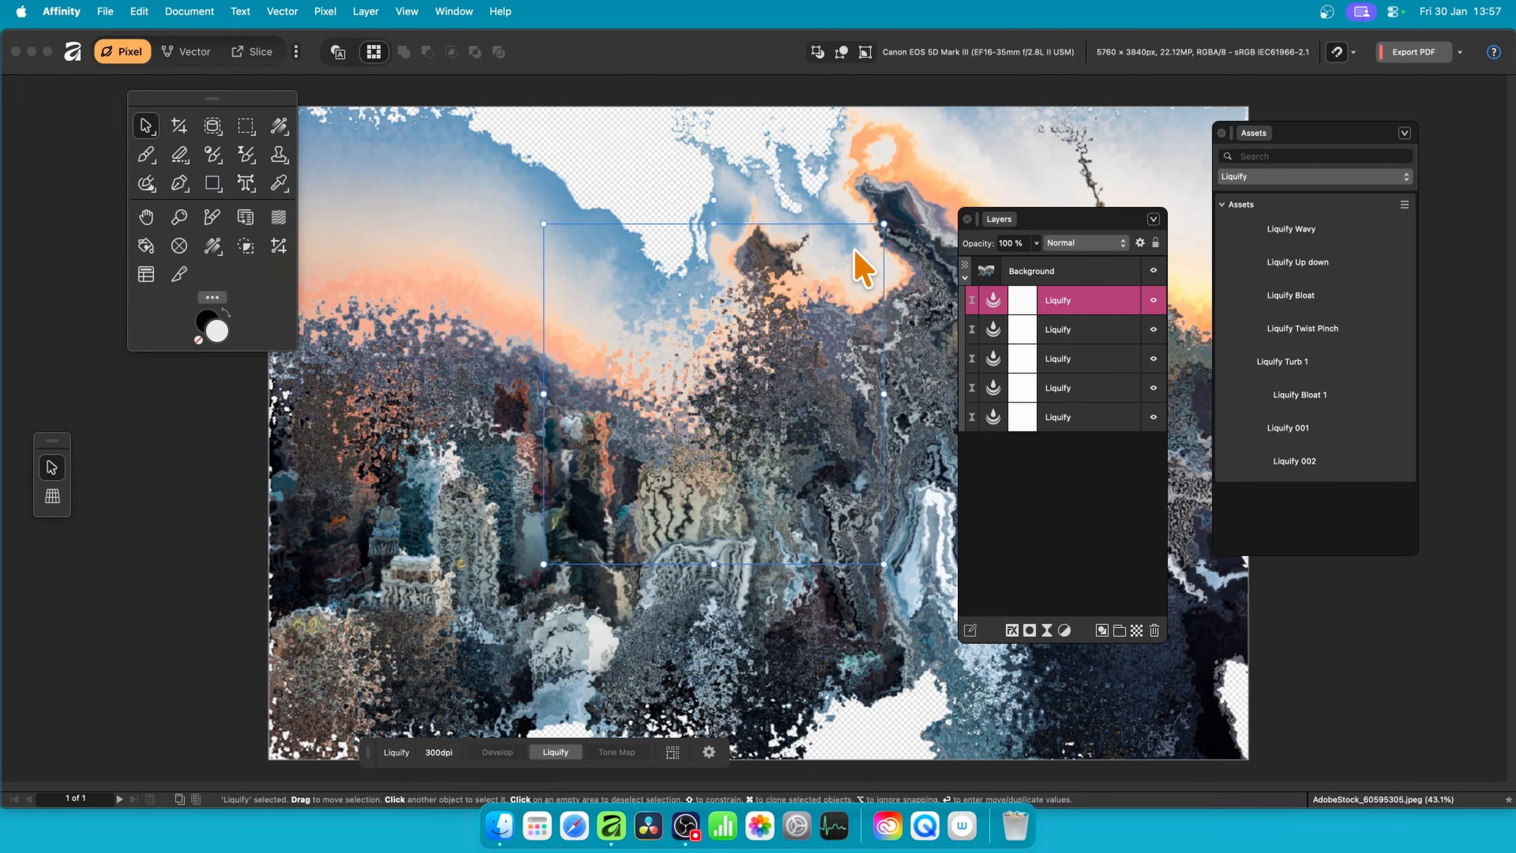
Step: Make 3 copies of the topmost Liquify filter with Move / Duplicate: -363 px horizontal, 29 px vertical, 29° rotation and 62 % scale
key("Return")
left_click_drag(1000, 126, 789, 201)
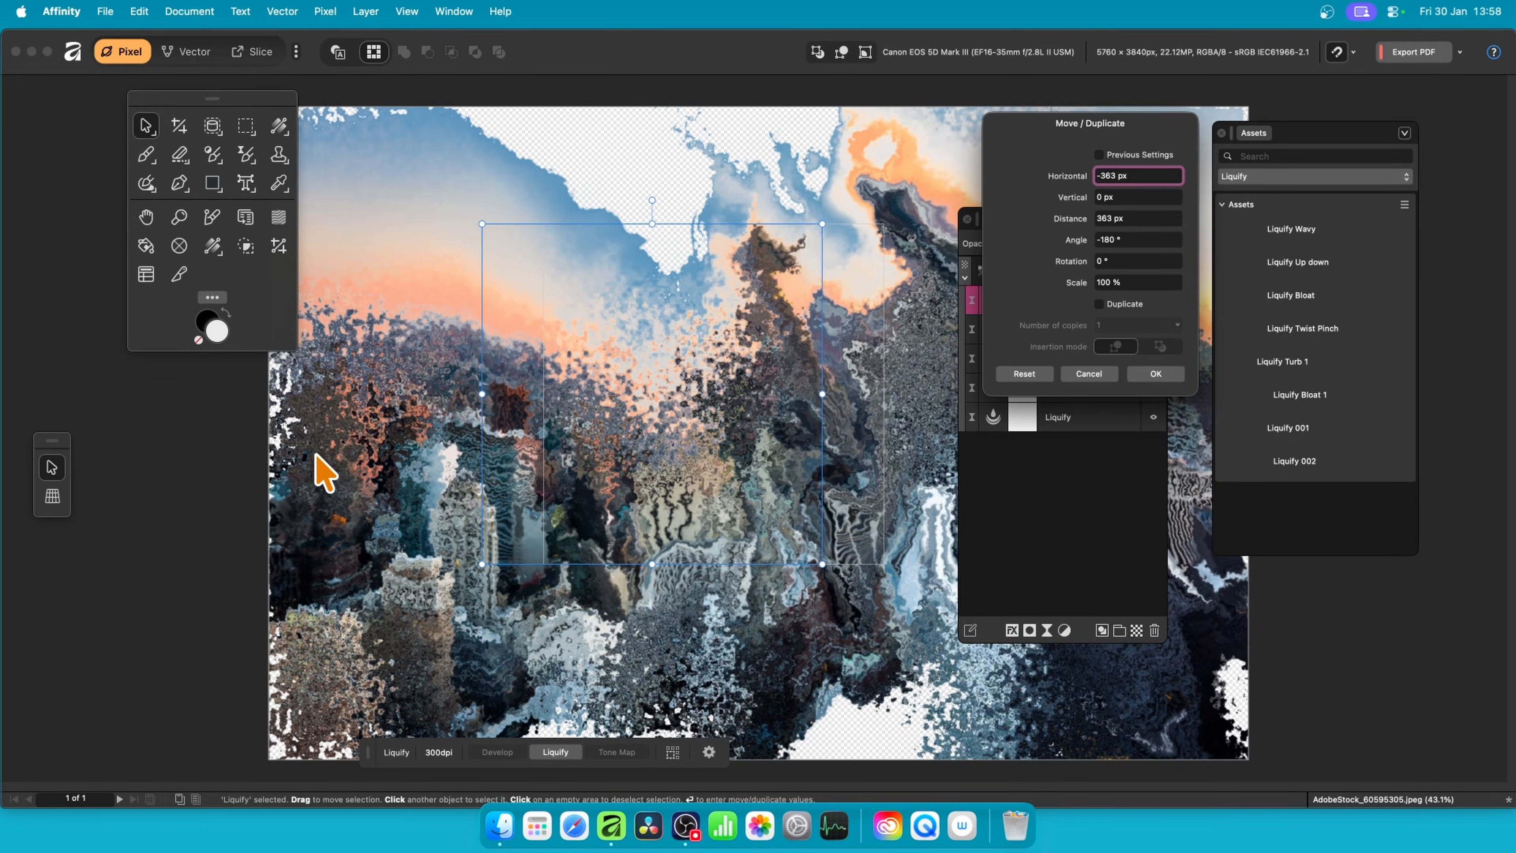
left_click_drag(1073, 202, 1091, 196)
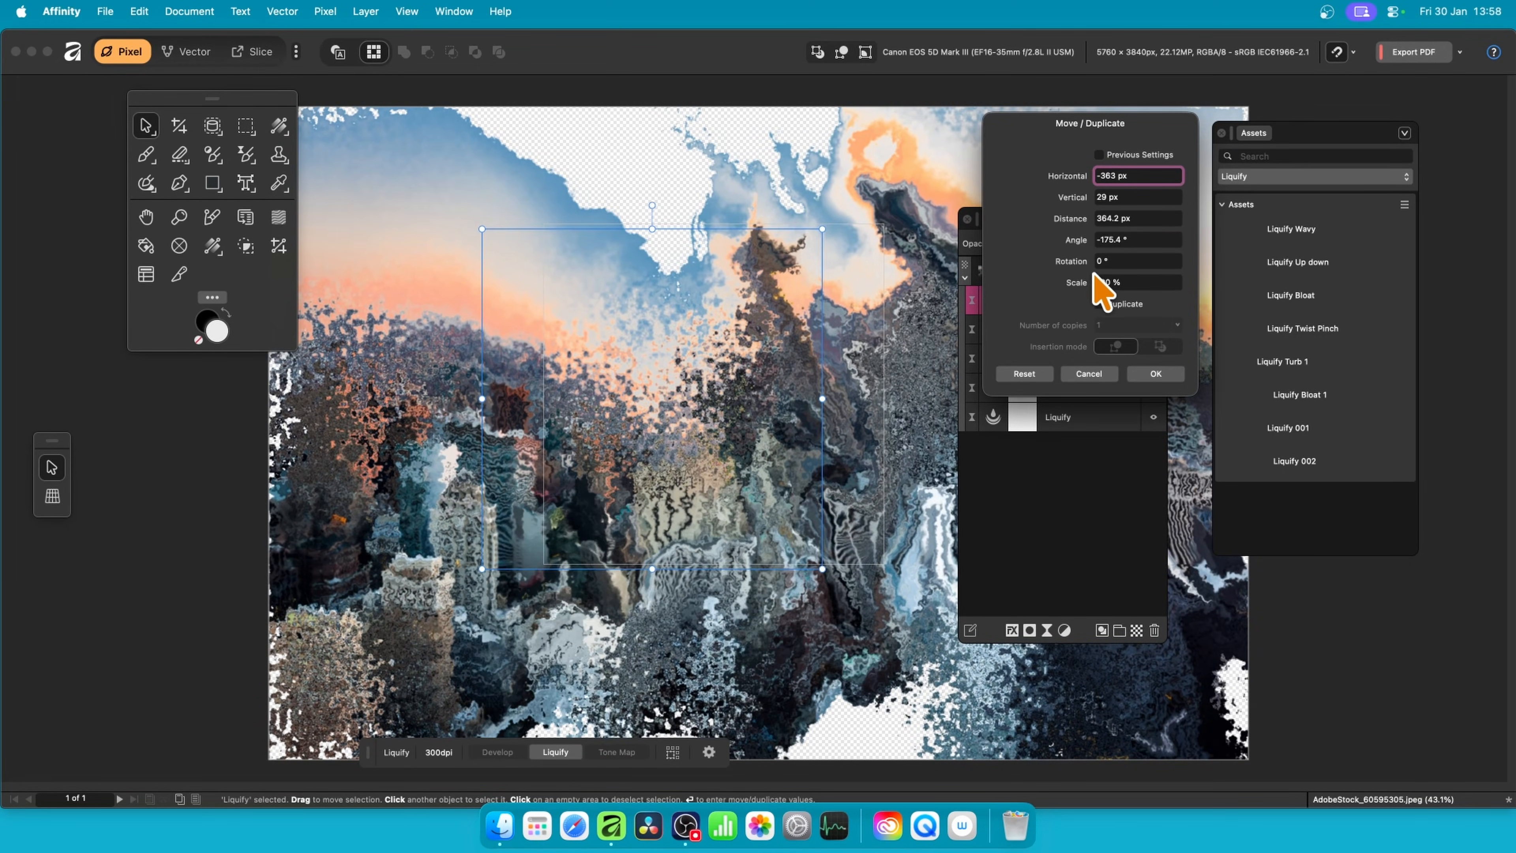
left_click_drag(1070, 267, 1048, 293)
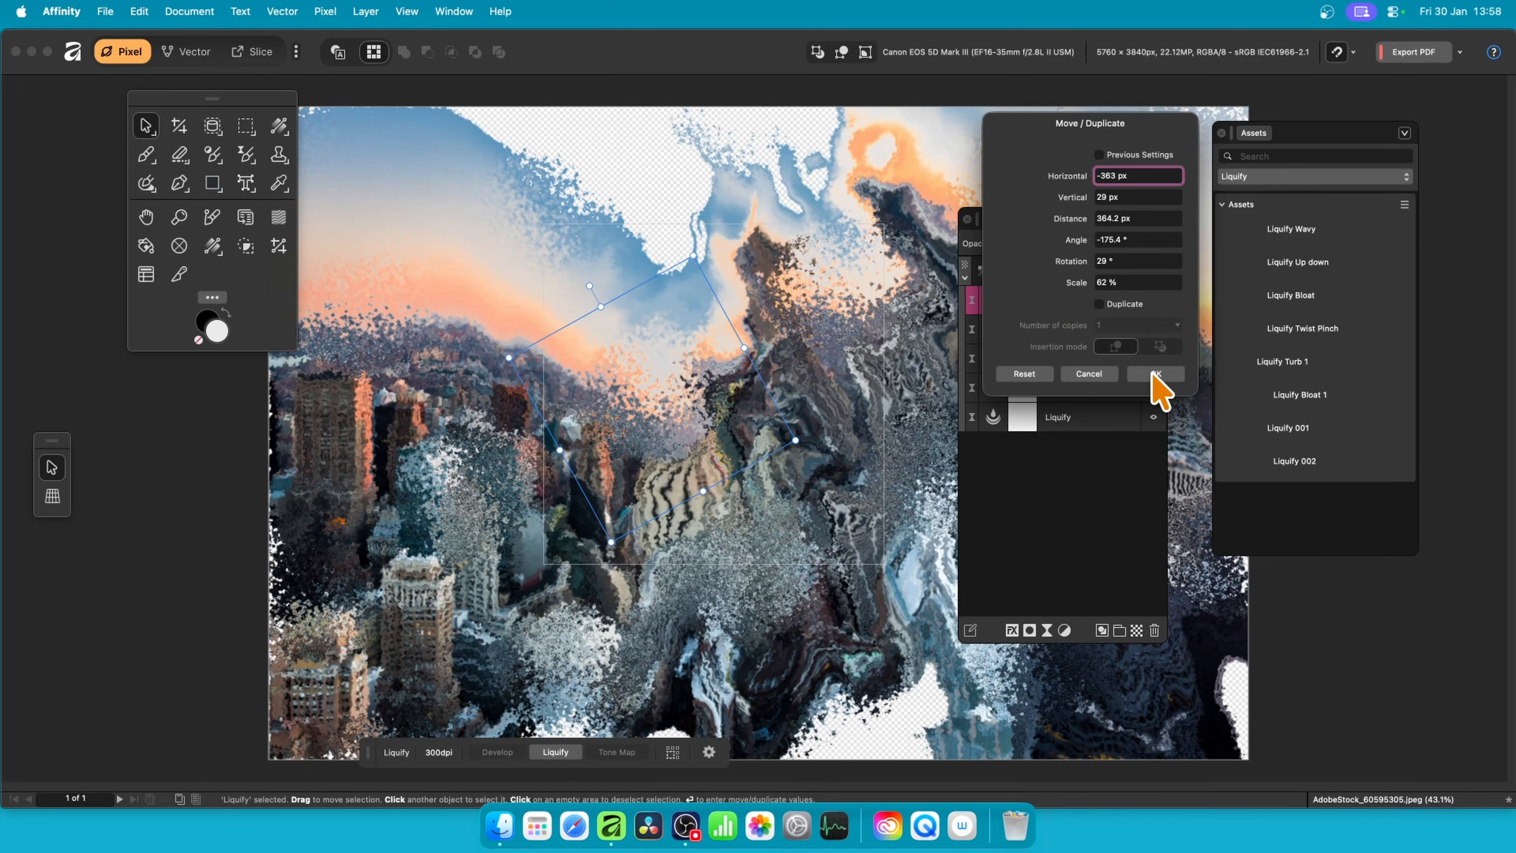
left_click(1098, 304)
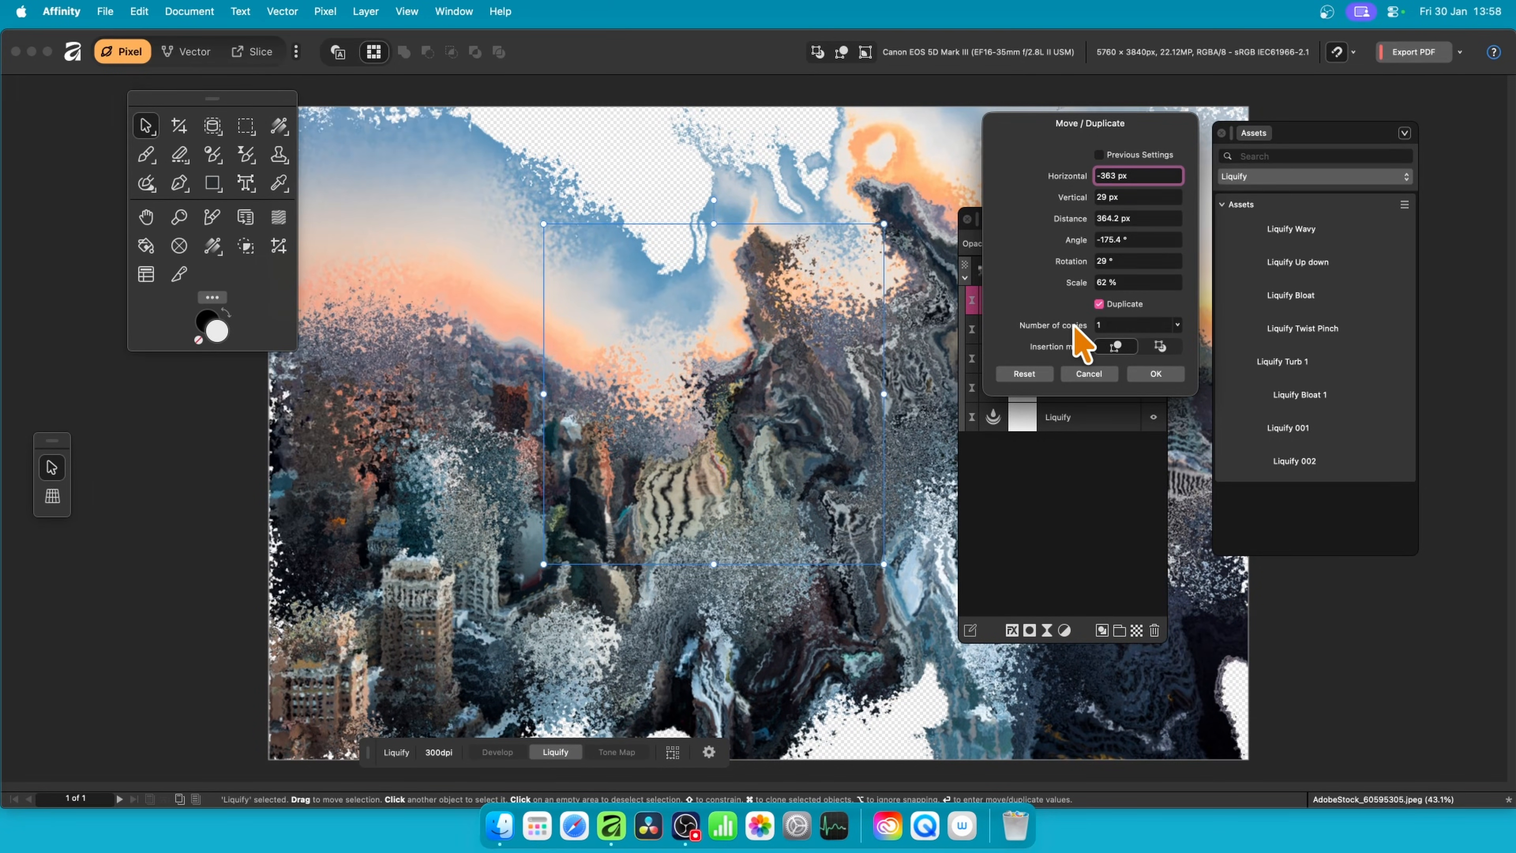
left_click_drag(1069, 343, 1075, 340)
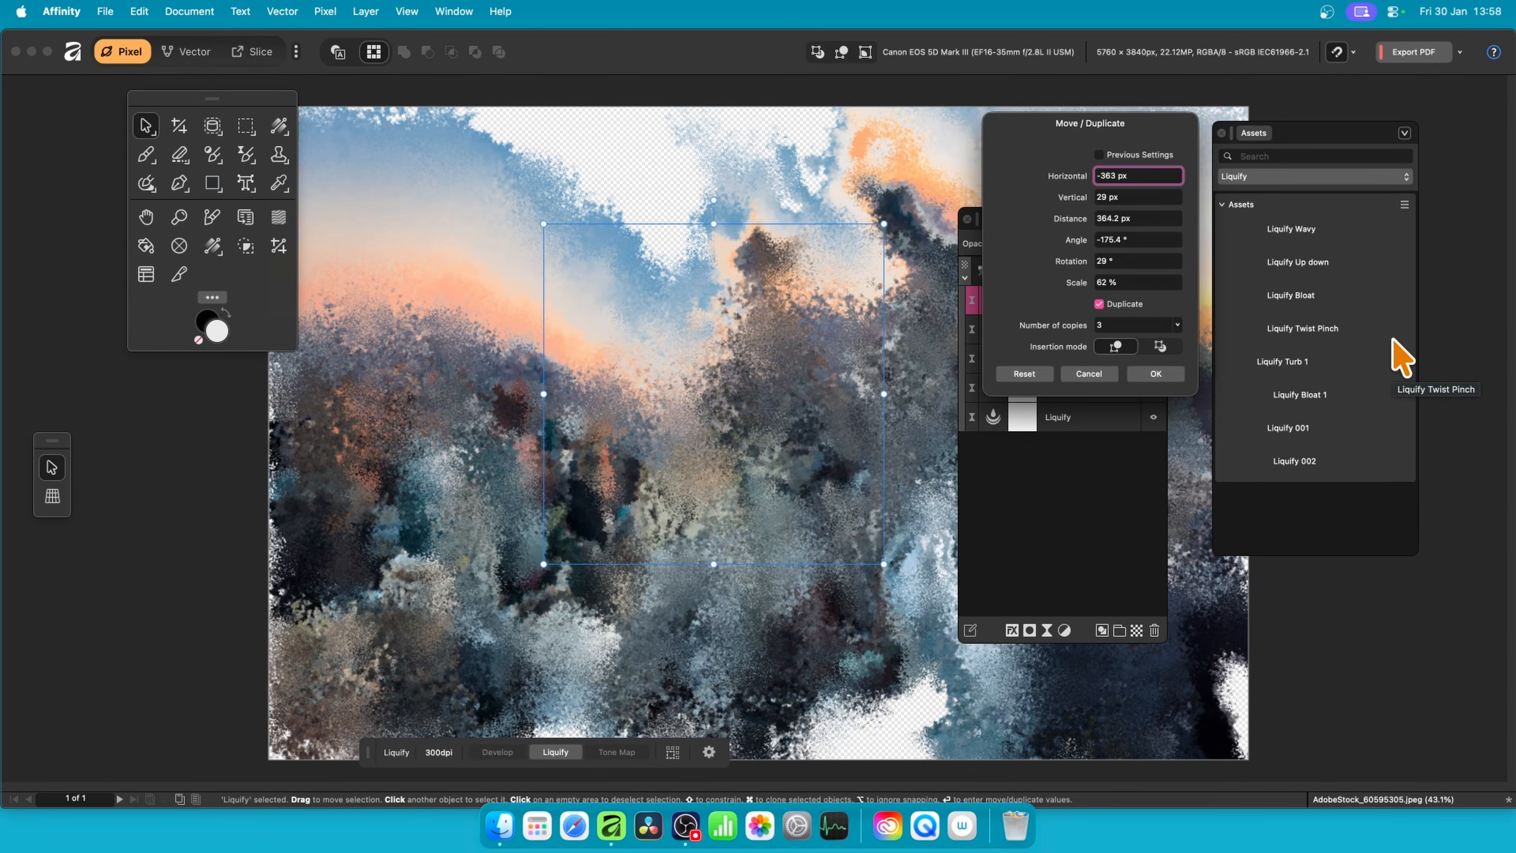
left_click(1157, 375)
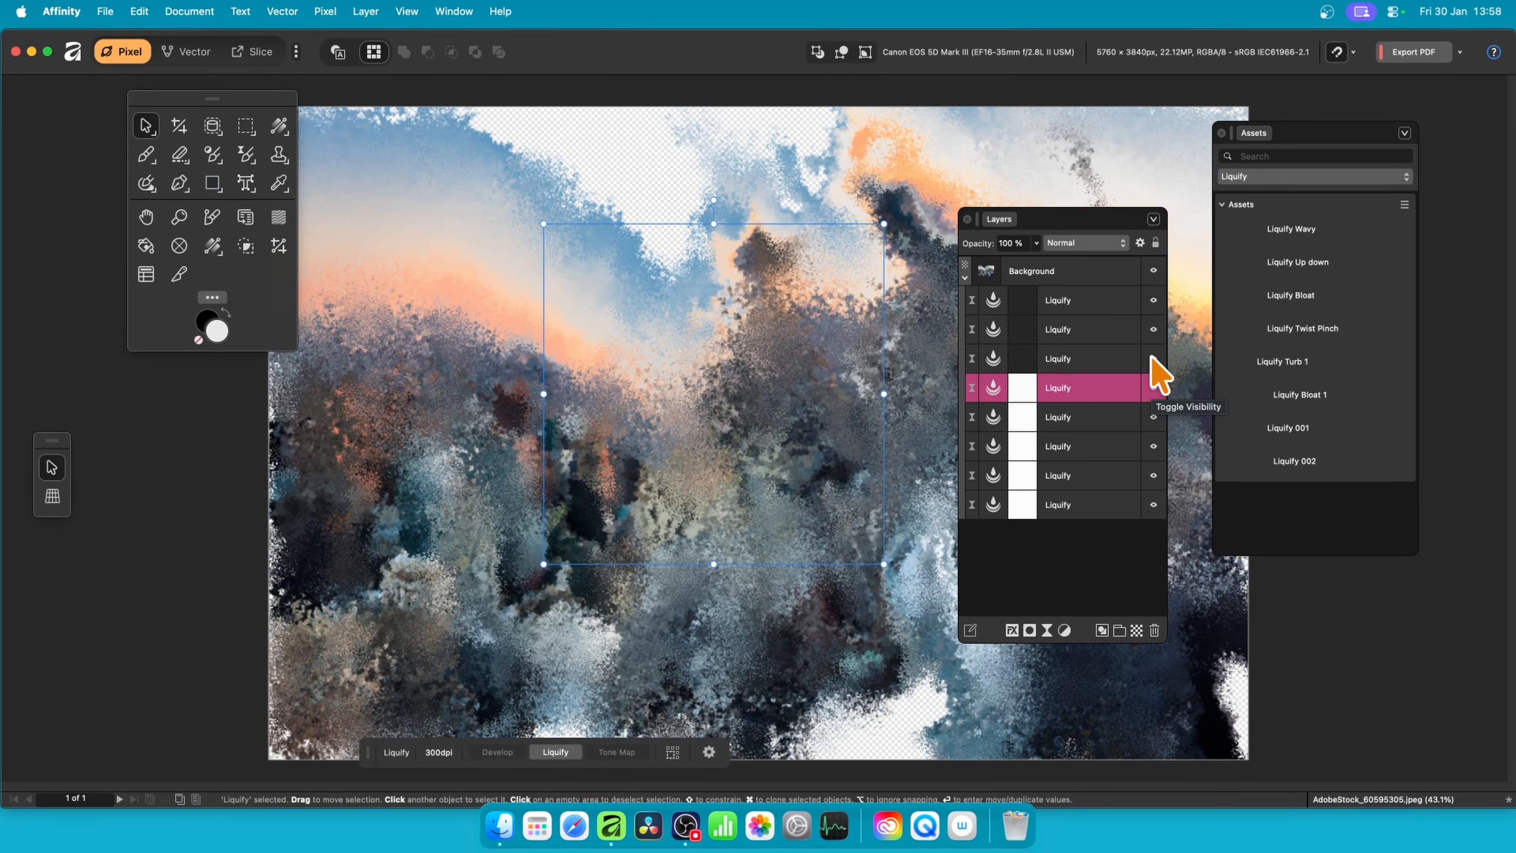